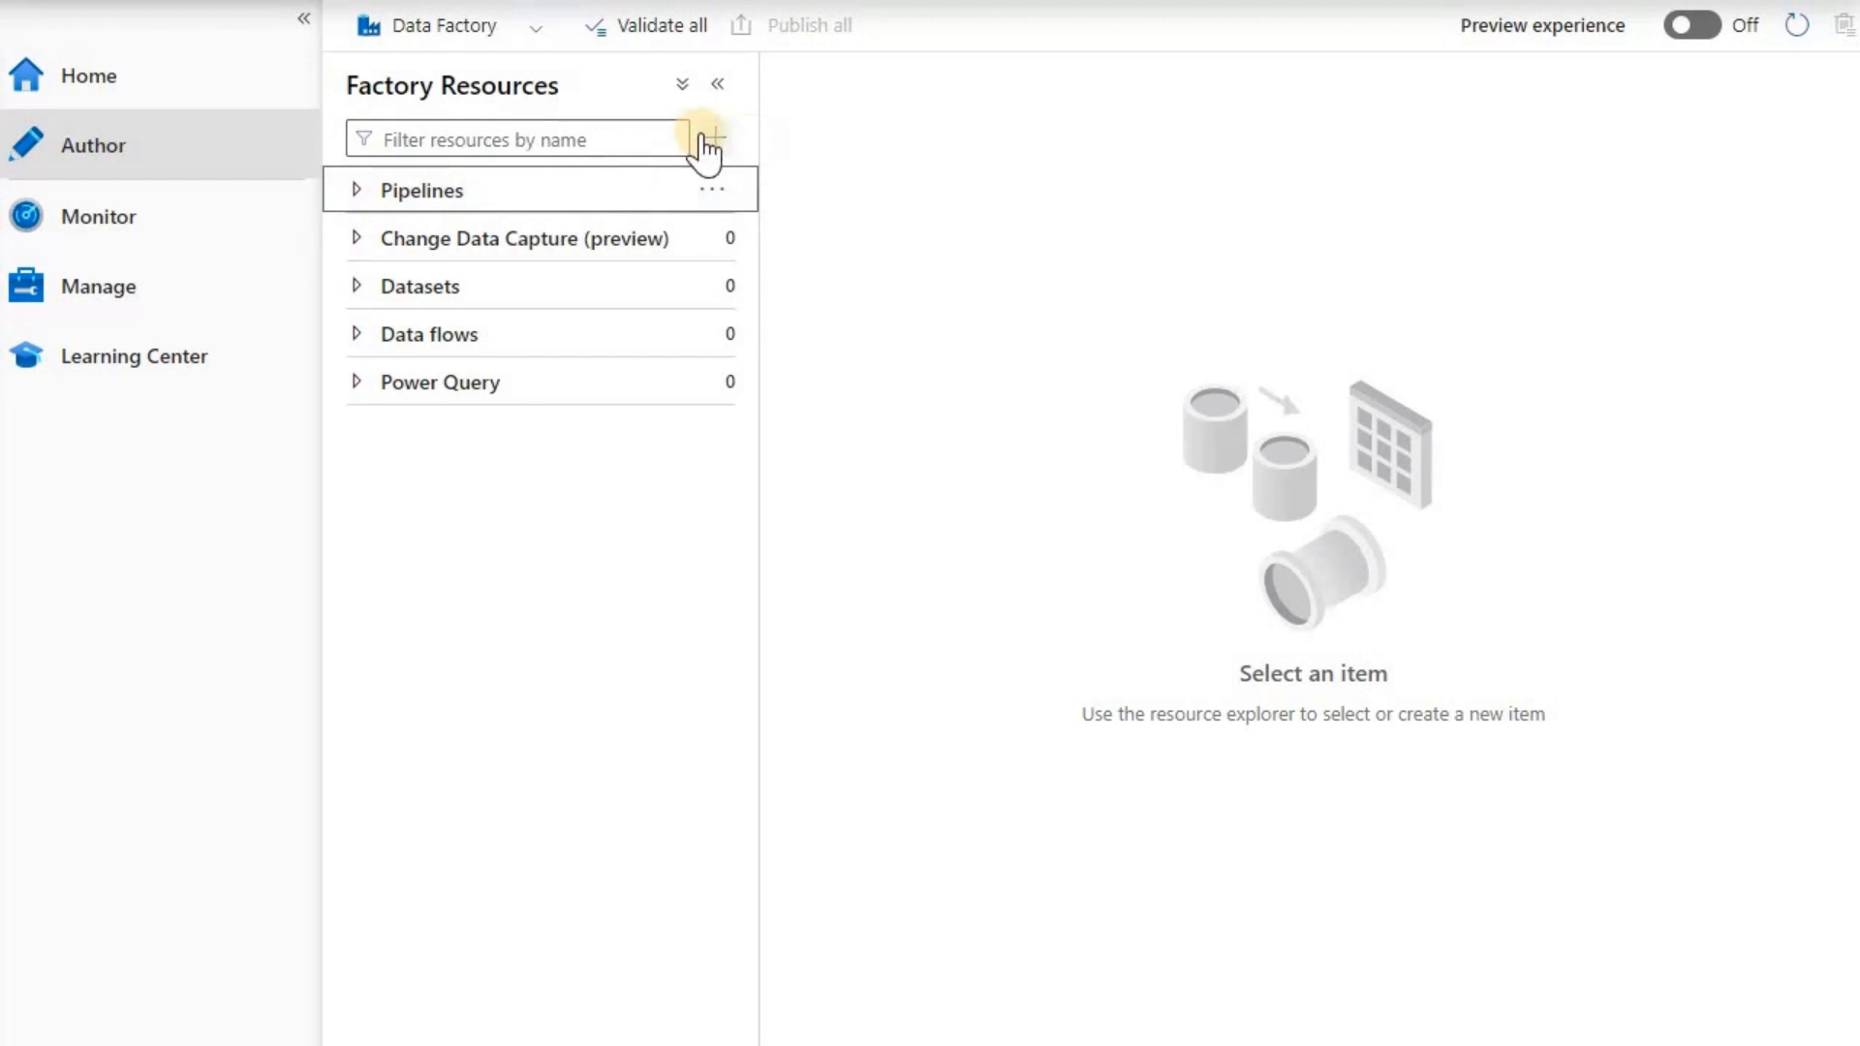
Create a new blank pipeline in the data factory
click(715, 141)
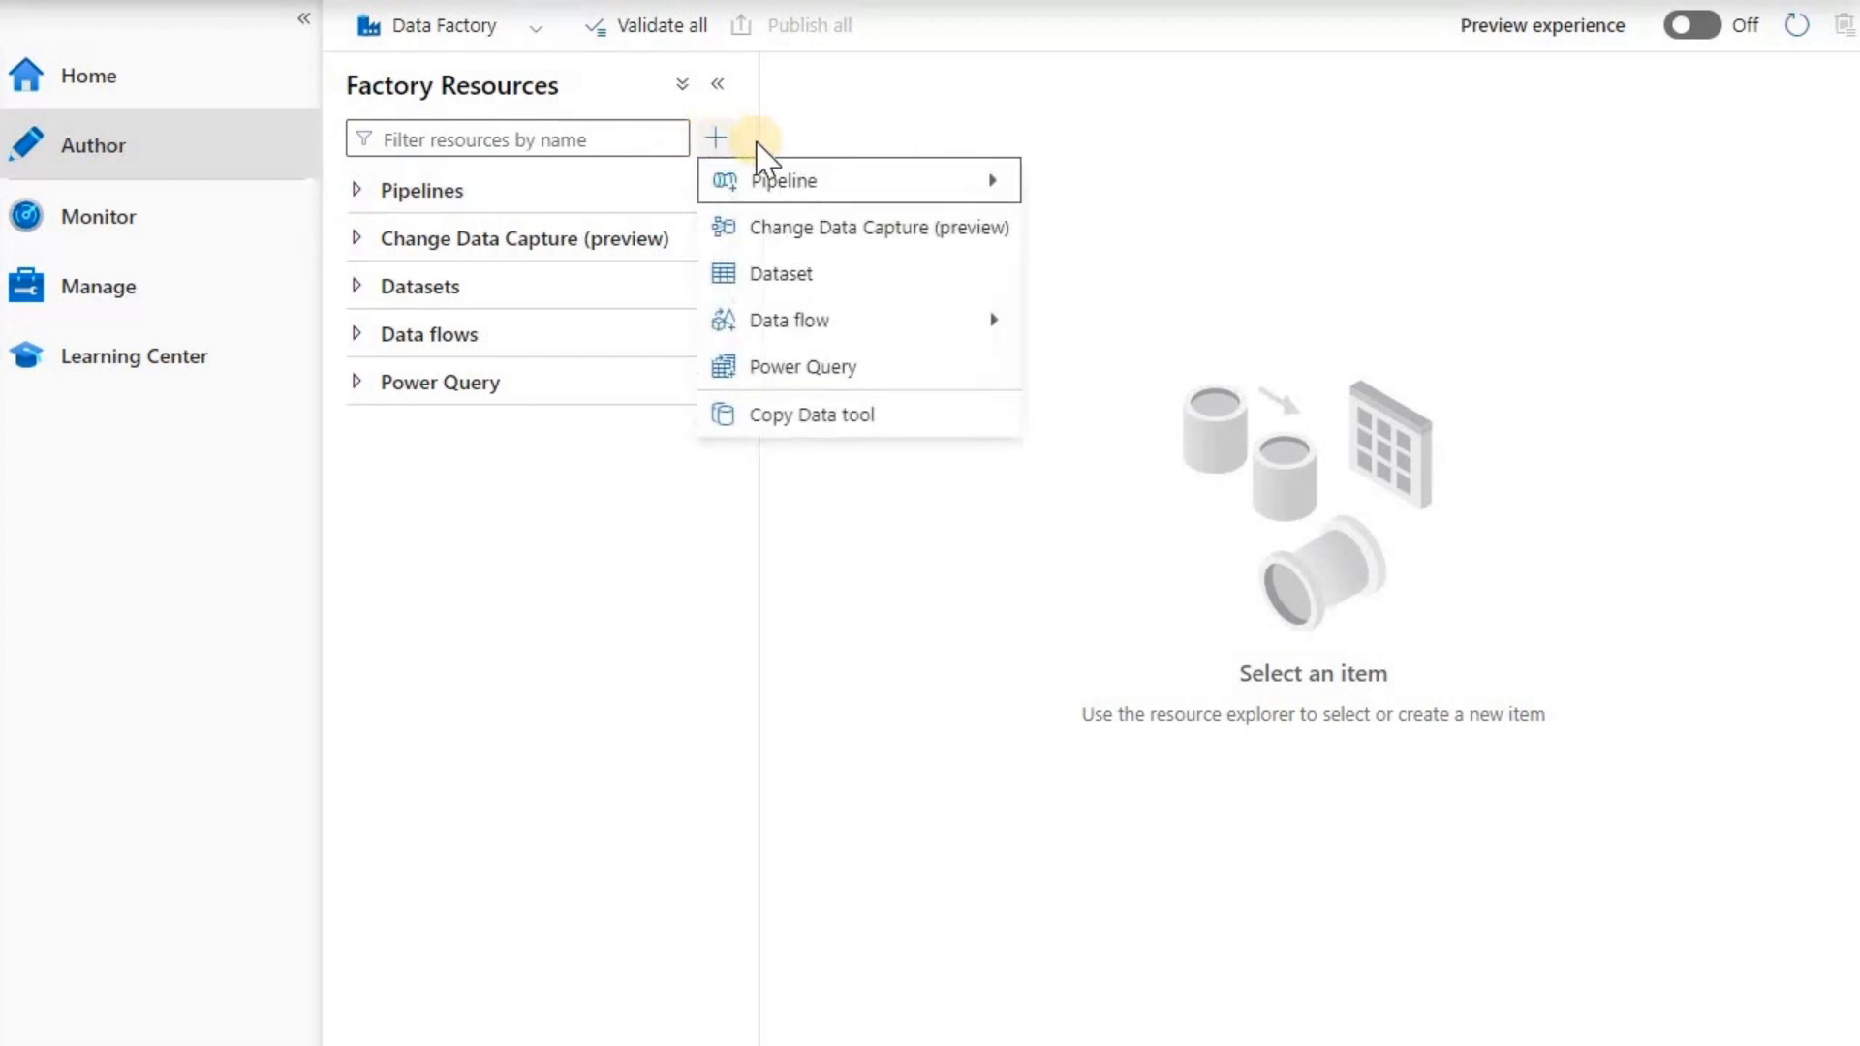
mouse_move(722, 164)
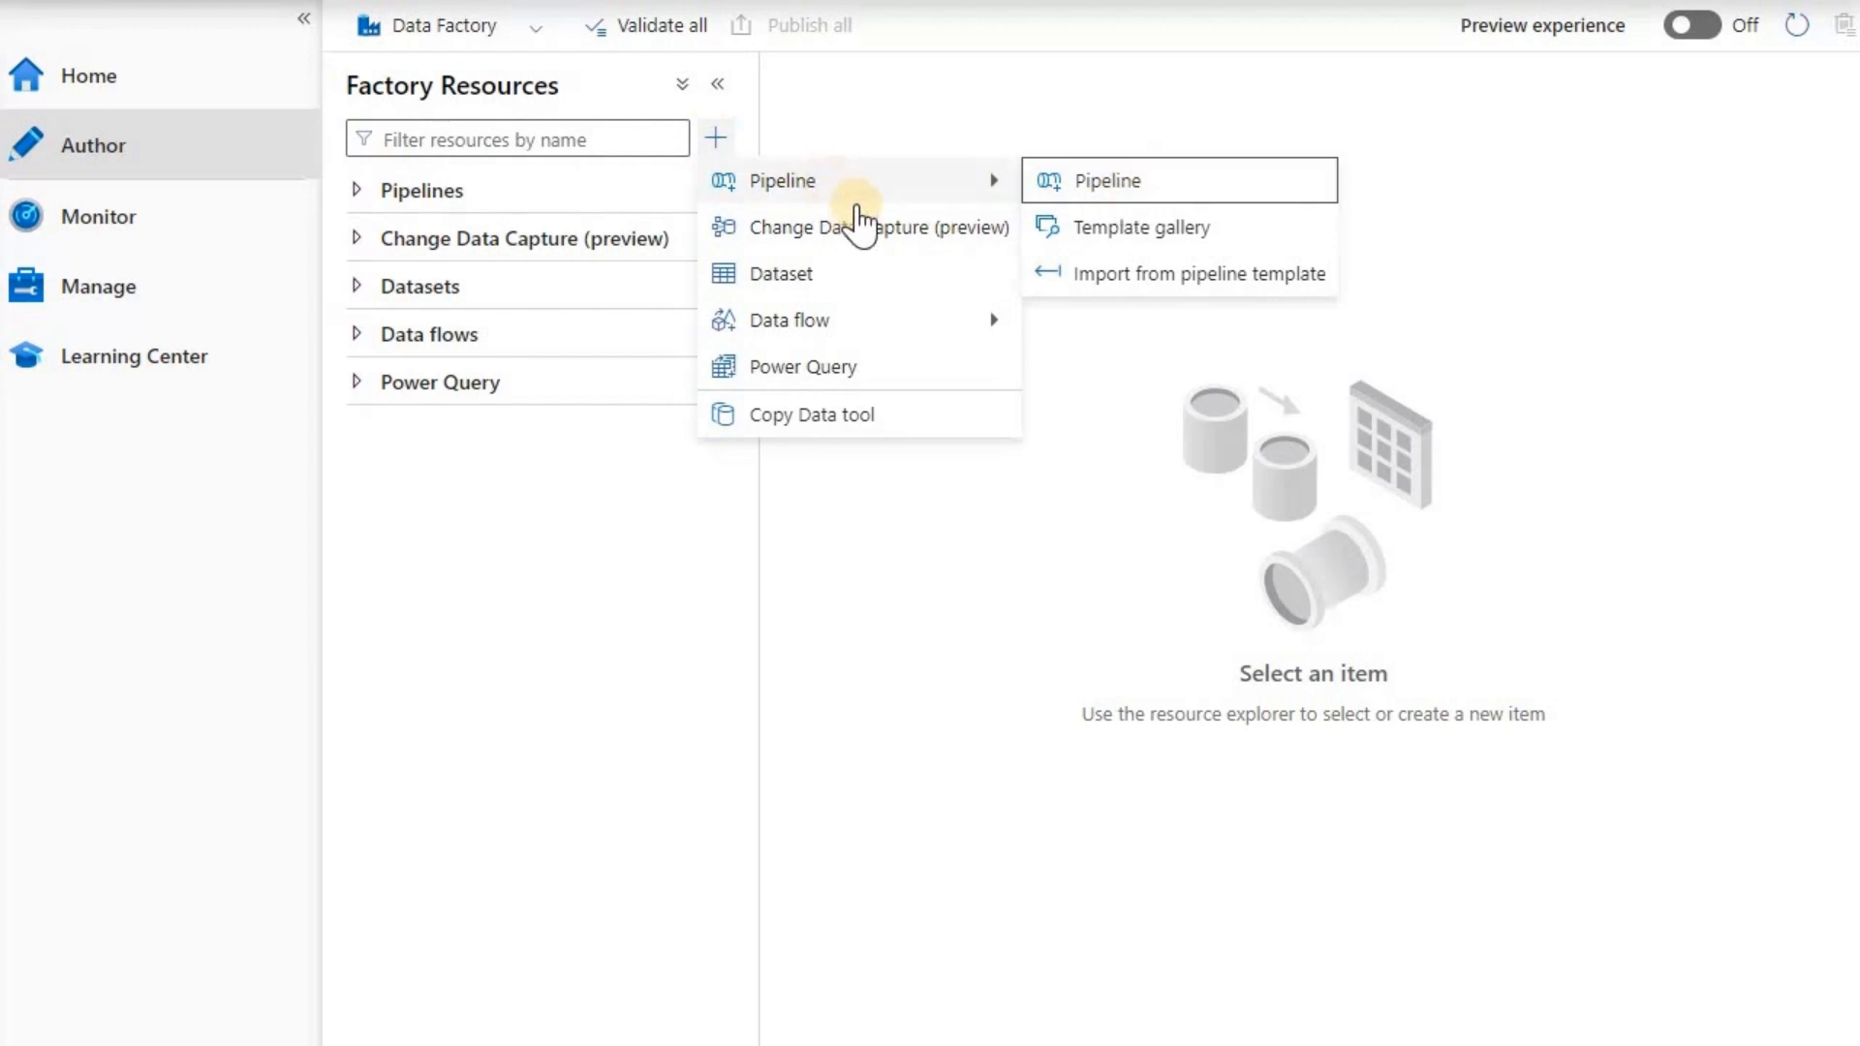
mouse_move(939, 182)
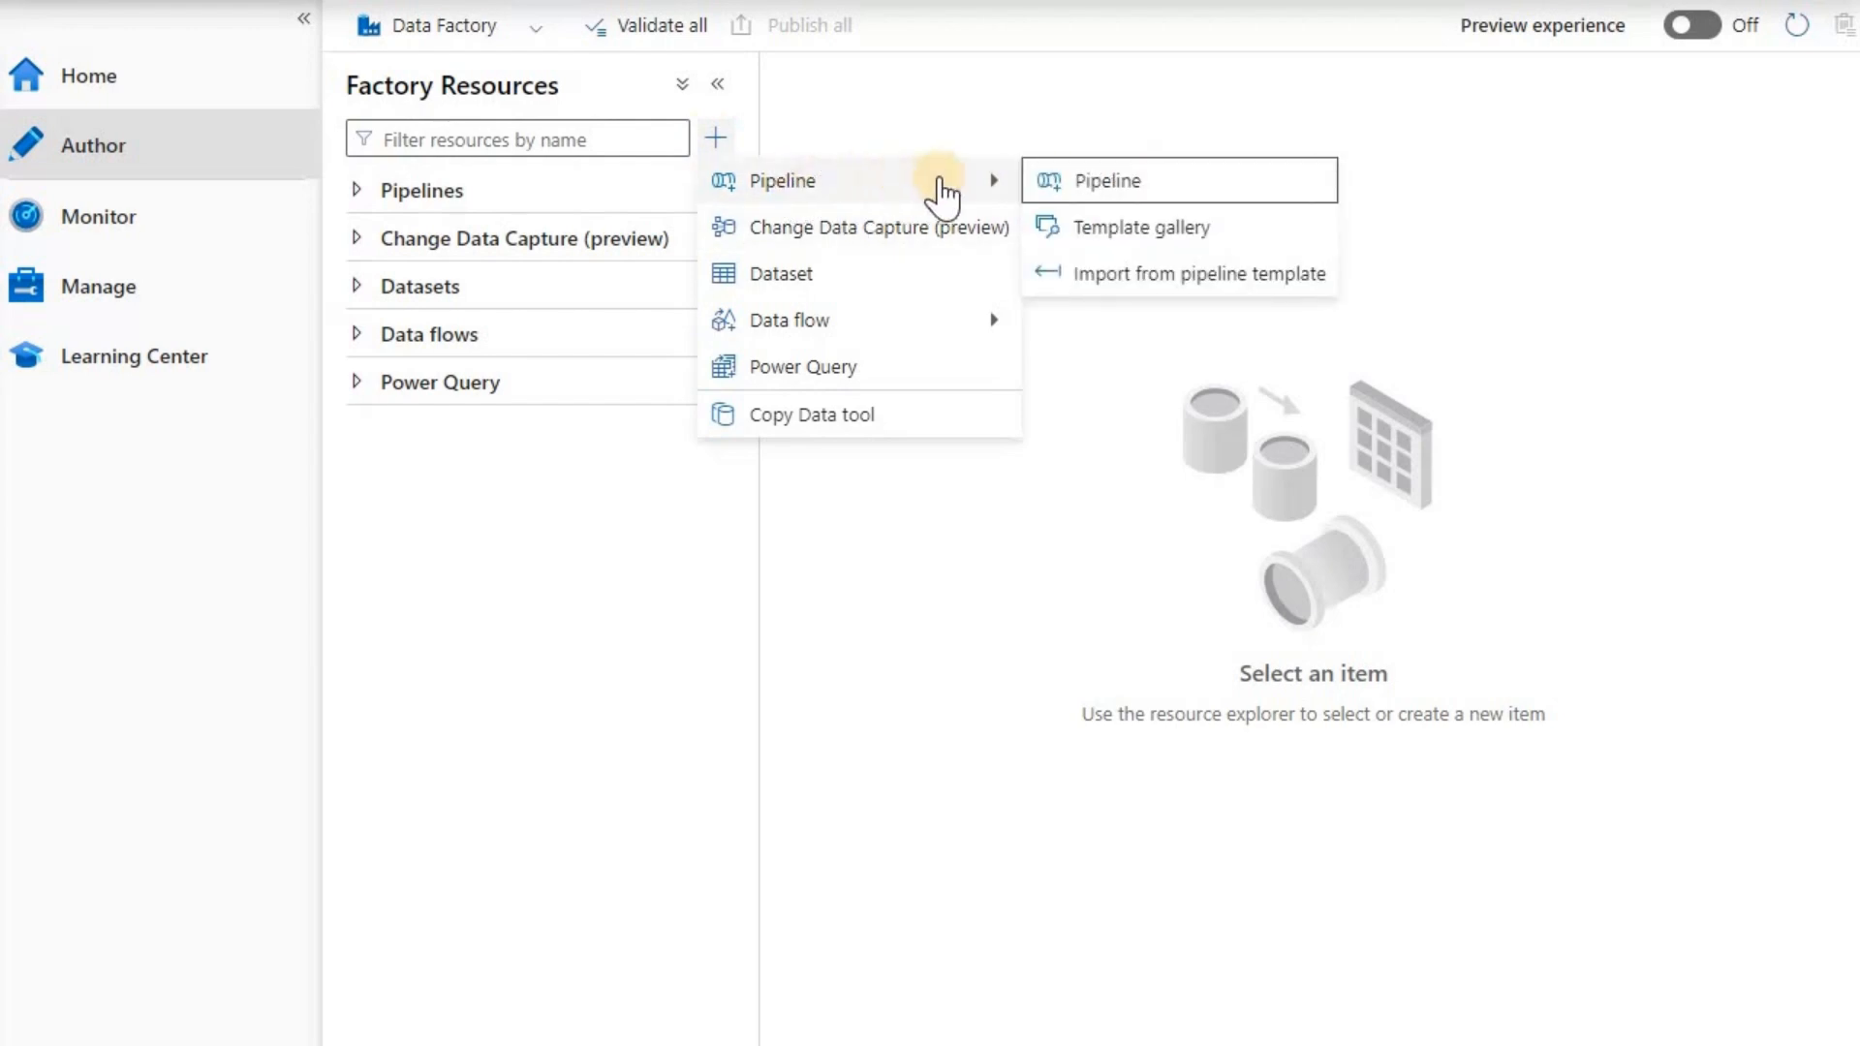
click(1099, 194)
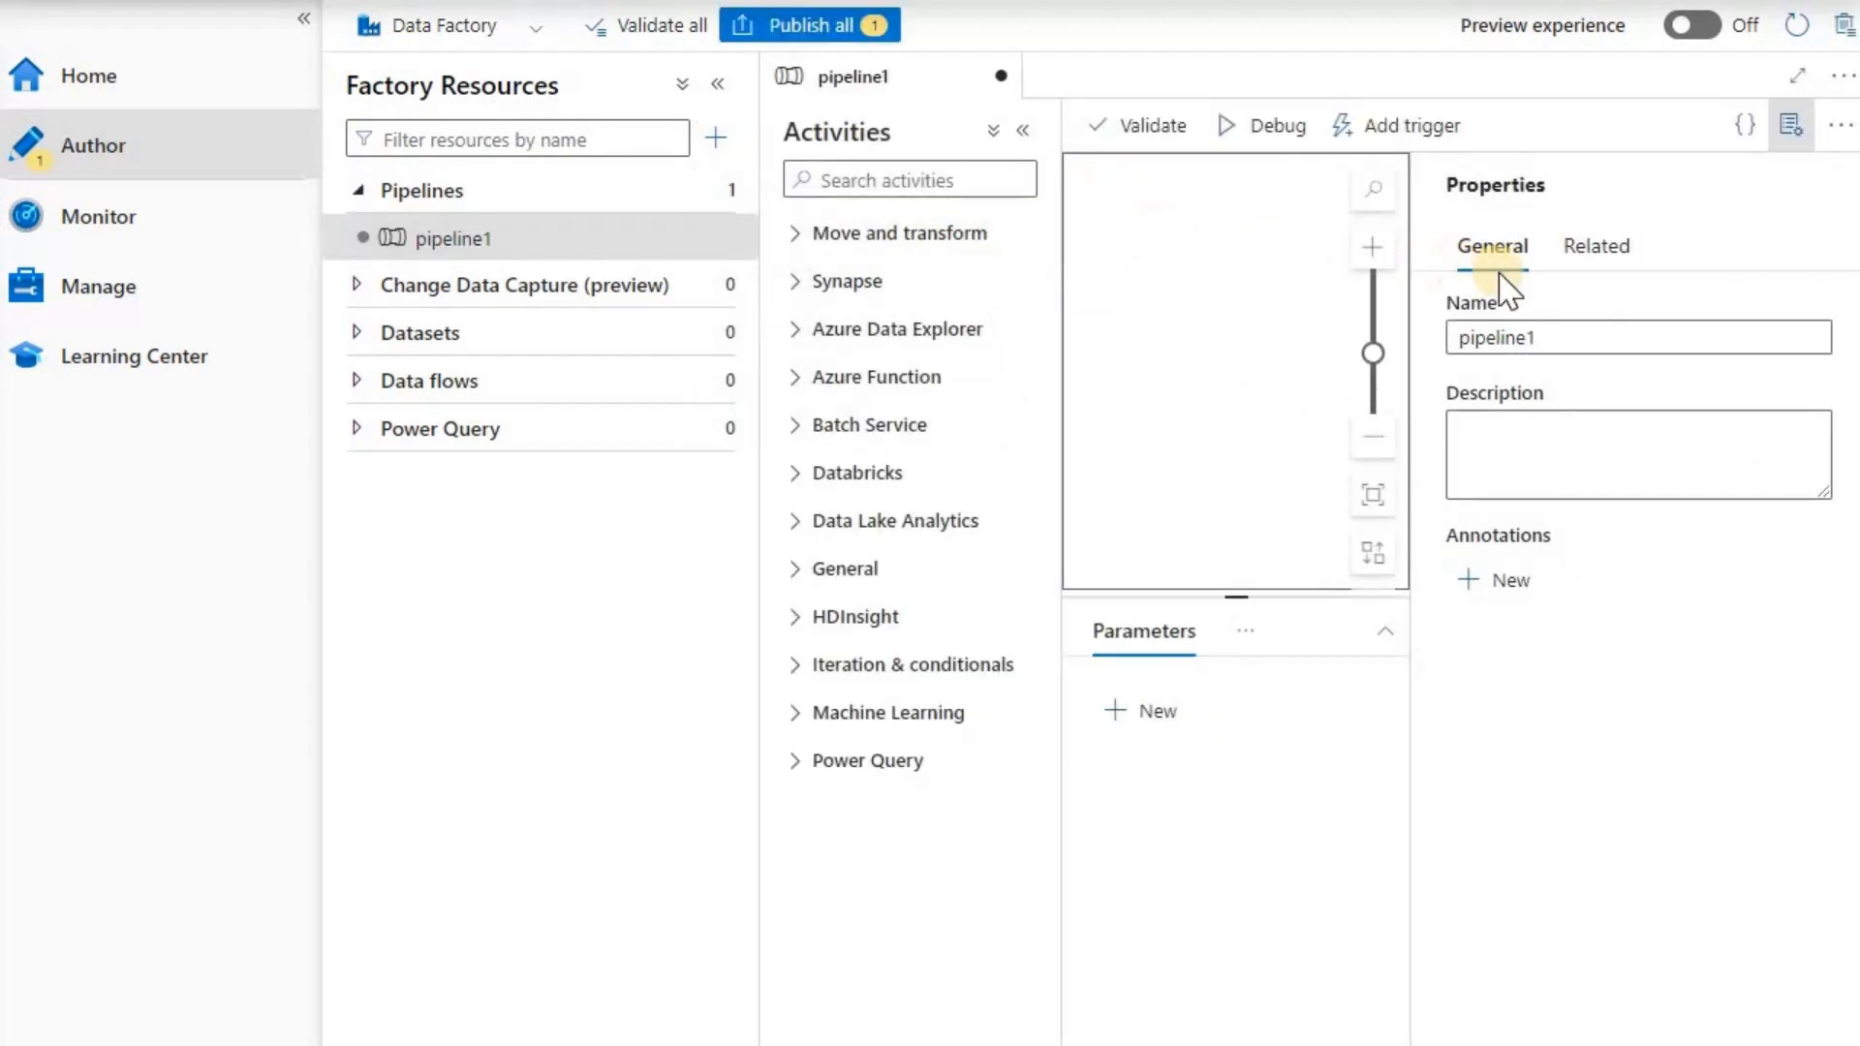
Examine the activities offered for the pipeline, expanding the categories from Move and transform through General
click(796, 235)
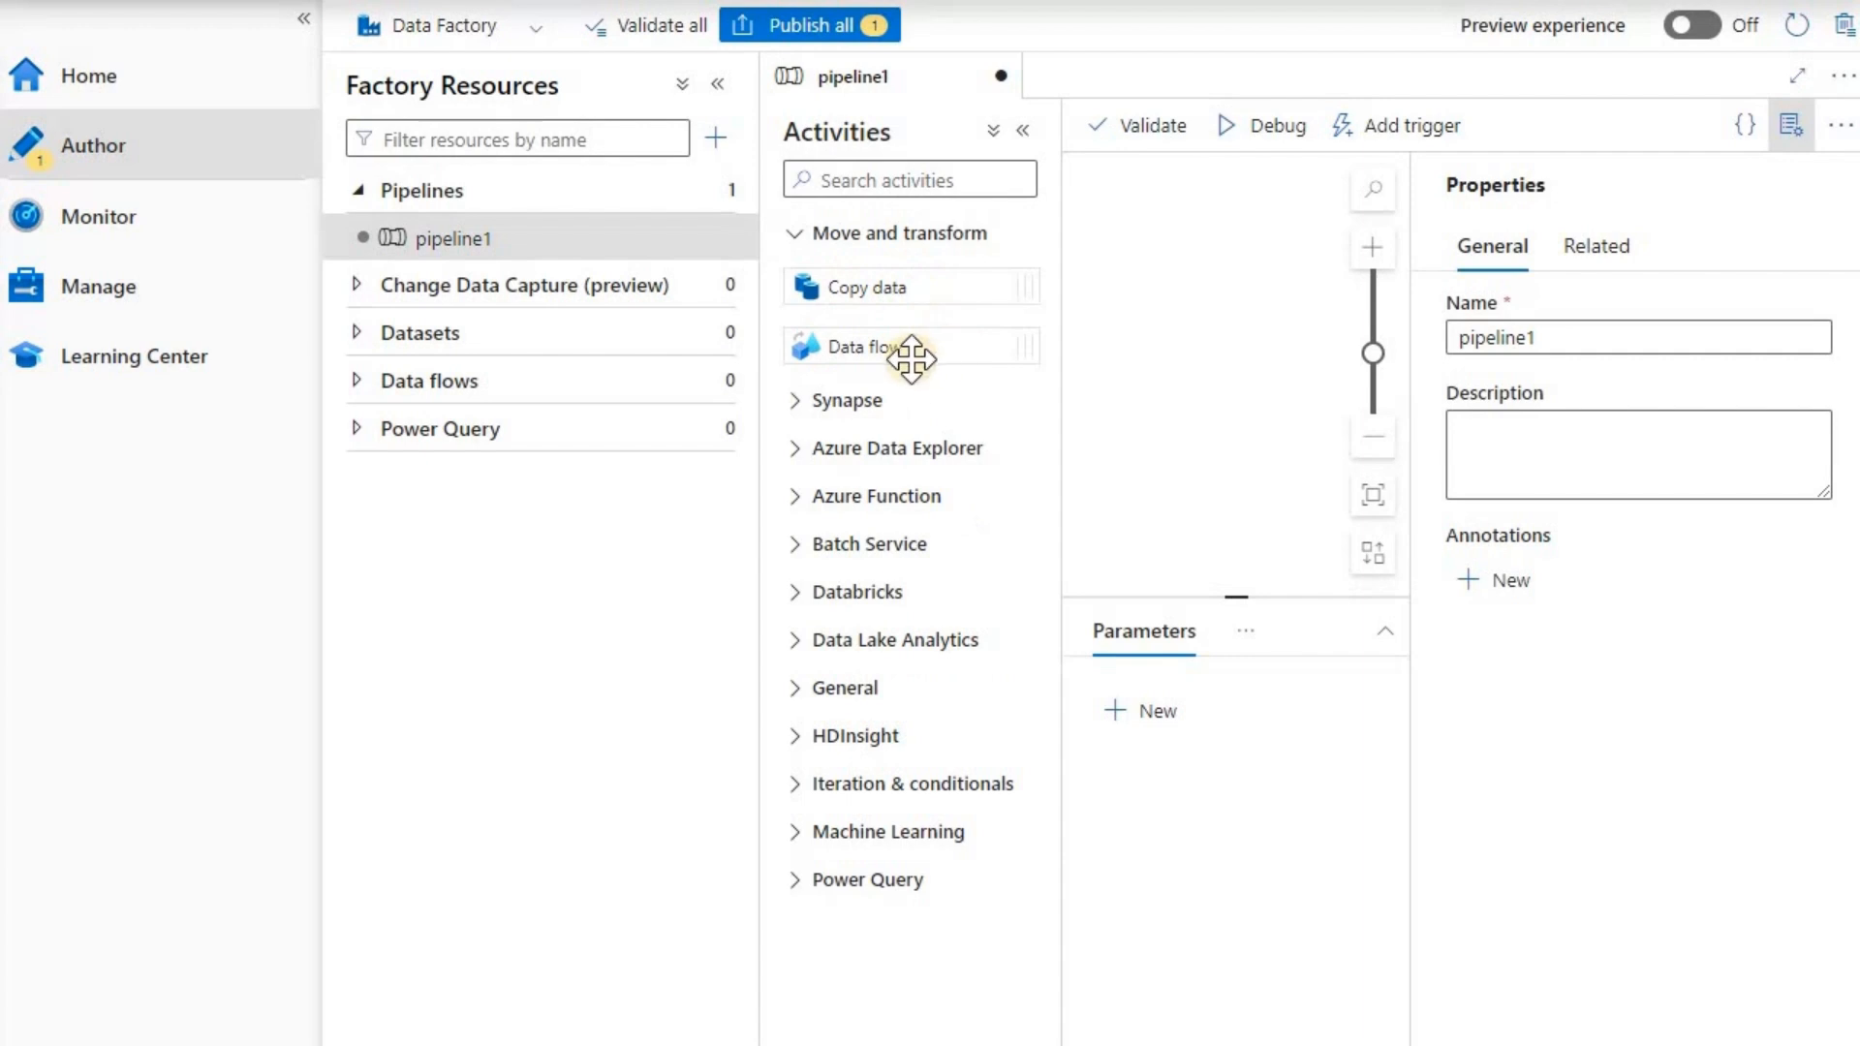
click(793, 400)
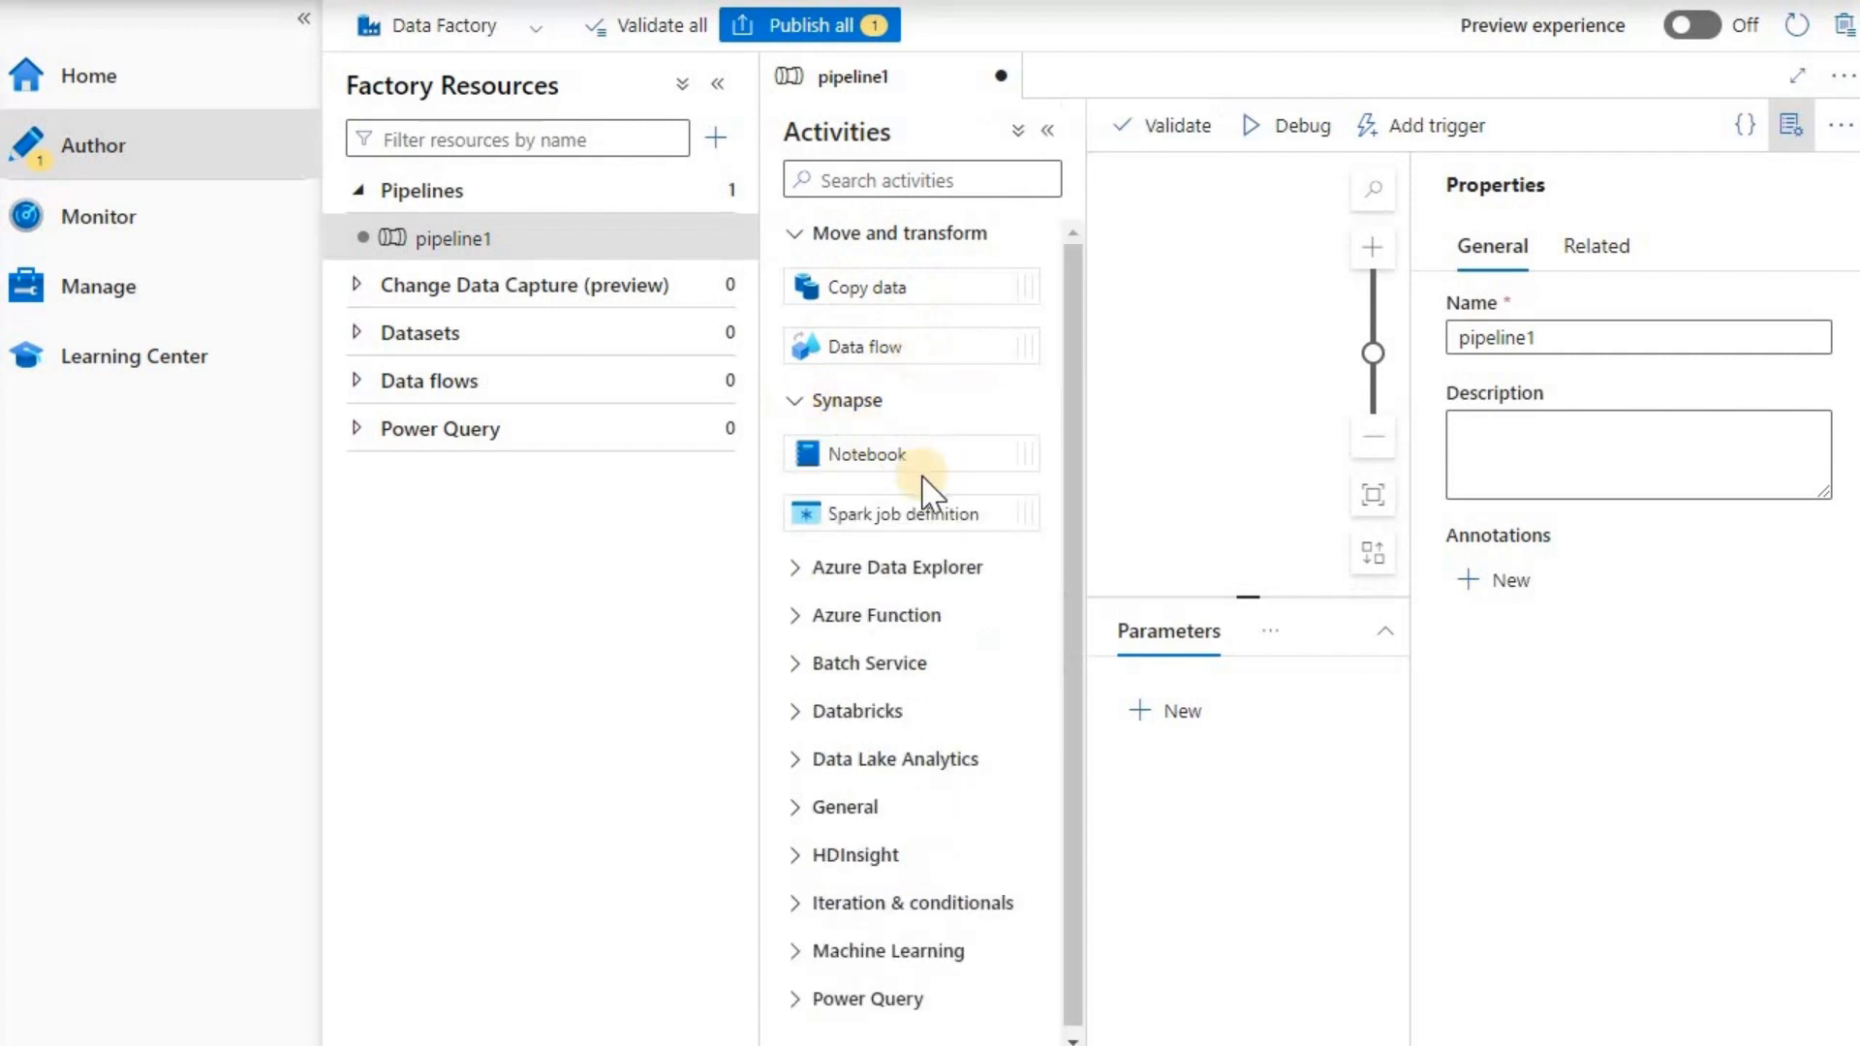
click(793, 570)
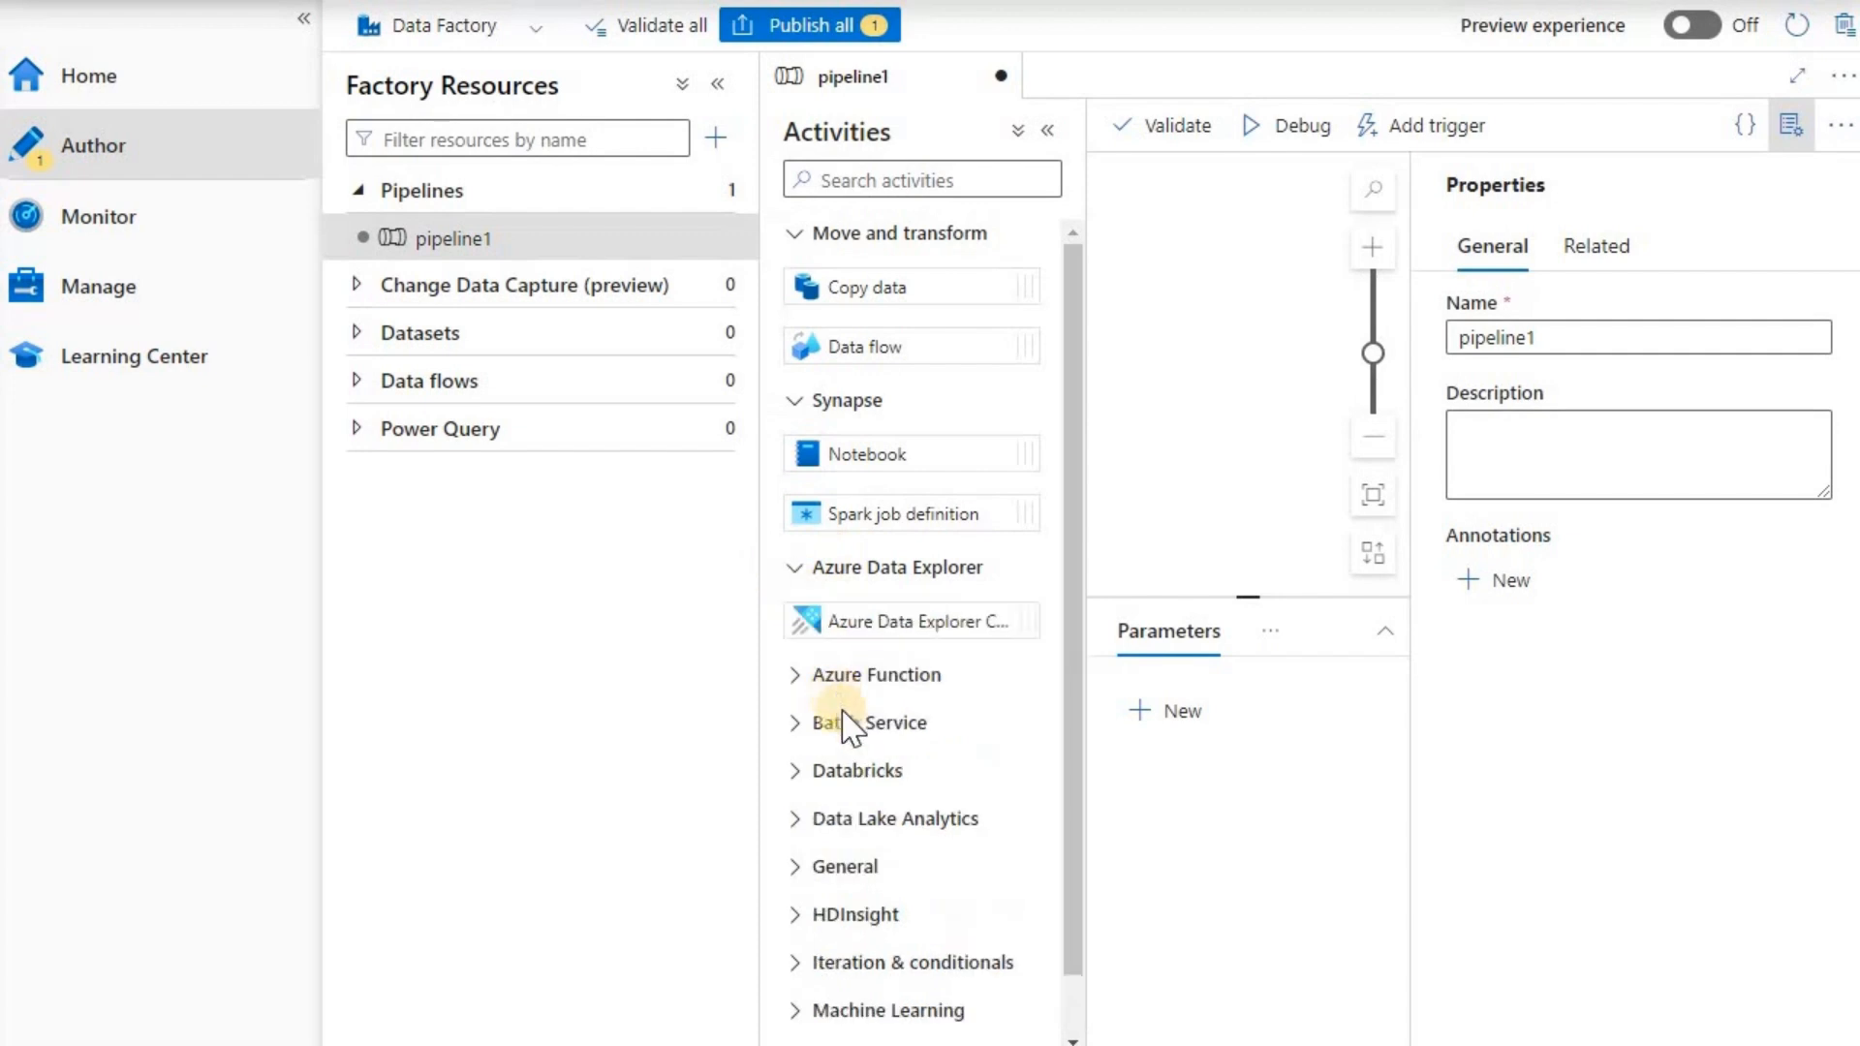
click(814, 775)
scroll(899, 717, down, 3)
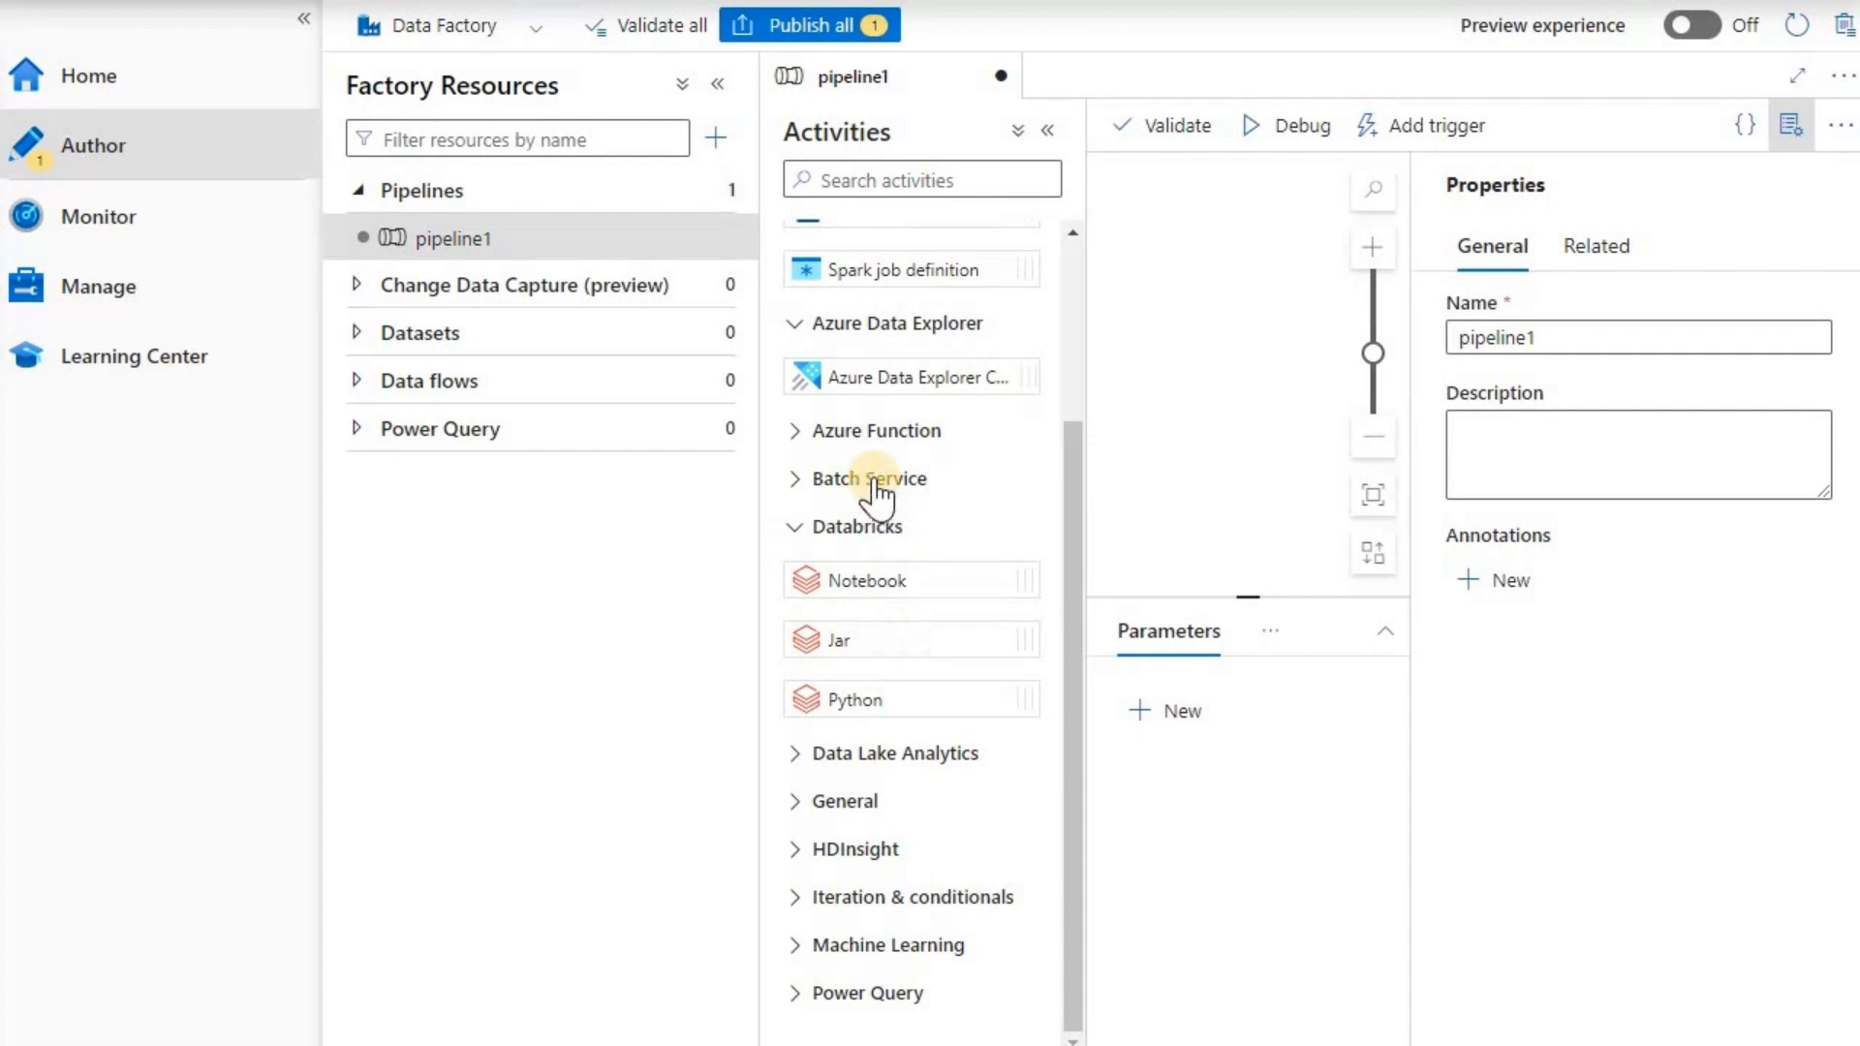
click(792, 432)
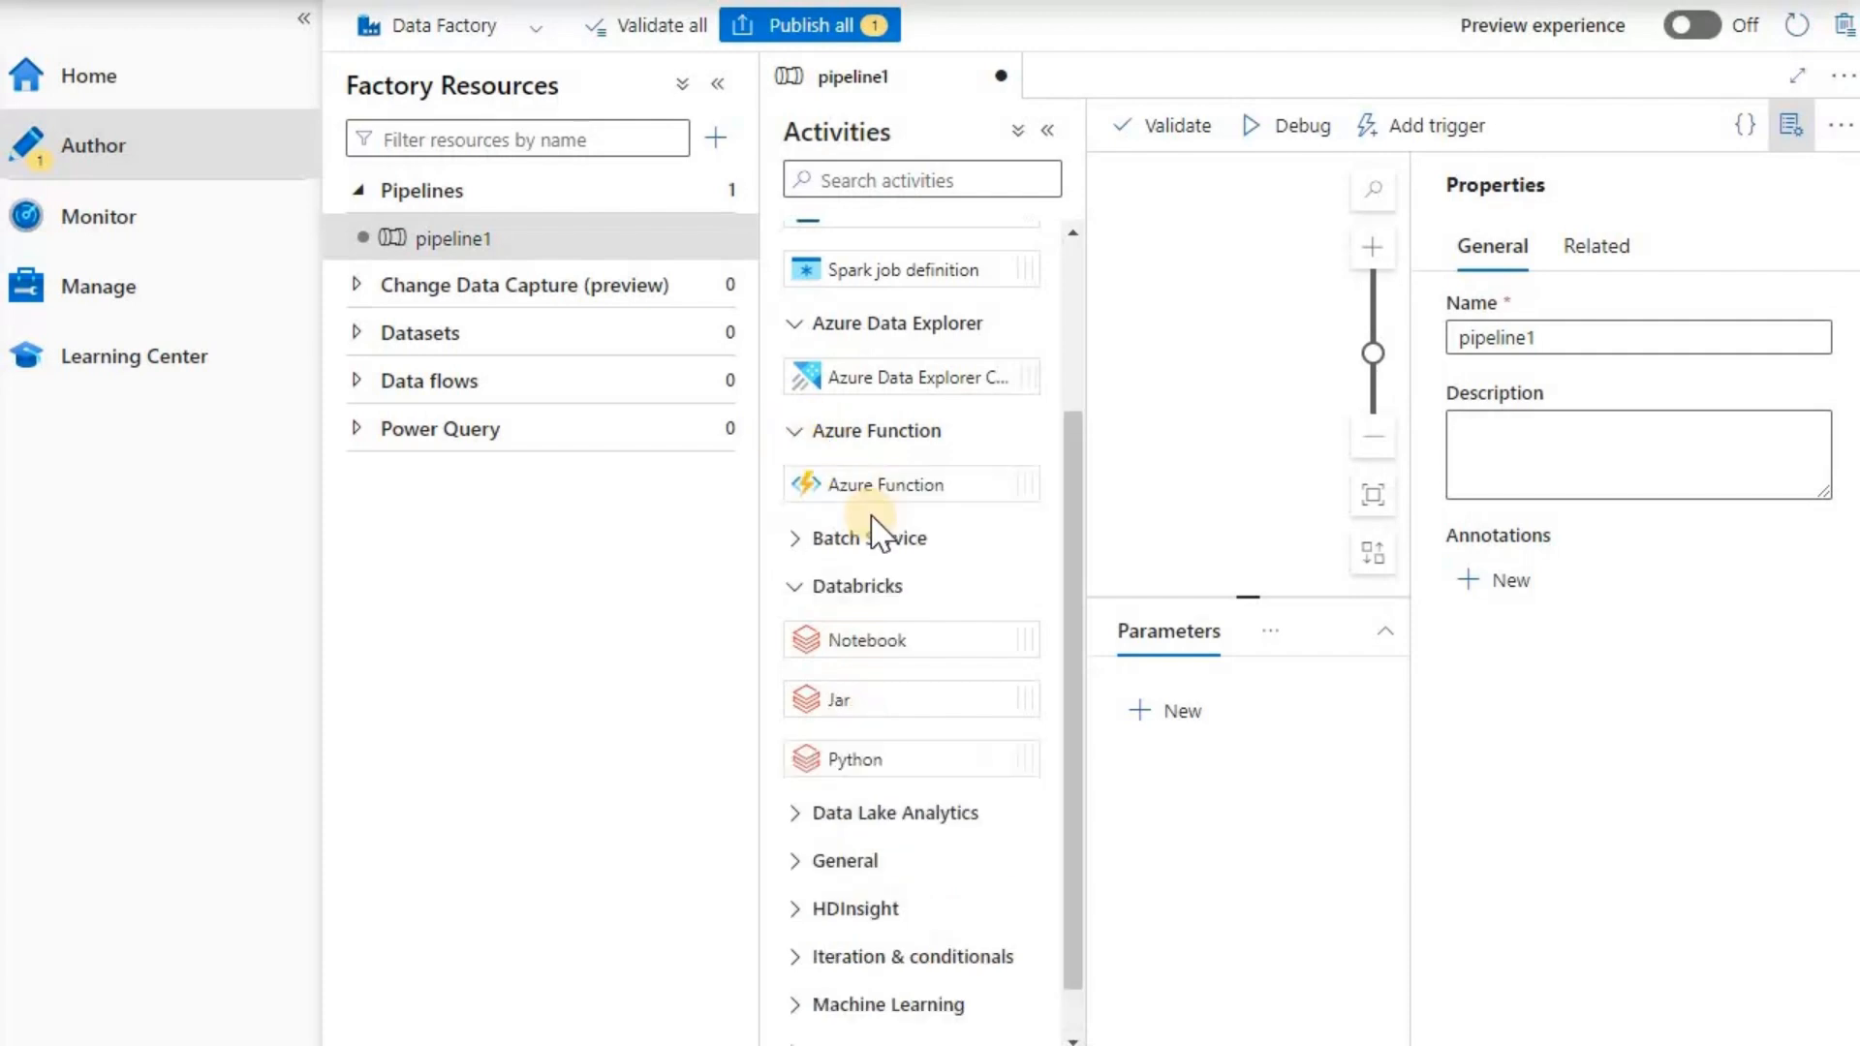
click(962, 533)
scroll(959, 533, down, 1)
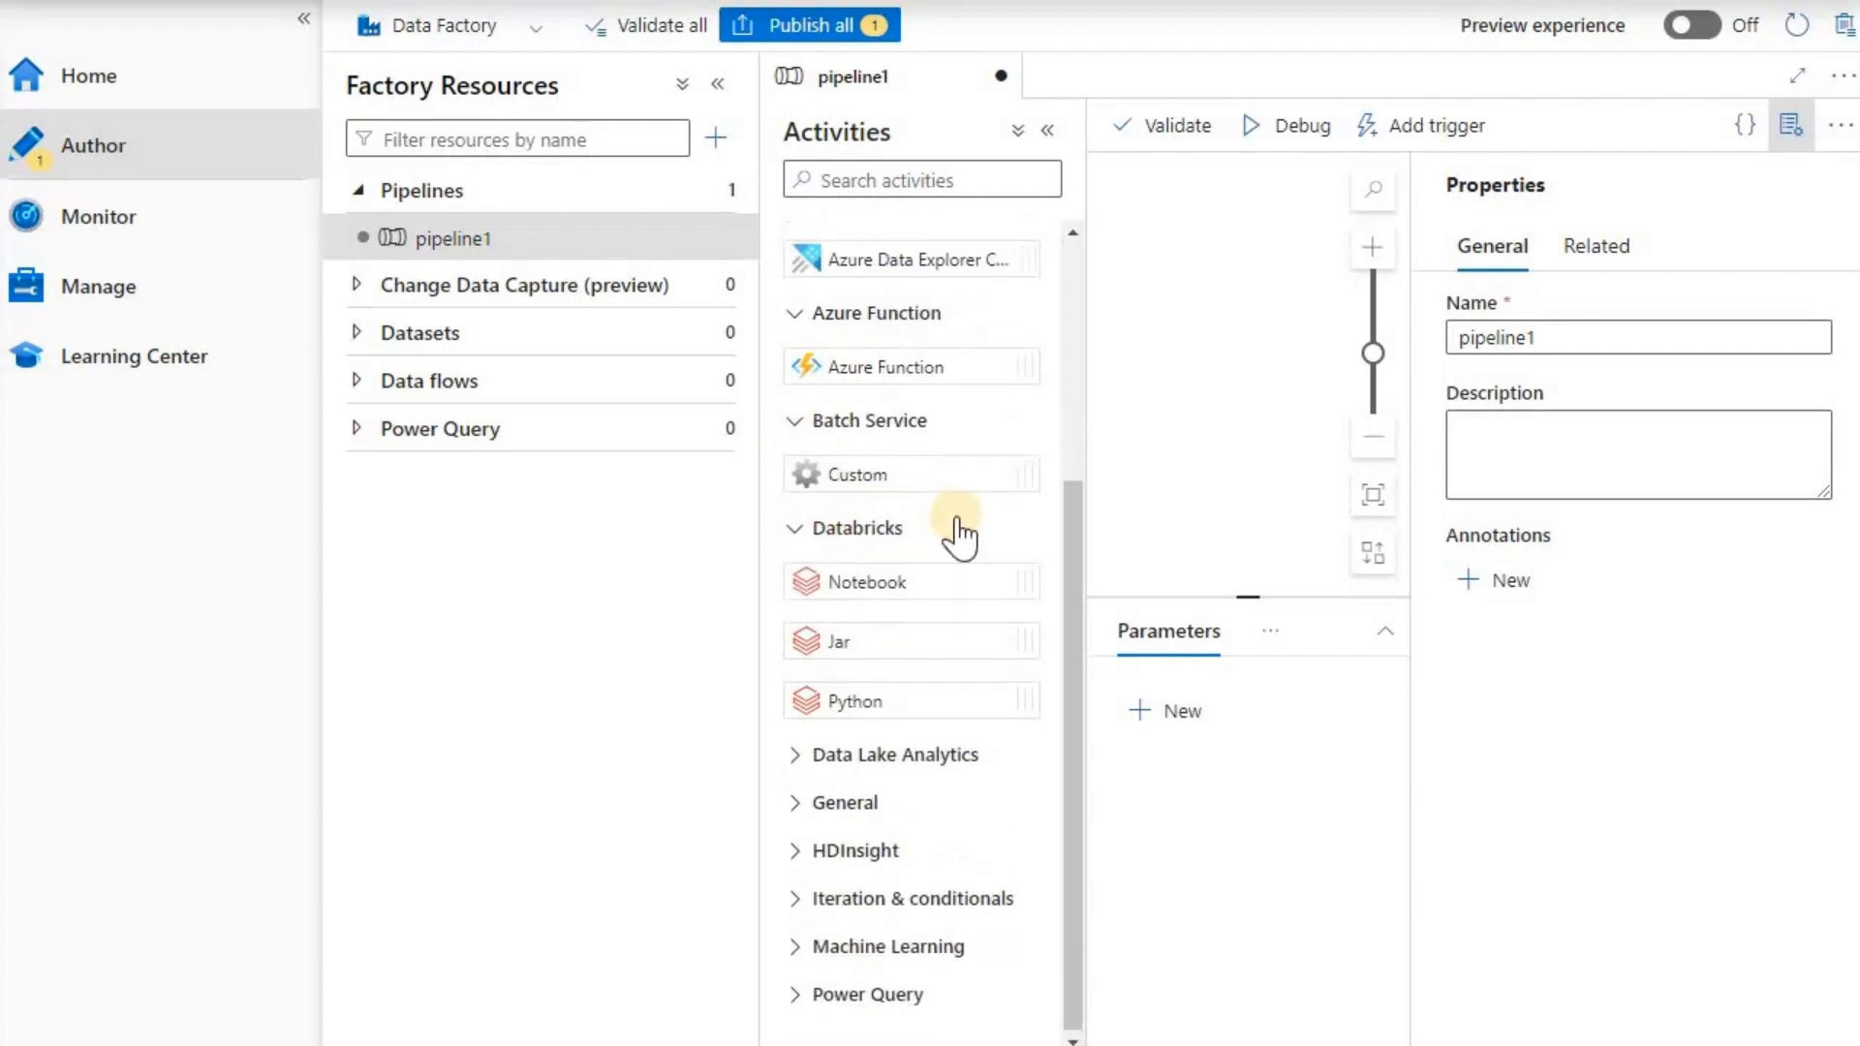
click(798, 761)
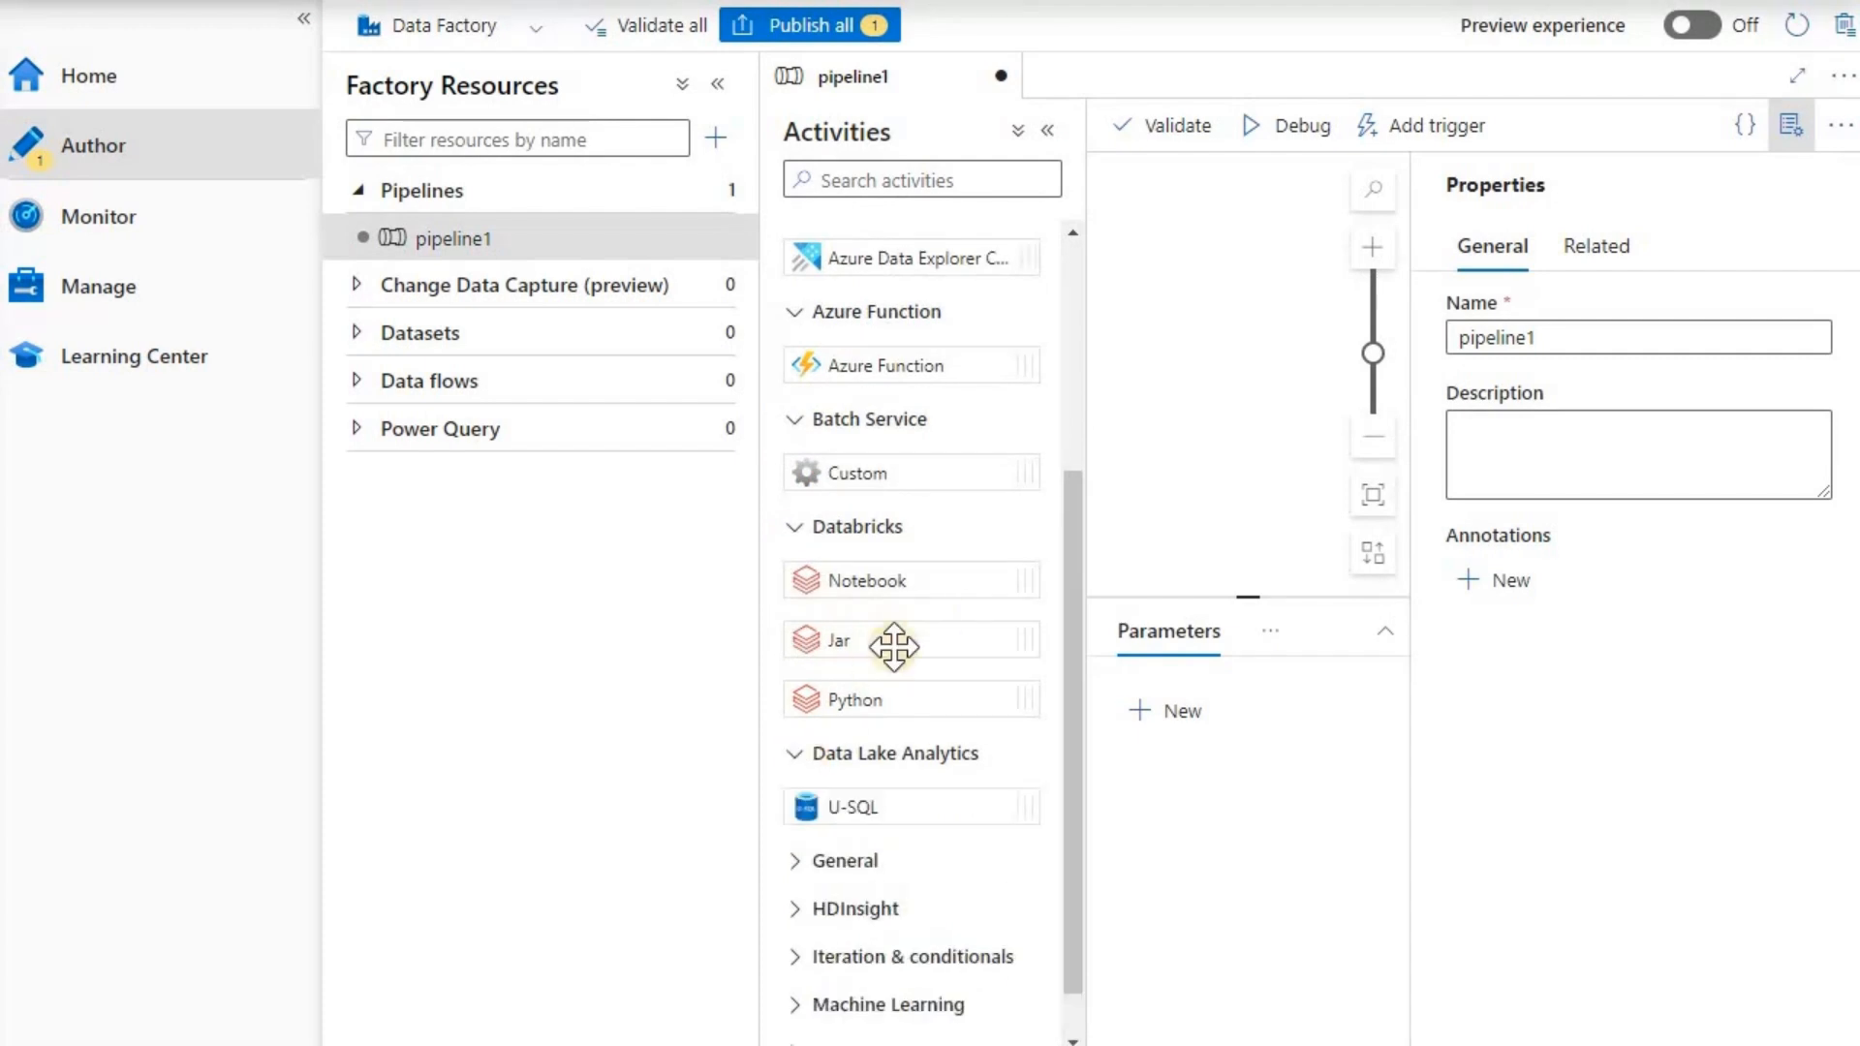
scroll(884, 643, down, 1)
click(795, 803)
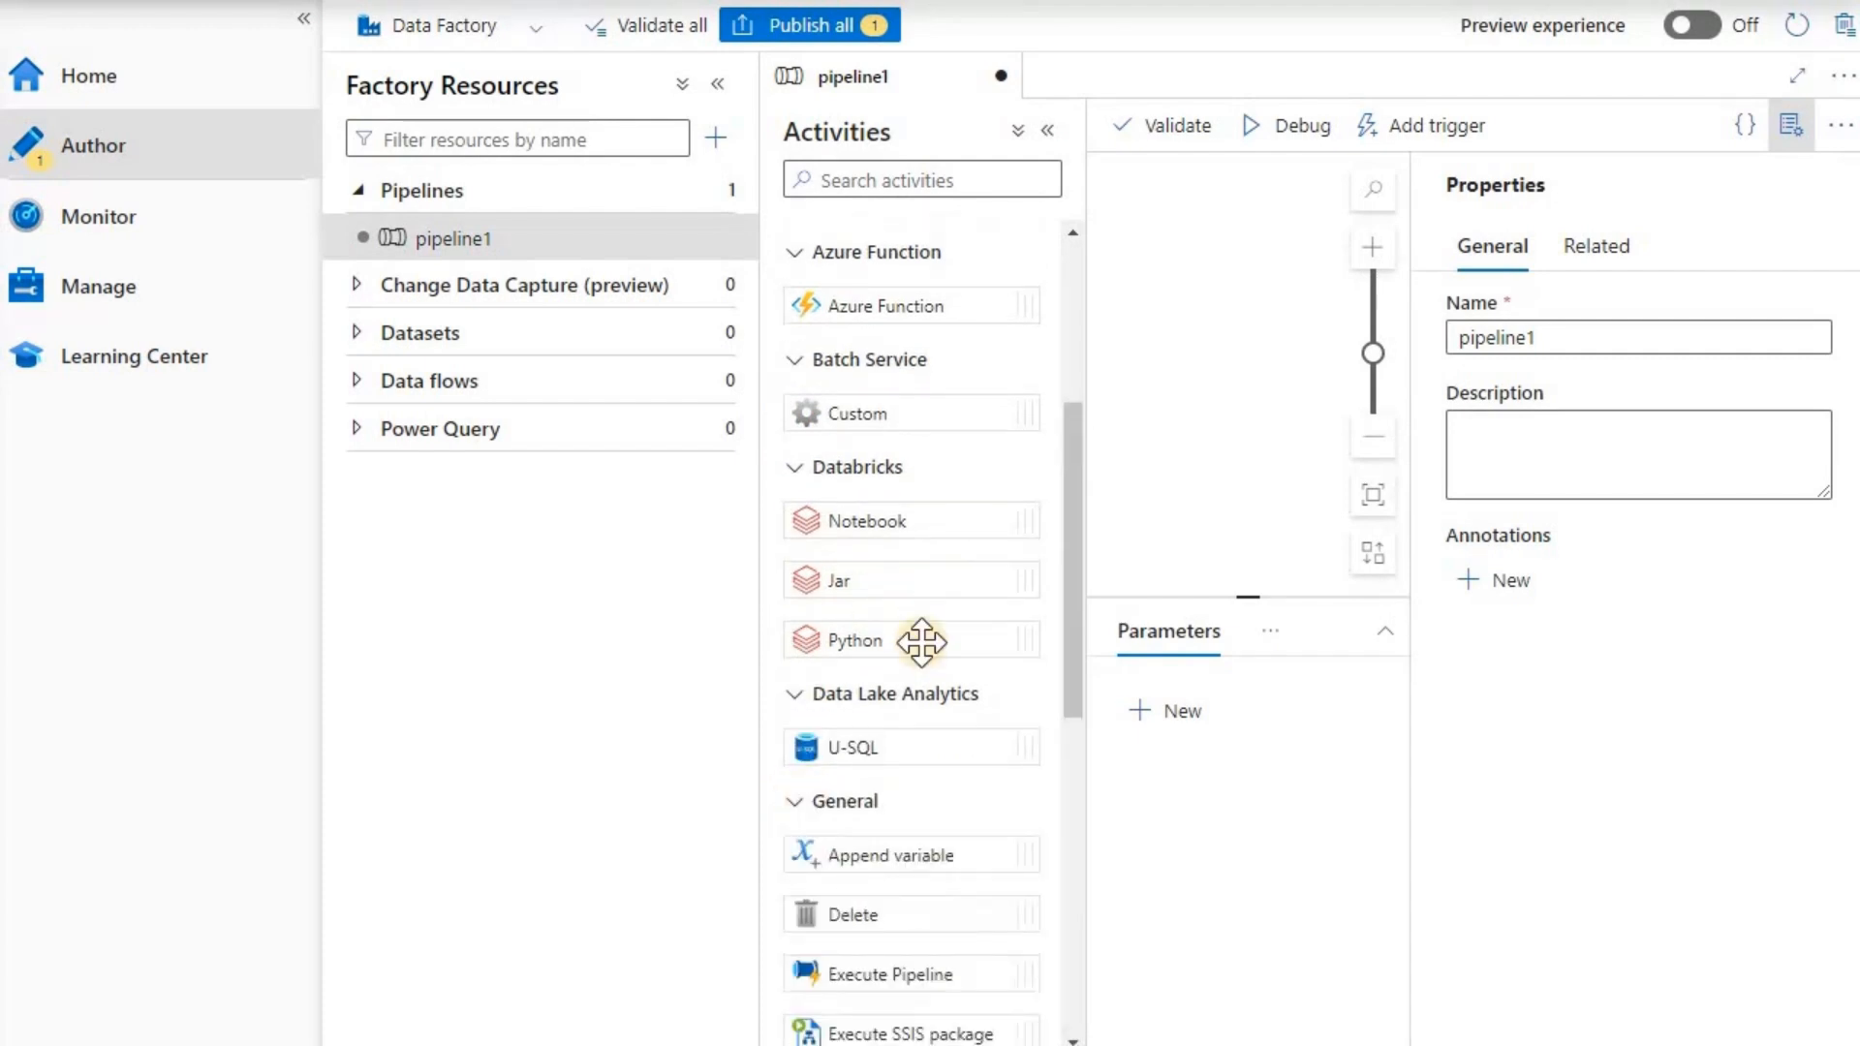
scroll(922, 643, down, 3)
scroll(921, 639, down, 2)
scroll(921, 635, up, 7)
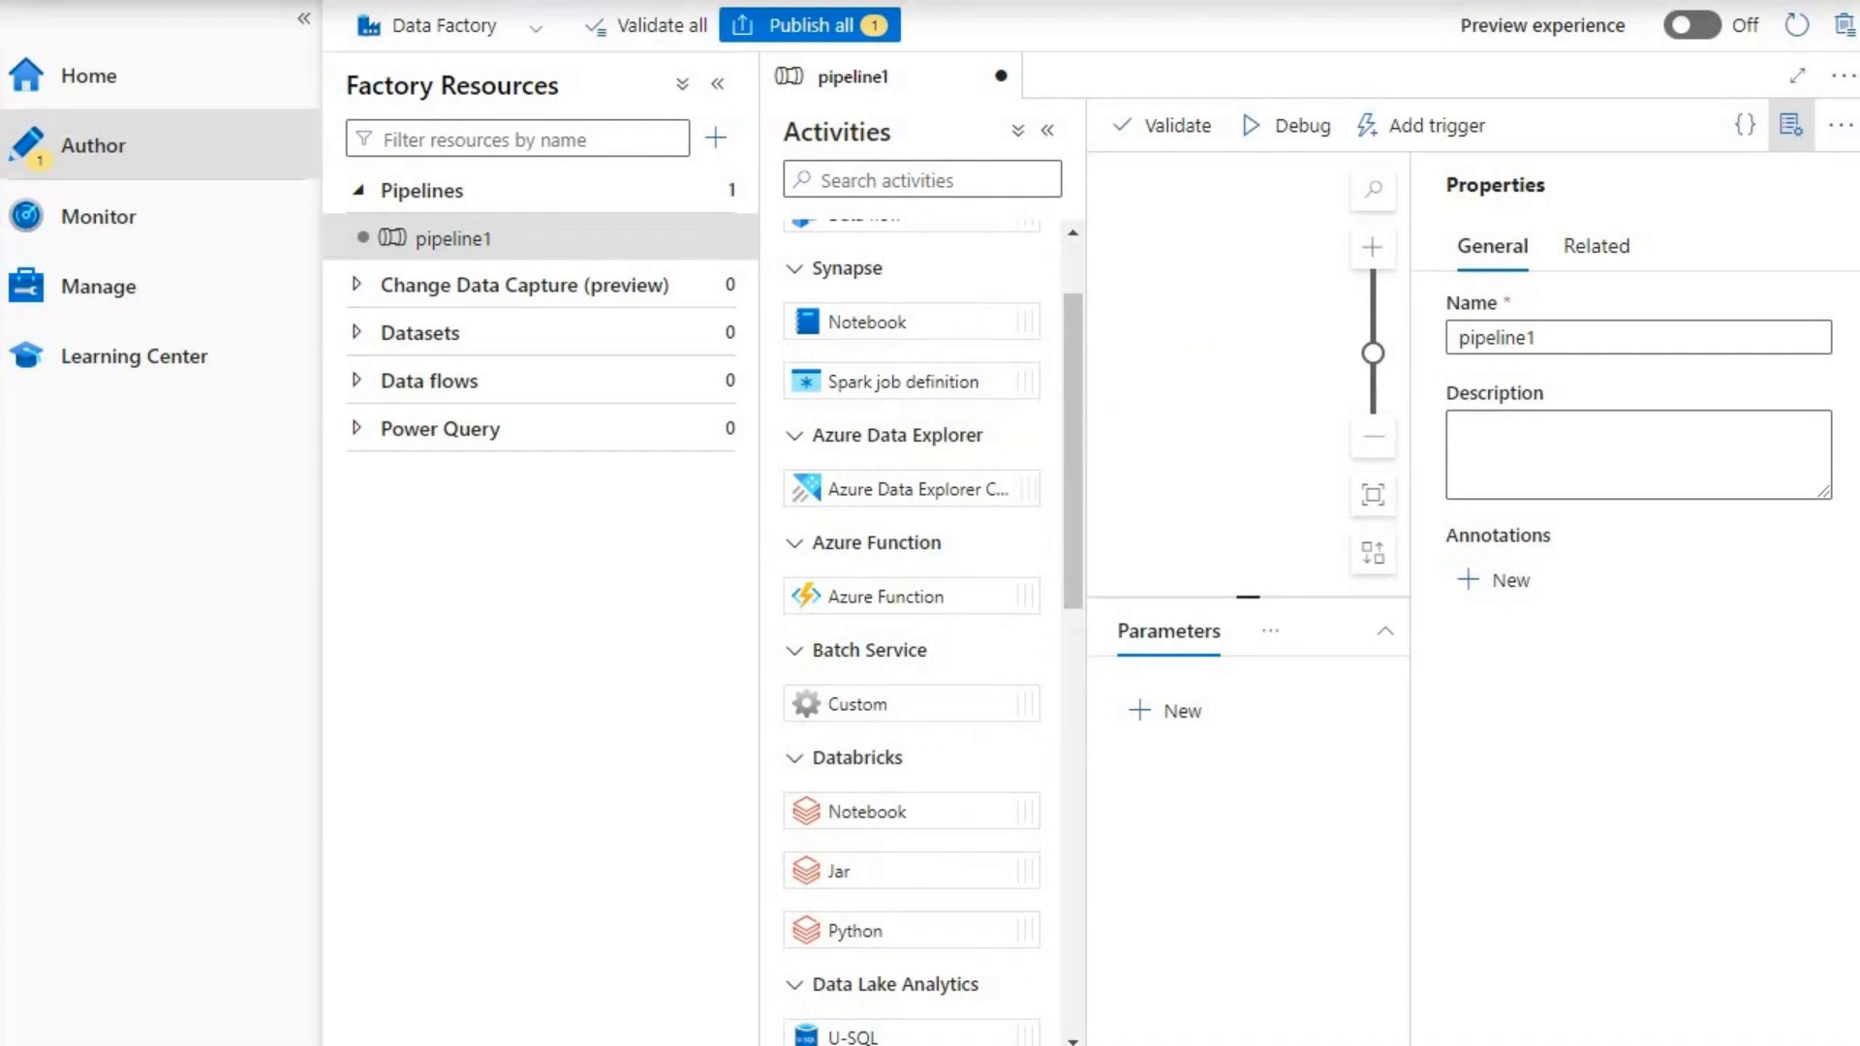
Switch to the jbswikiadb resource group in the Azure portal and start creating Microsoft's Storage account from the Marketplace
click(543, 2)
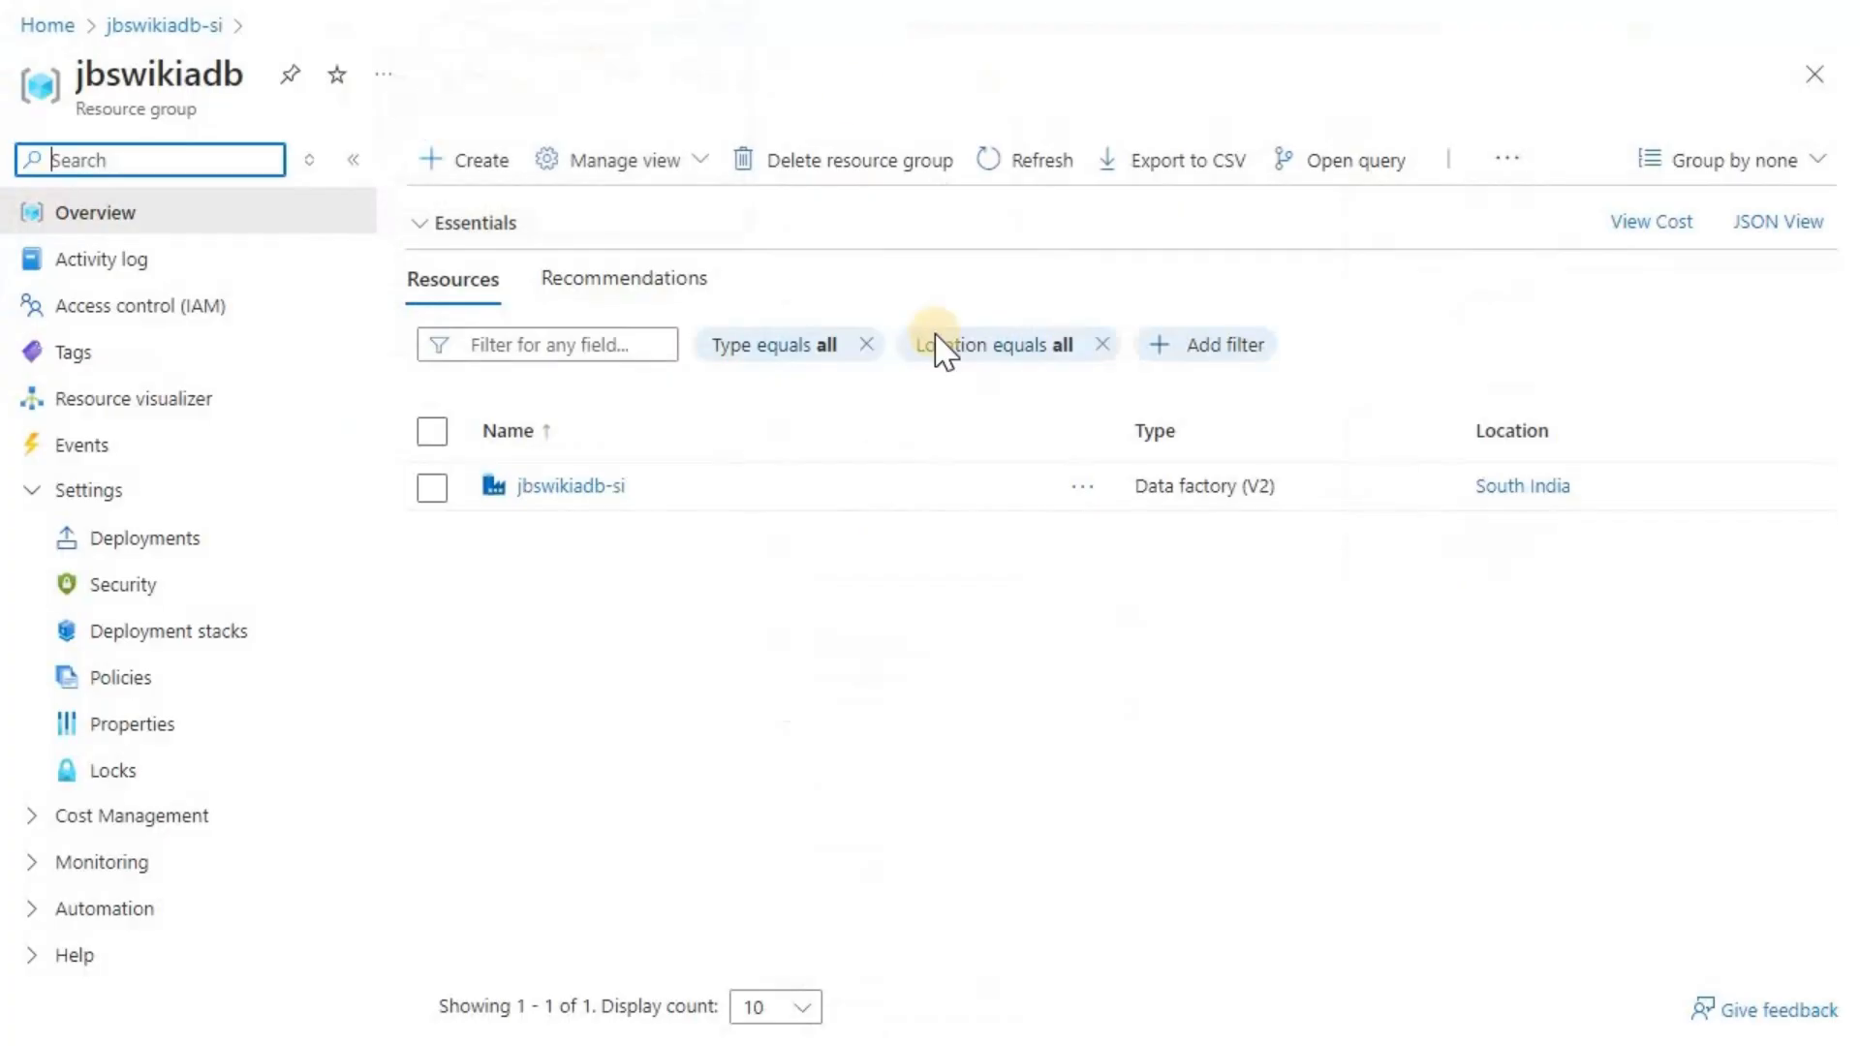
click(461, 164)
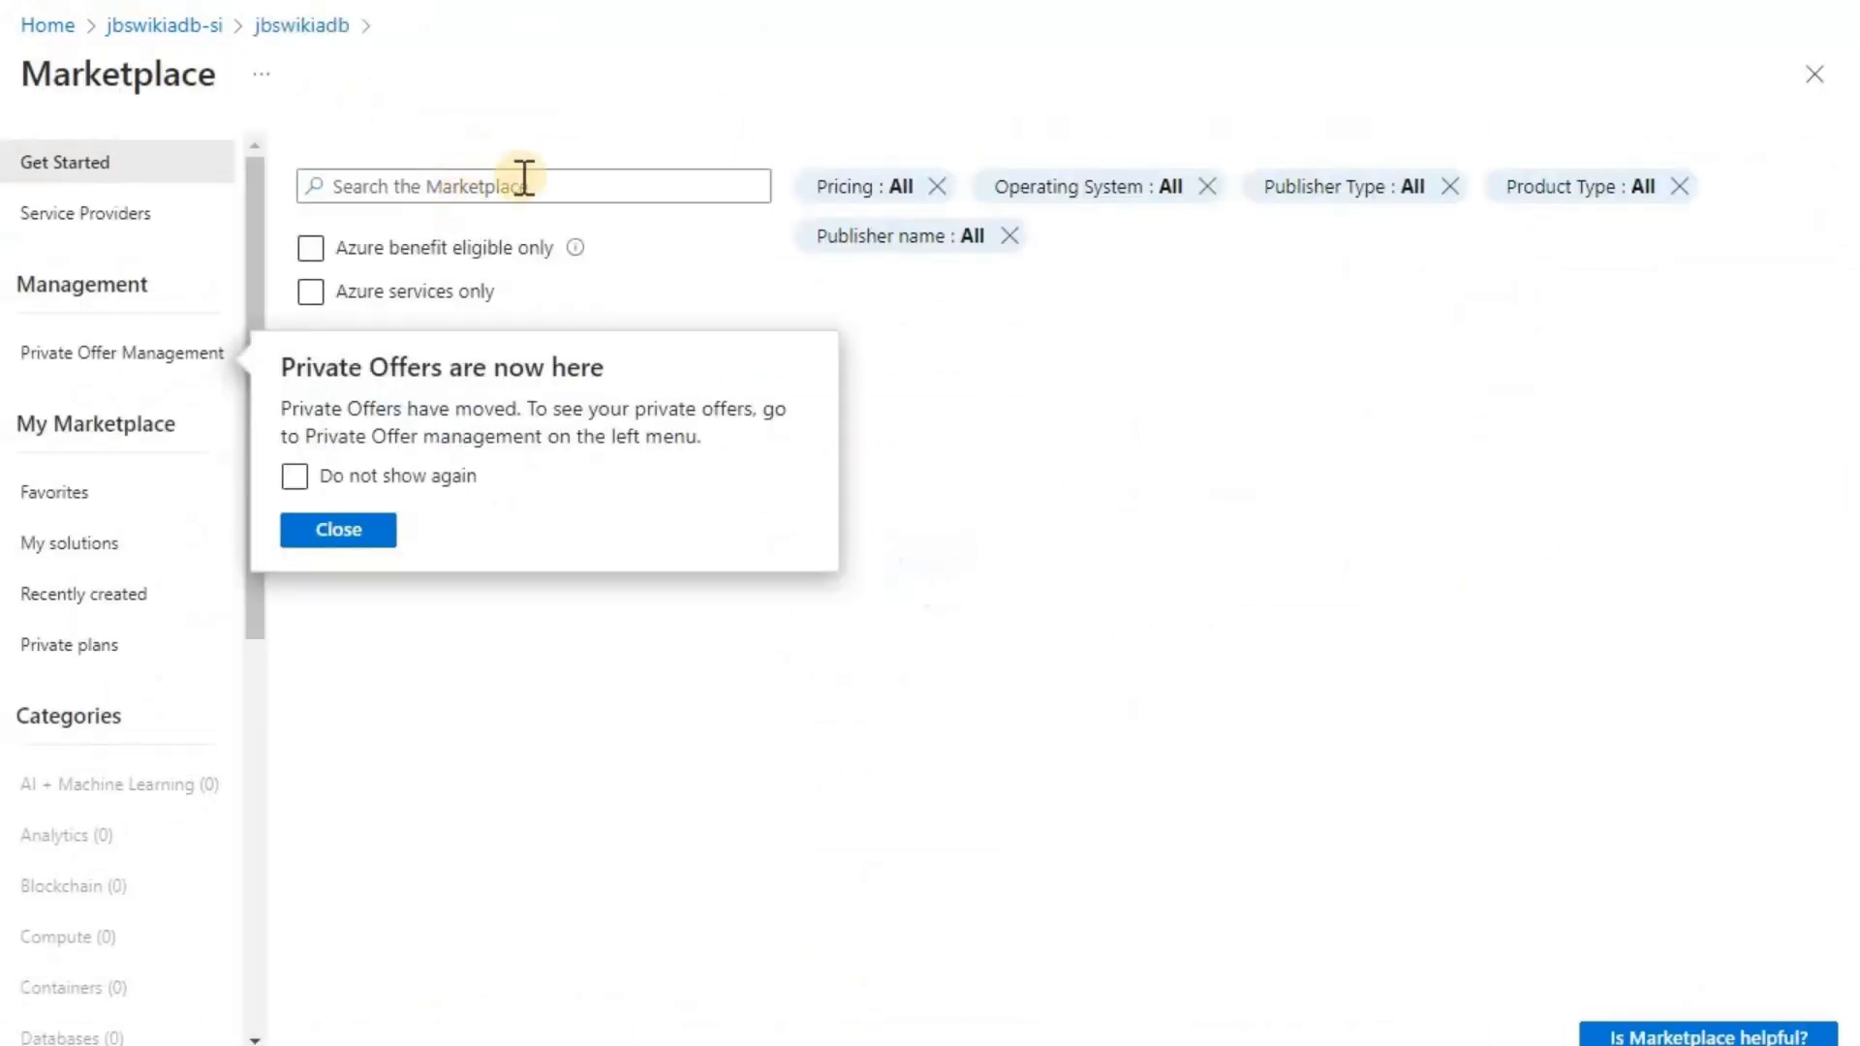
click(524, 178)
text(storage acc)
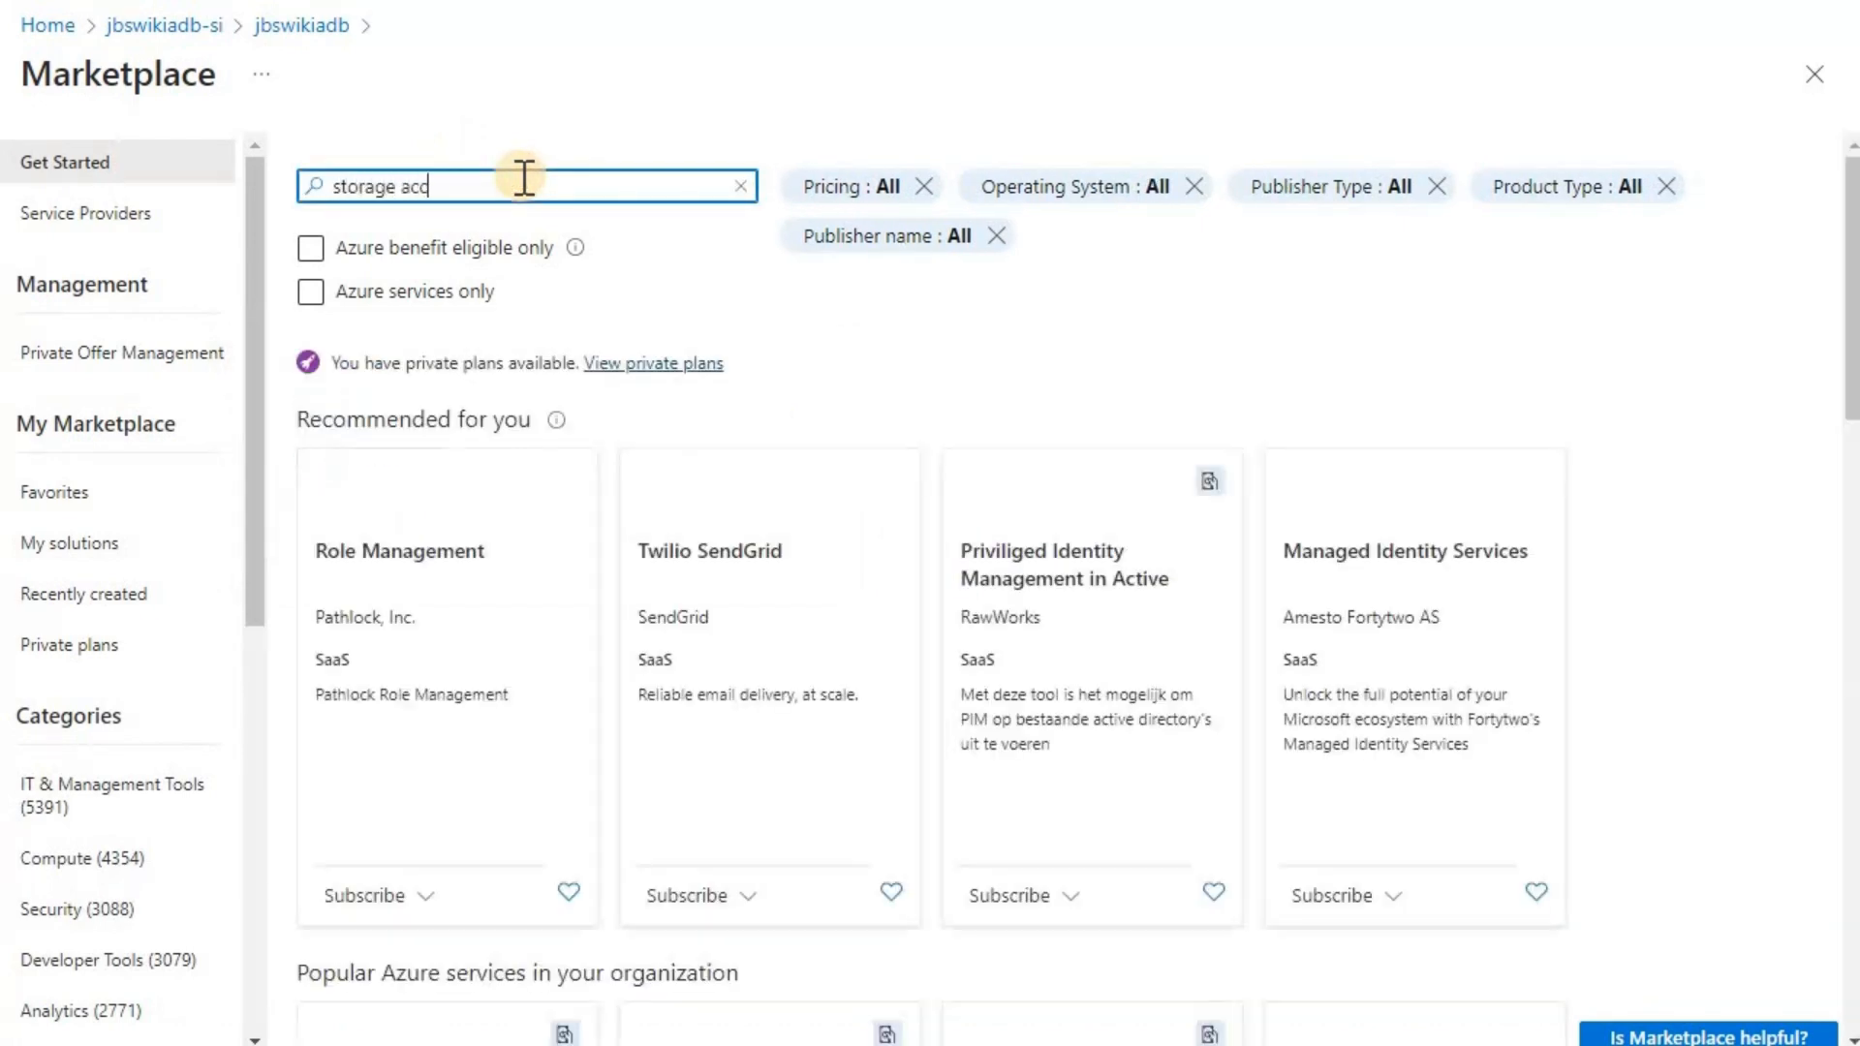
click(524, 229)
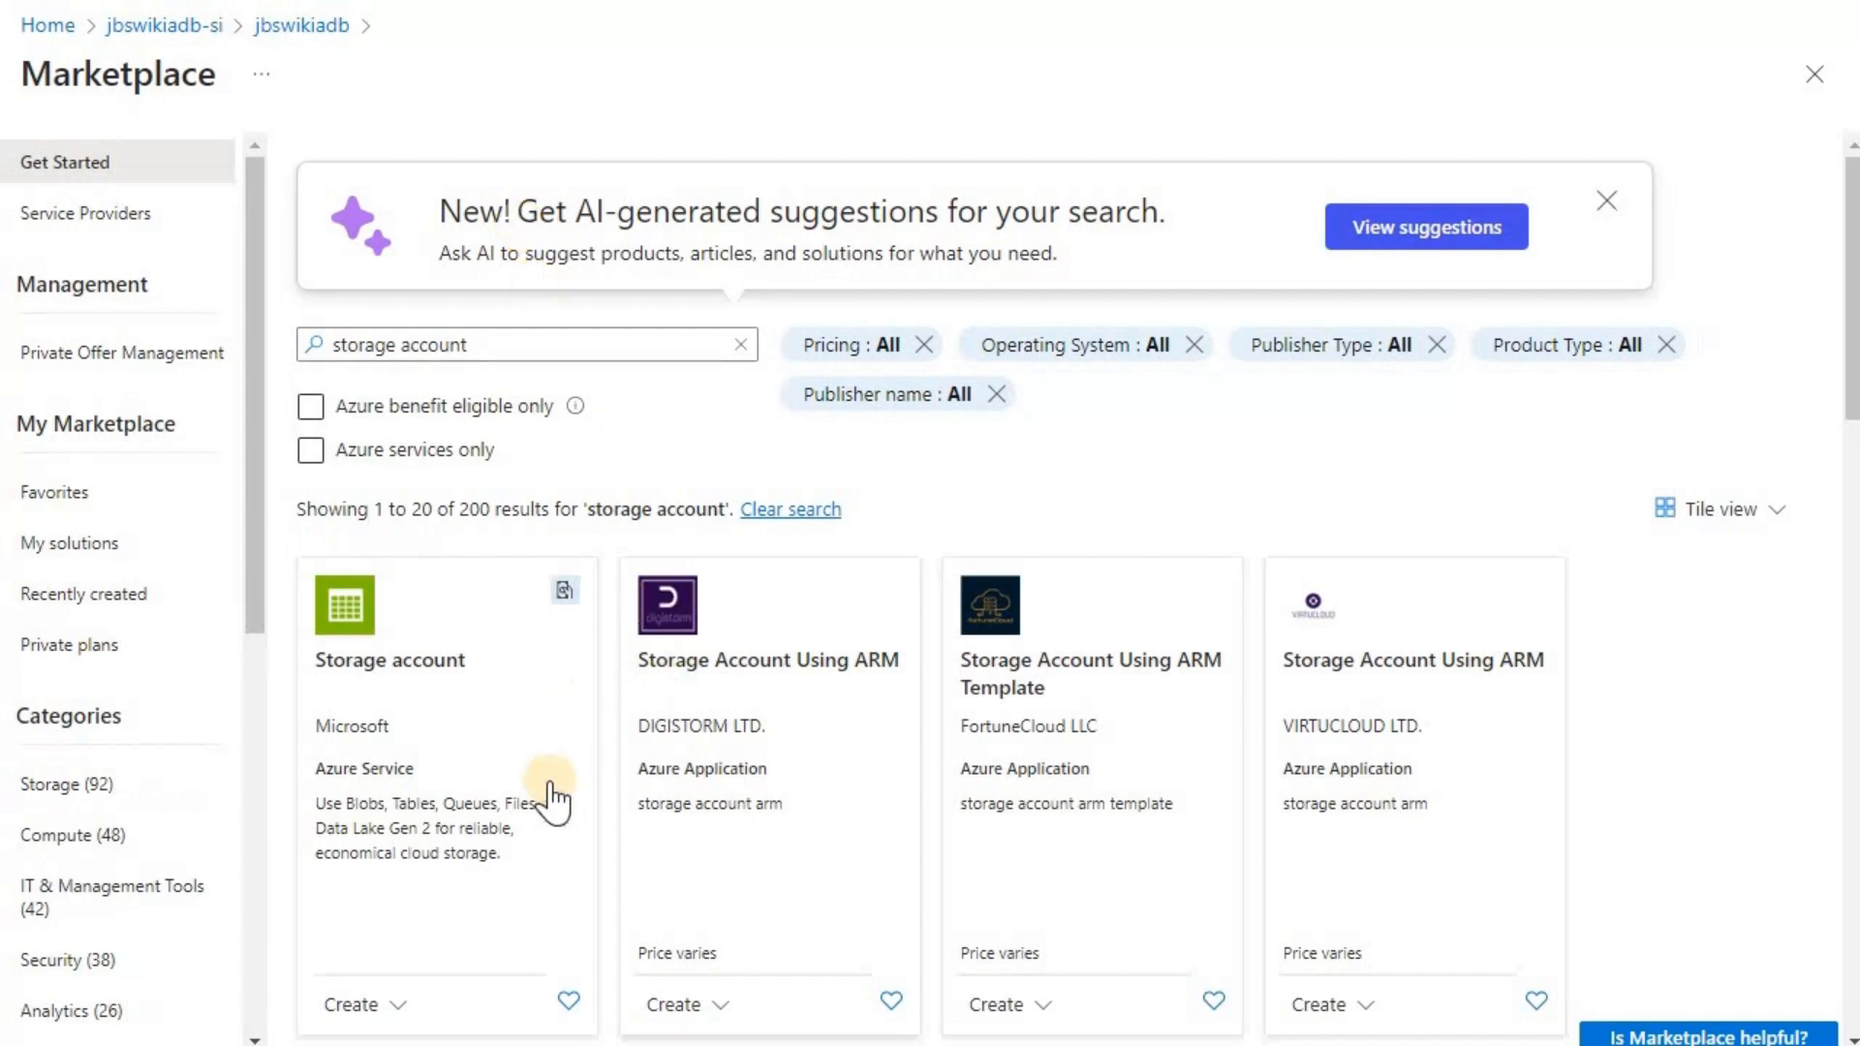
scroll(412, 877, down, 2)
click(399, 860)
click(403, 905)
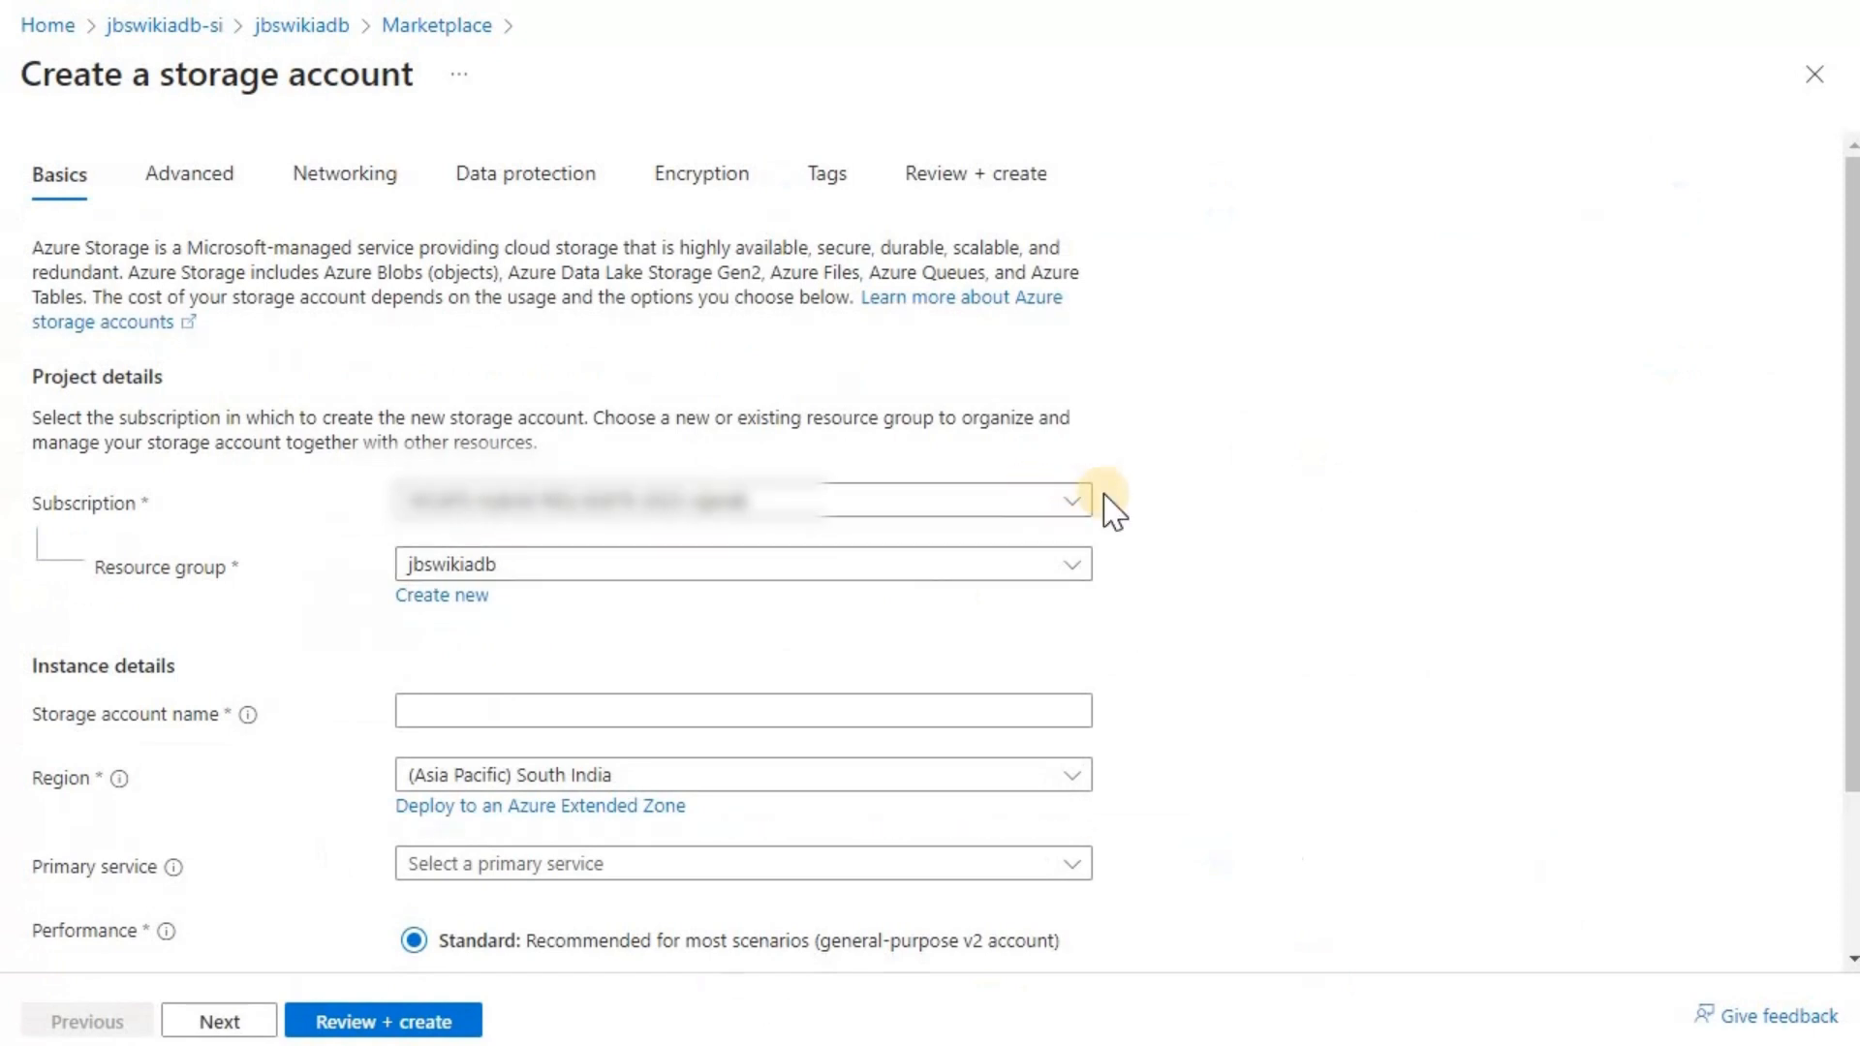
Name the storage account jbadbstorageaccount, choose its redundancy option and proceed to the advanced settings
click(654, 714)
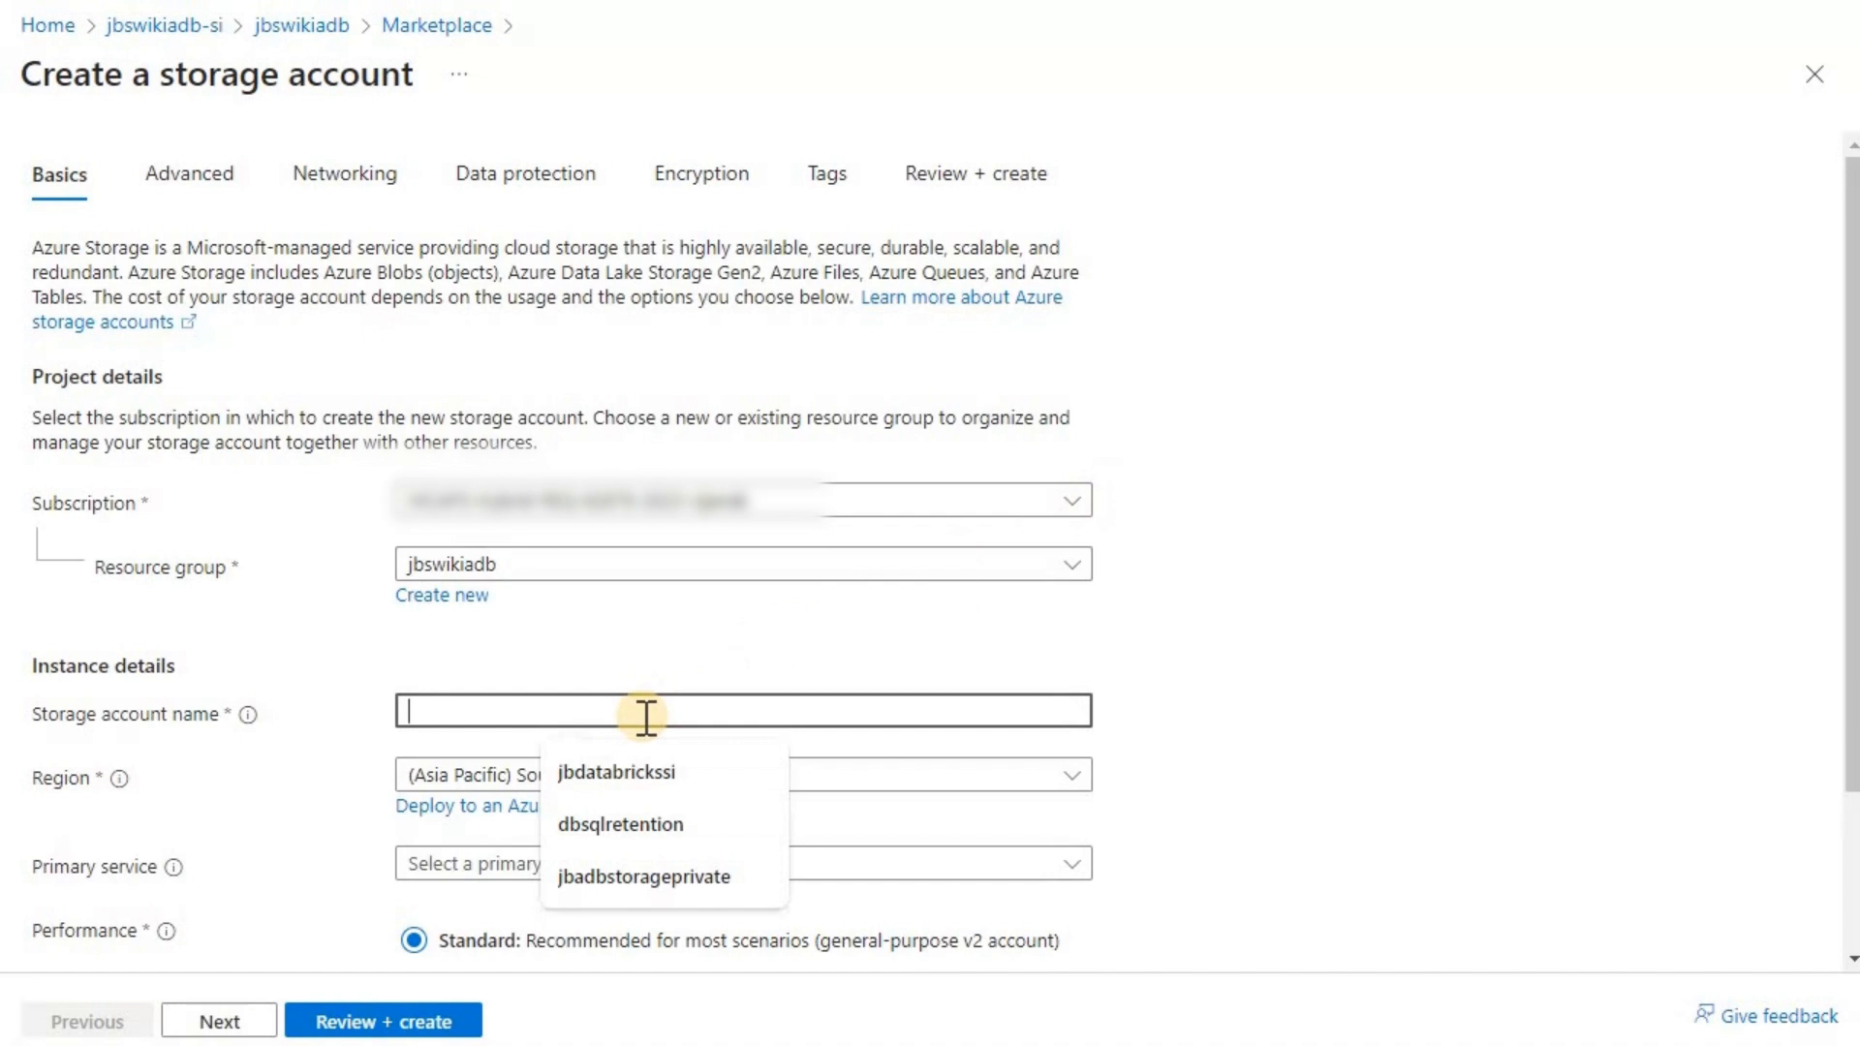
text(jbadbstorageaccount)
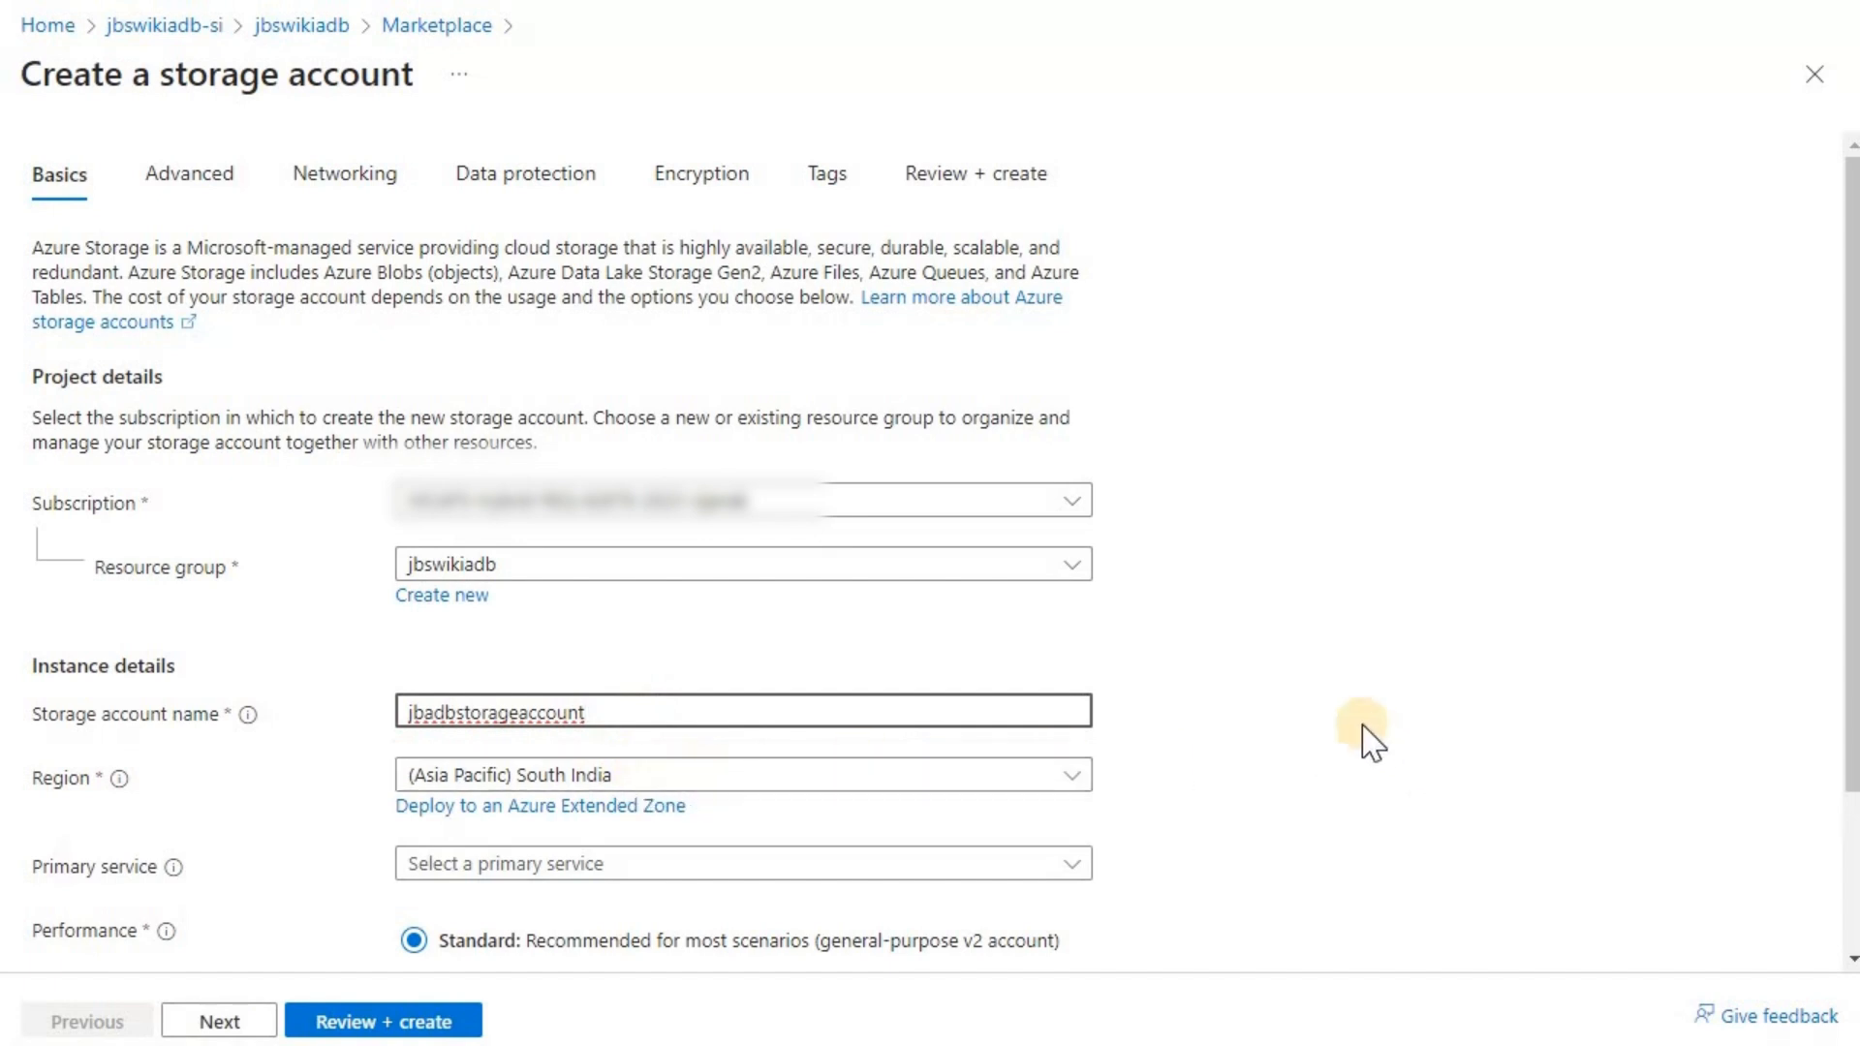
scroll(1371, 742, down, 2)
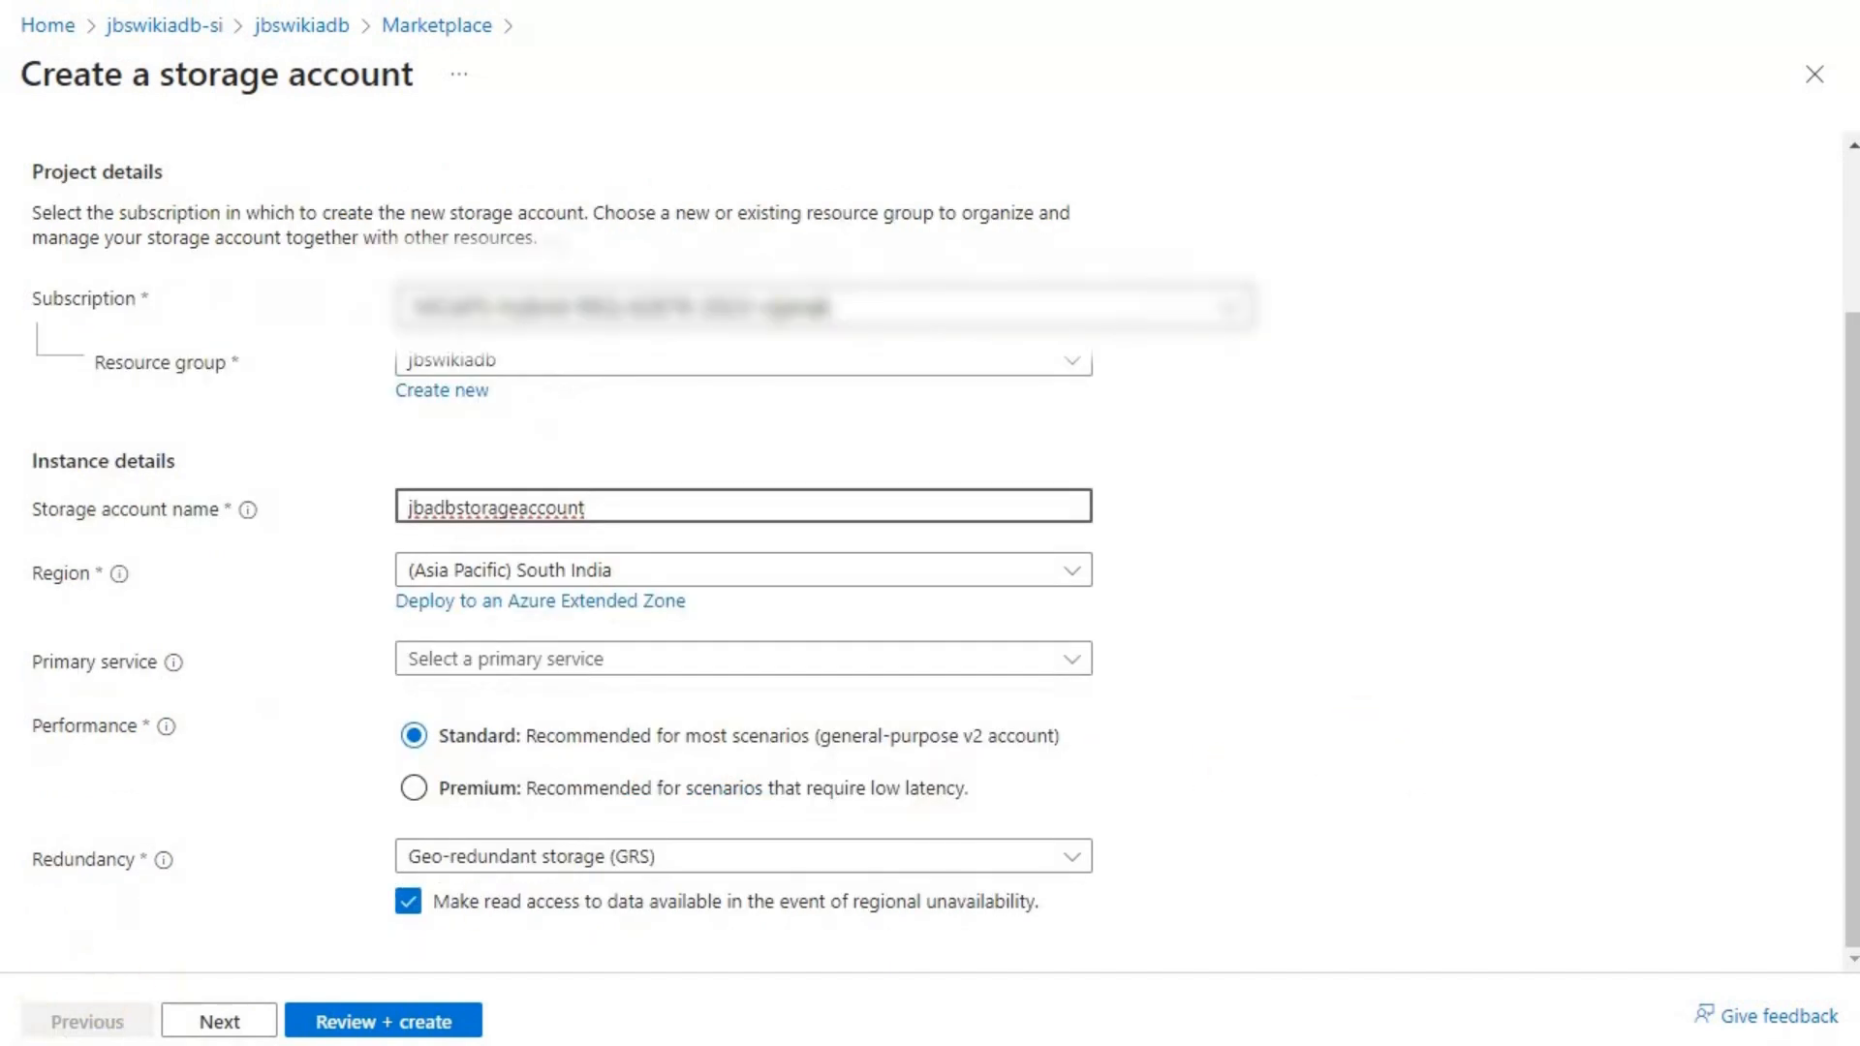
click(967, 630)
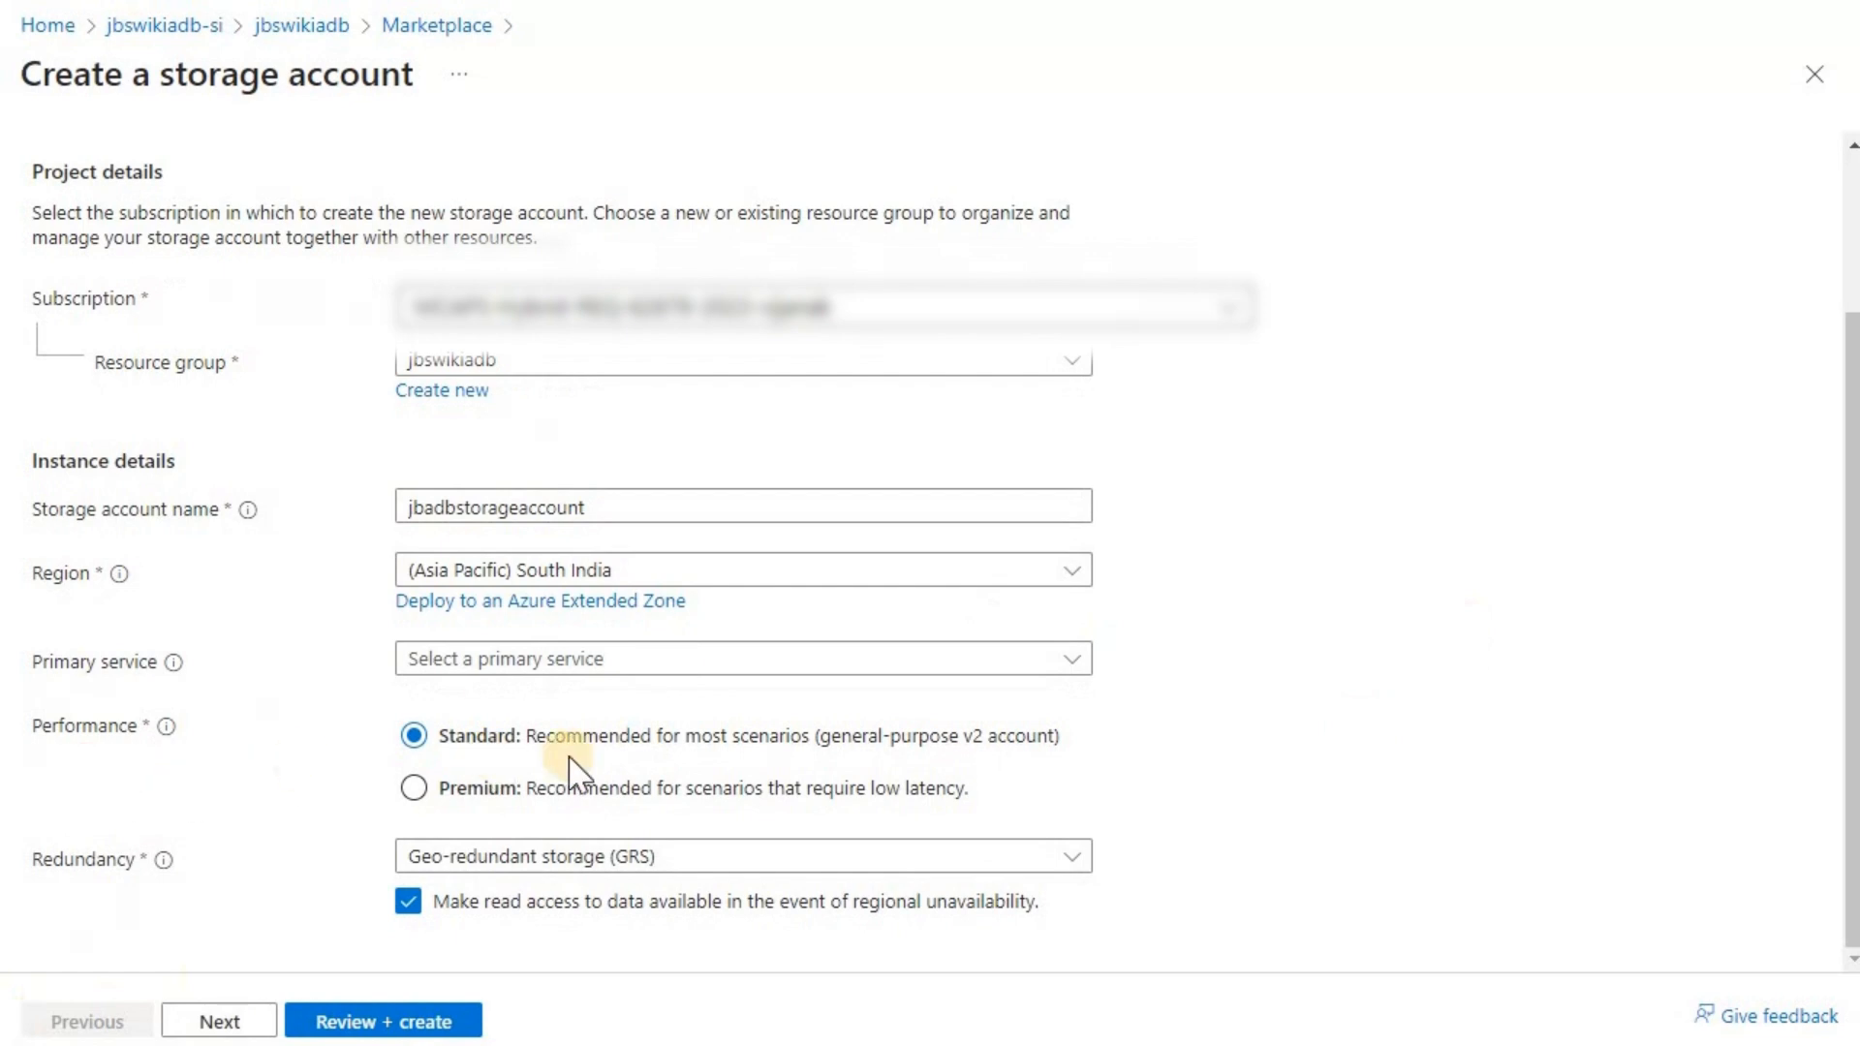
click(1088, 860)
click(722, 697)
click(223, 1025)
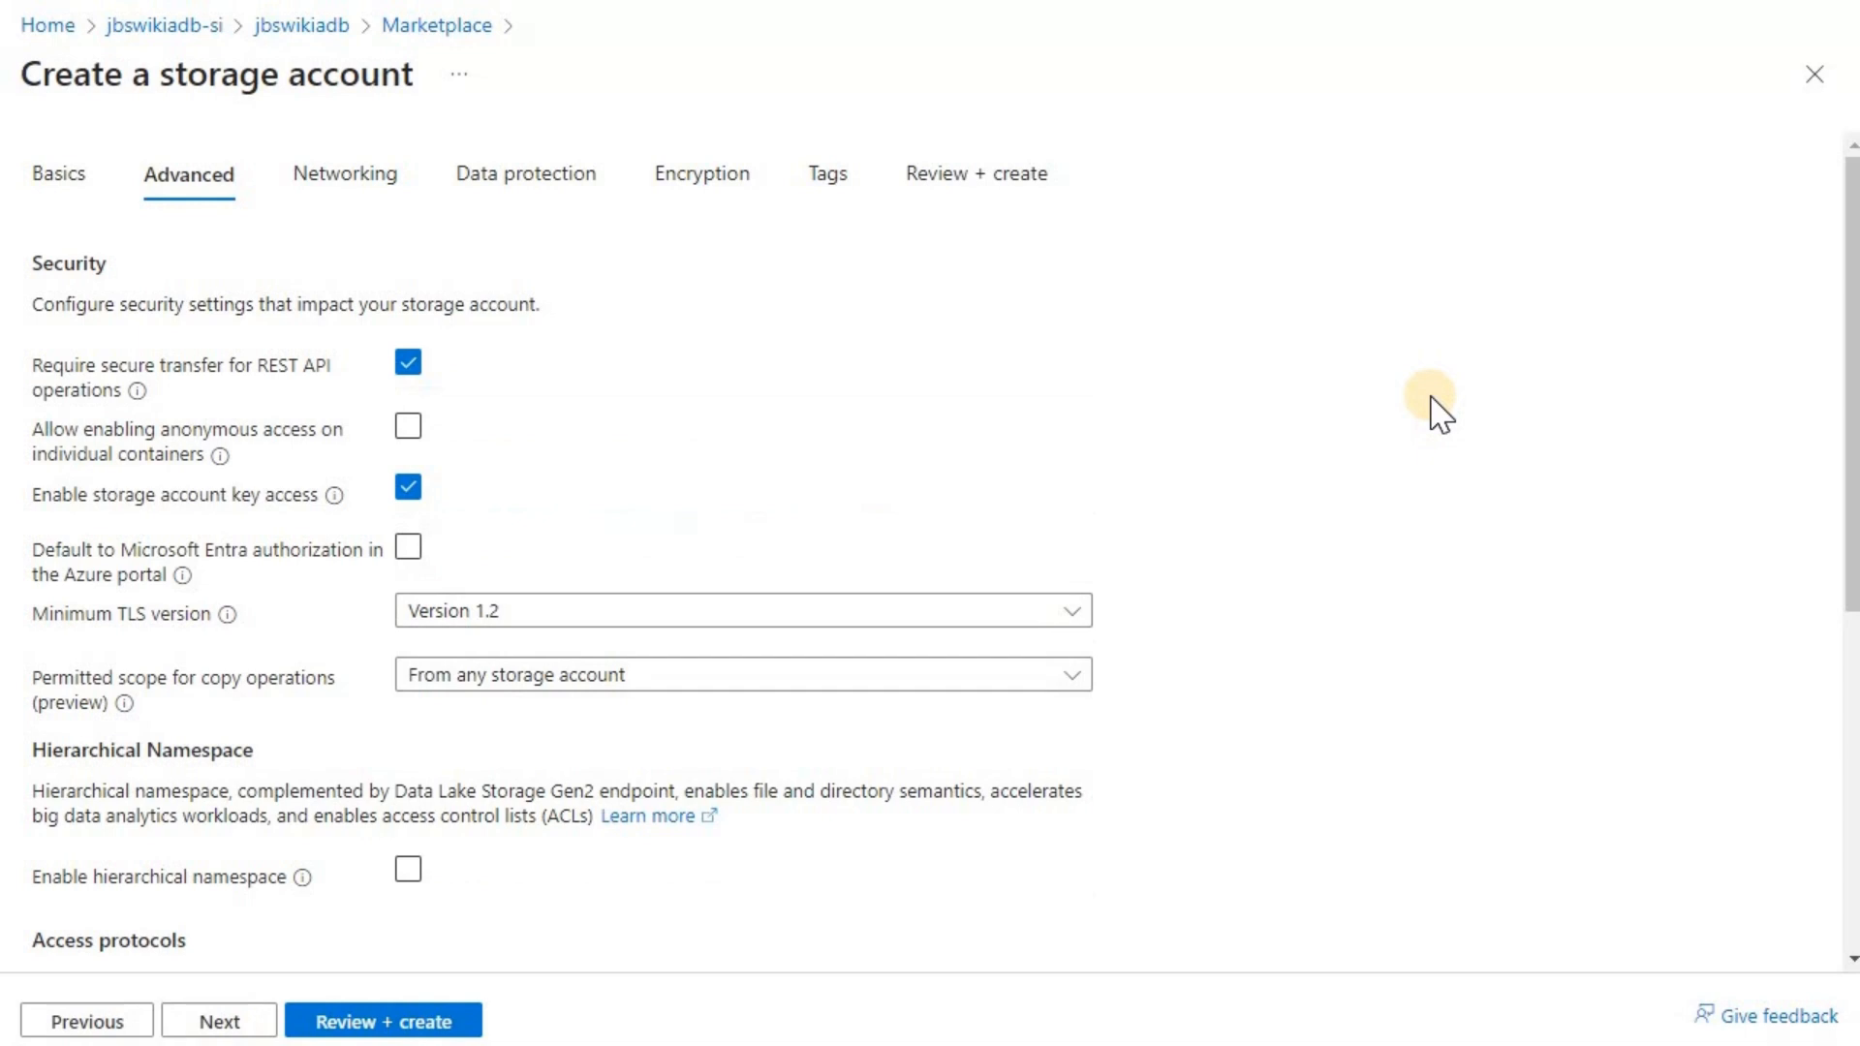
Enable the hierarchical namespace for the storage account and proceed to the networking settings
click(413, 870)
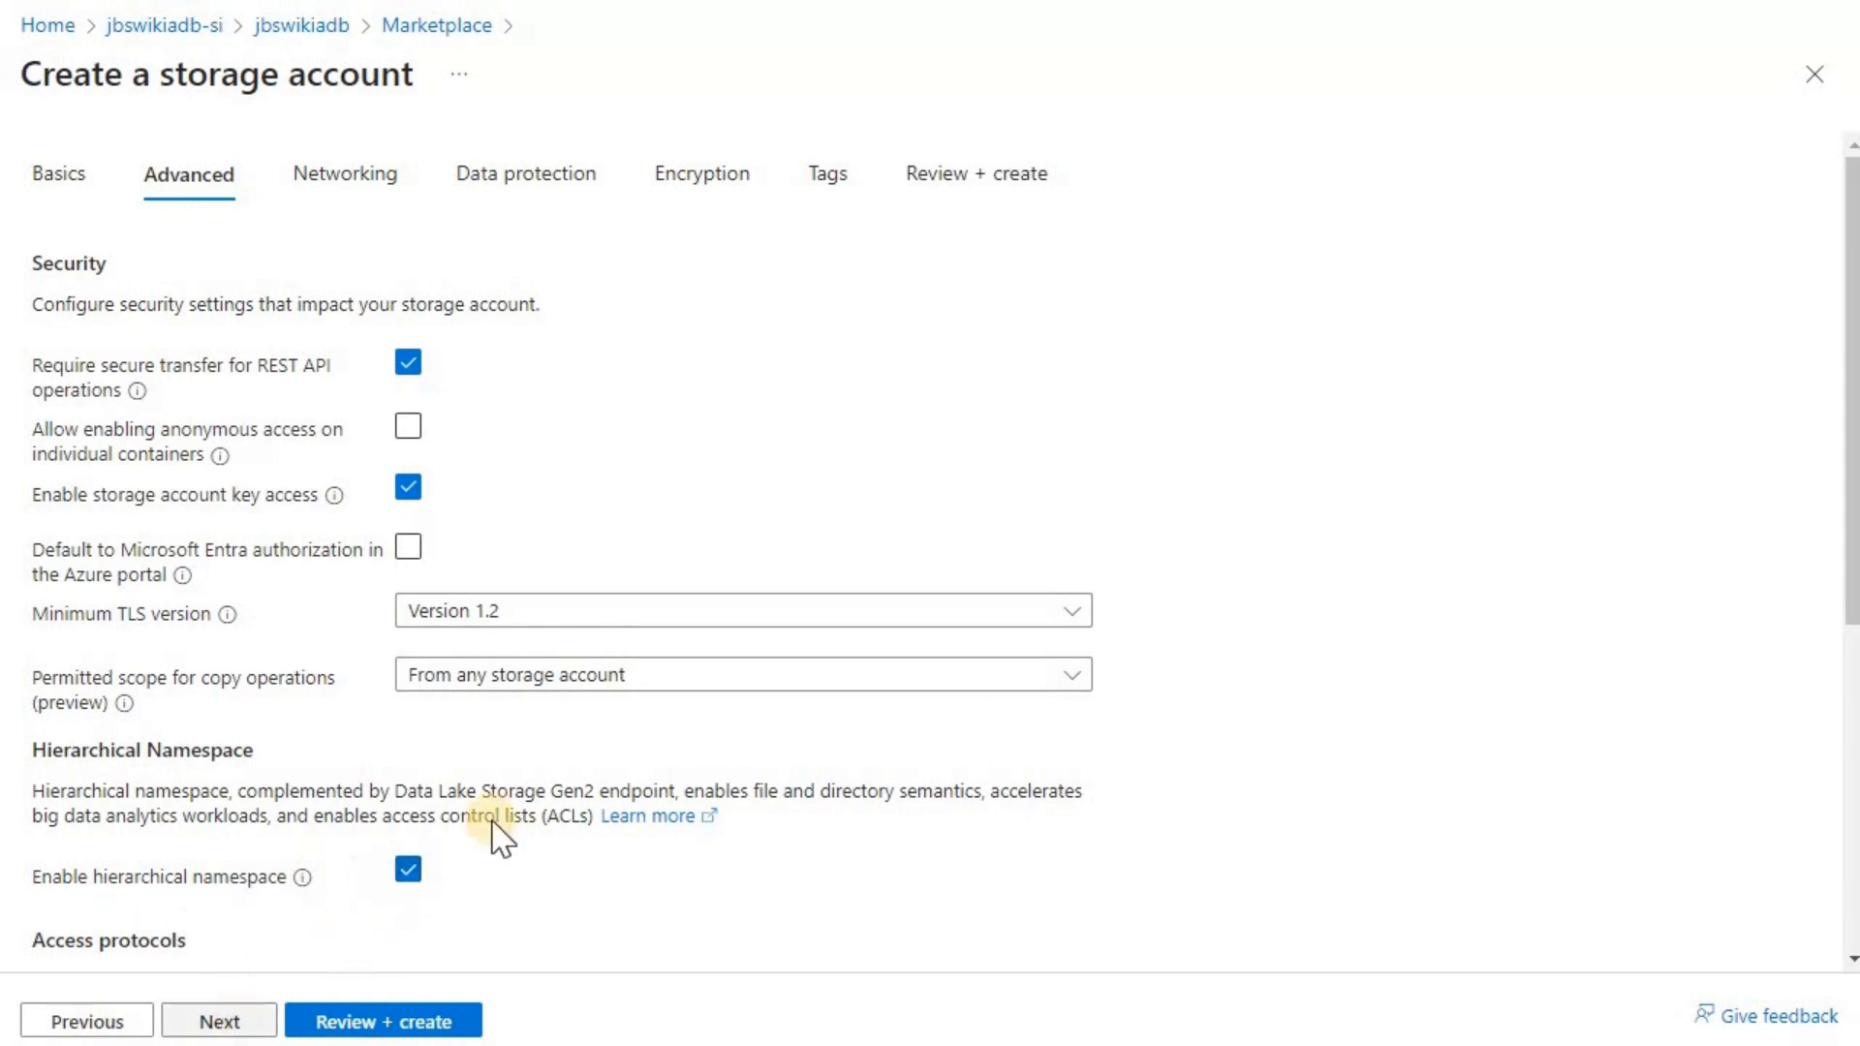
scroll(681, 797, down, 3)
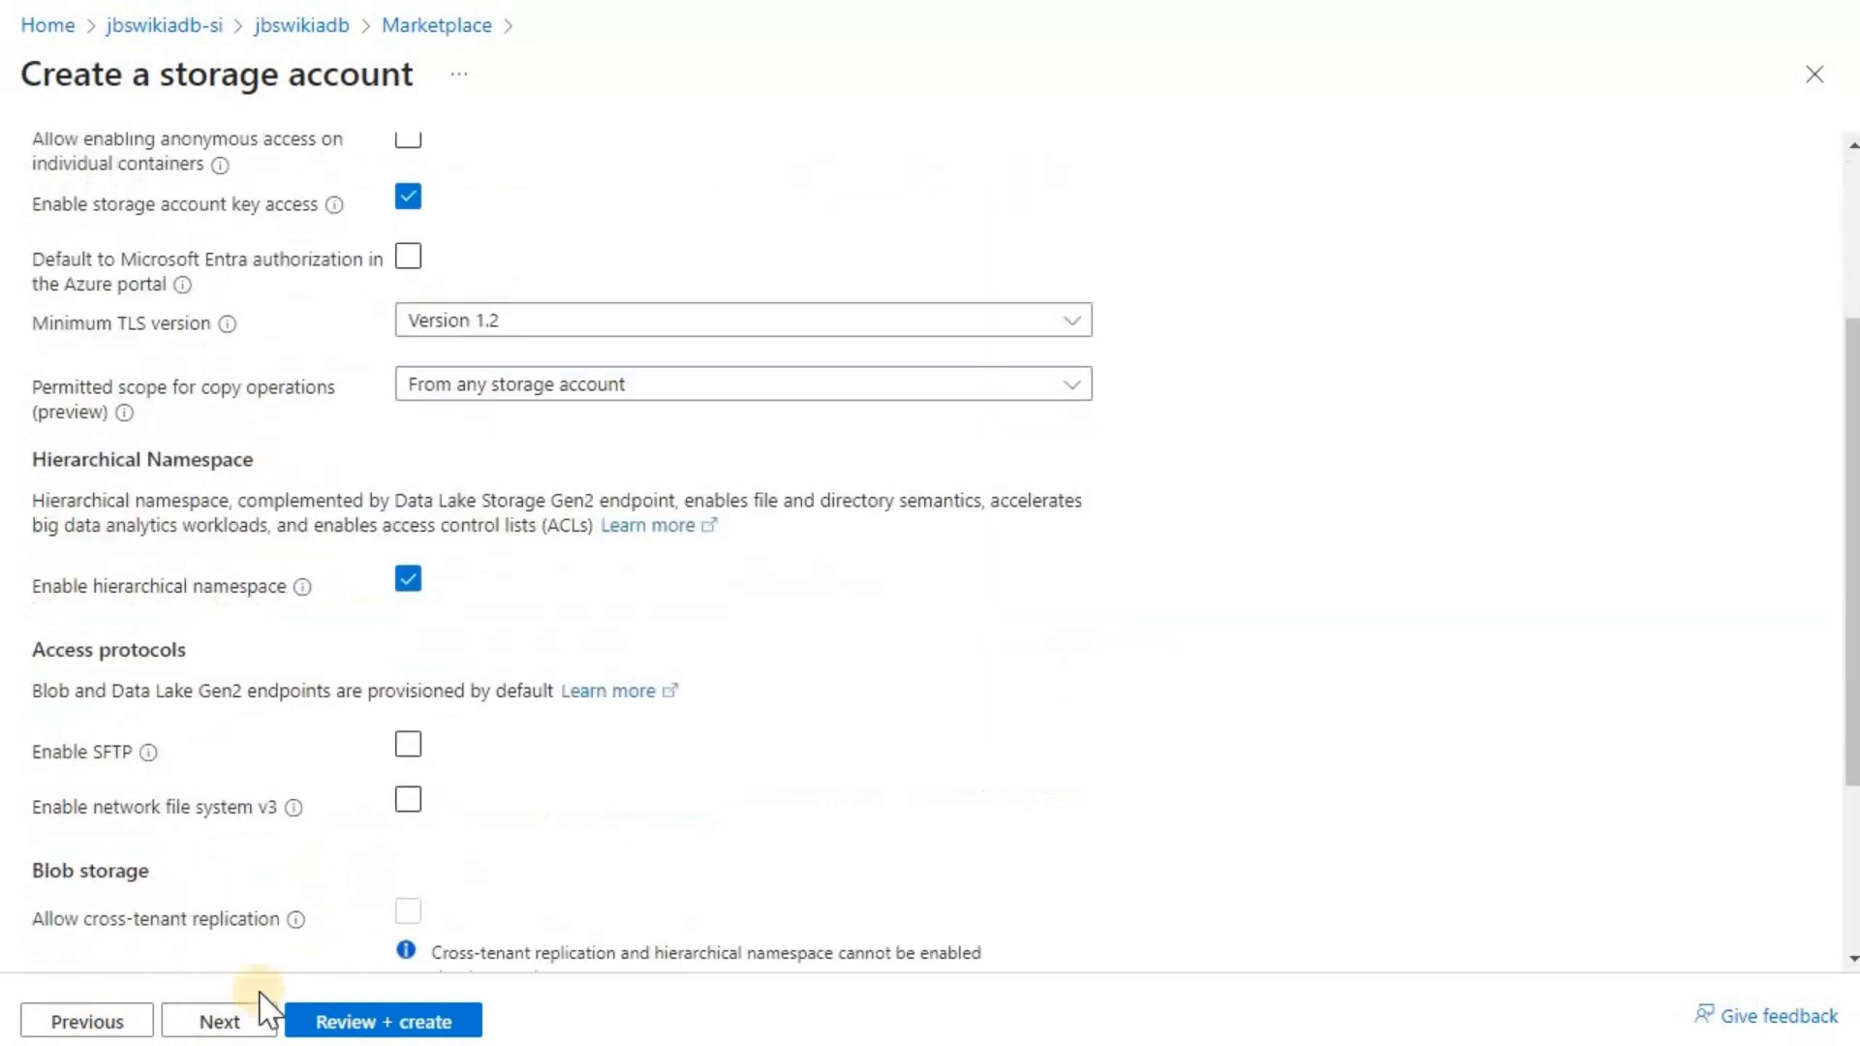
click(220, 1022)
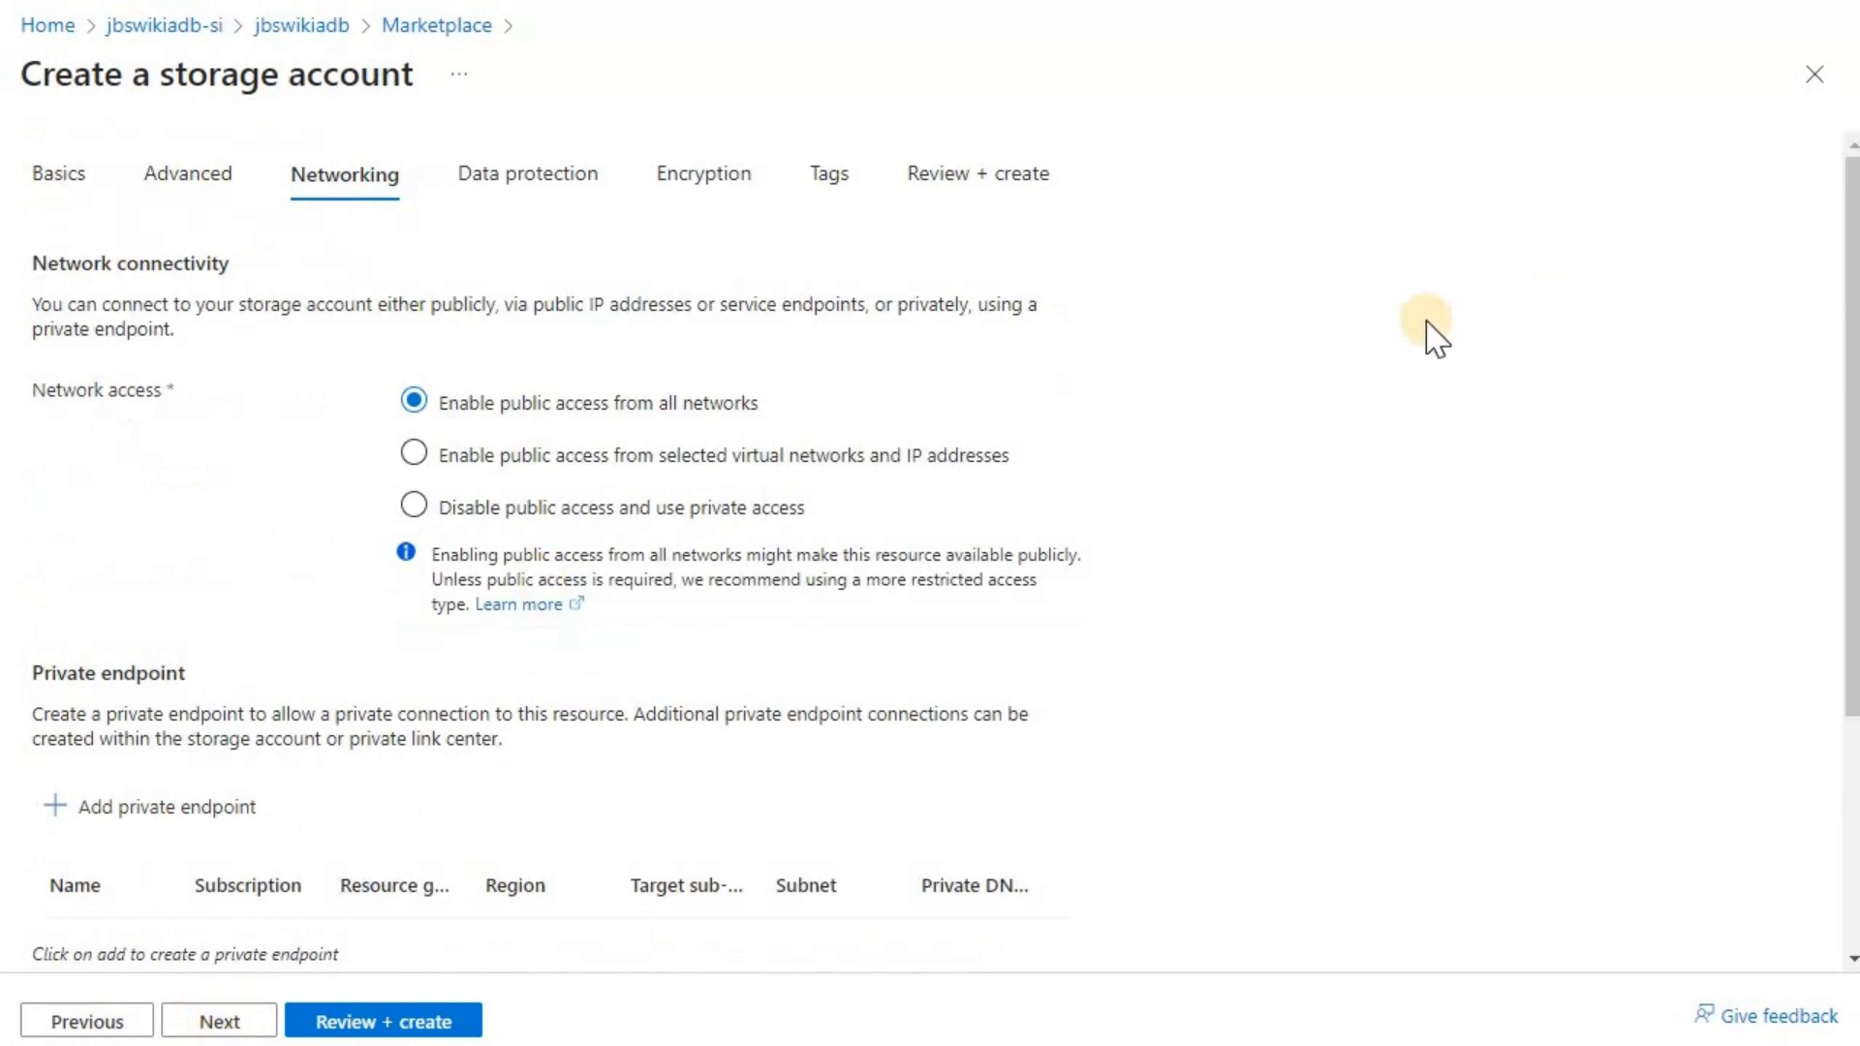
Keep public access from all networks and accept the default data protection and encryption settings
click(442, 436)
scroll(666, 513, down, 3)
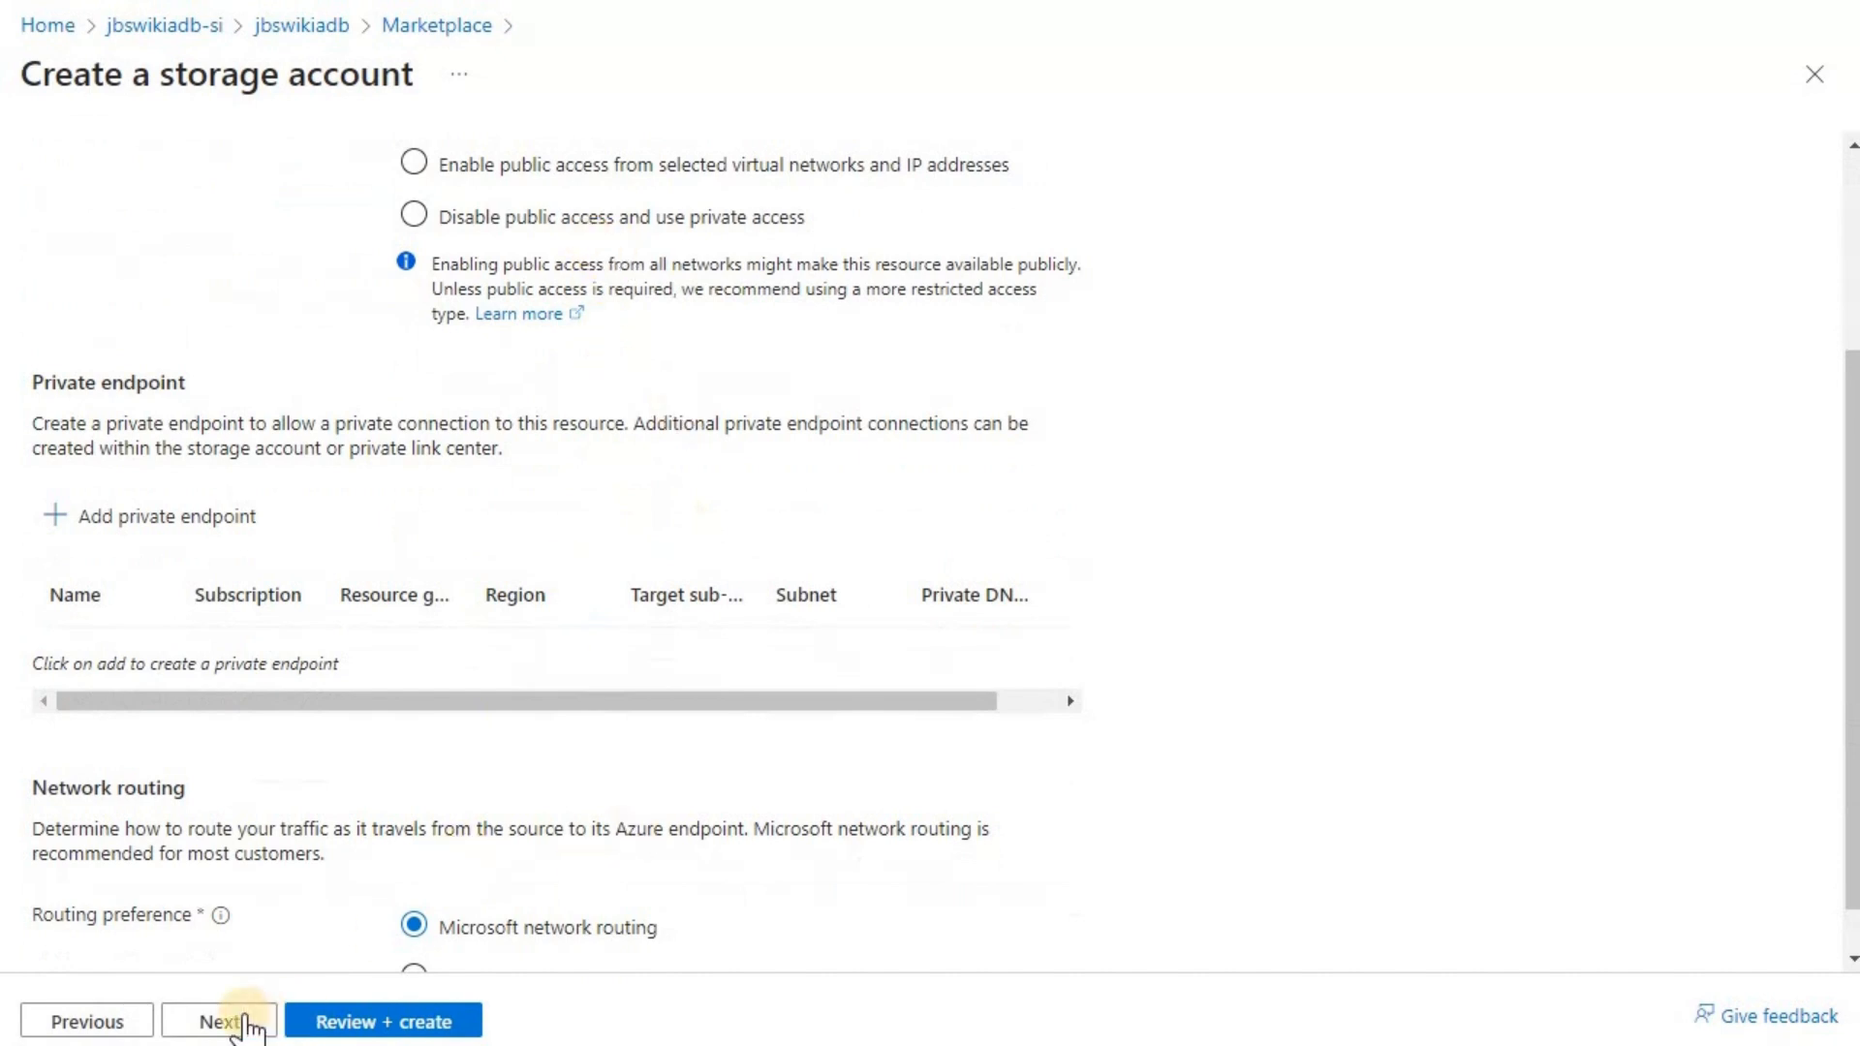
click(245, 1026)
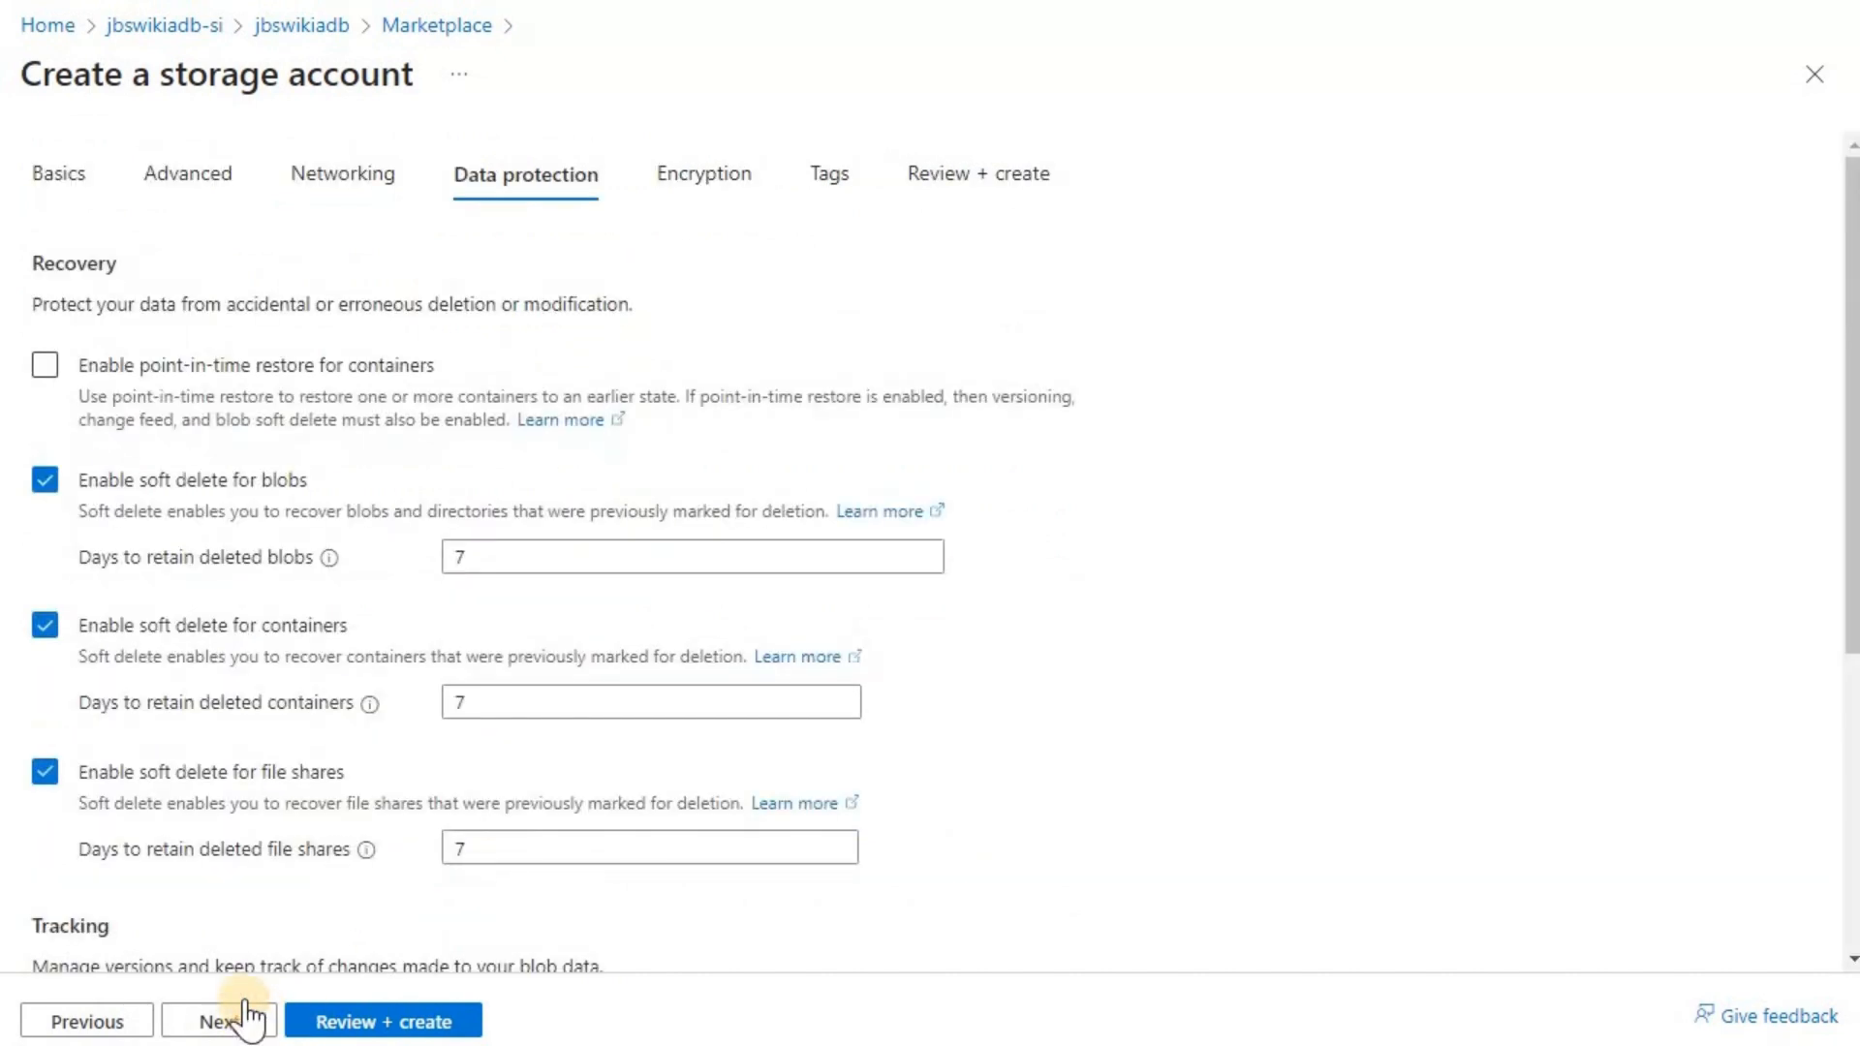
click(237, 1030)
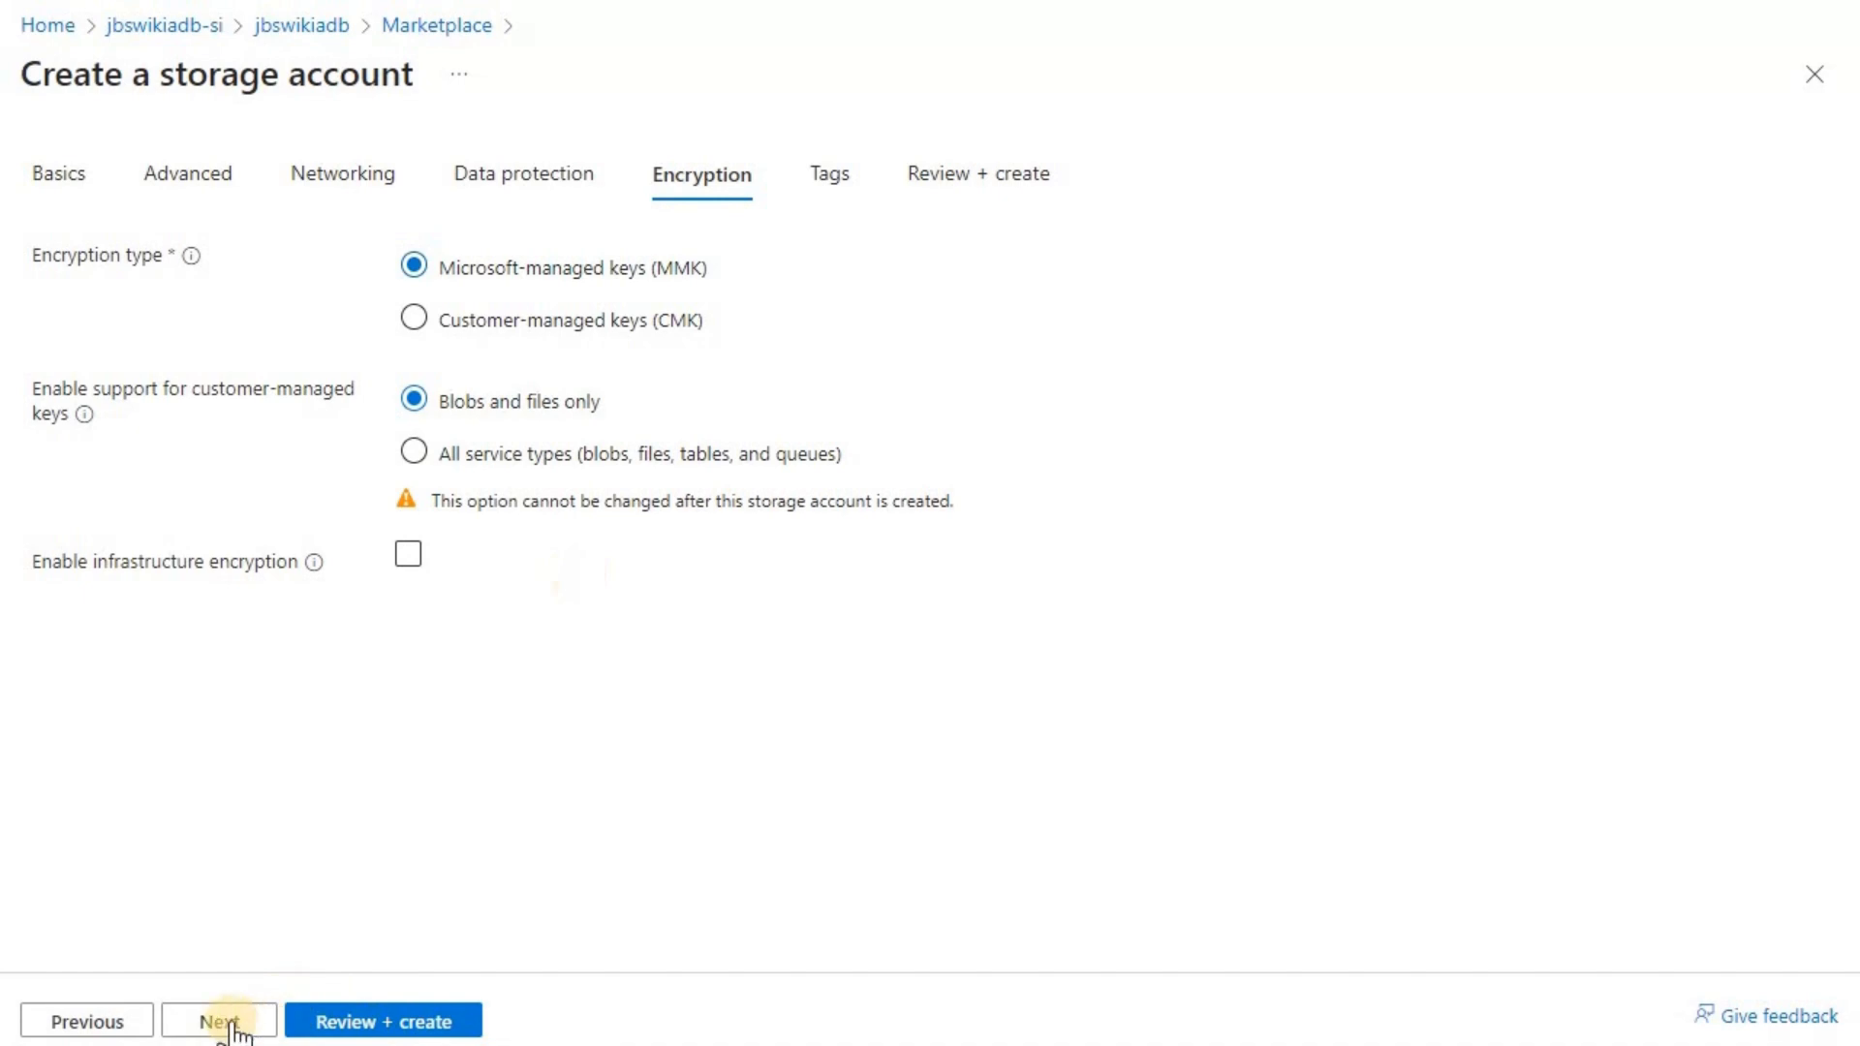
click(236, 1028)
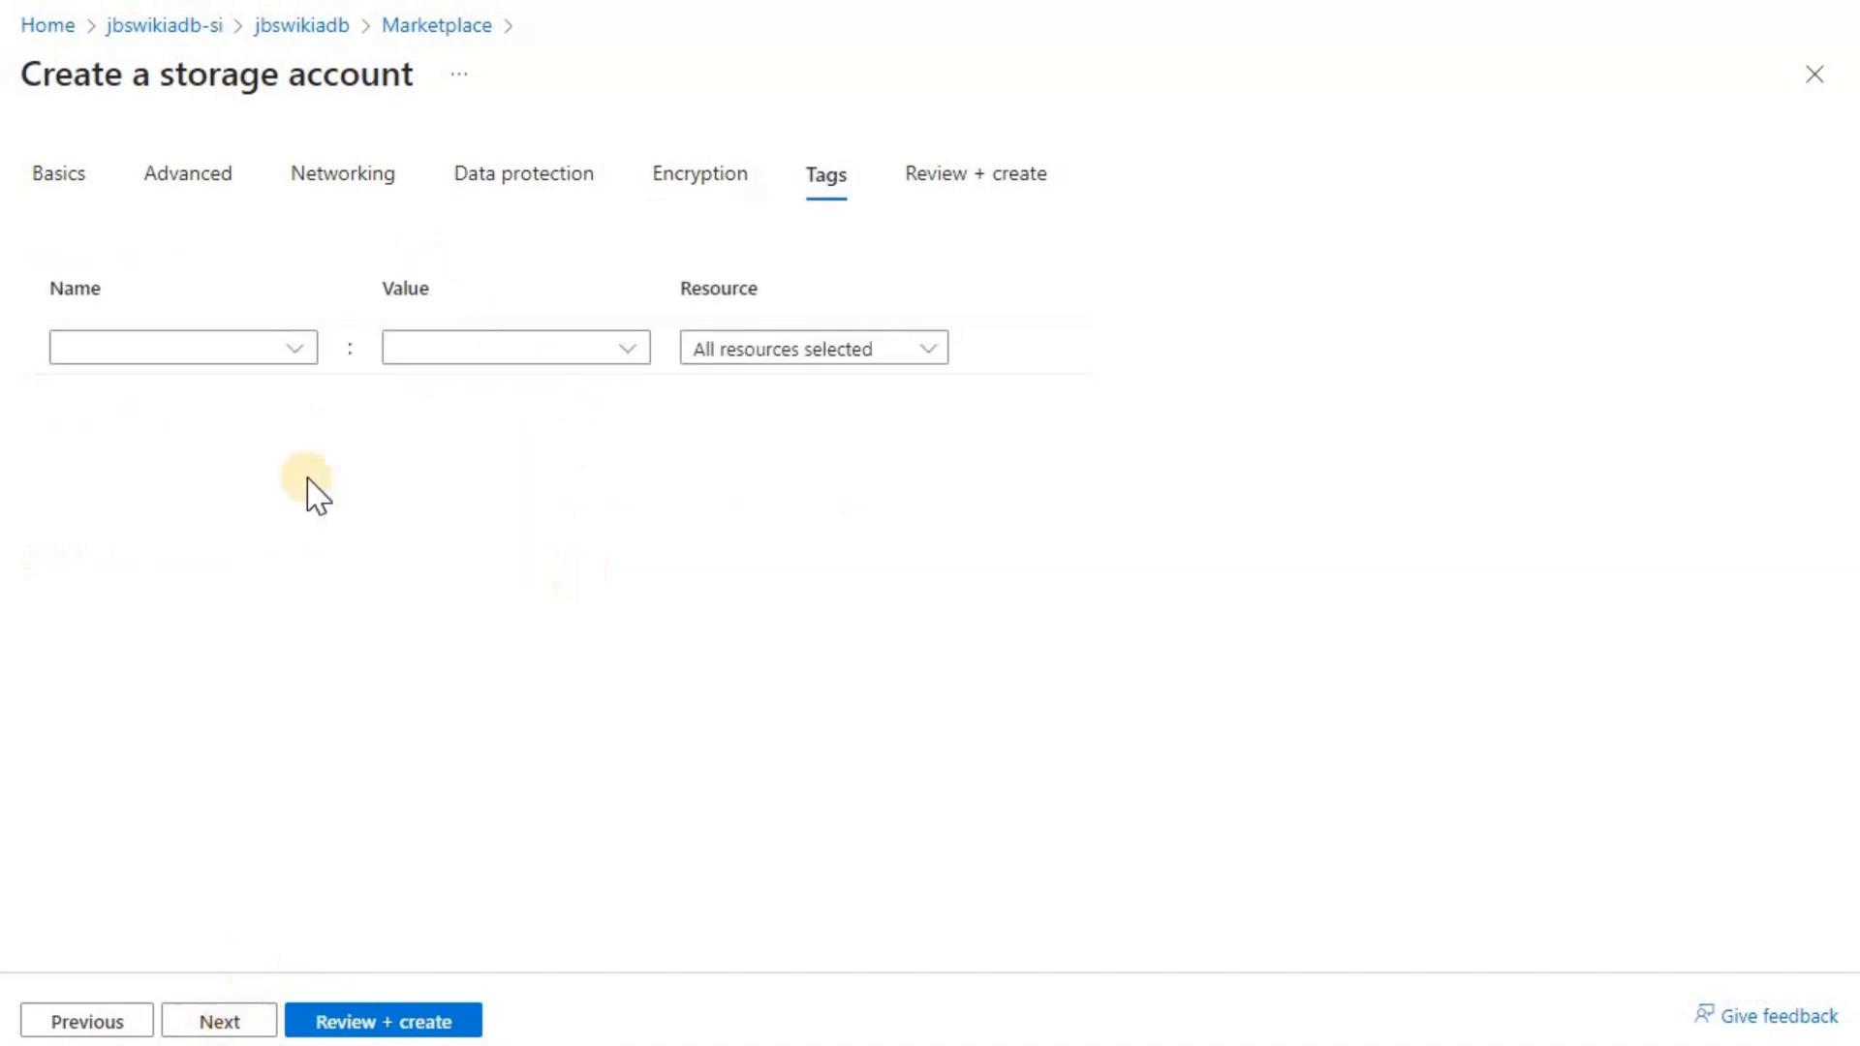
Add a tag named Application with the value JBADB to the storage account
click(252, 348)
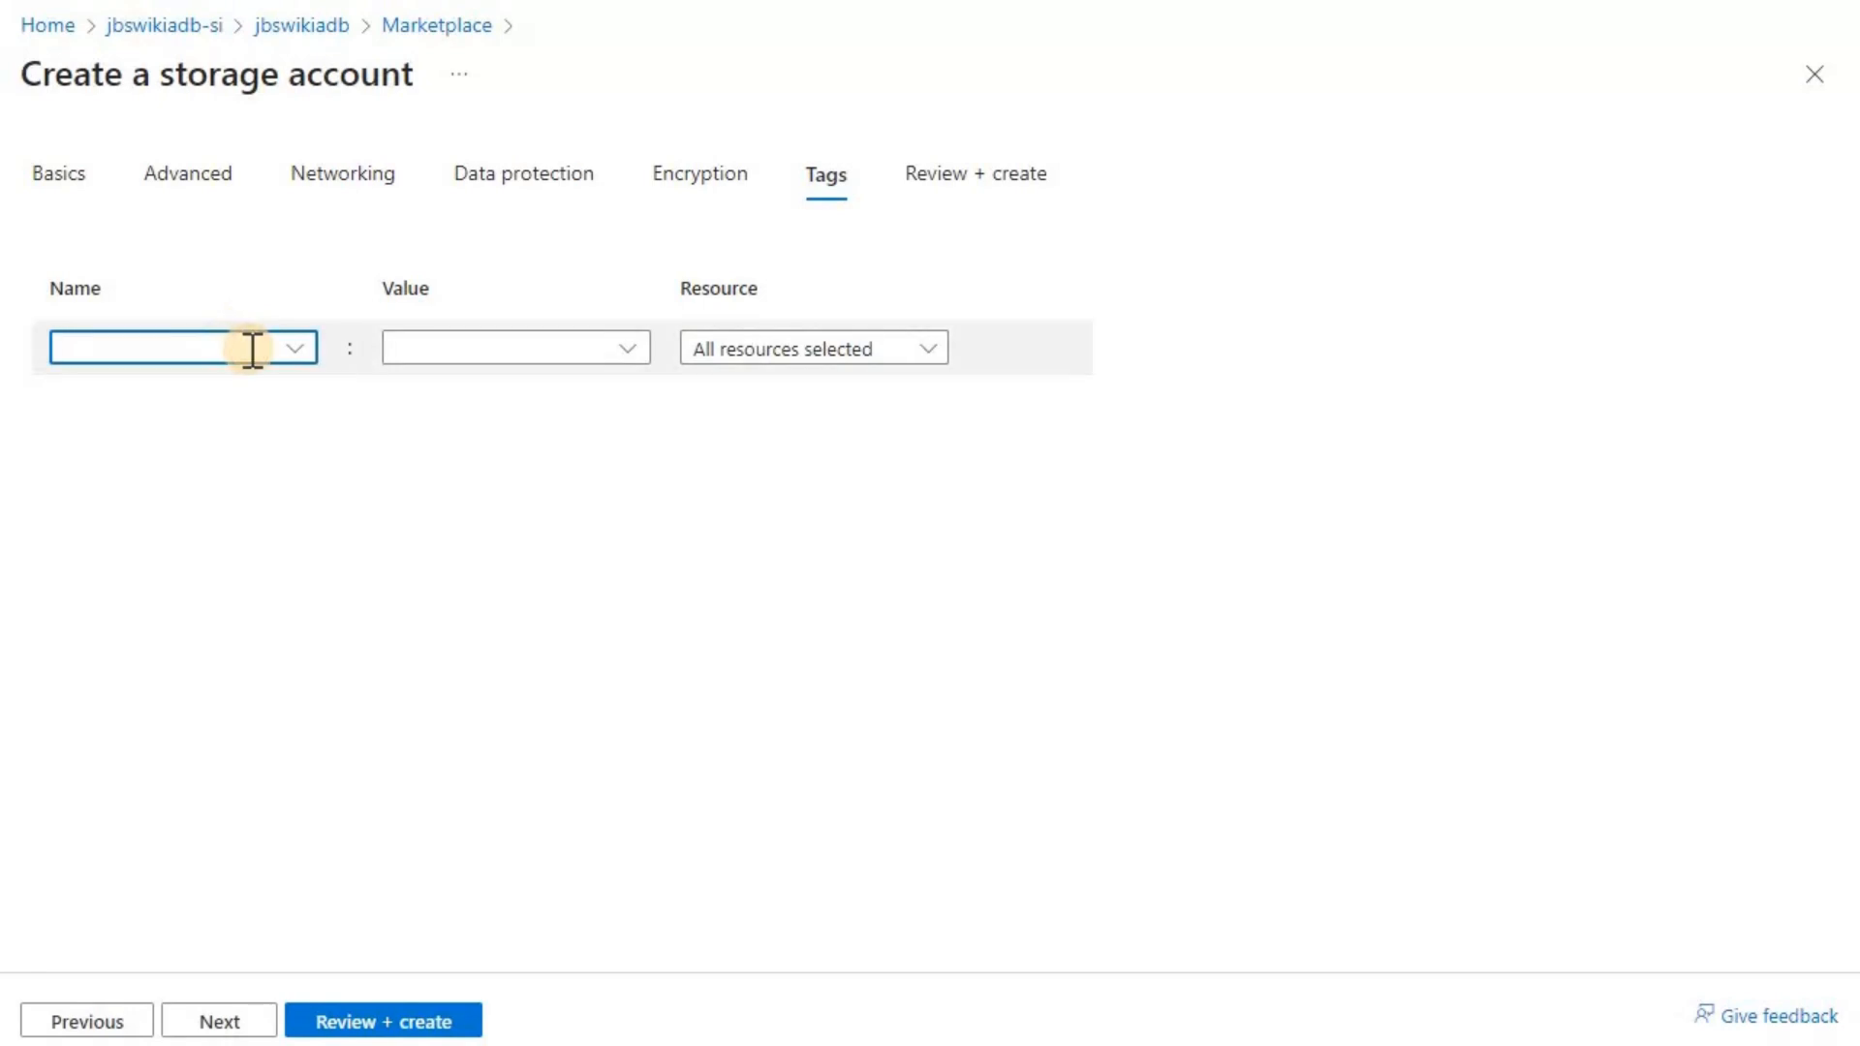
text(Application)
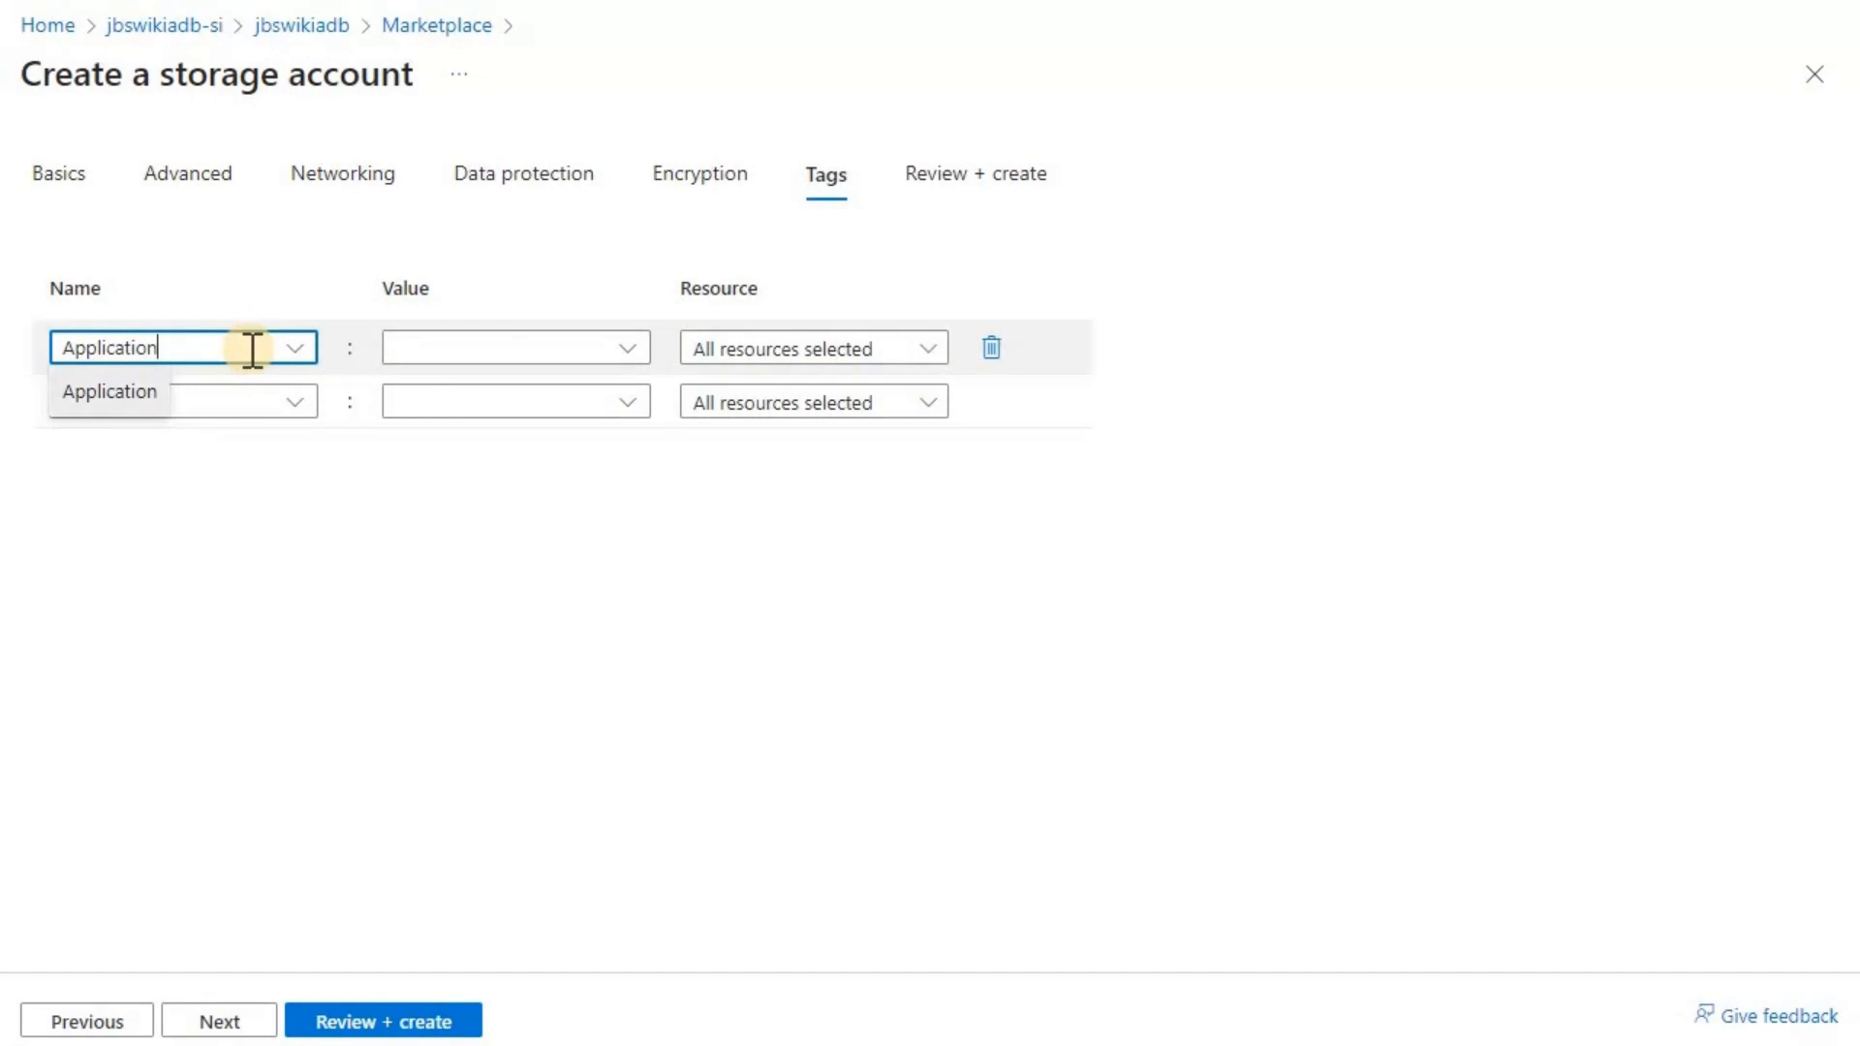
click(431, 351)
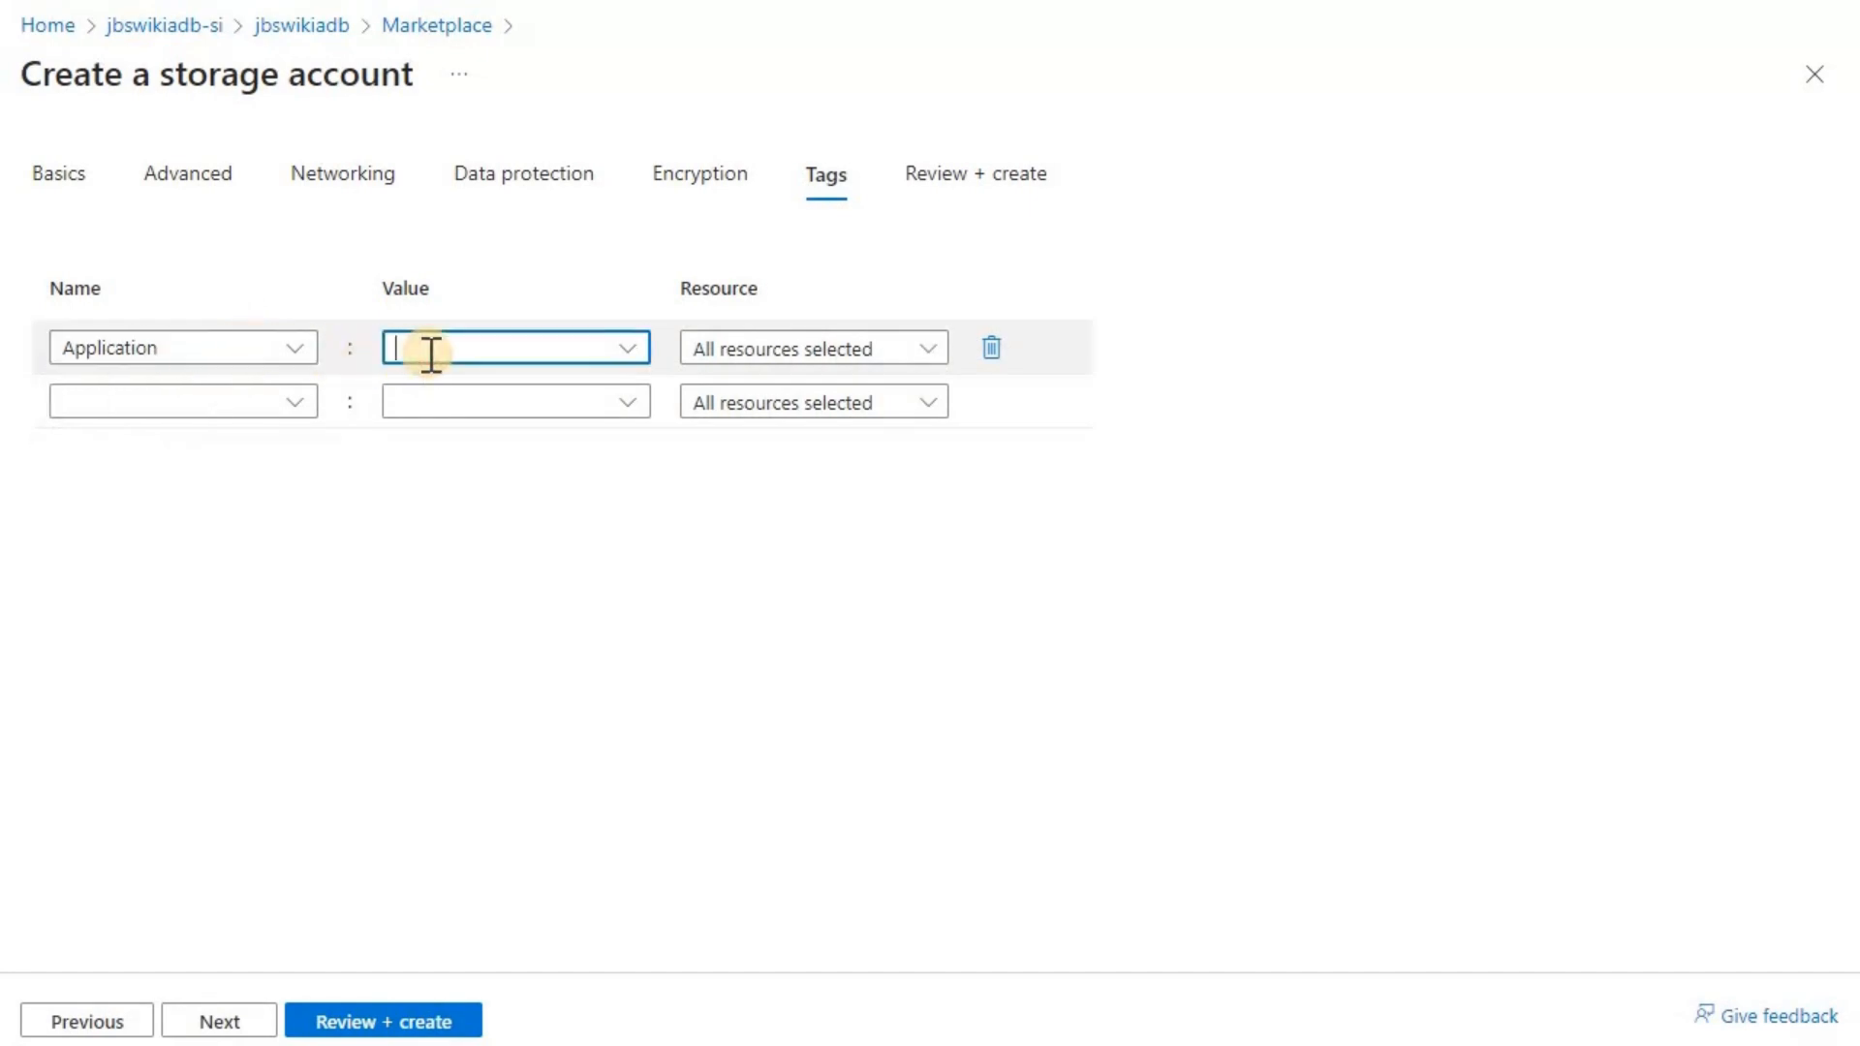
text(j)
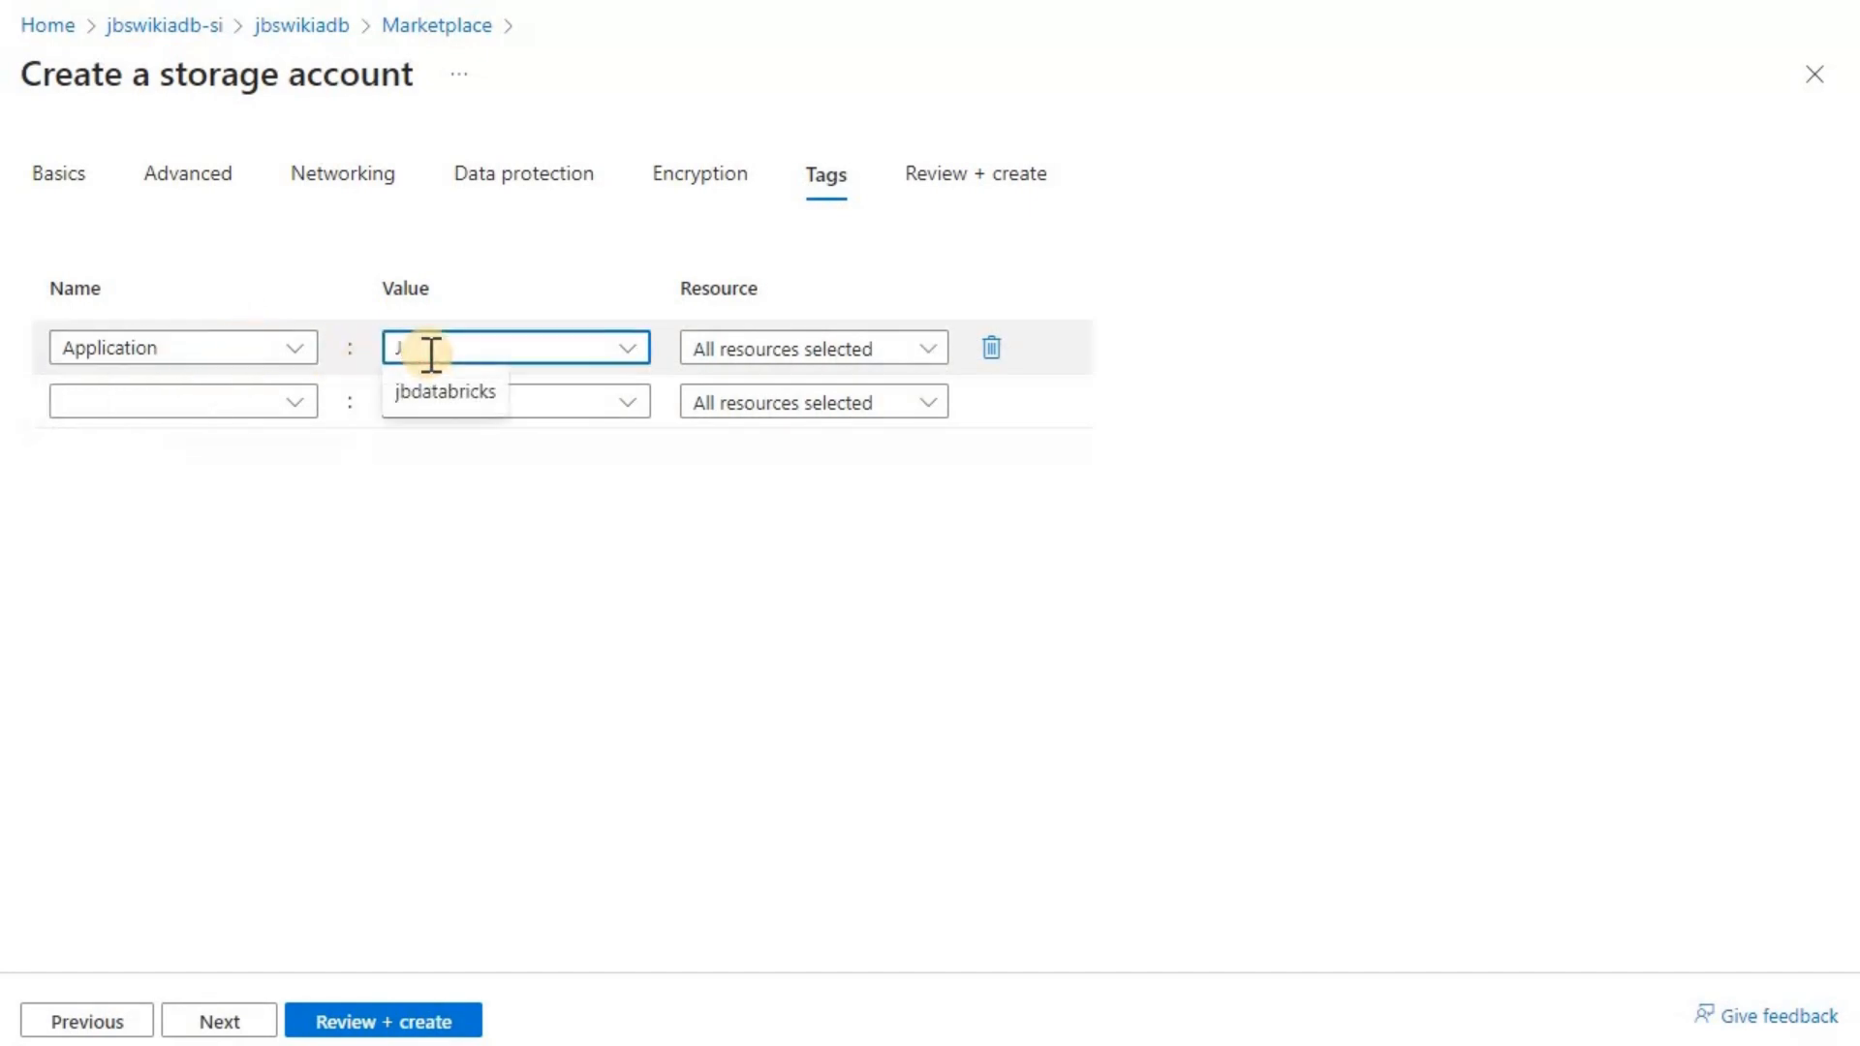
text(BADB)
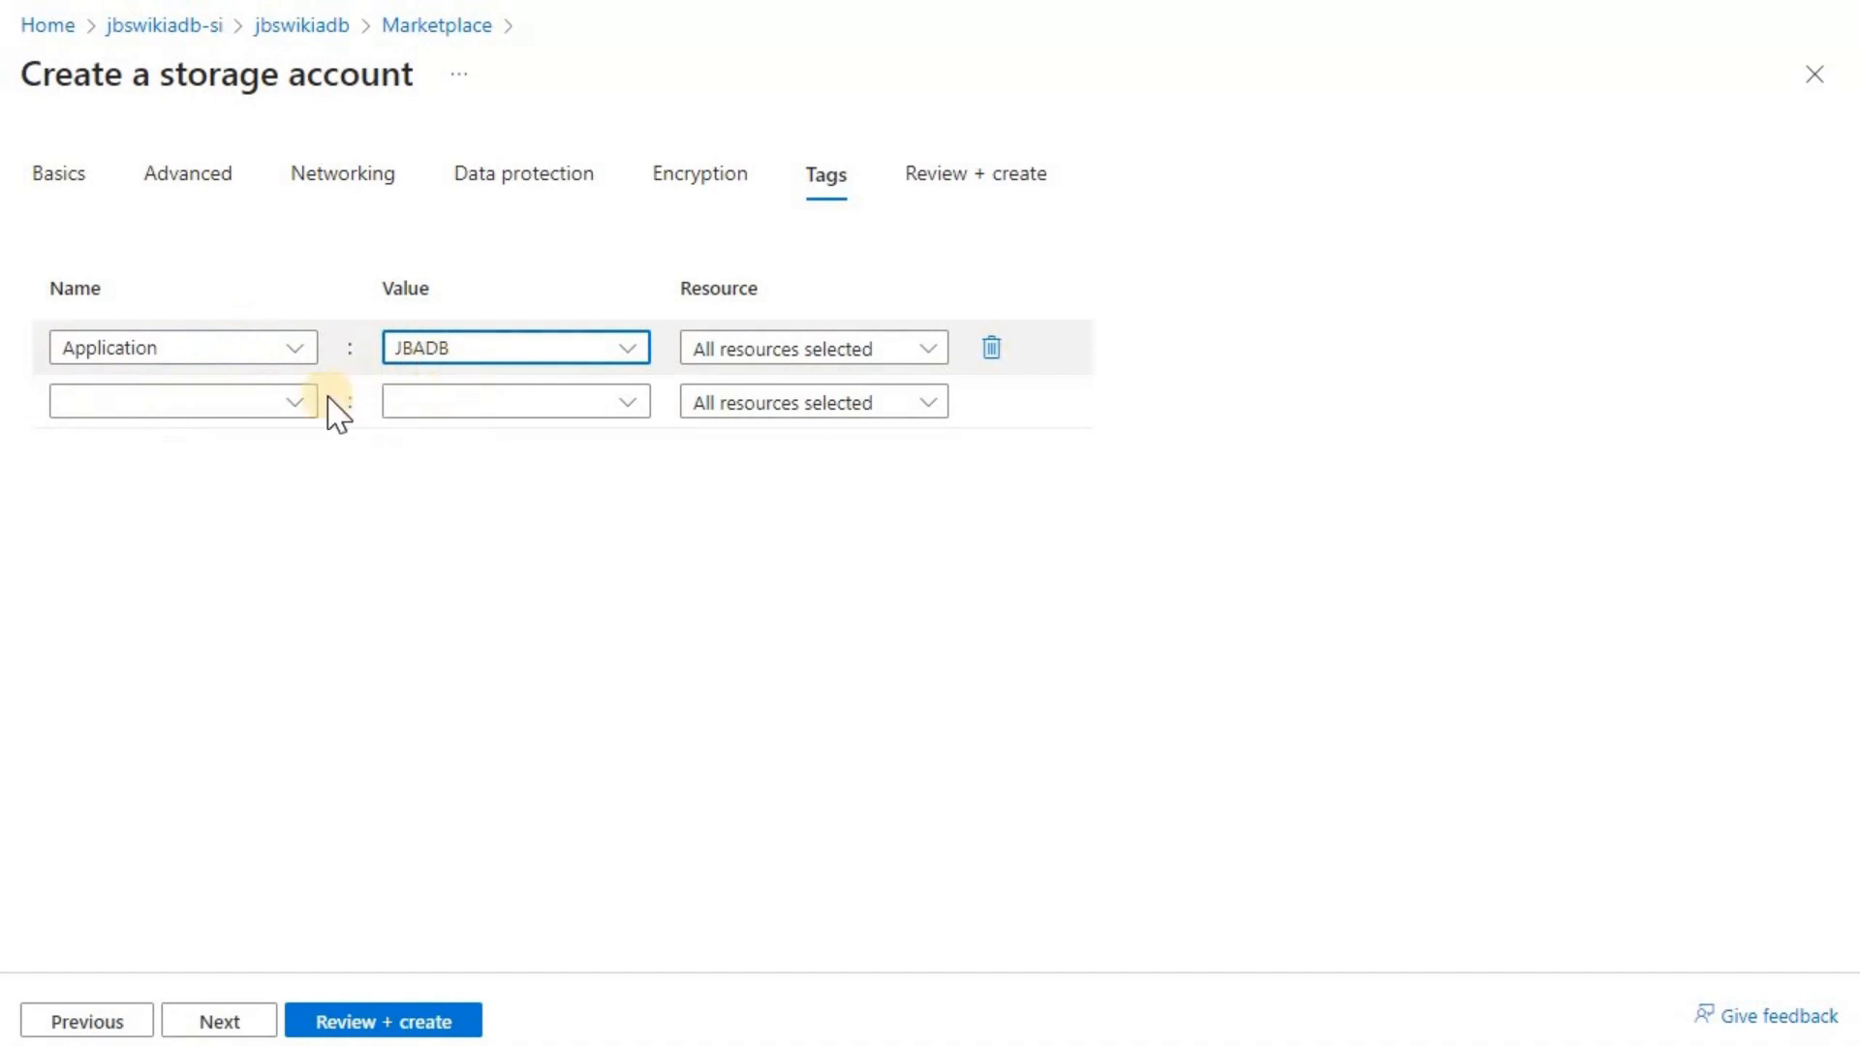
Add an Owner tag with the value JBSWIKI and an Environment tag with the value Test to the storage account
click(217, 402)
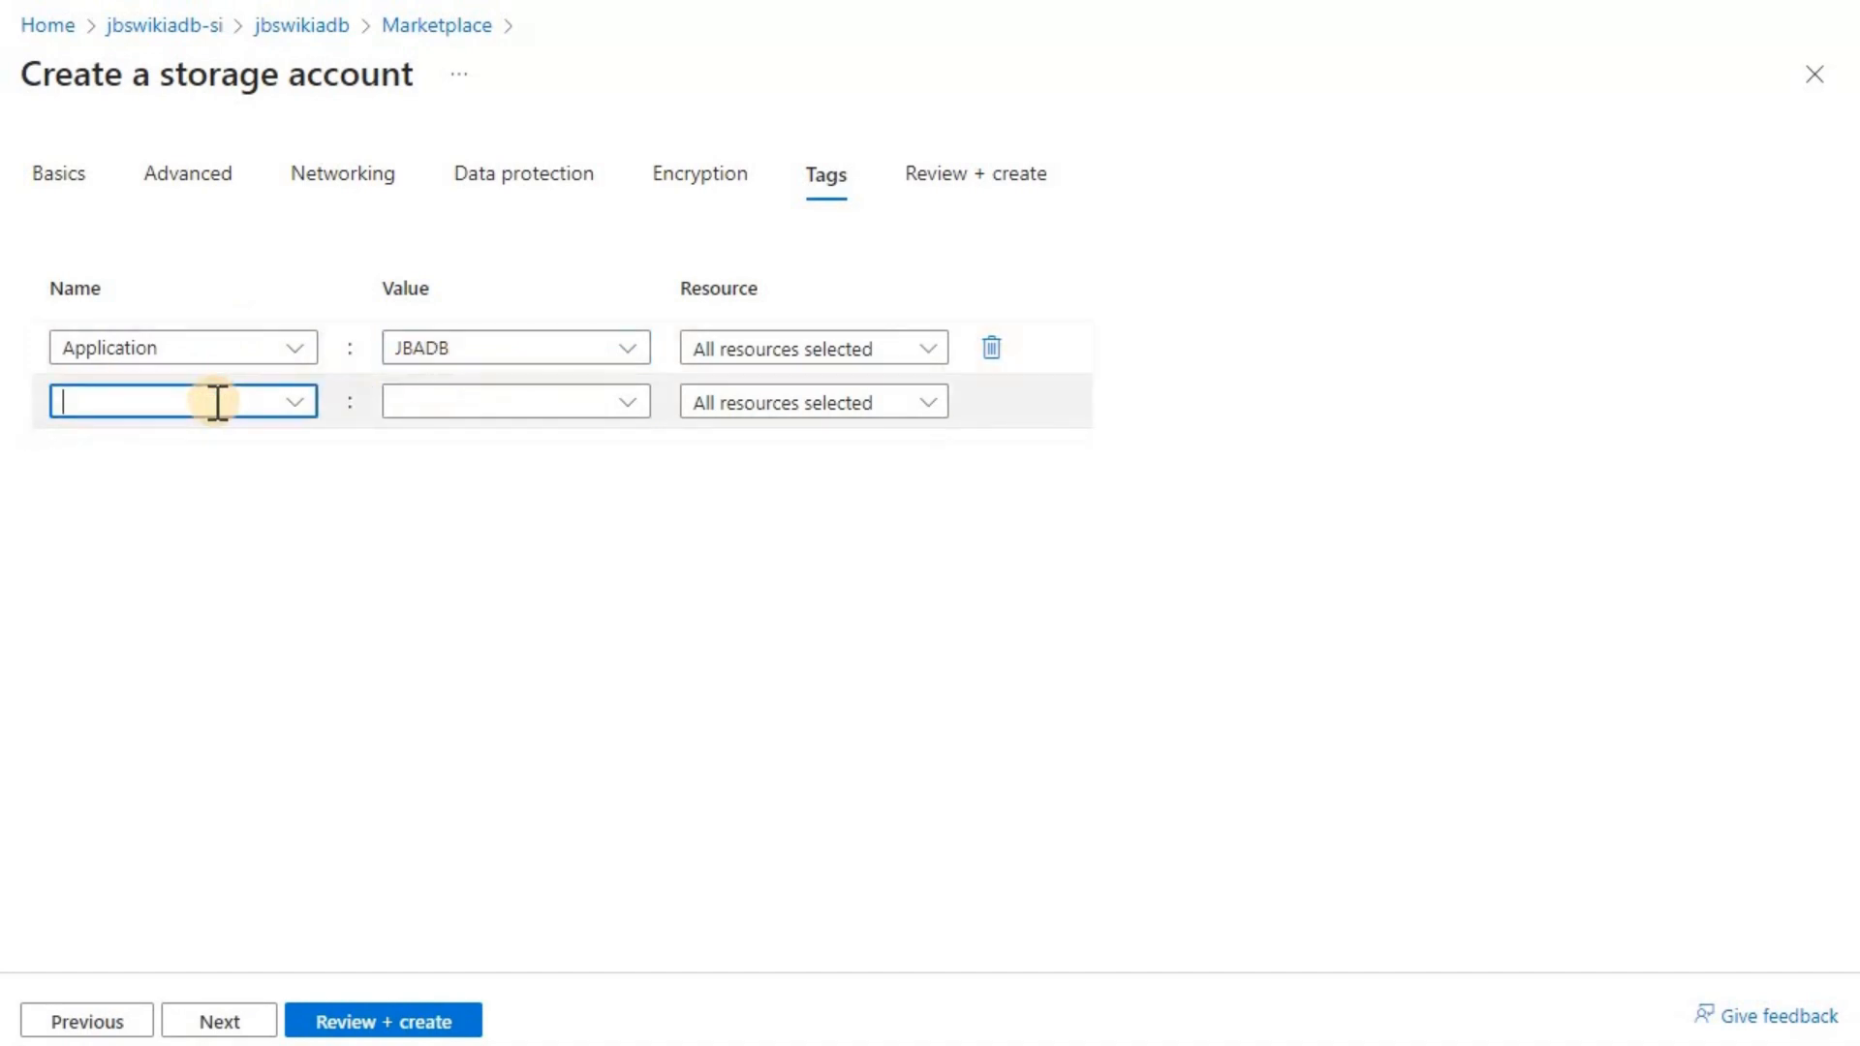
text(Owner)
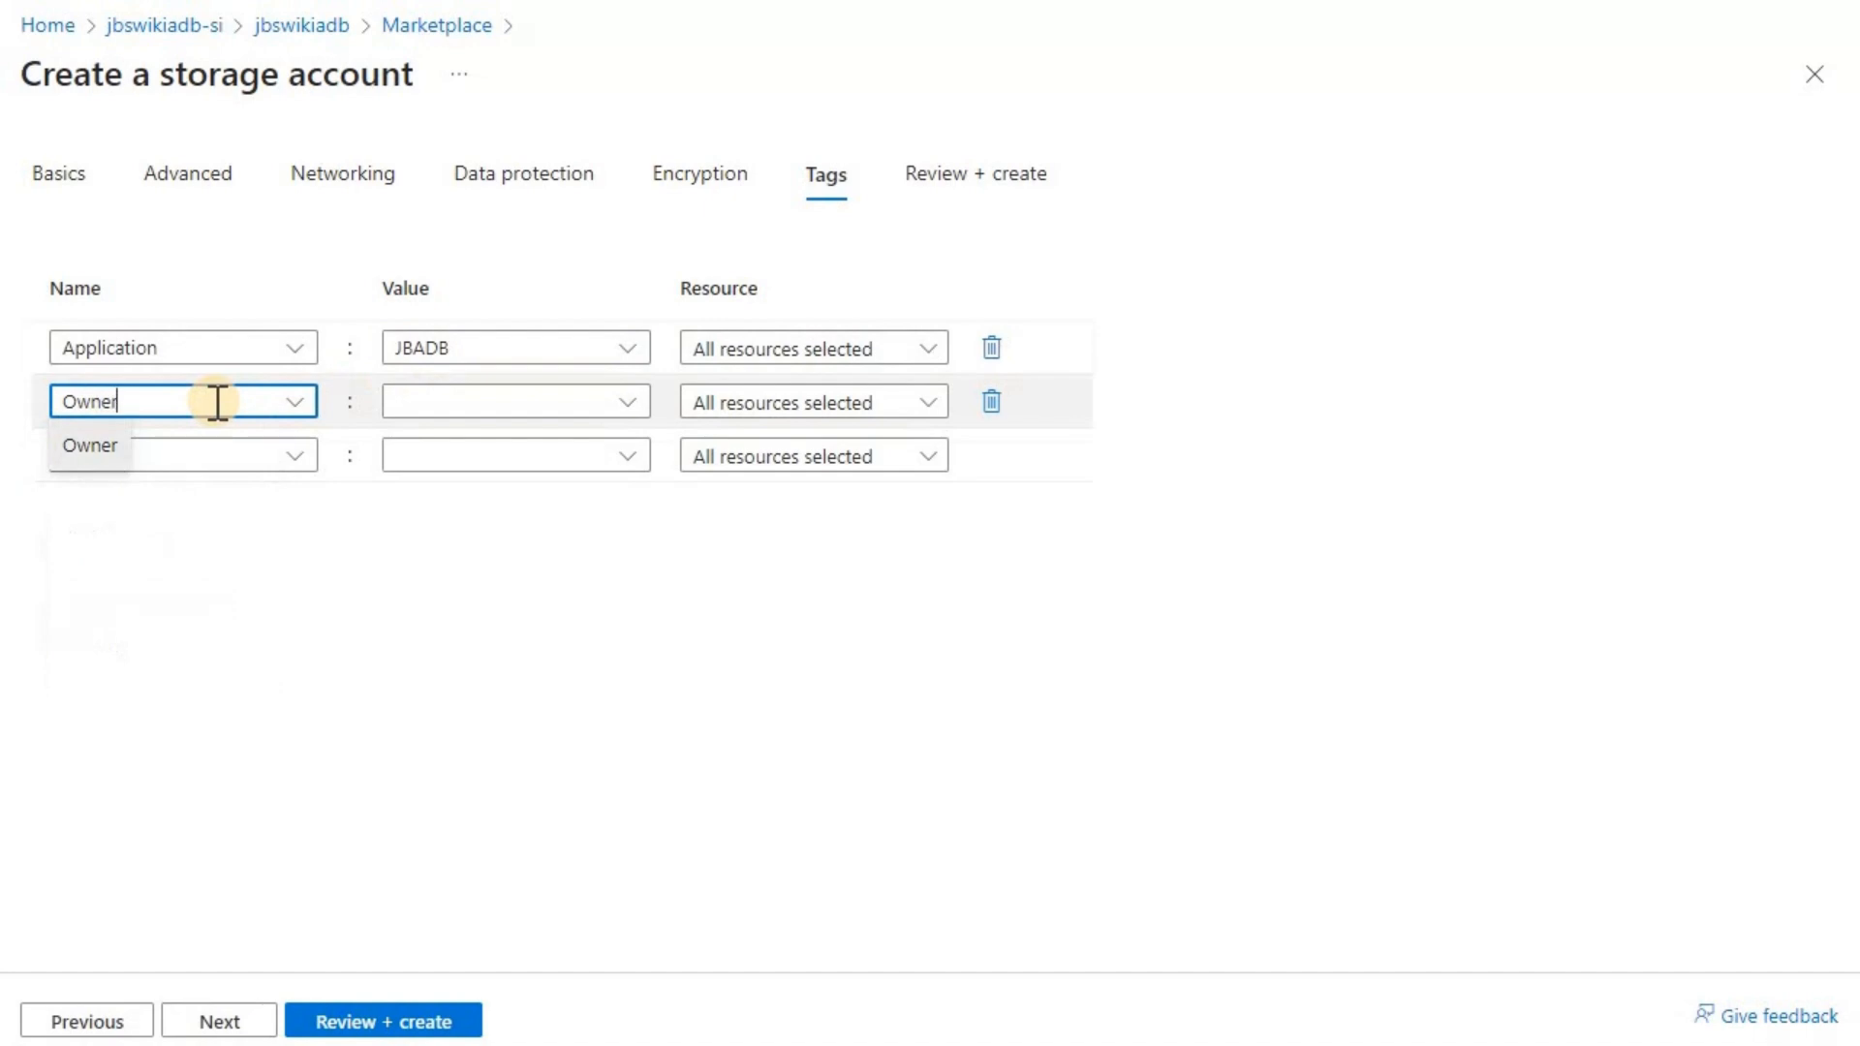
click(522, 402)
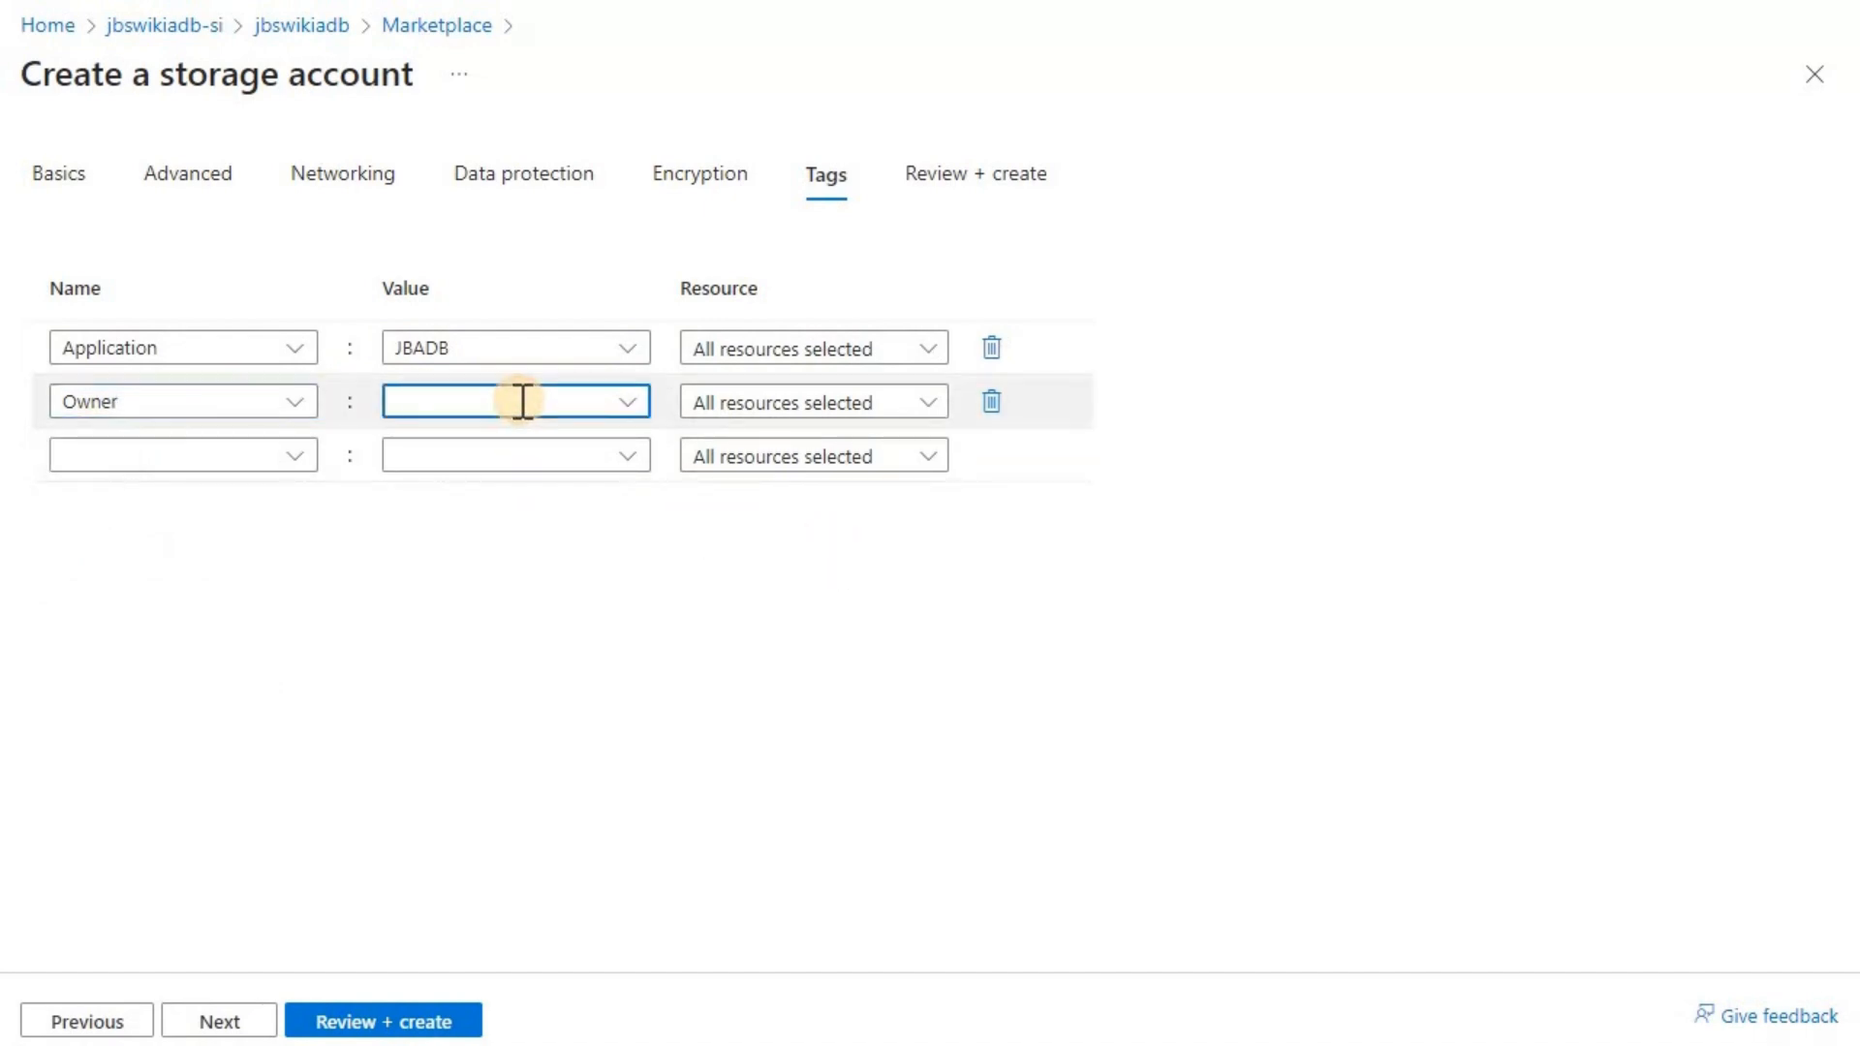
text(JBSWIKI)
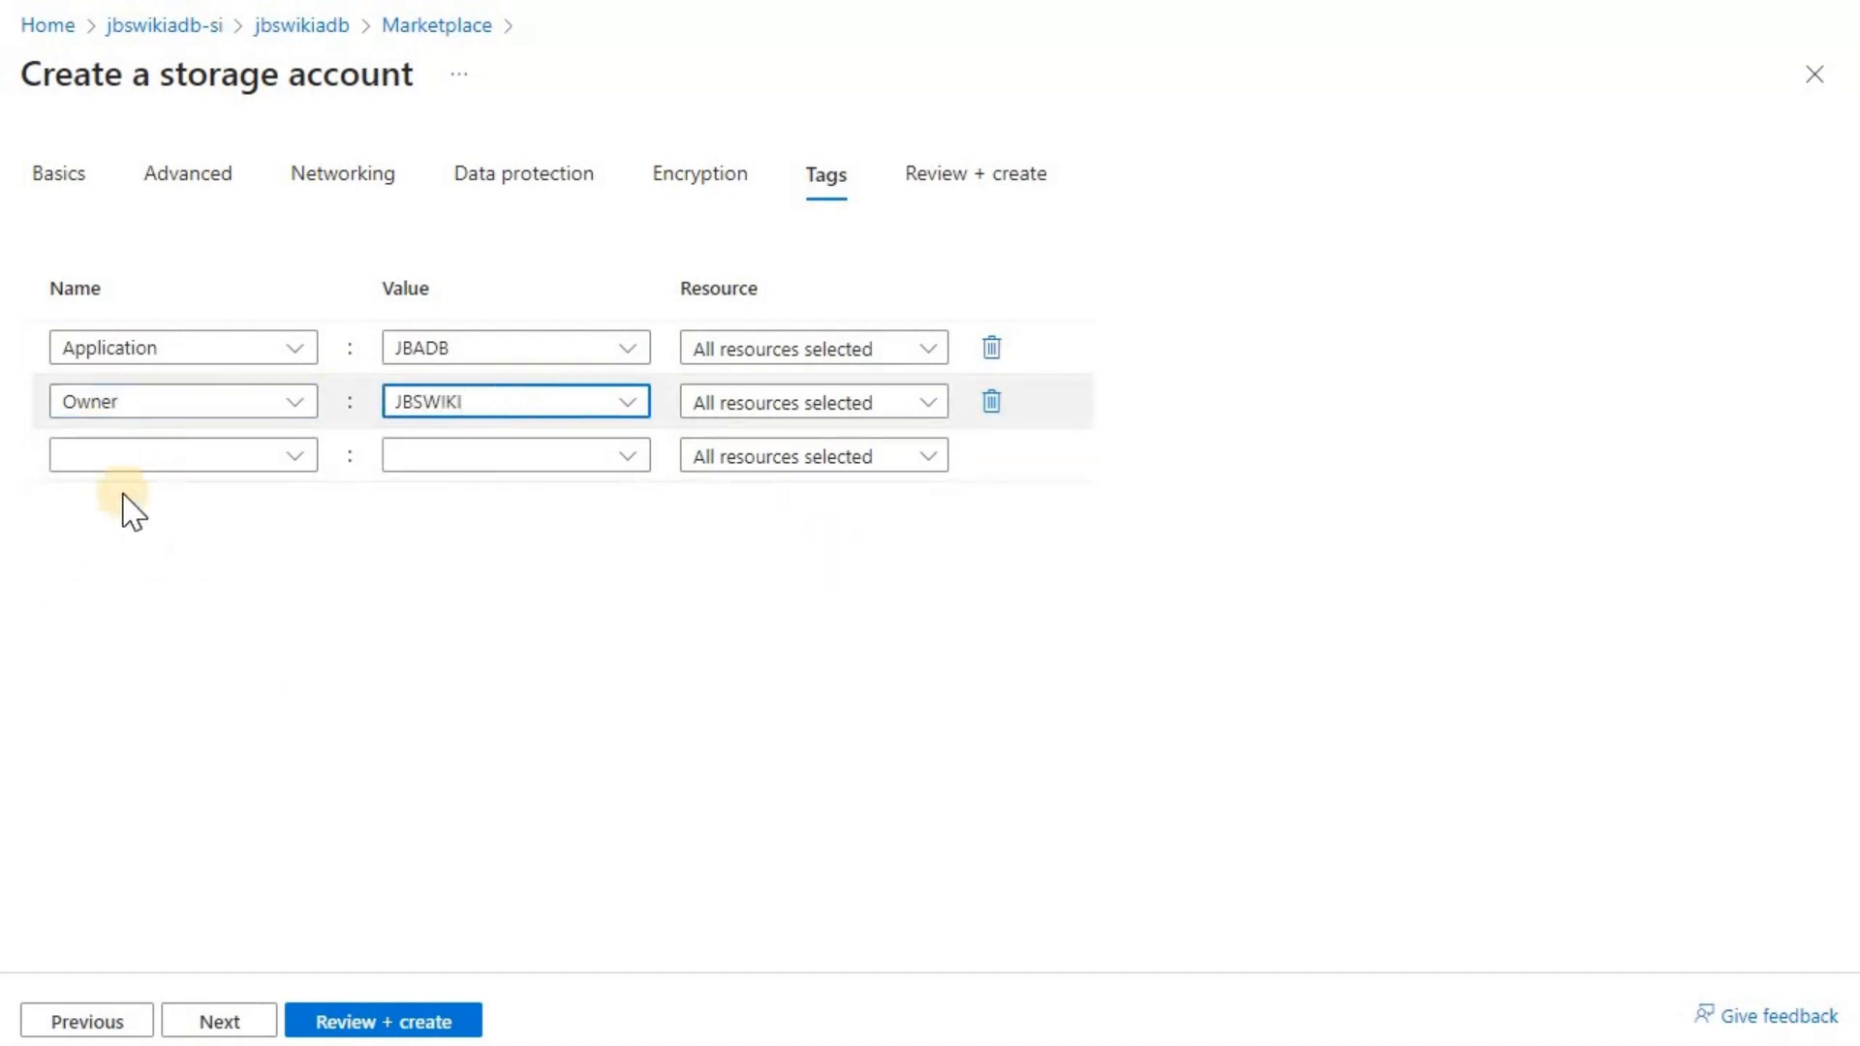
click(159, 455)
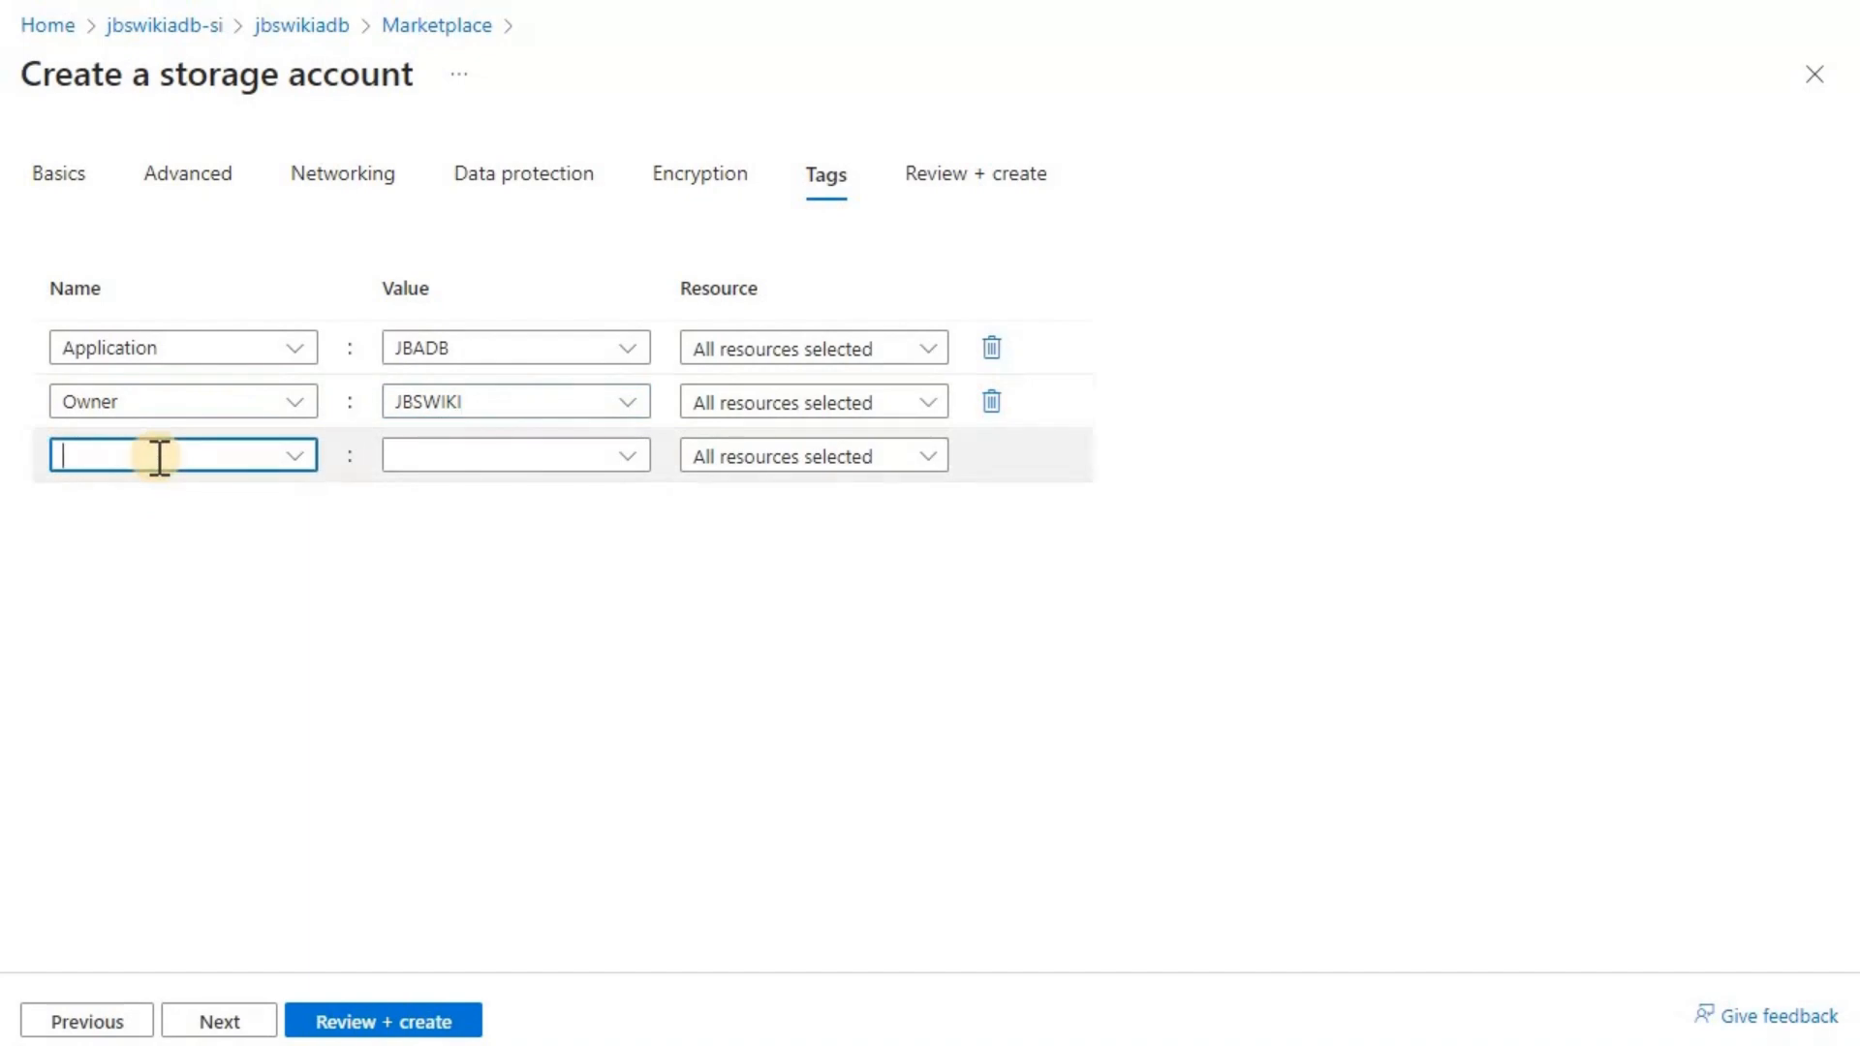
text(Environmen)
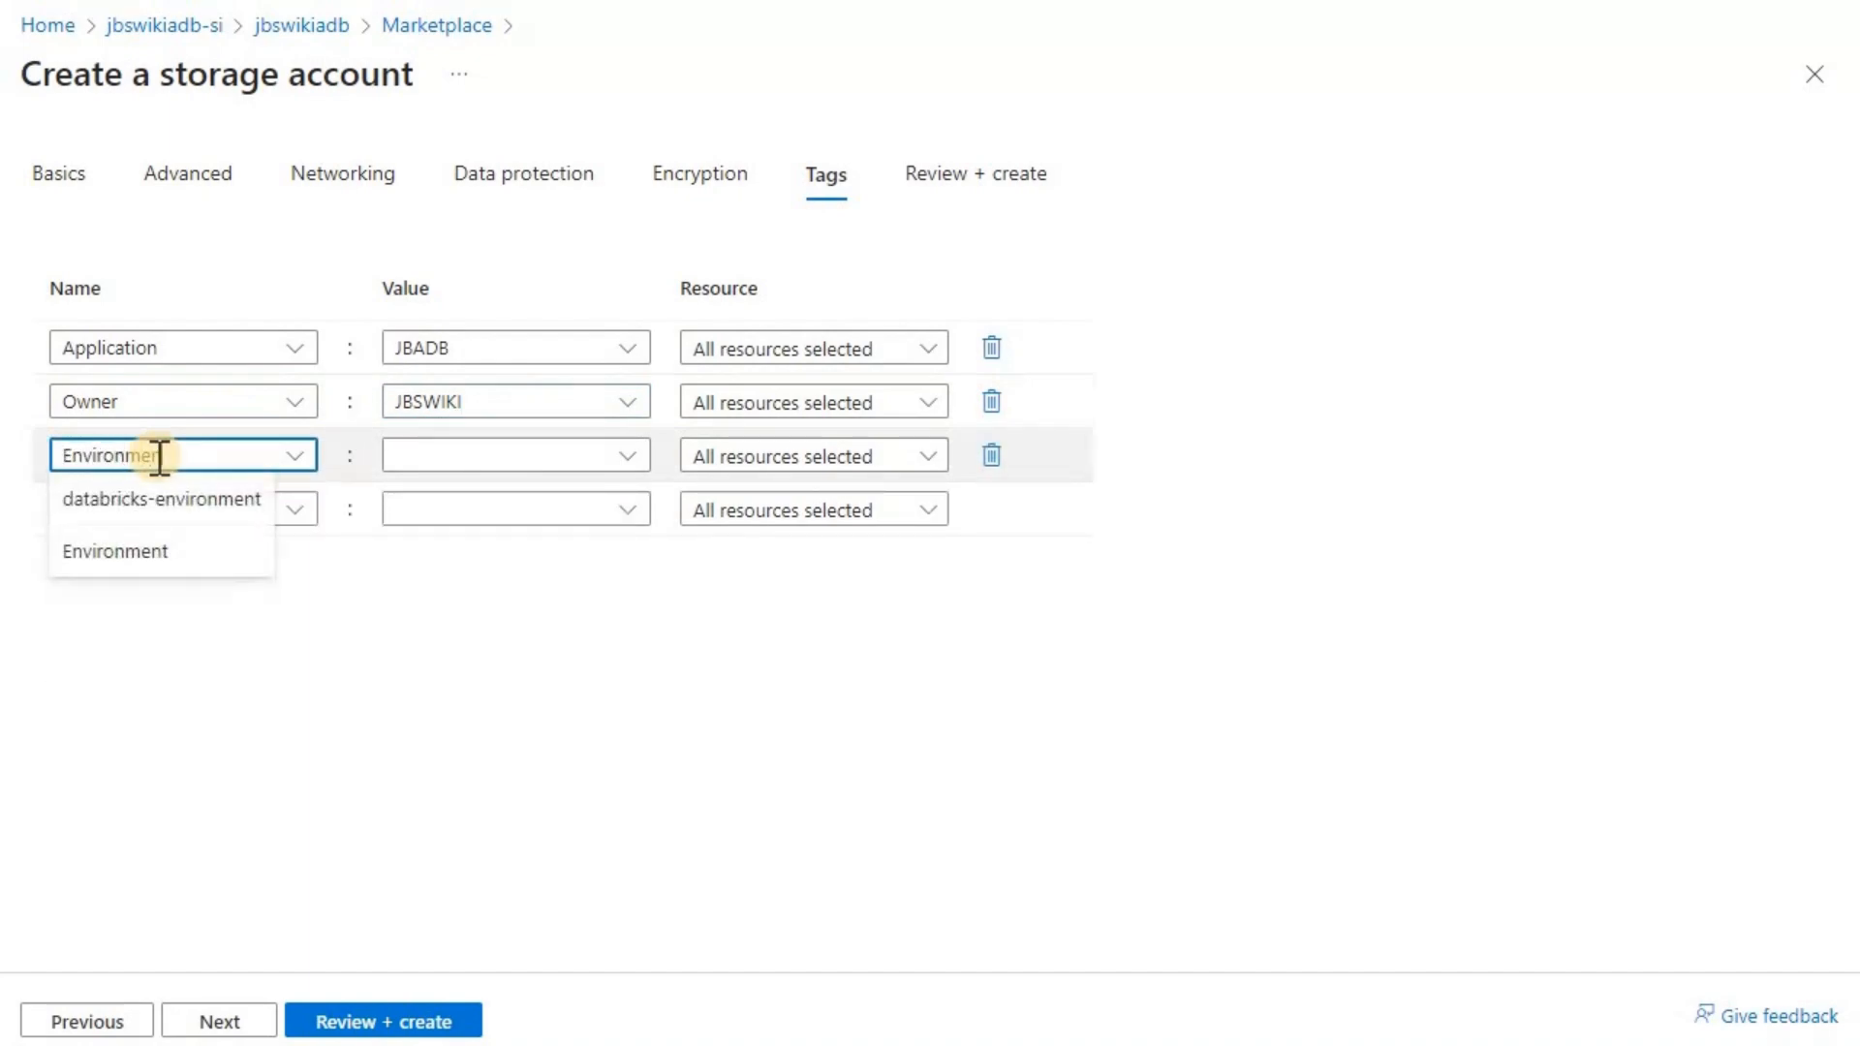
text(t)
click(503, 456)
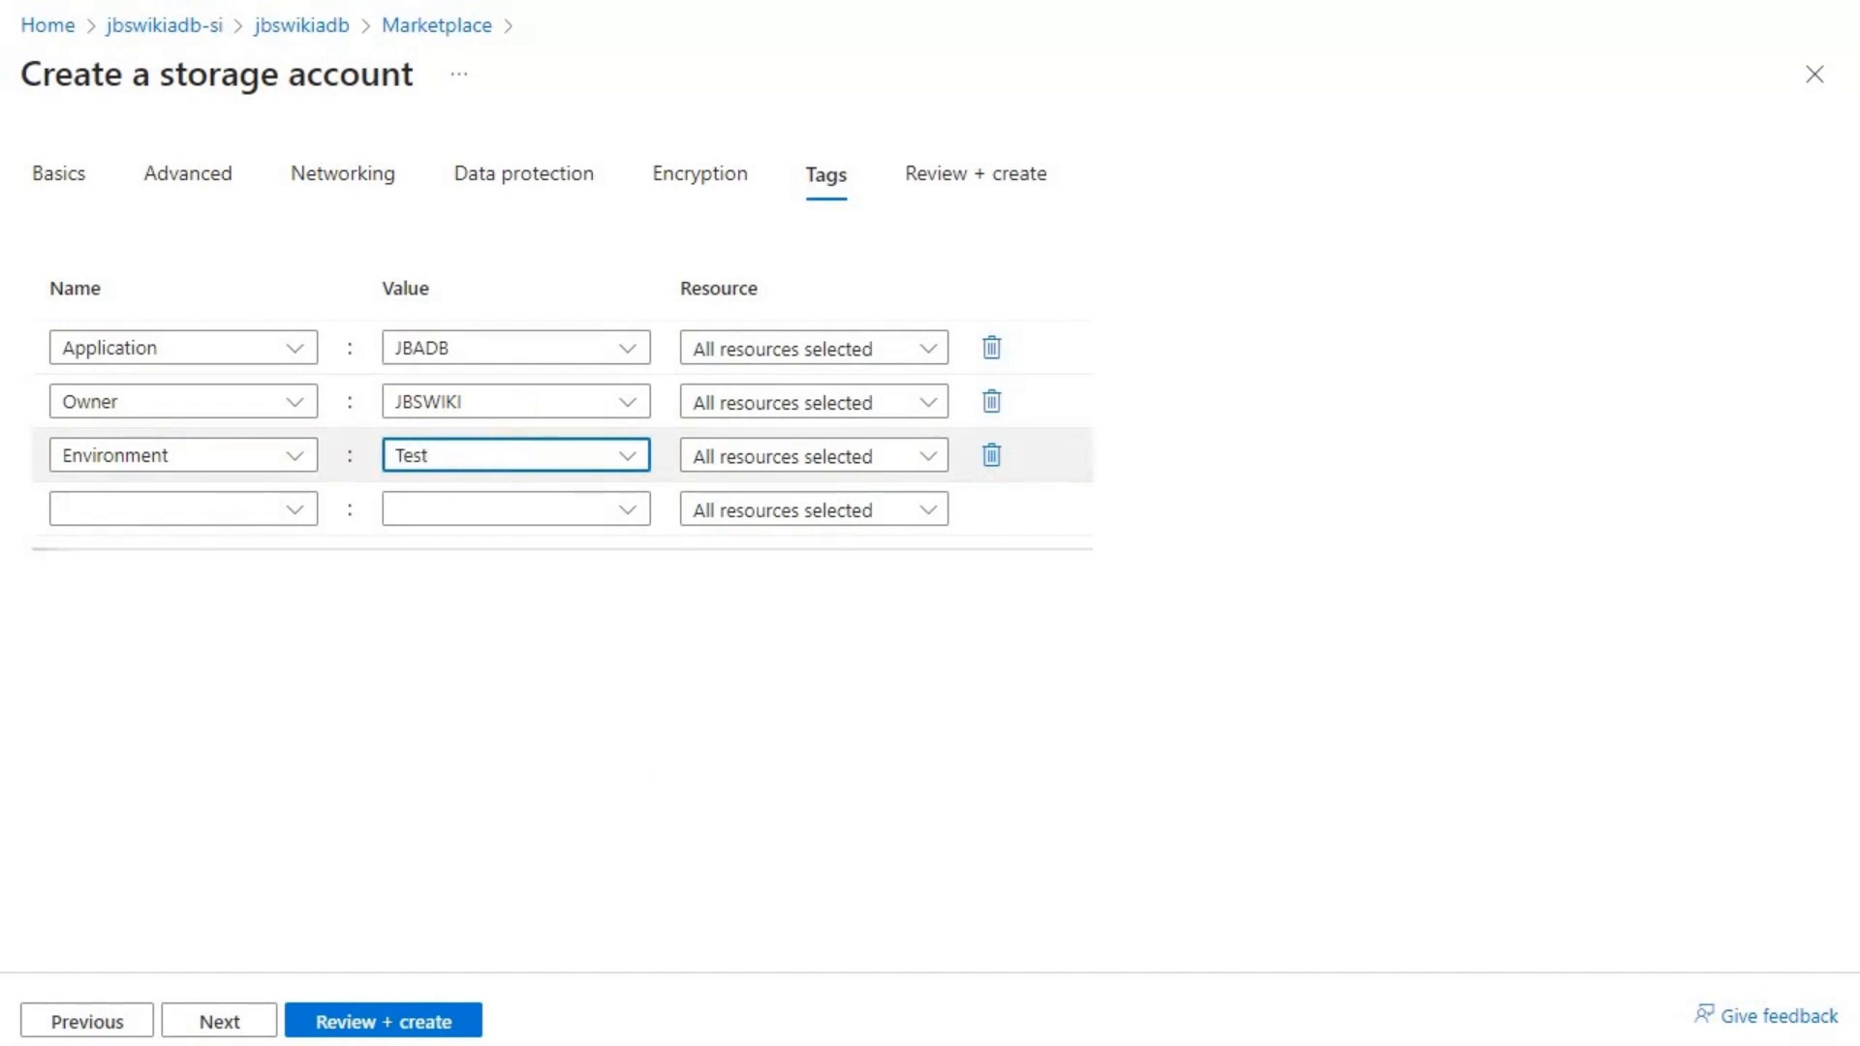
Review and create the storage account, and open the deployed resource
click(232, 1022)
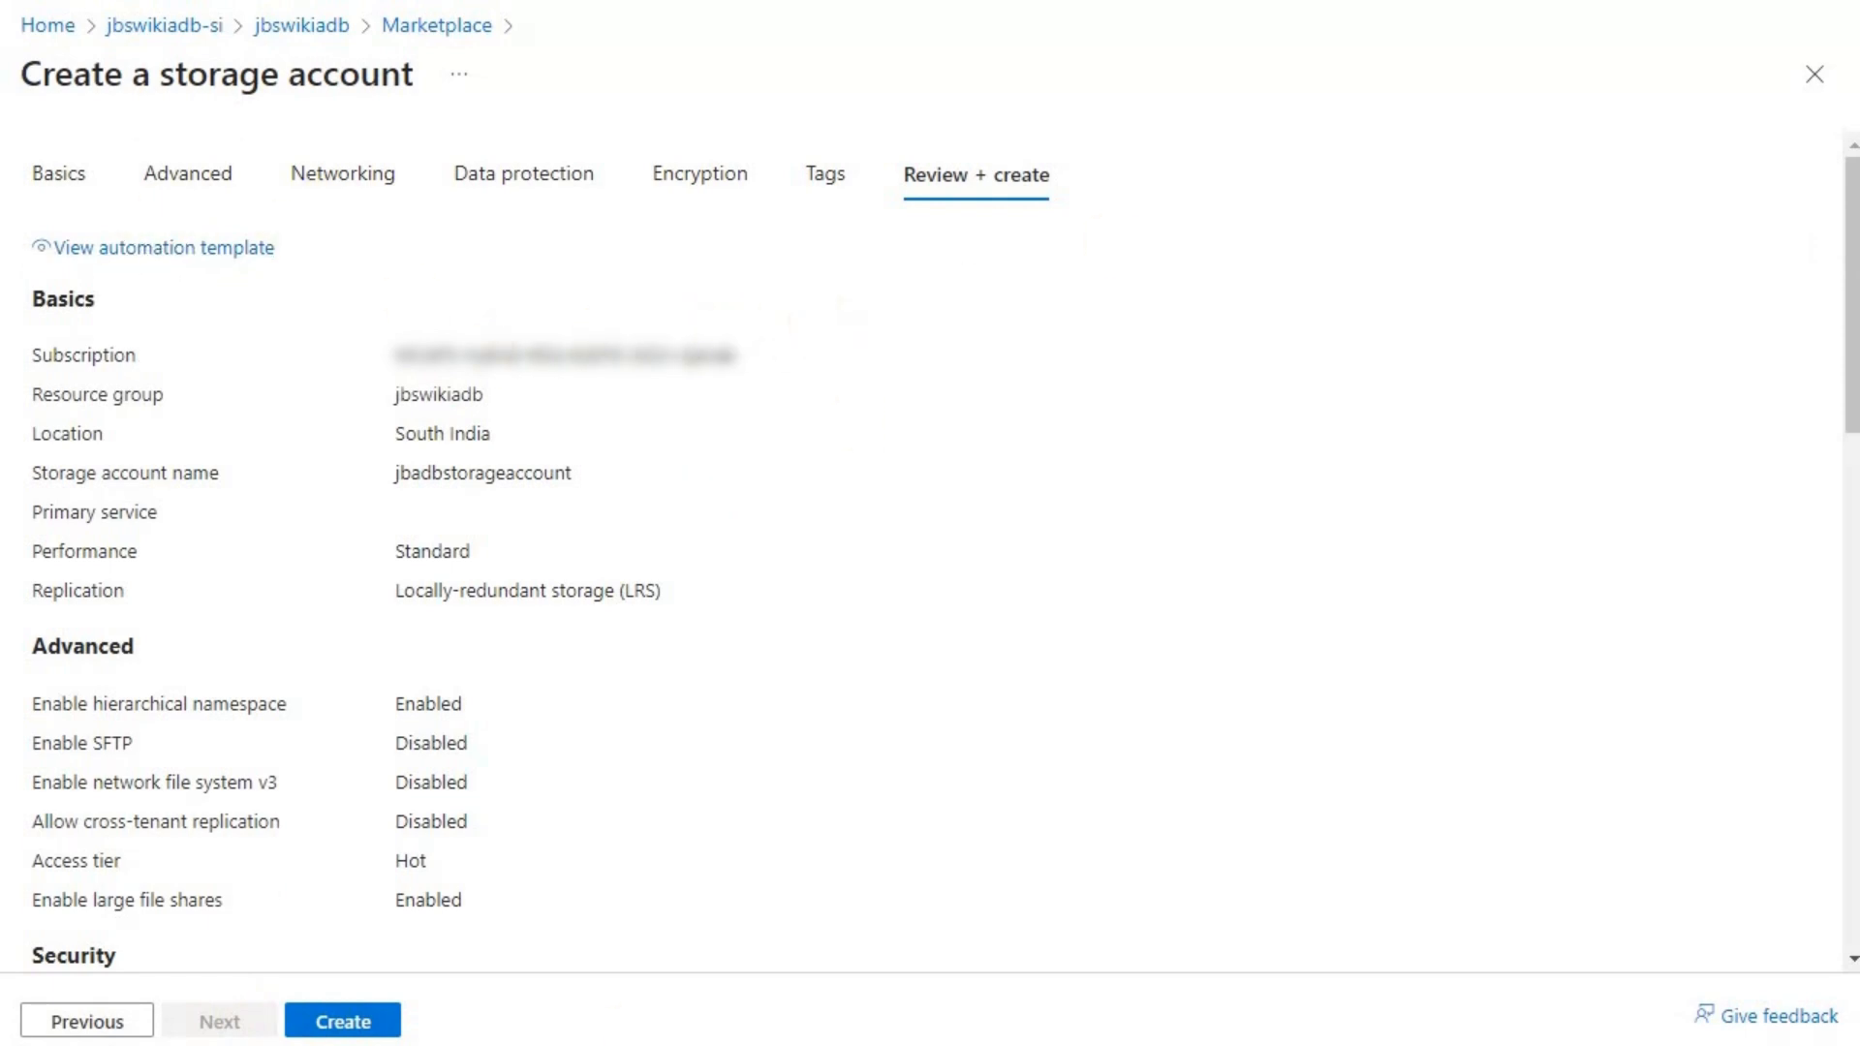
click(374, 1025)
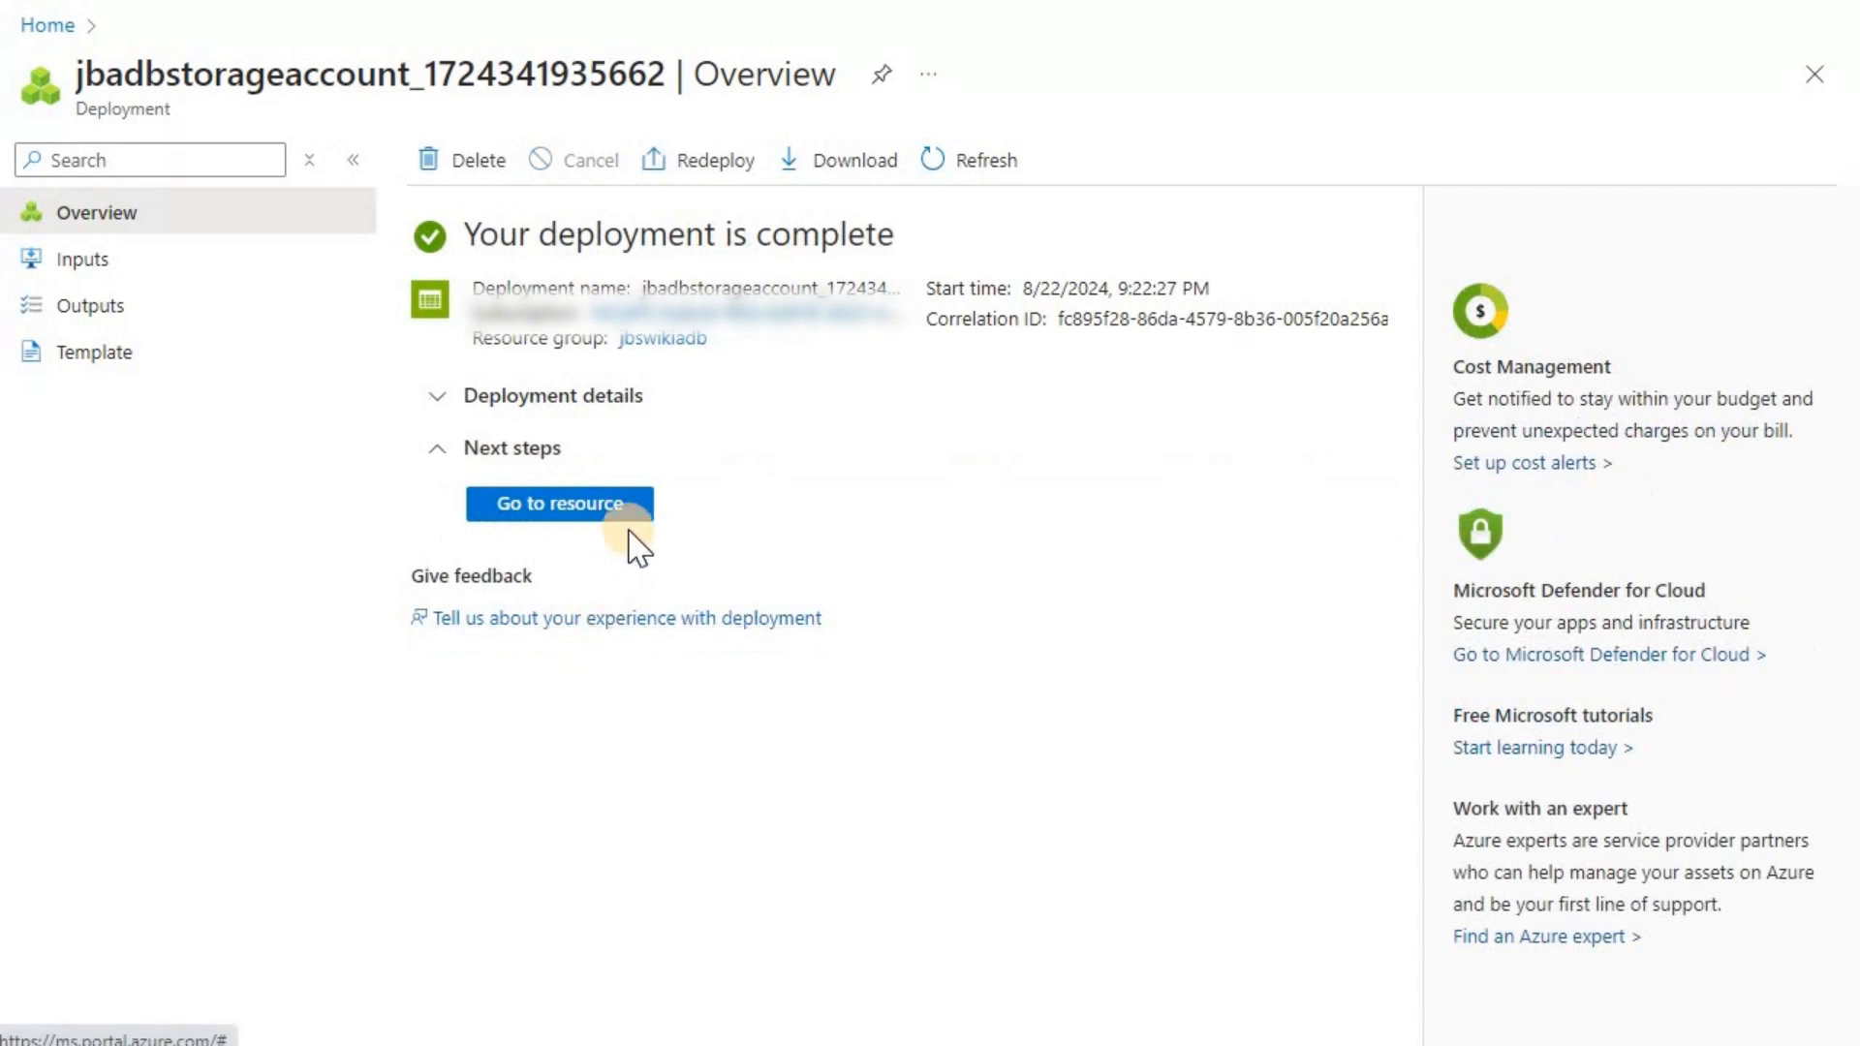
click(583, 507)
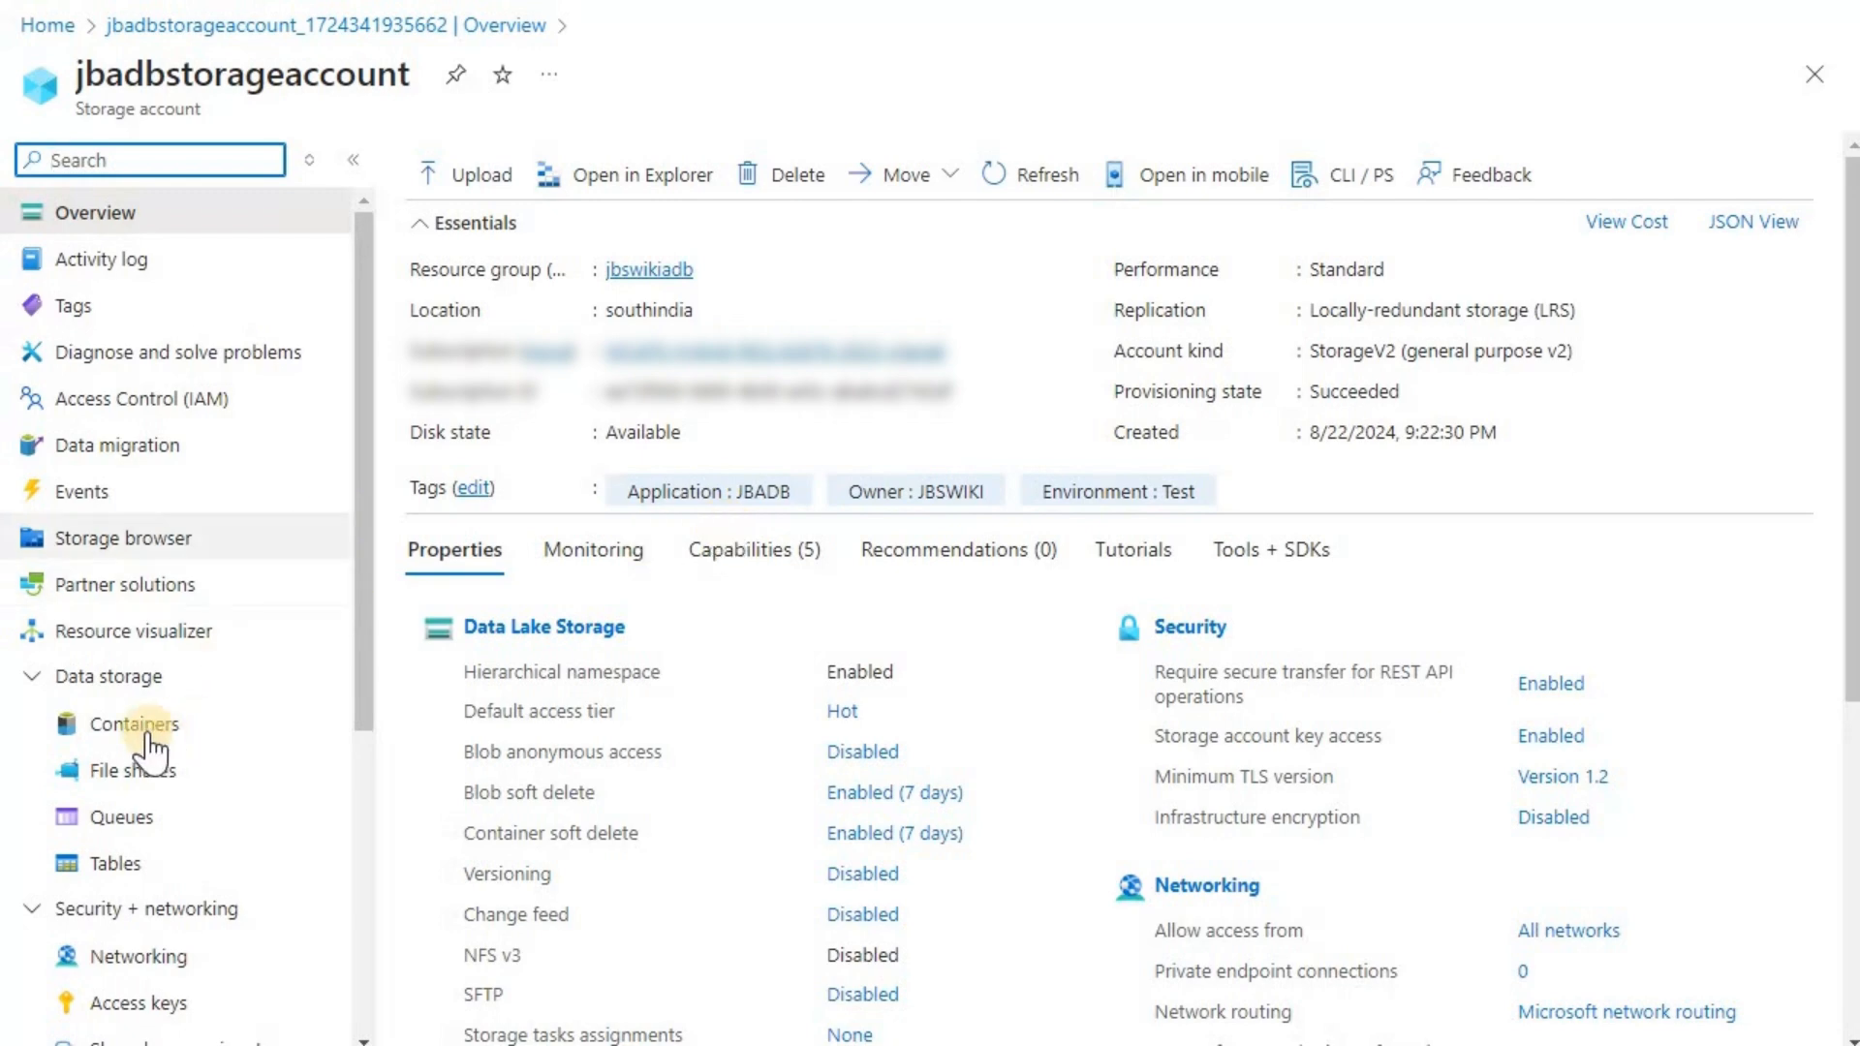
Create two containers named source and target in the storage account
click(102, 725)
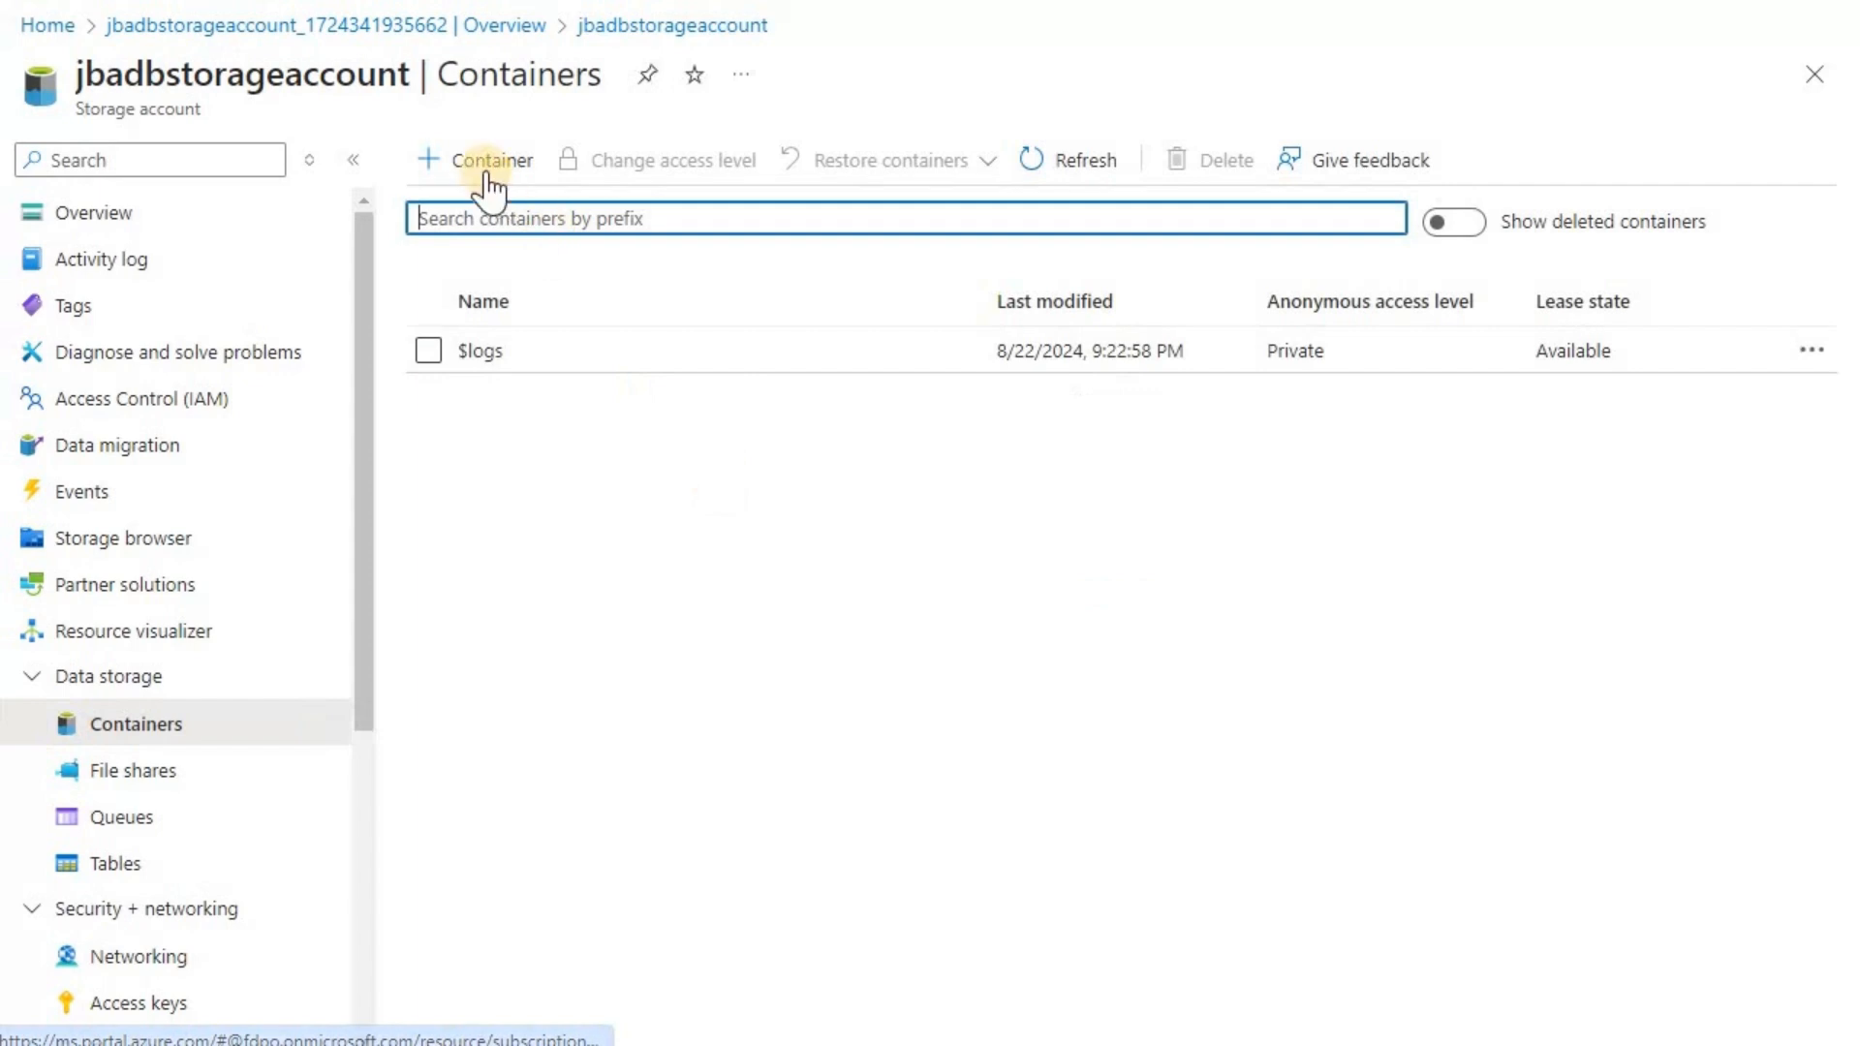
click(467, 160)
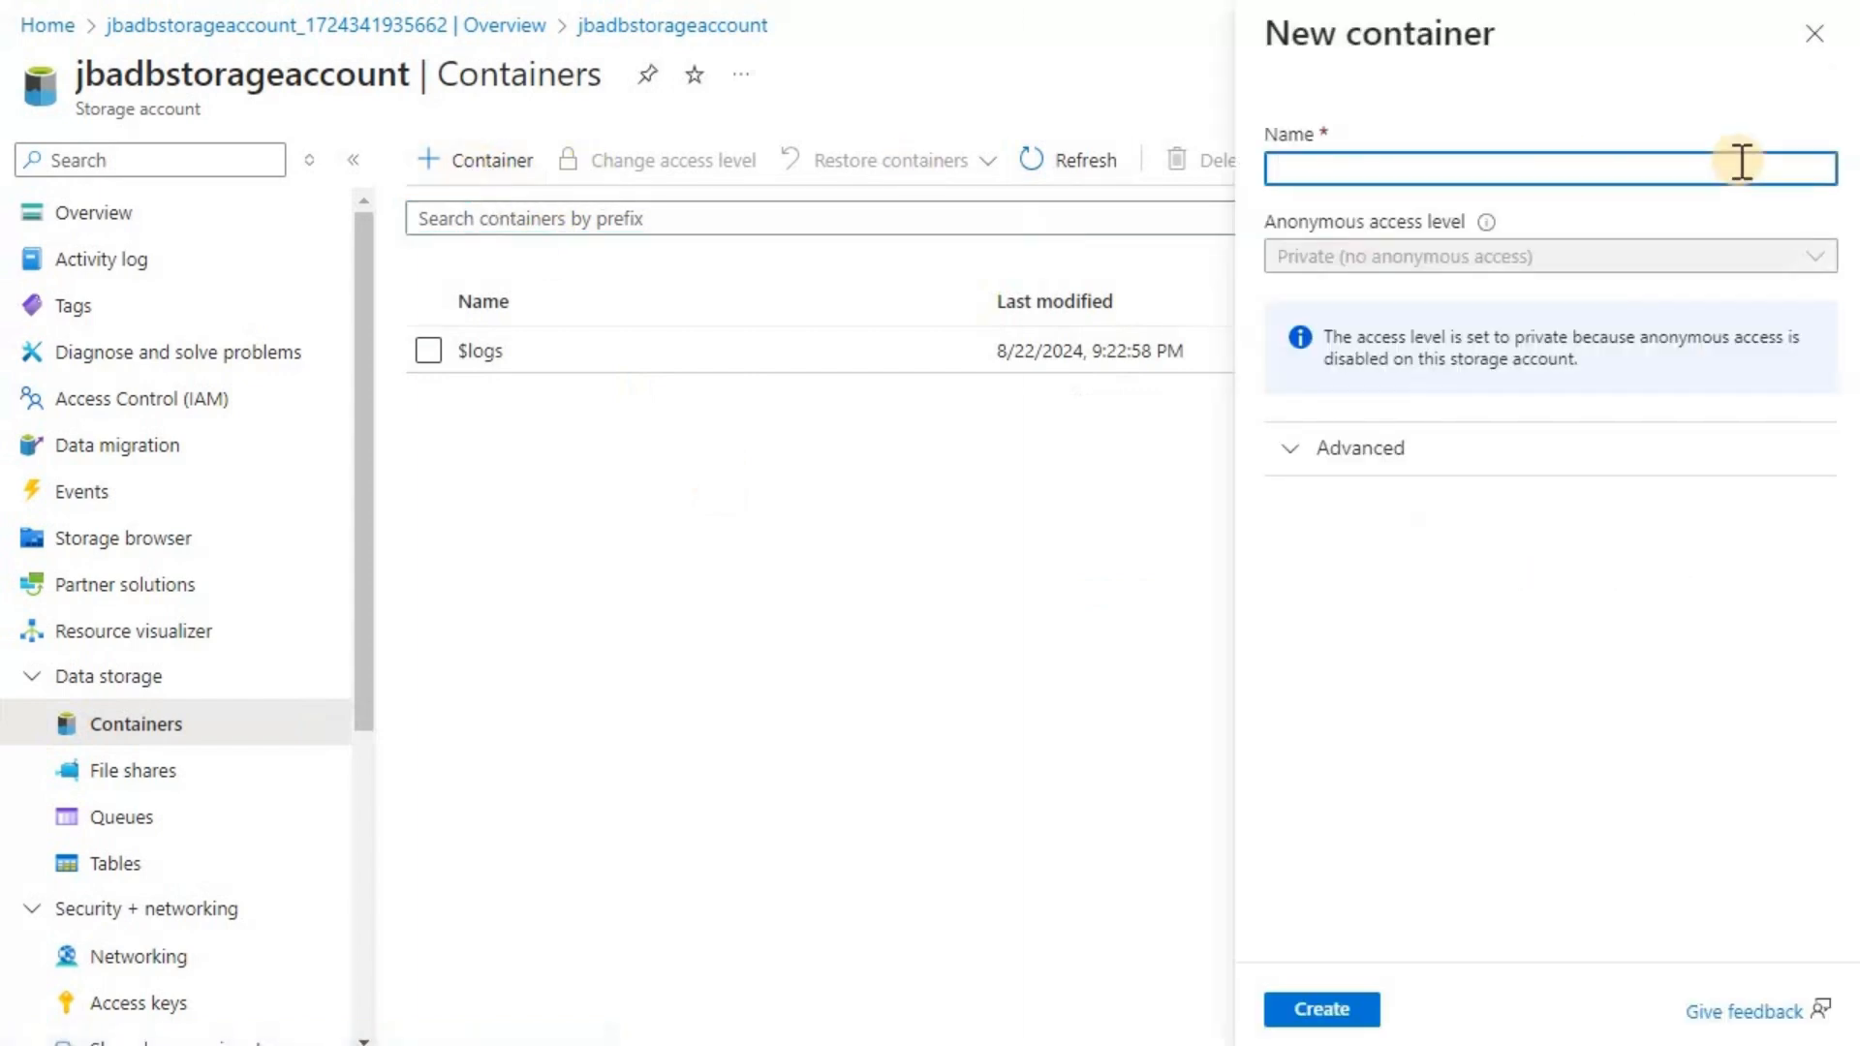
text(source)
click(1353, 1007)
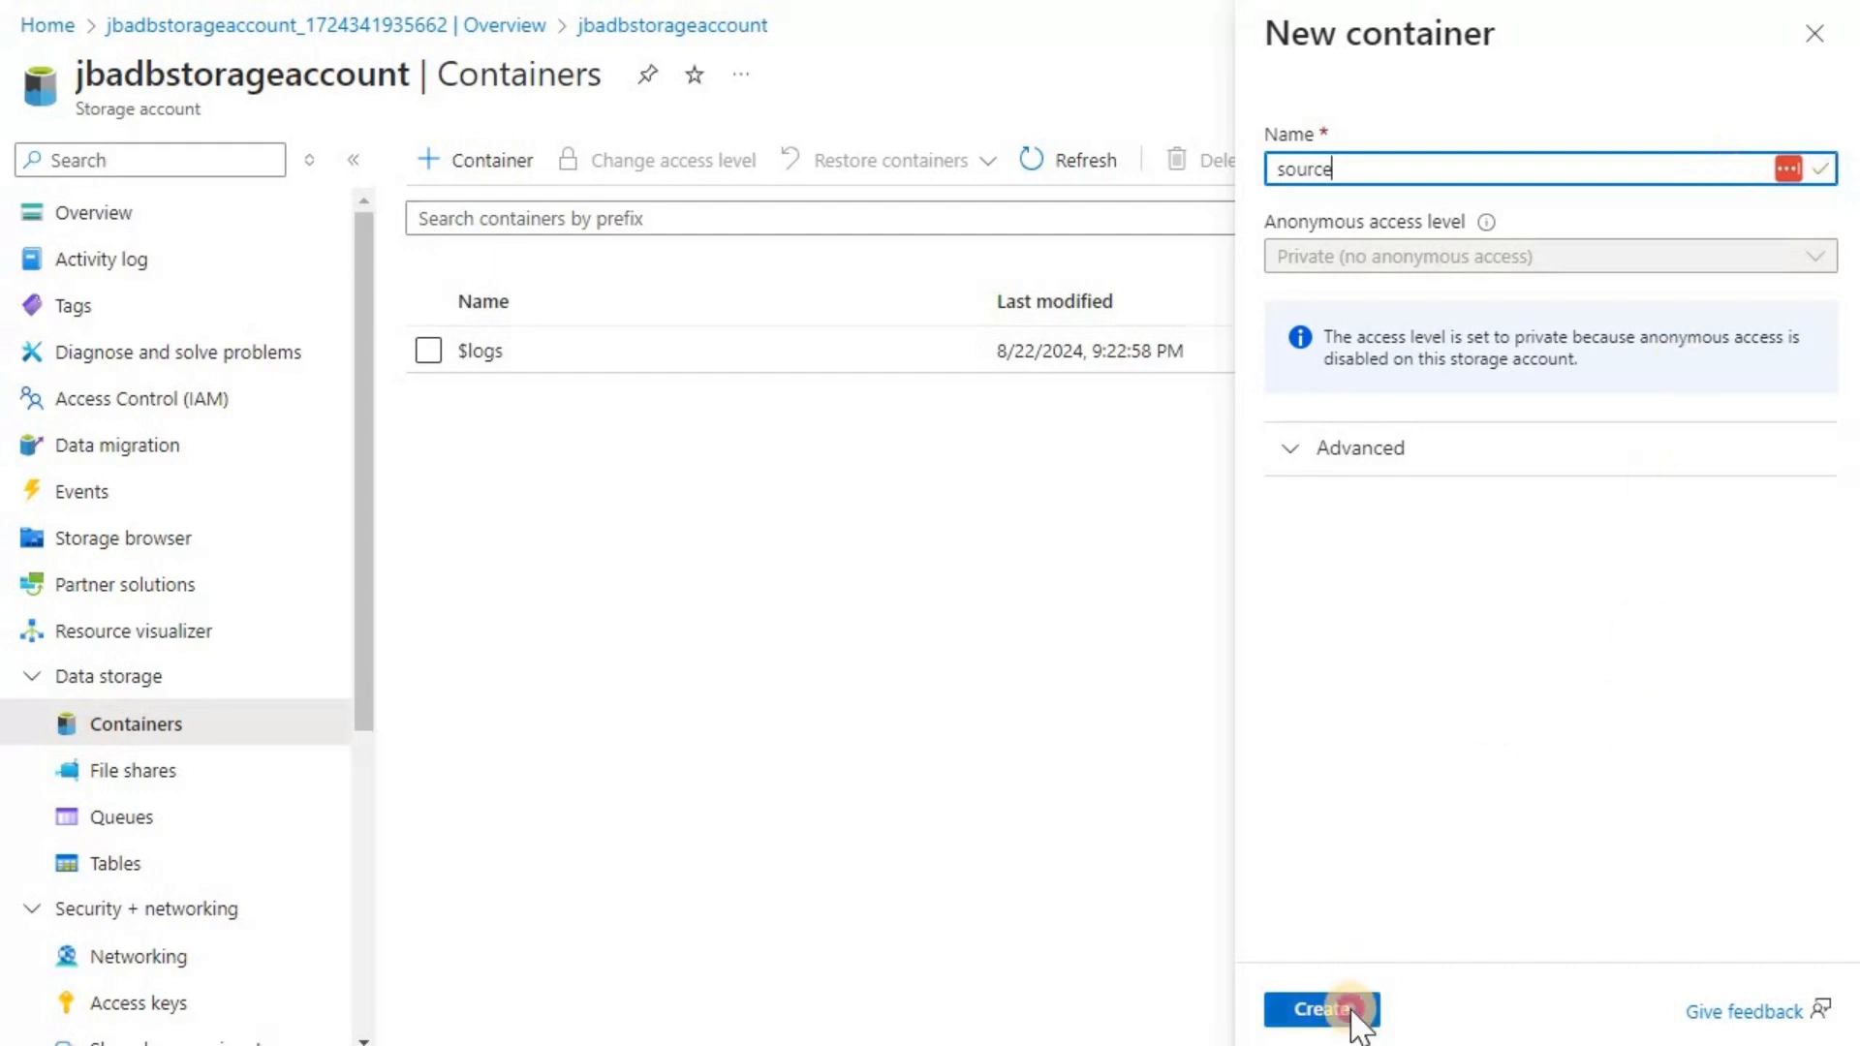
click(464, 167)
text(target)
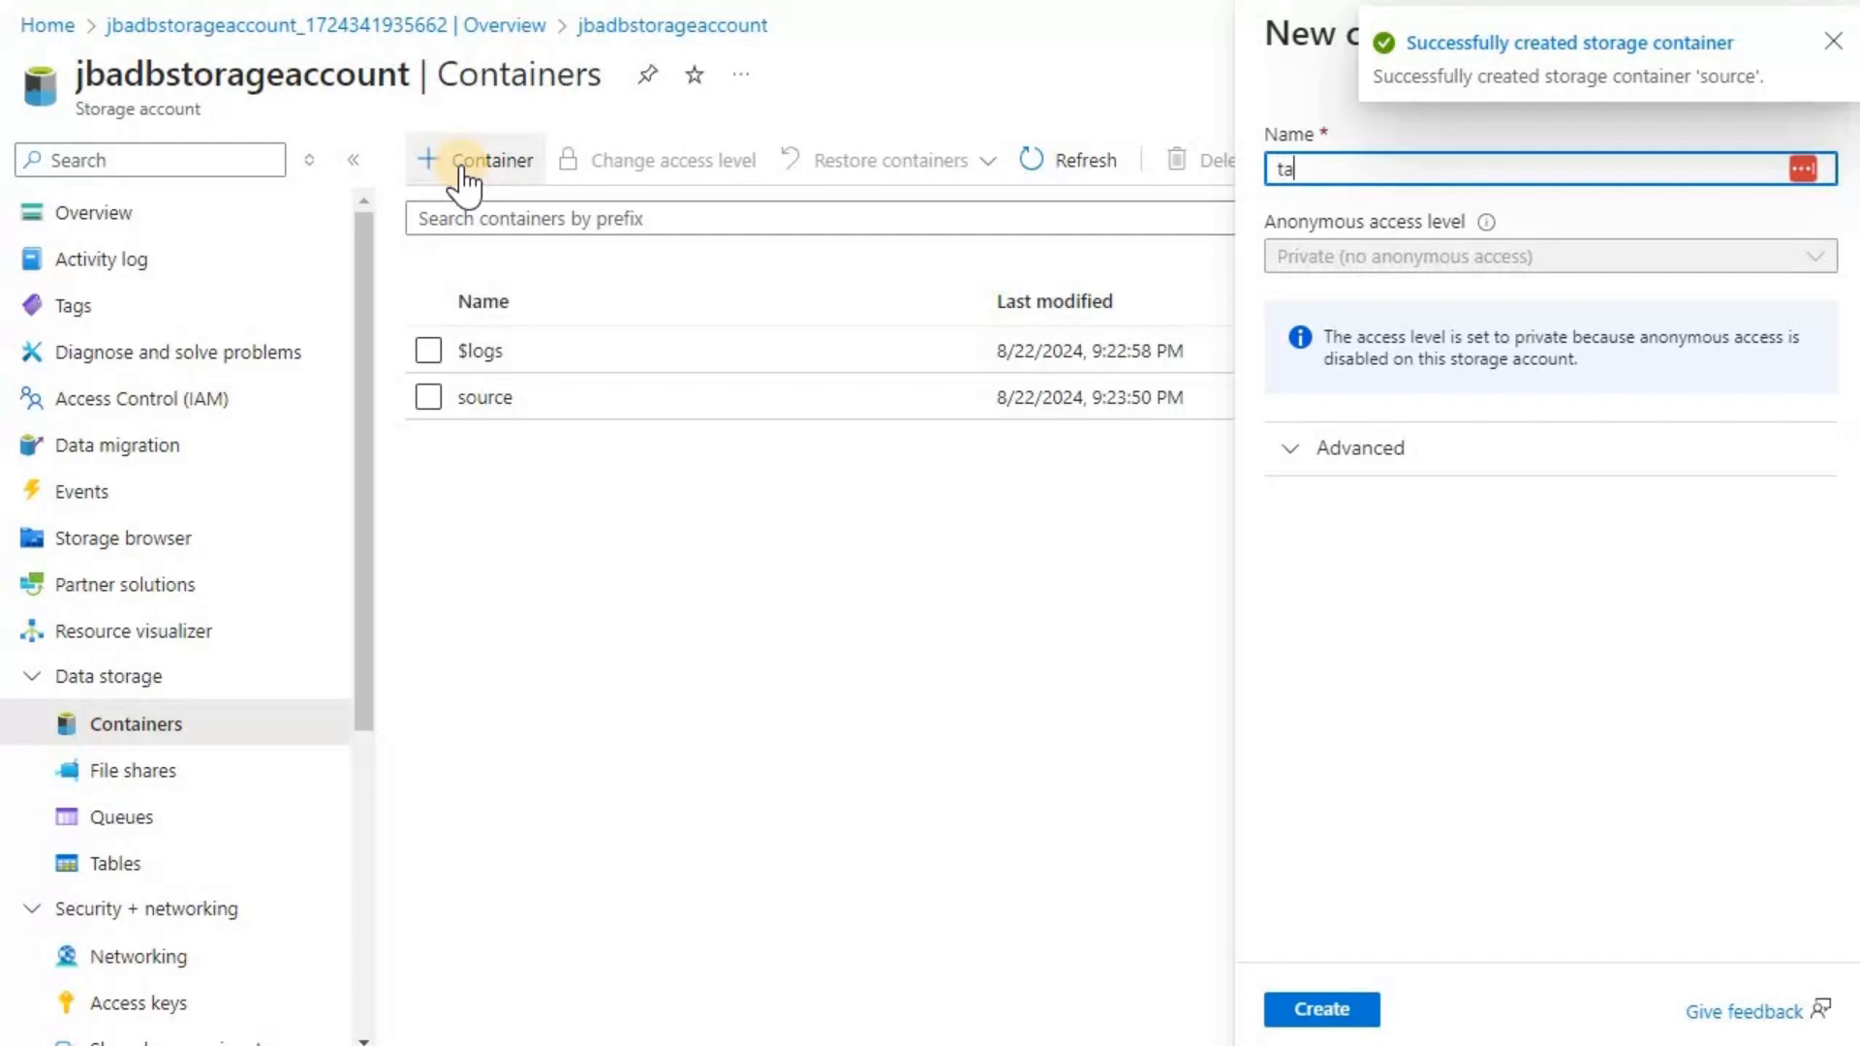
click(1335, 1009)
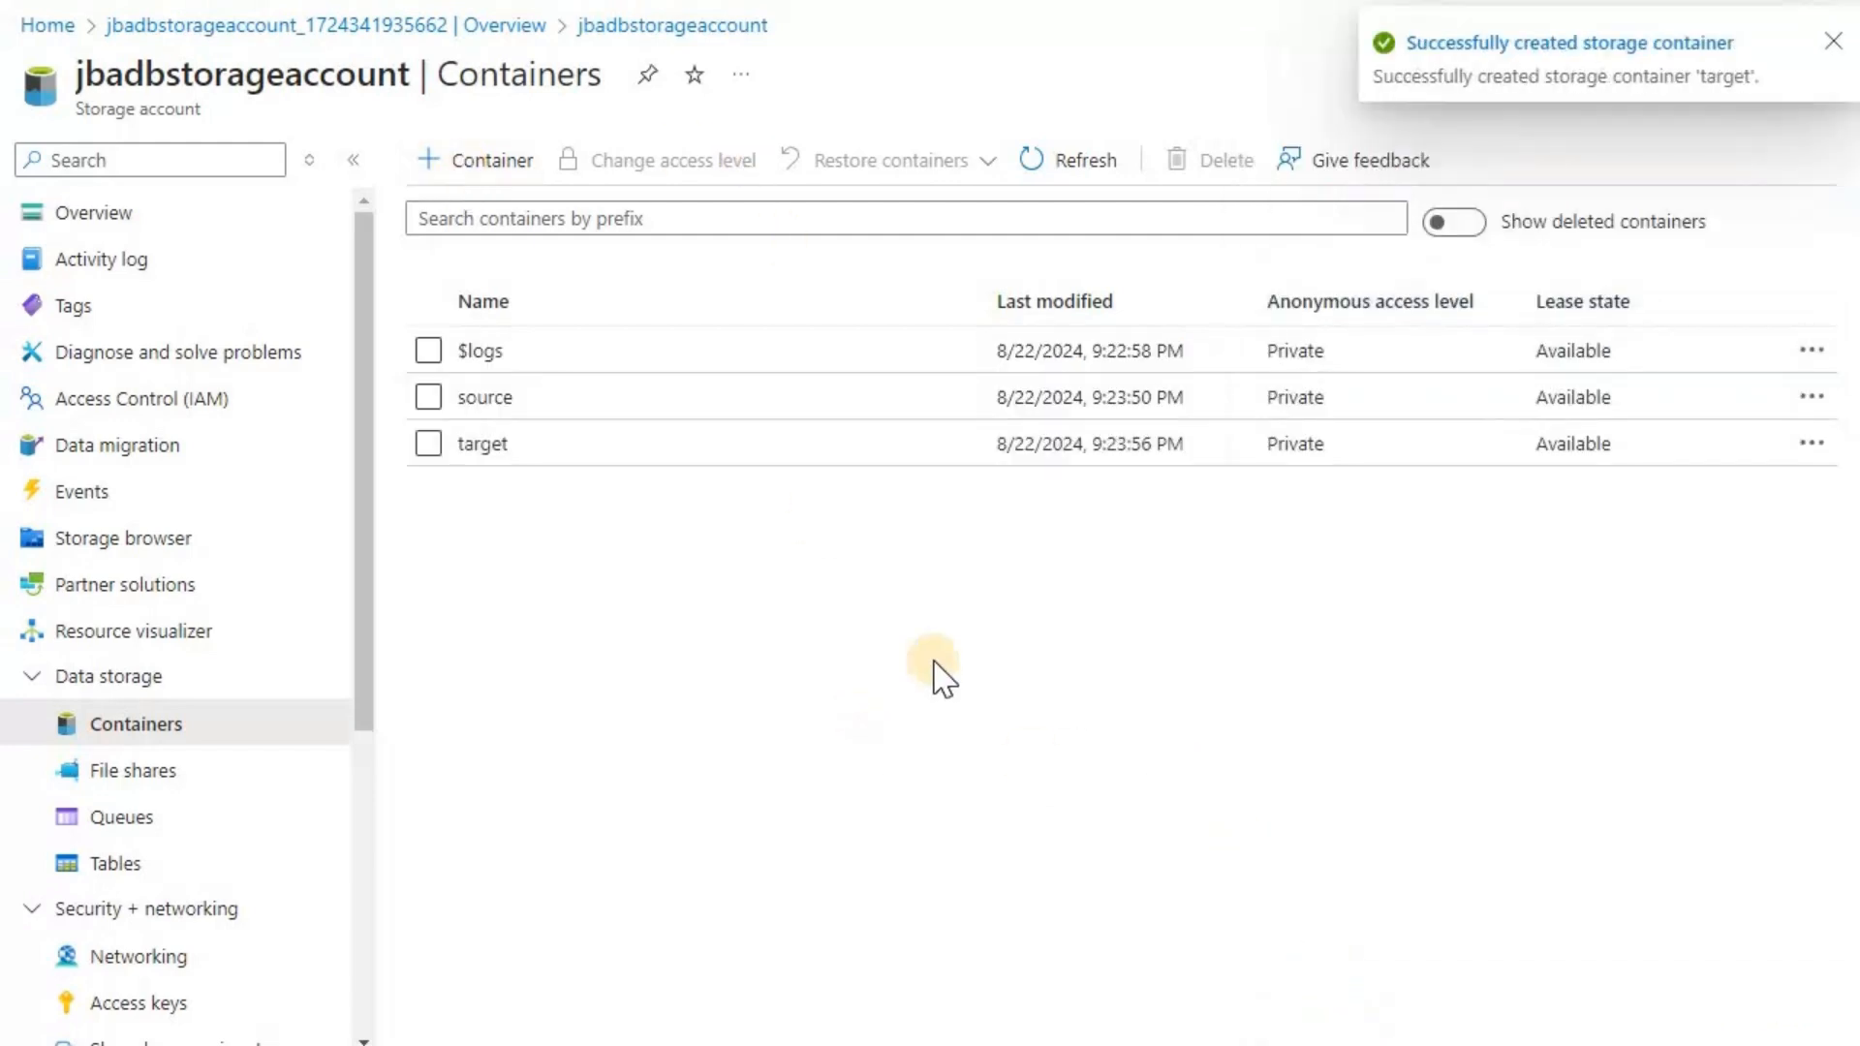
Upload the file DF.csv to the source container and open the target container to check its contents
click(496, 399)
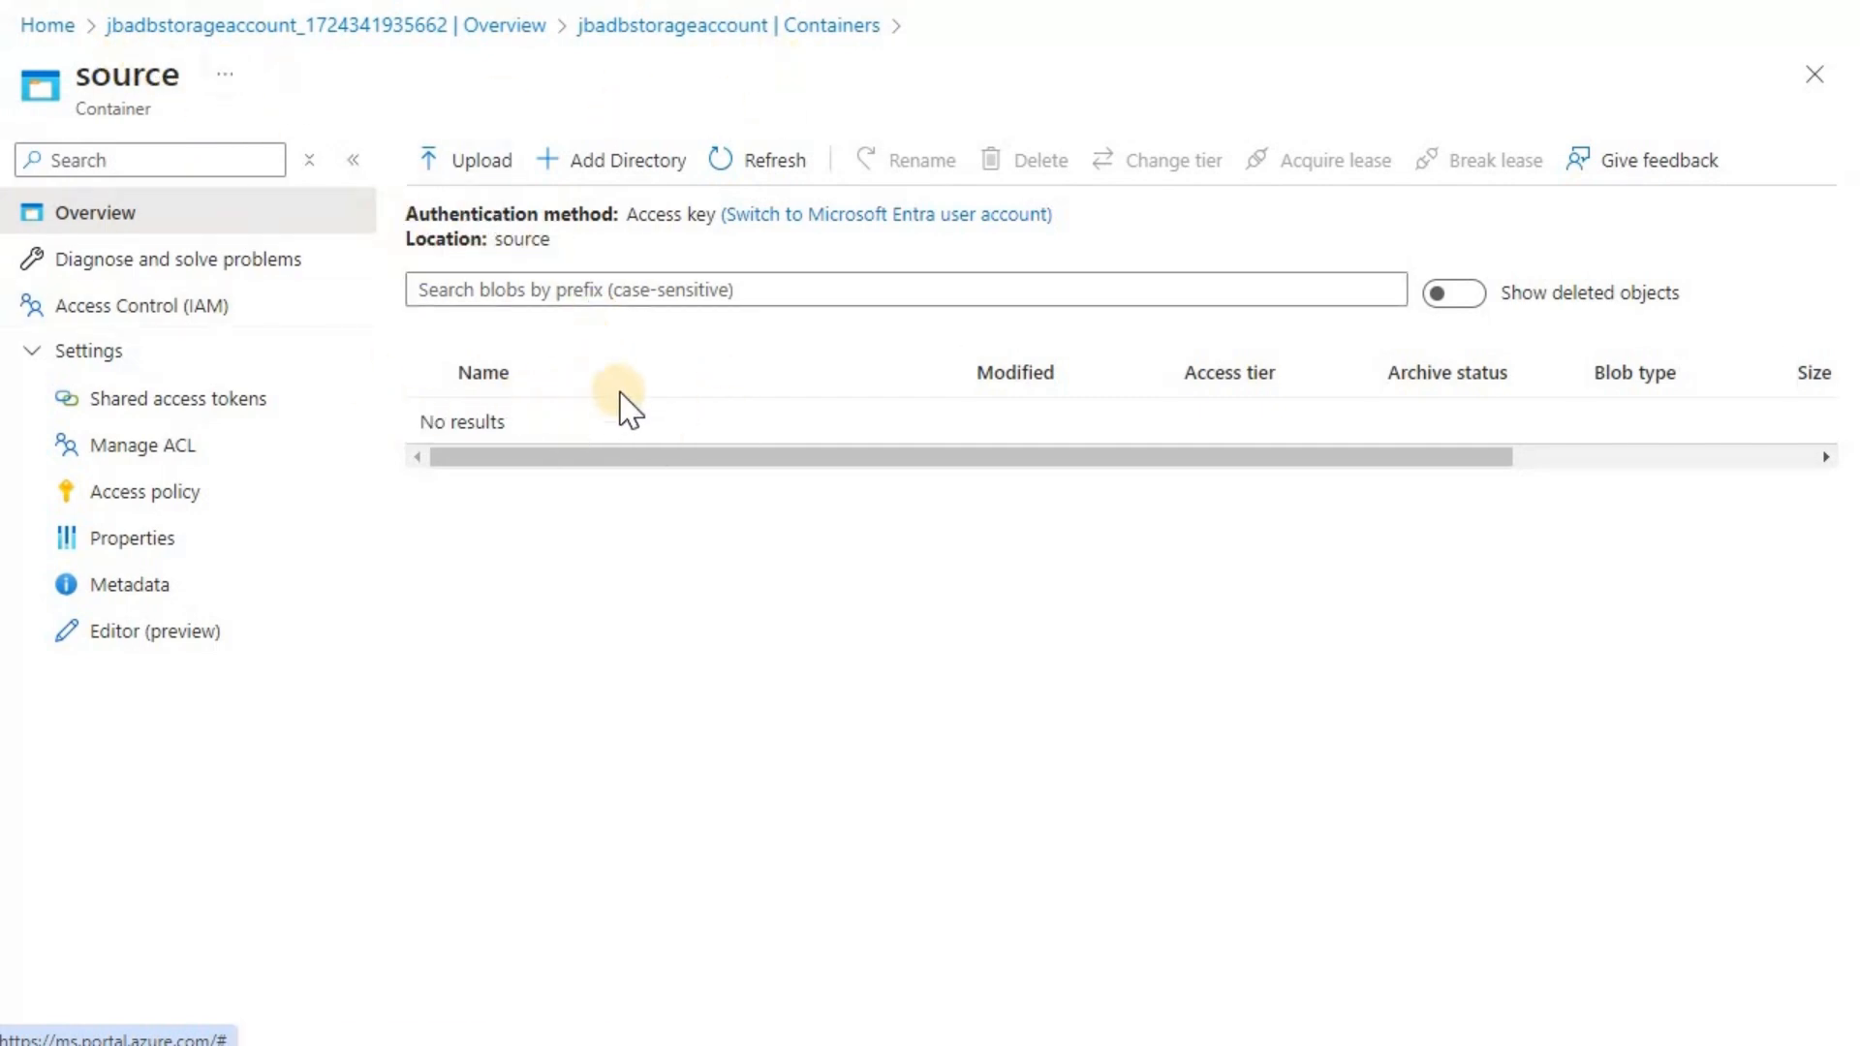
click(472, 186)
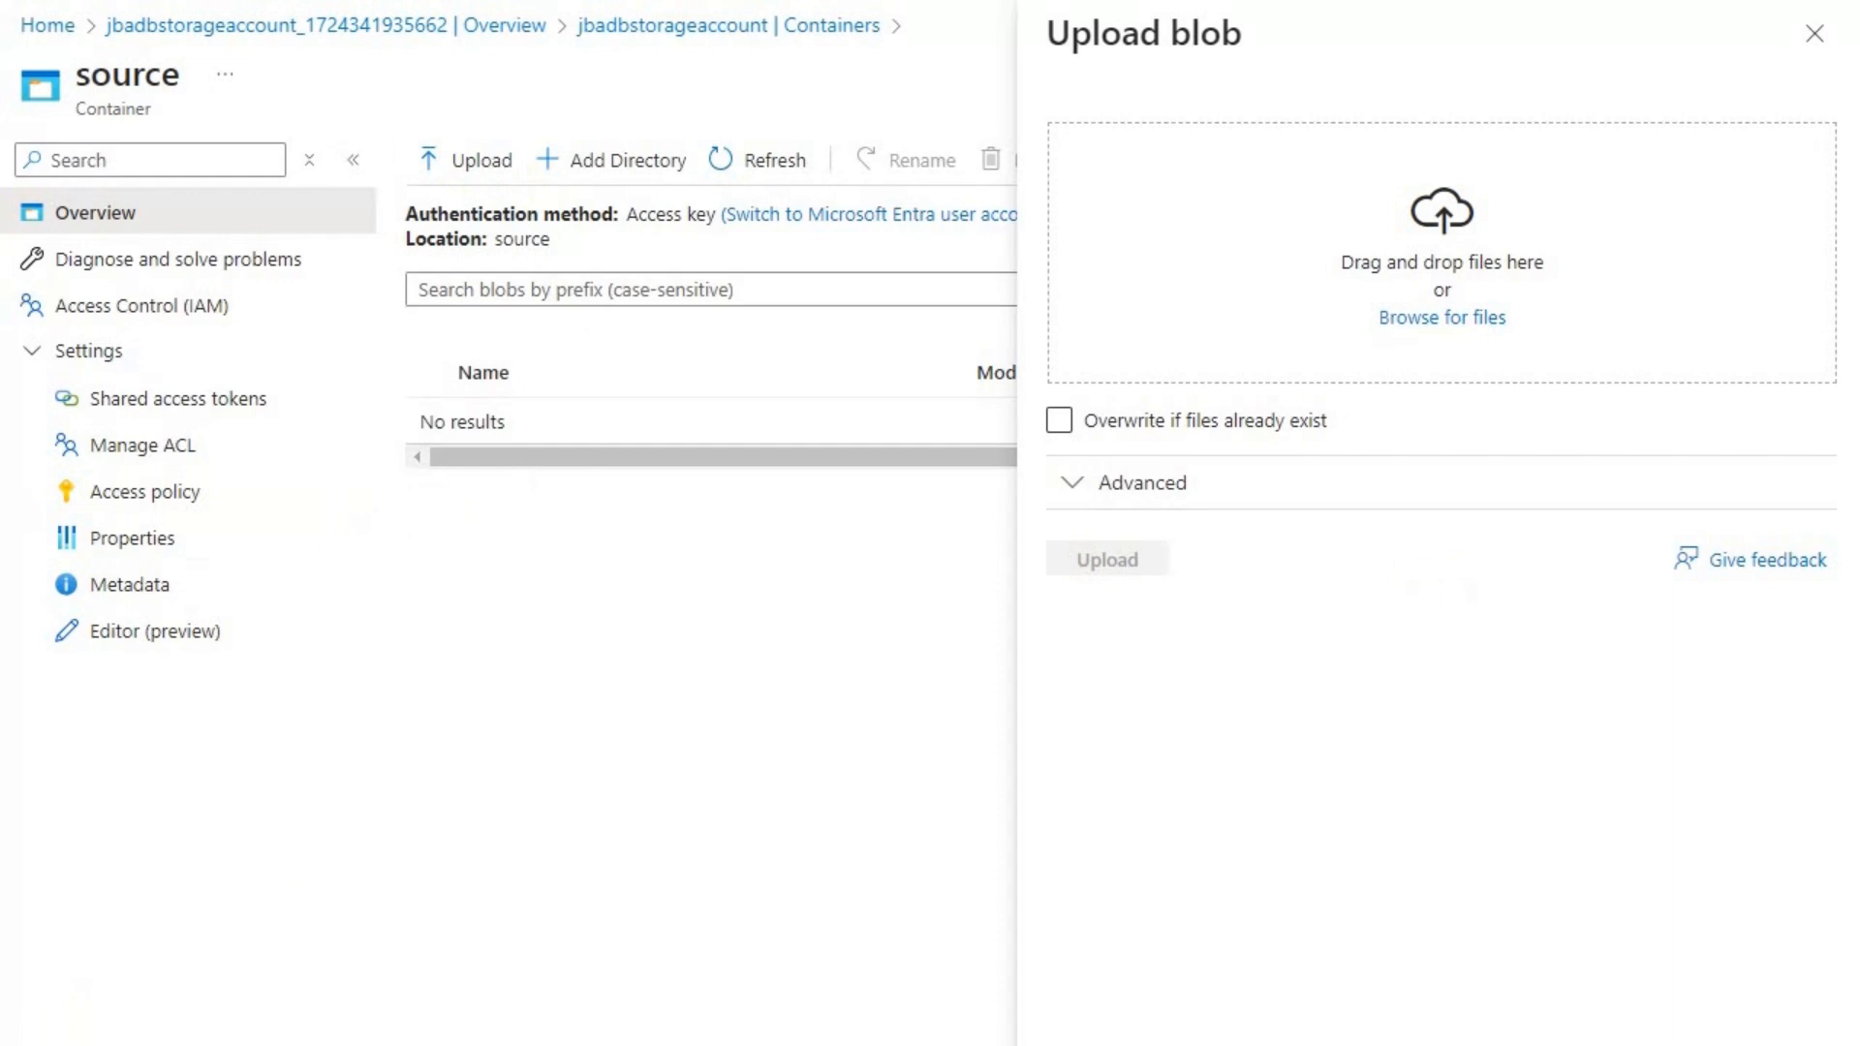
drag(892, 693, 1483, 354)
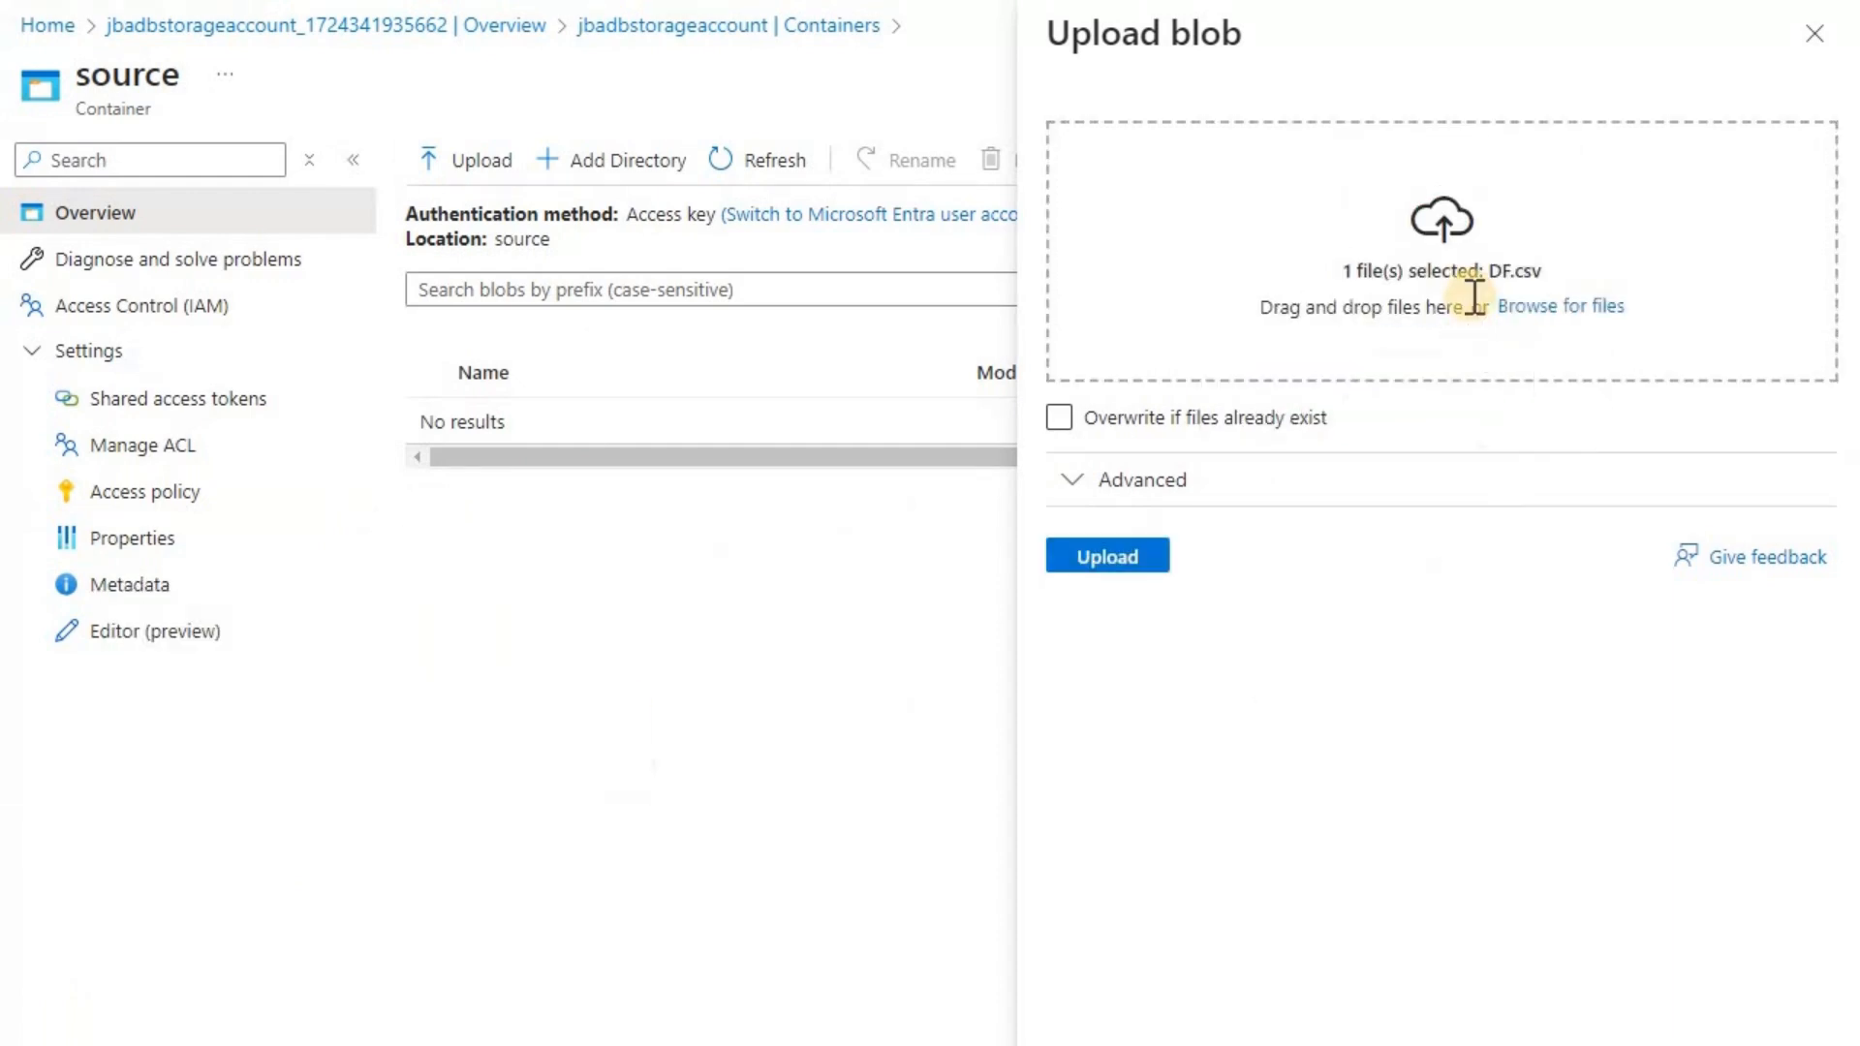
click(1114, 562)
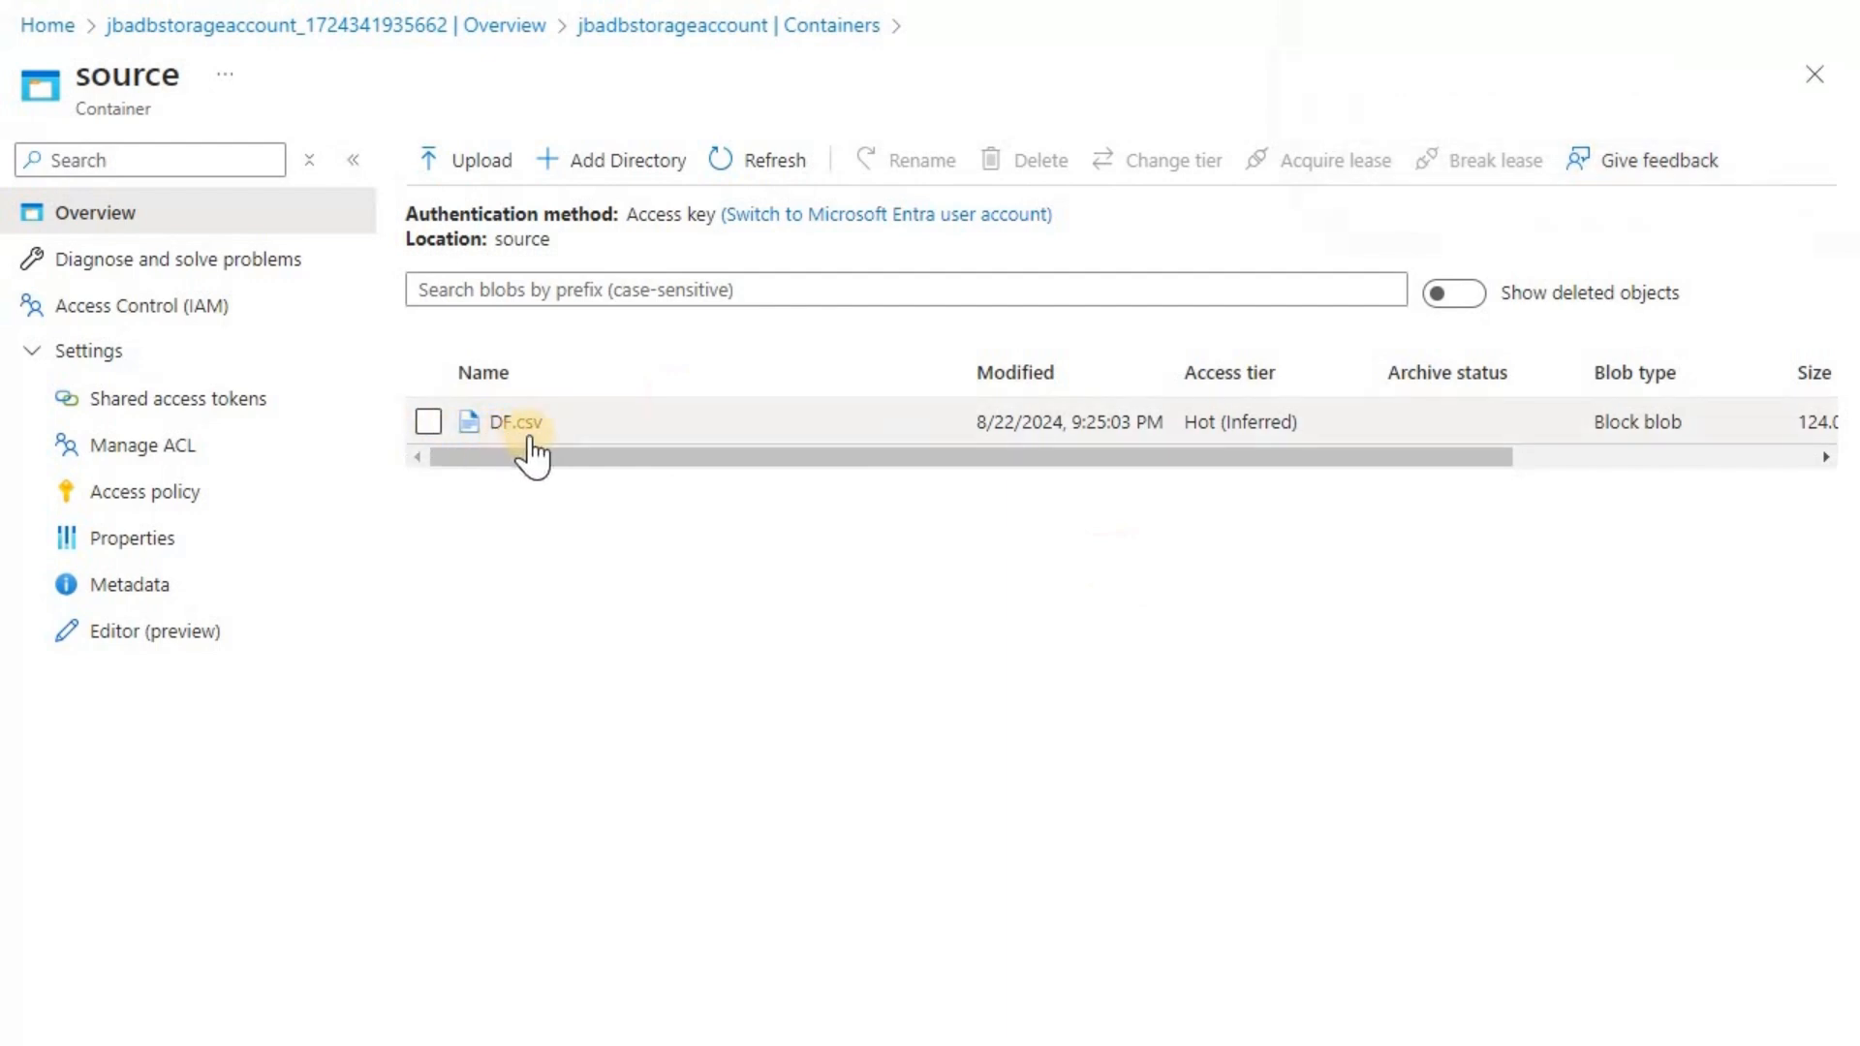
click(762, 38)
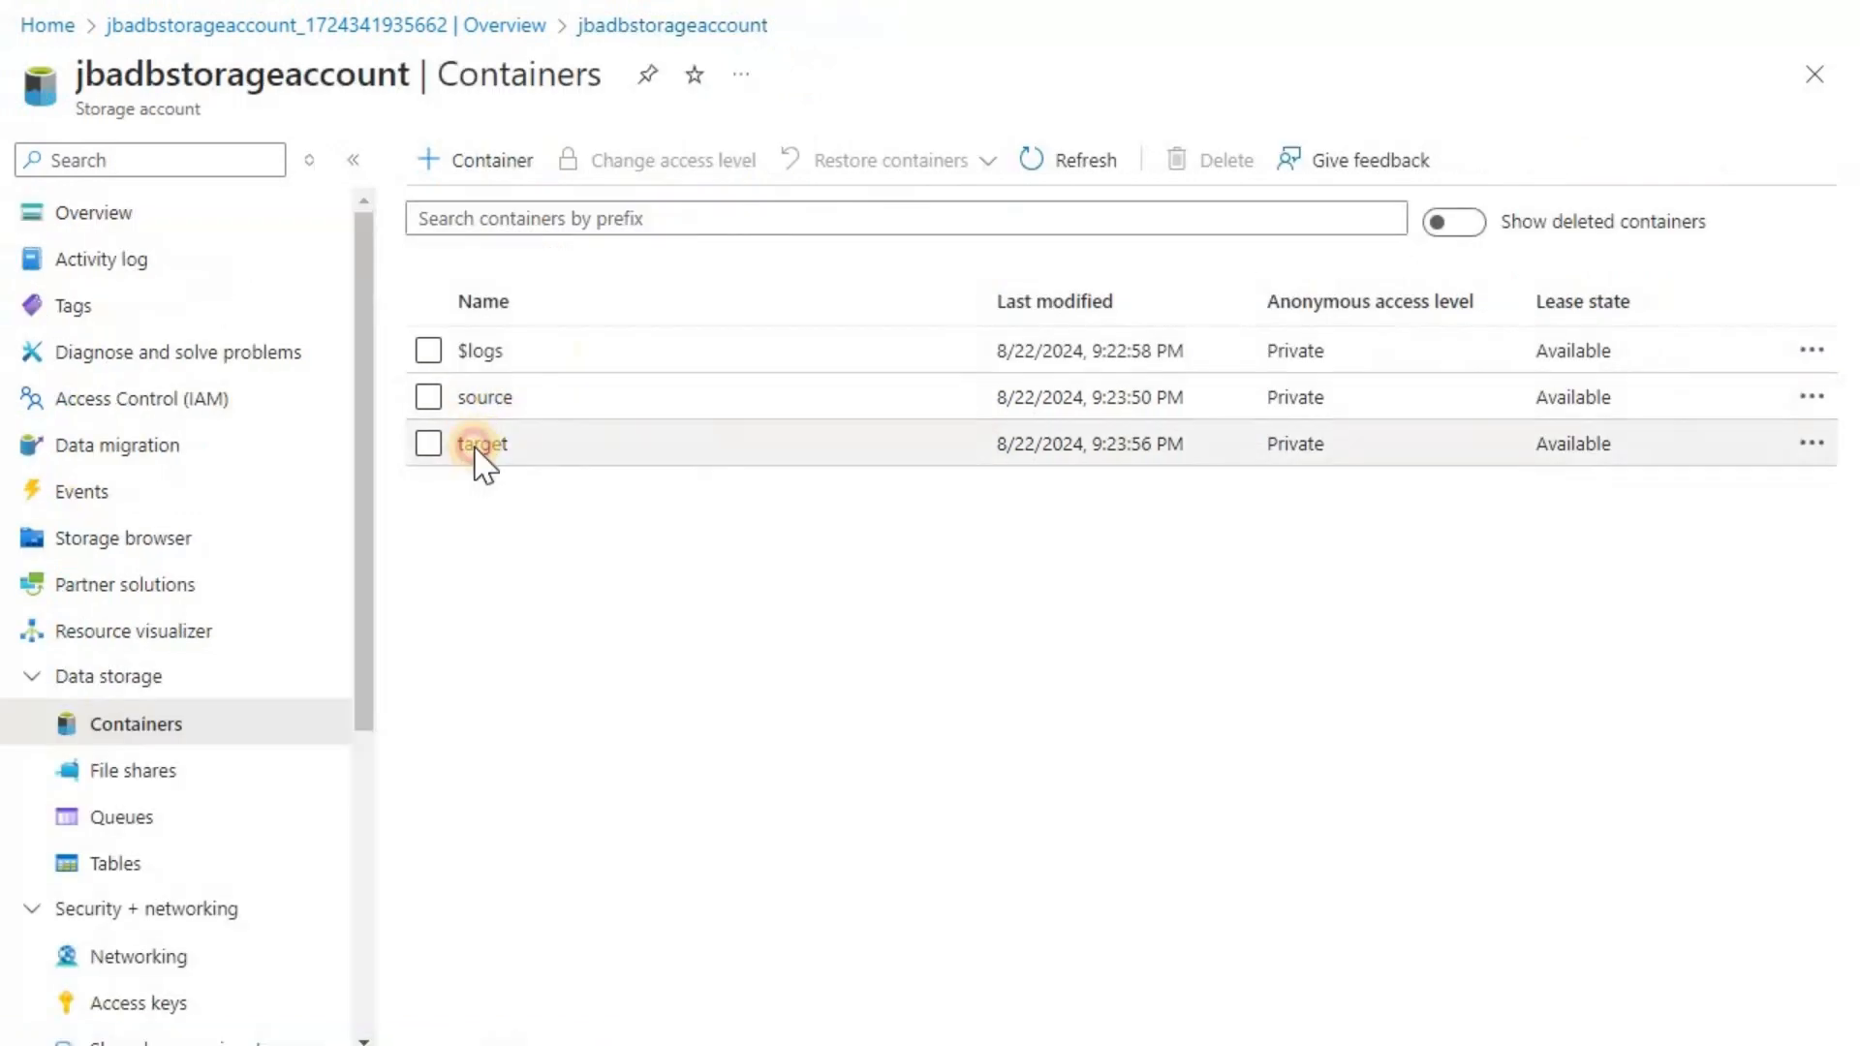
click(482, 444)
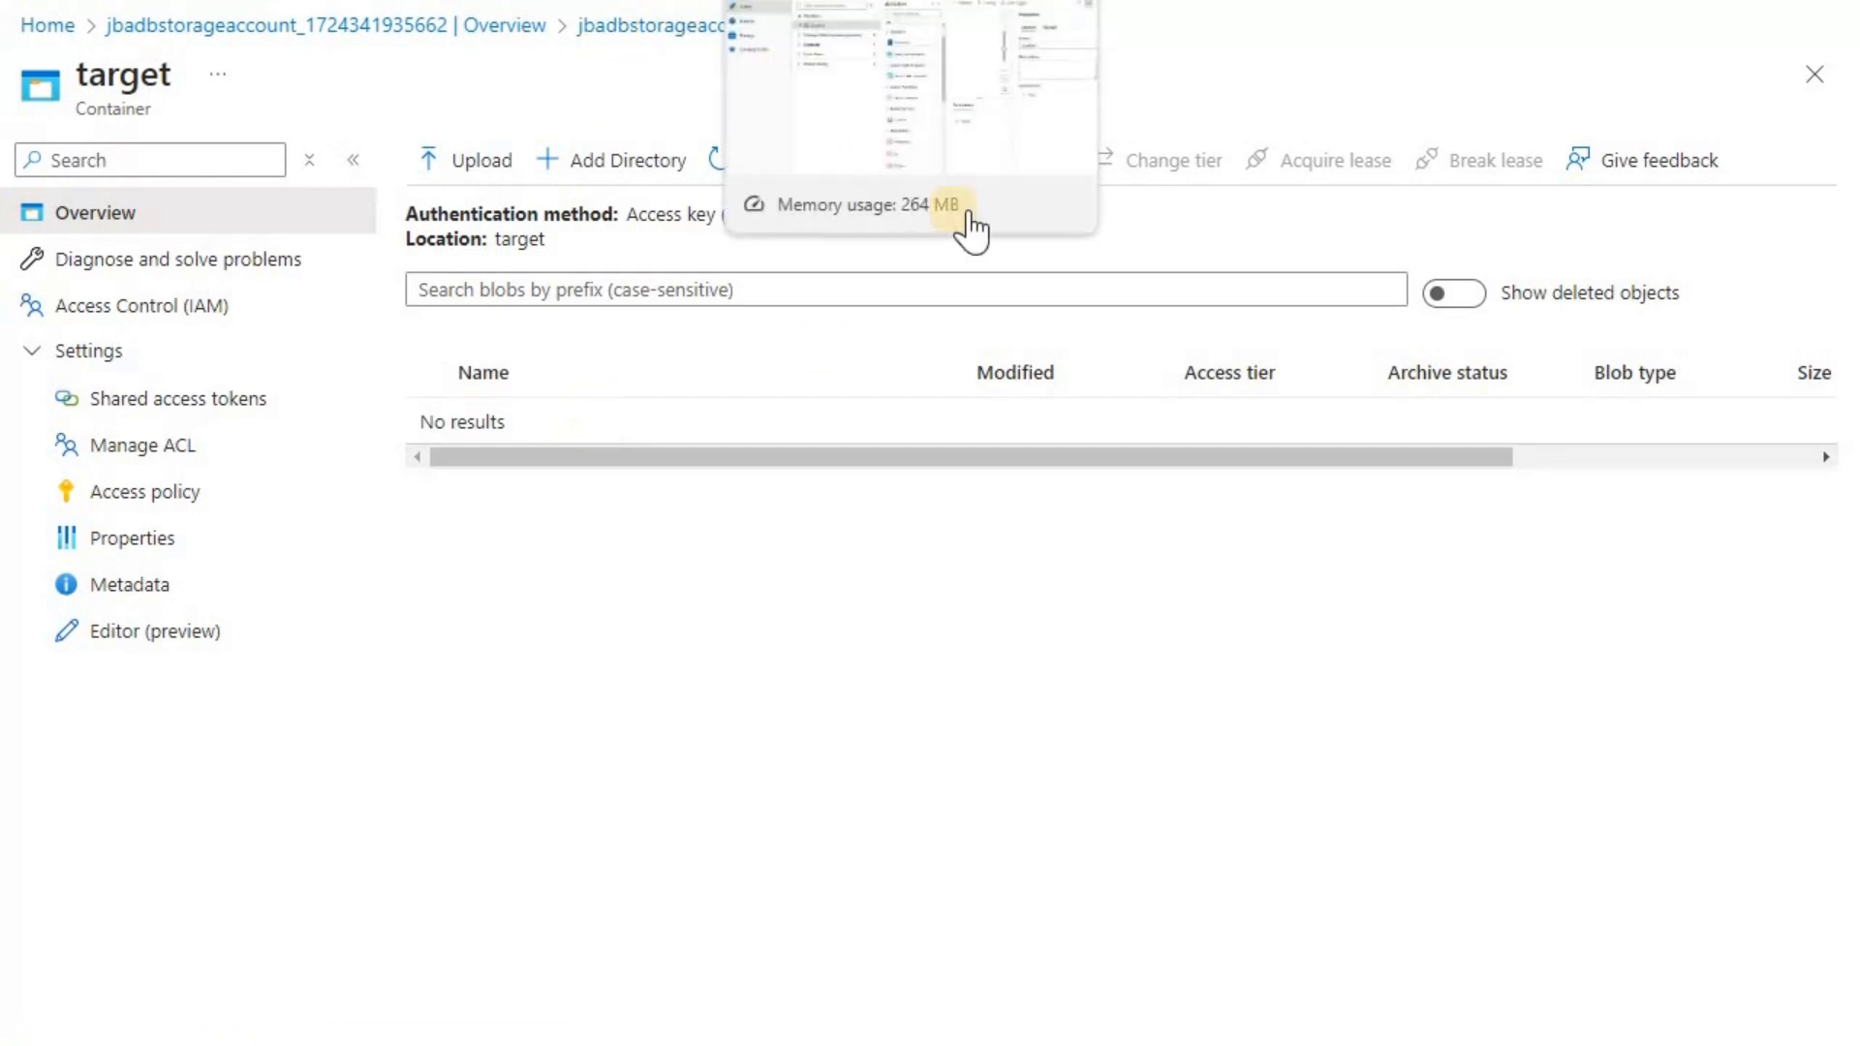
Switch to Azure Data Factory and open the management page for linked services
click(610, 159)
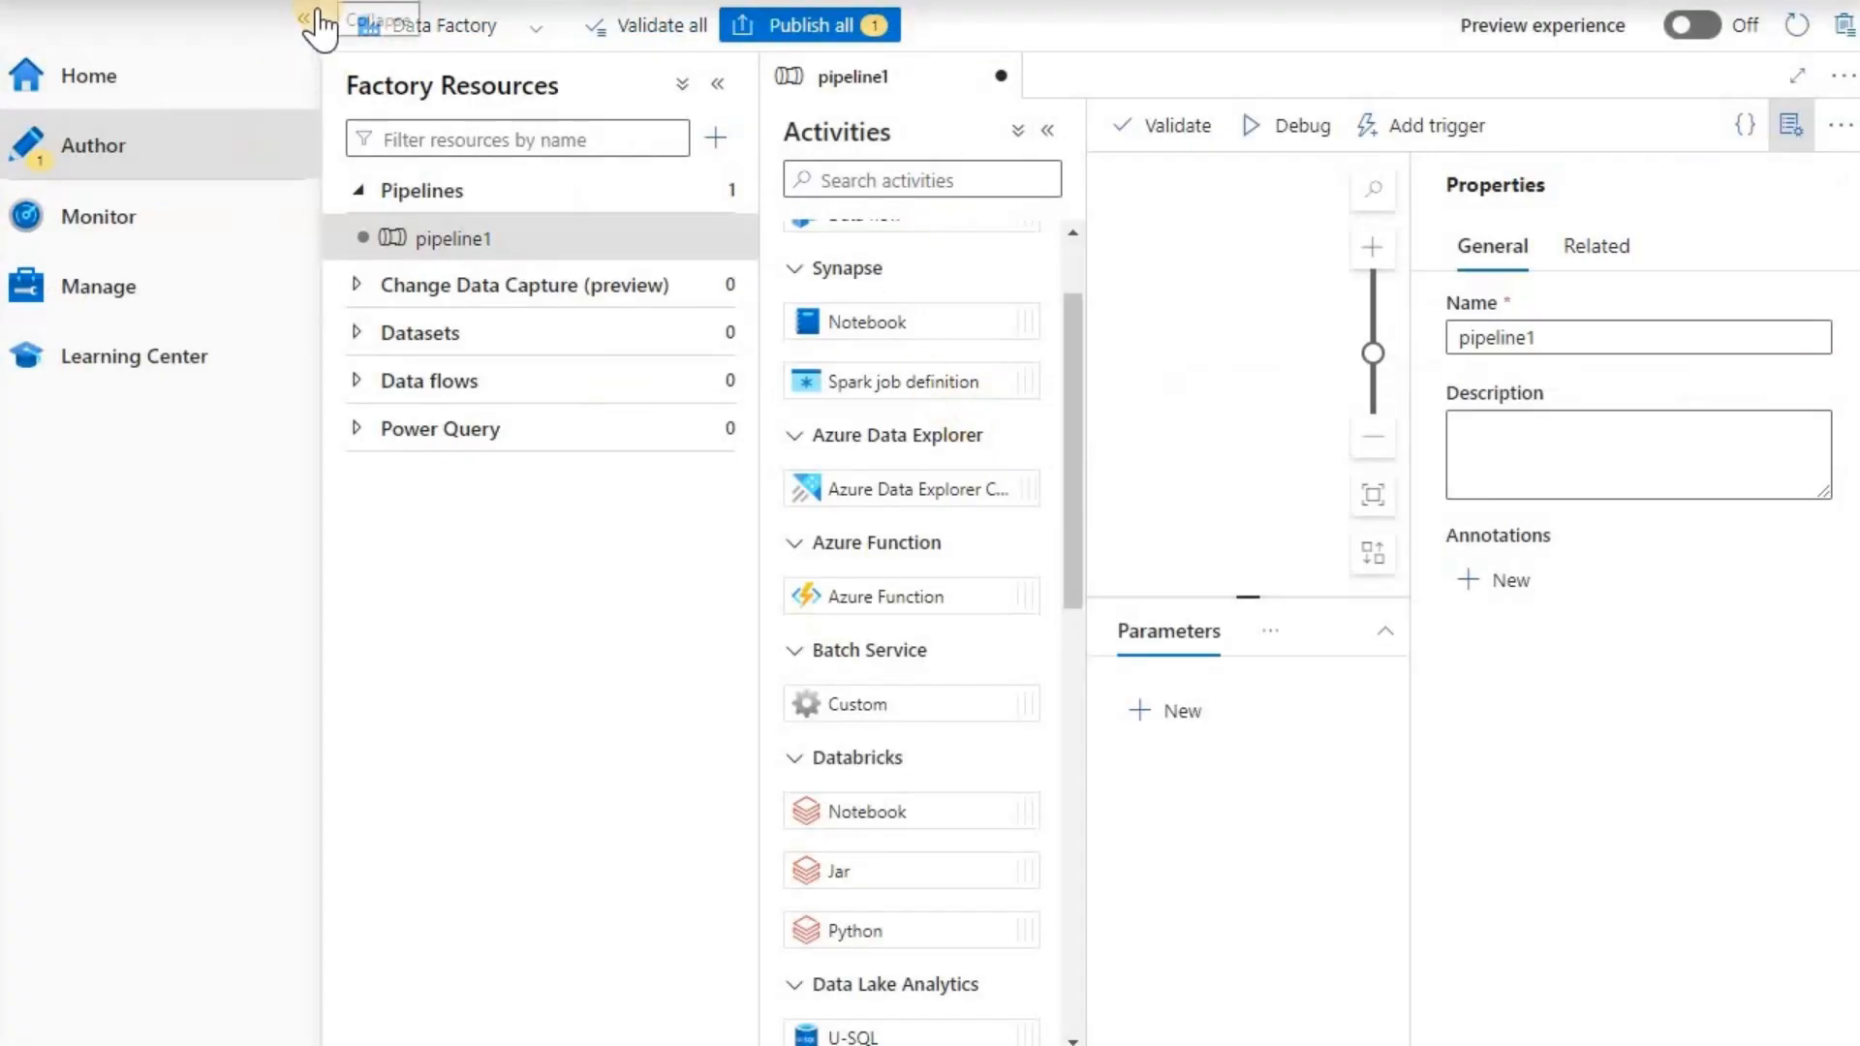
click(306, 19)
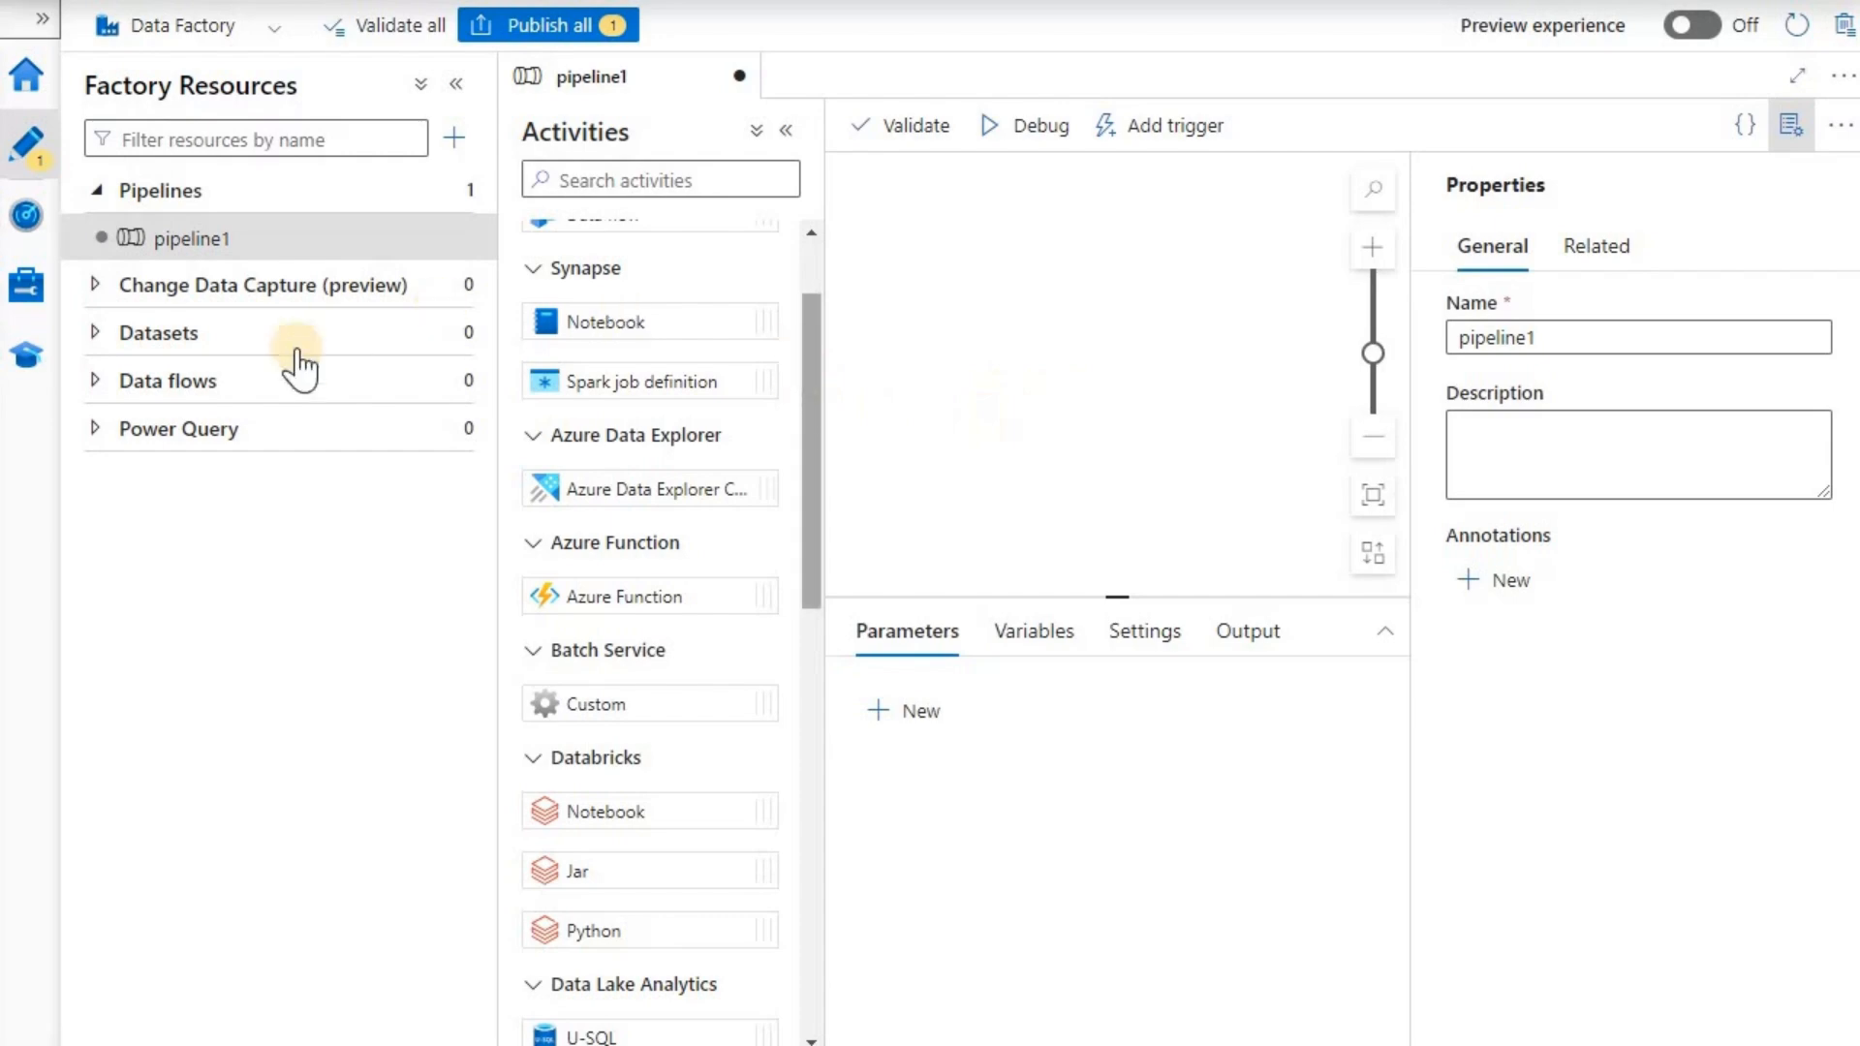
click(42, 22)
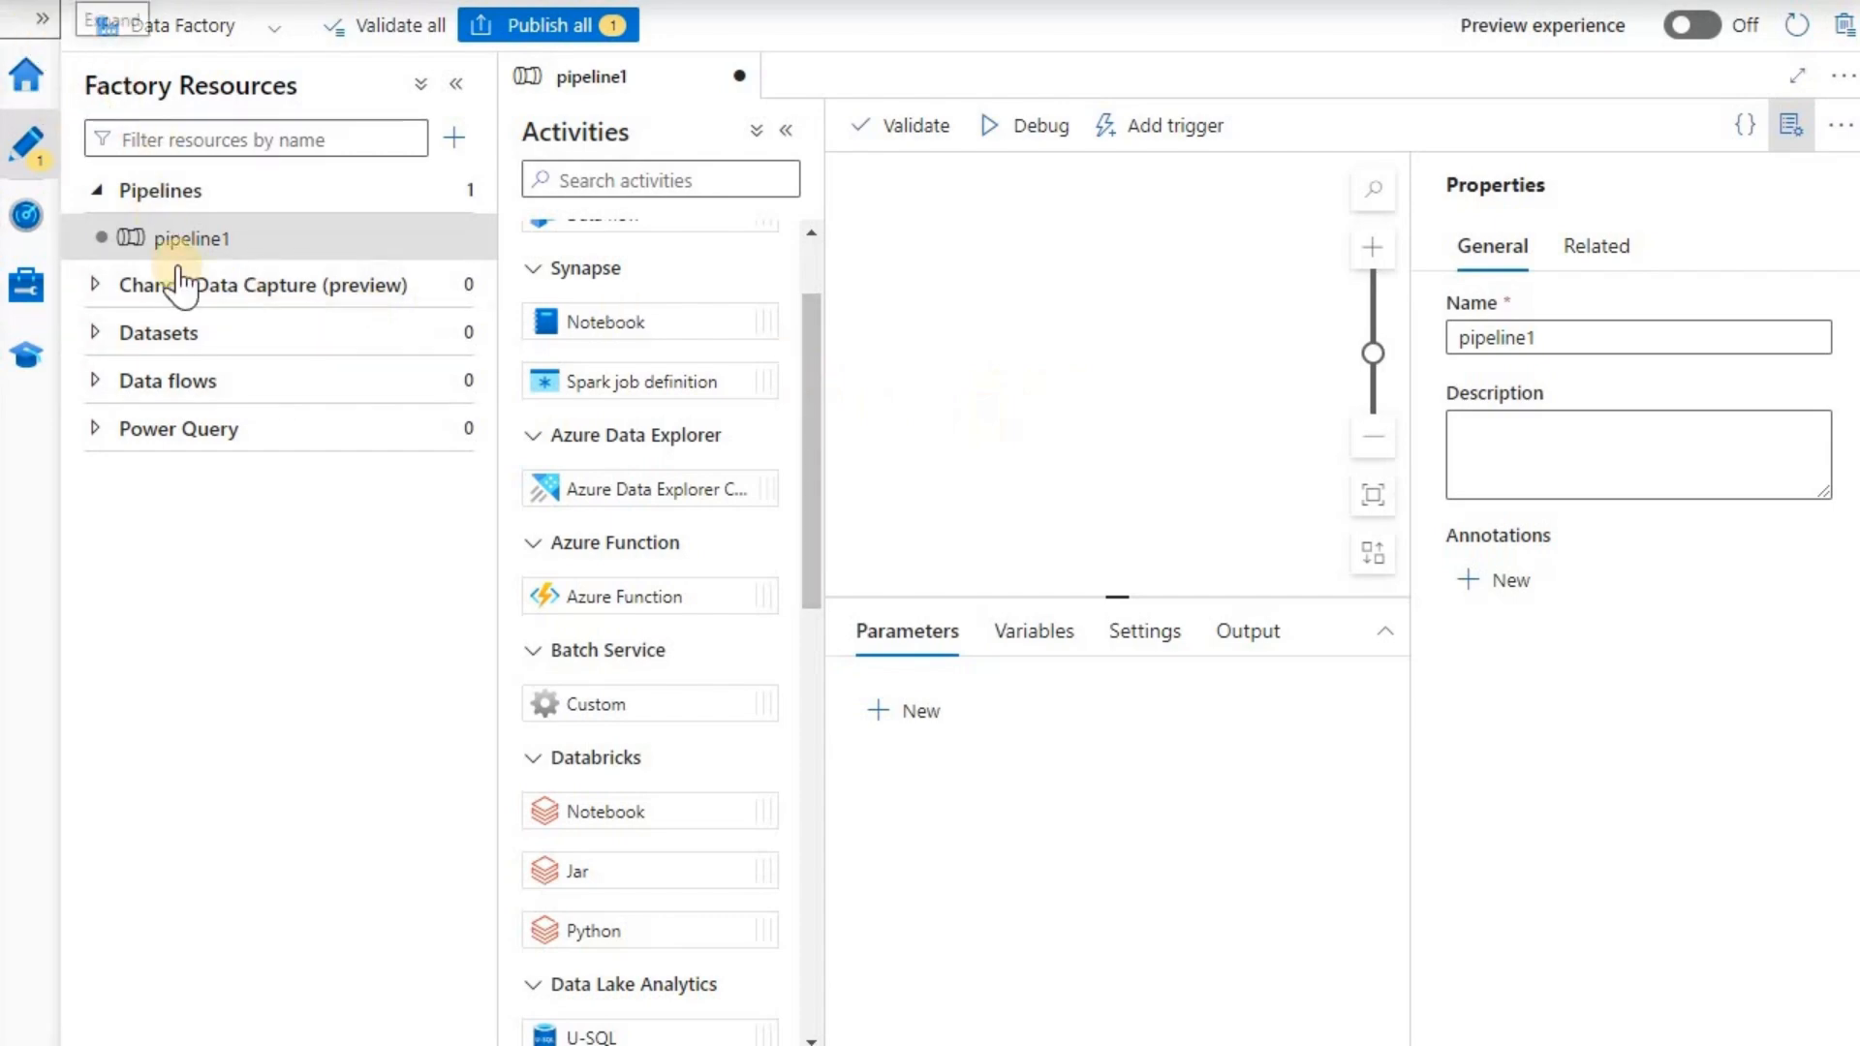
click(109, 286)
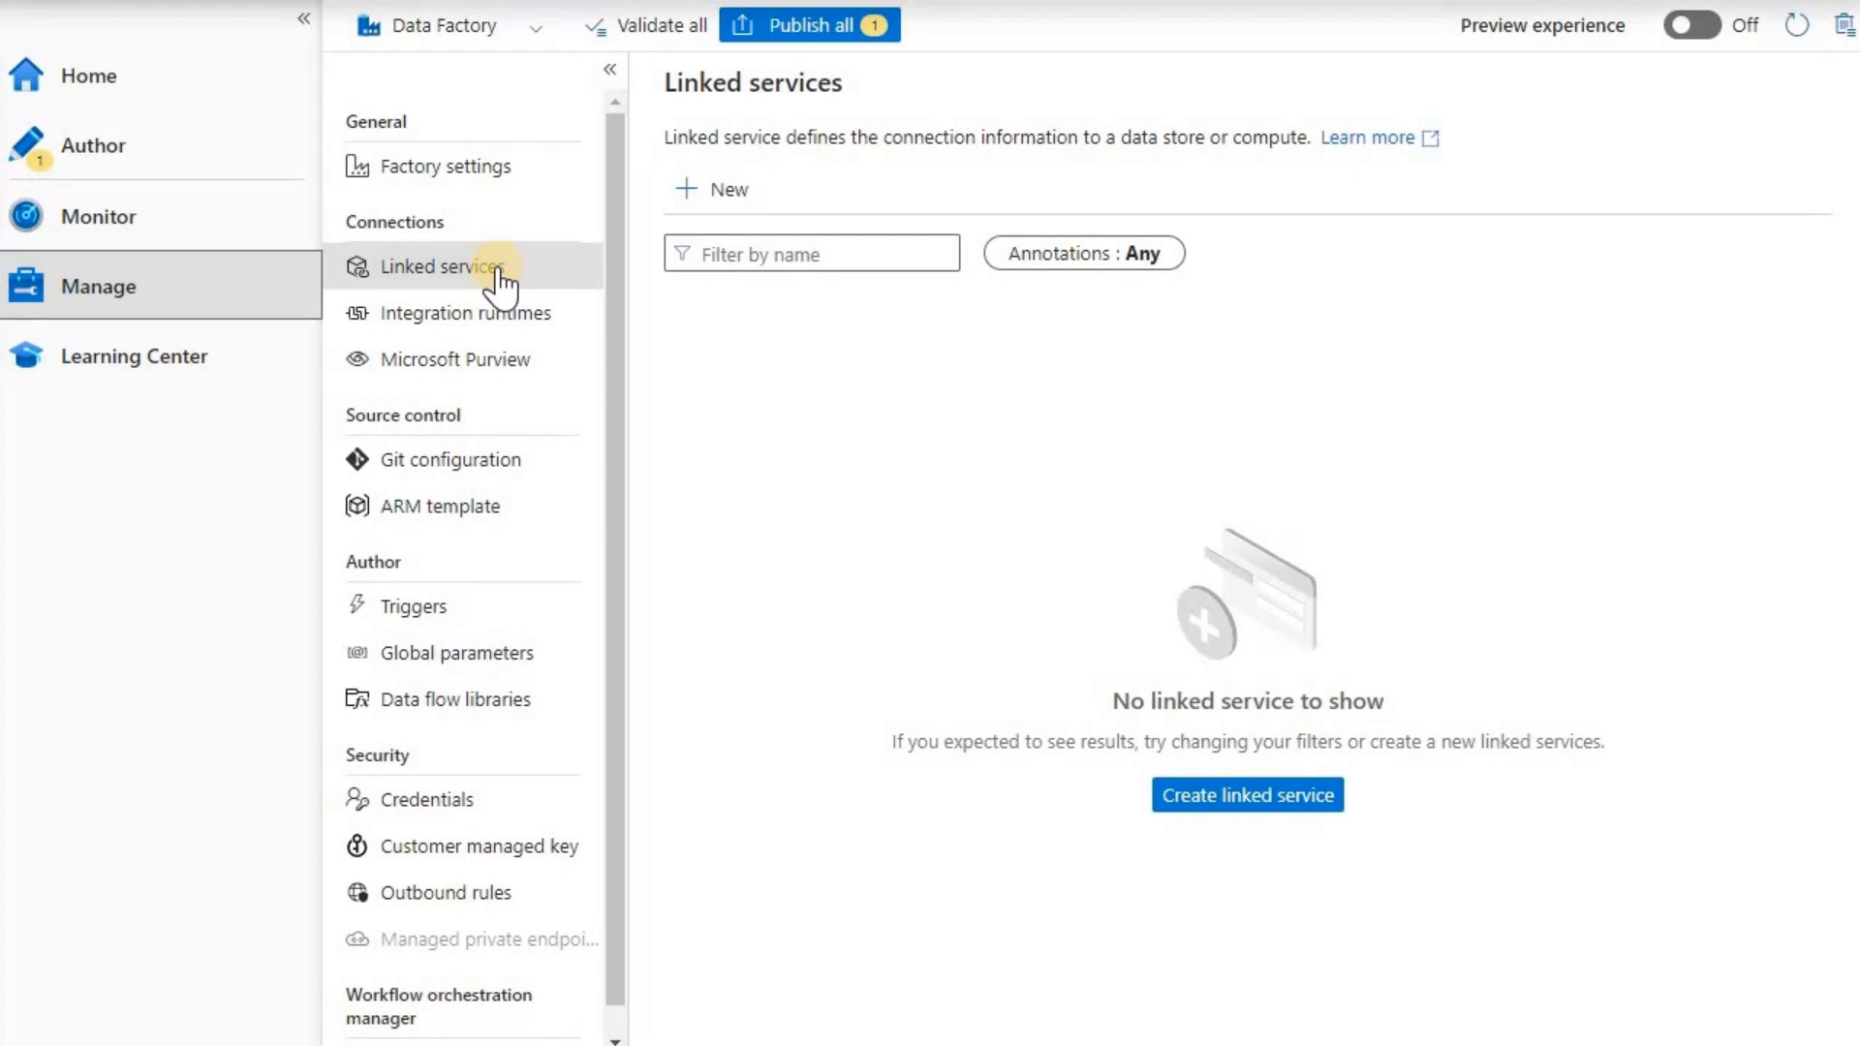
Start a new linked service with Azure Data Lake Storage Gen2 as its data store and continue to its settings
click(703, 200)
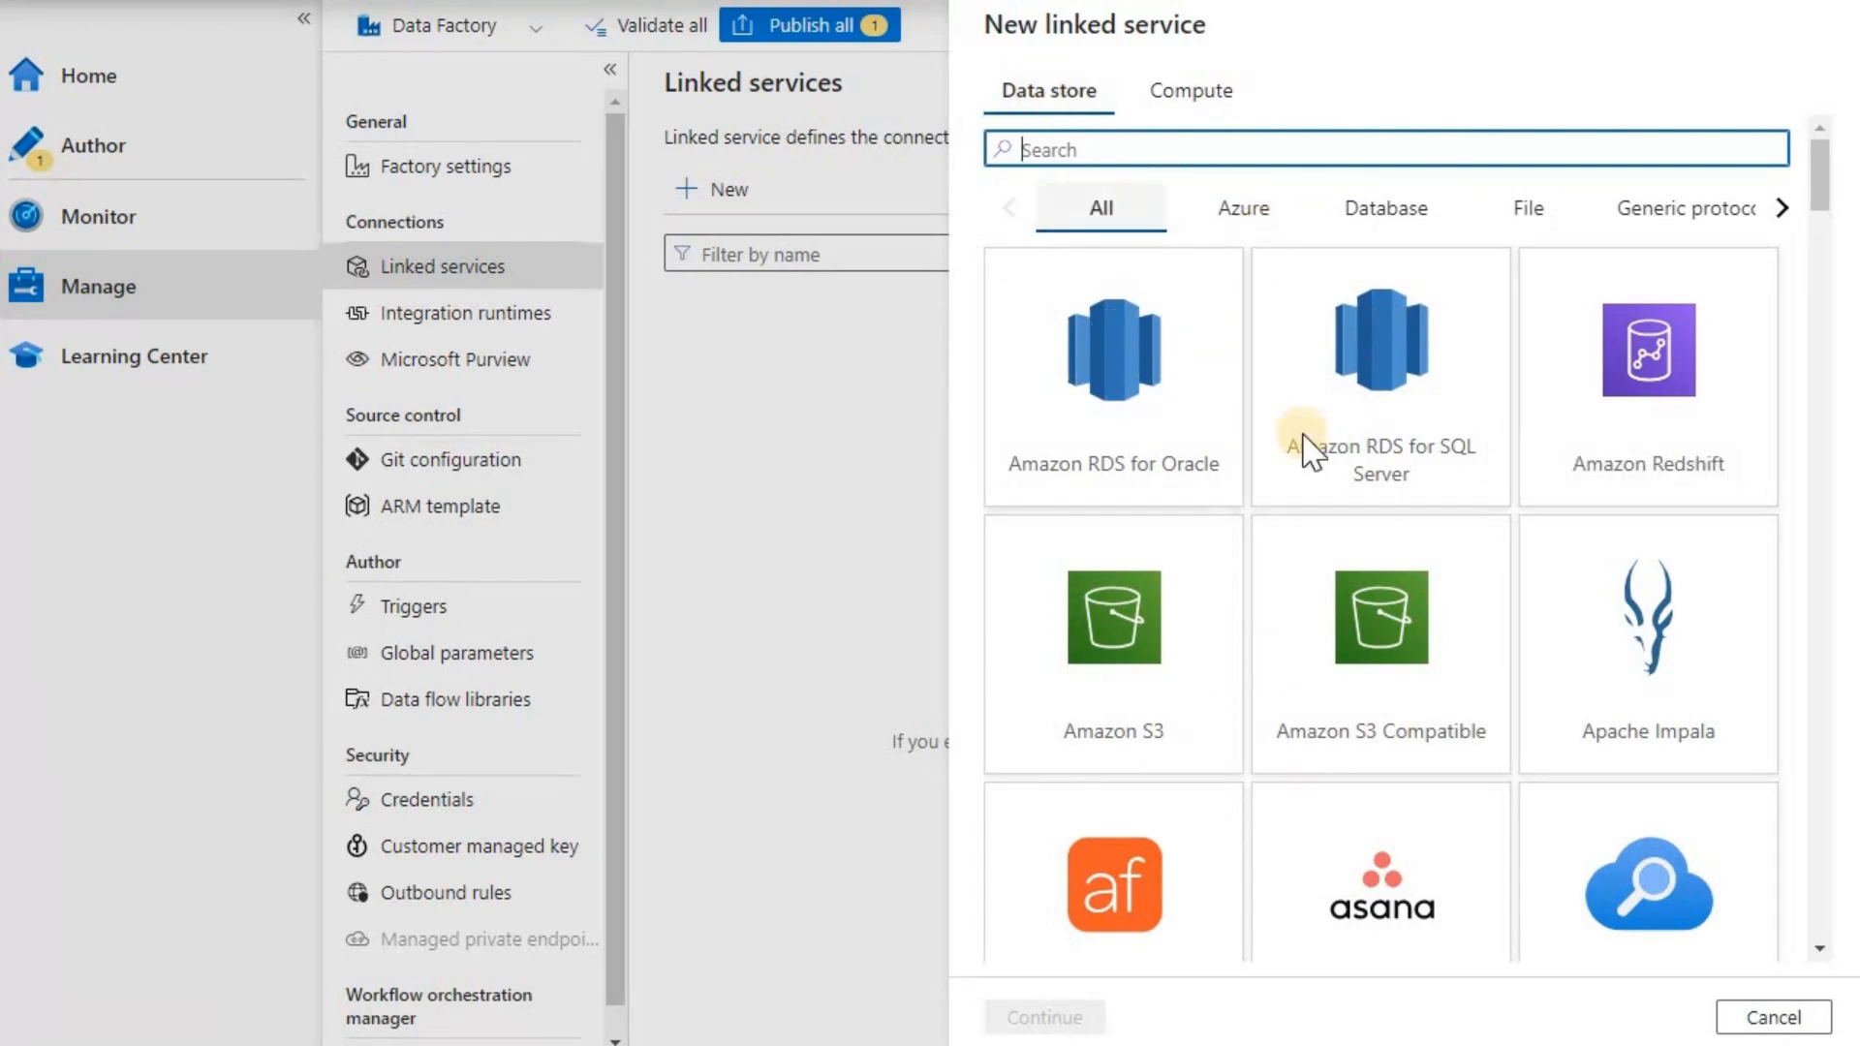
scroll(1360, 440, down, 3)
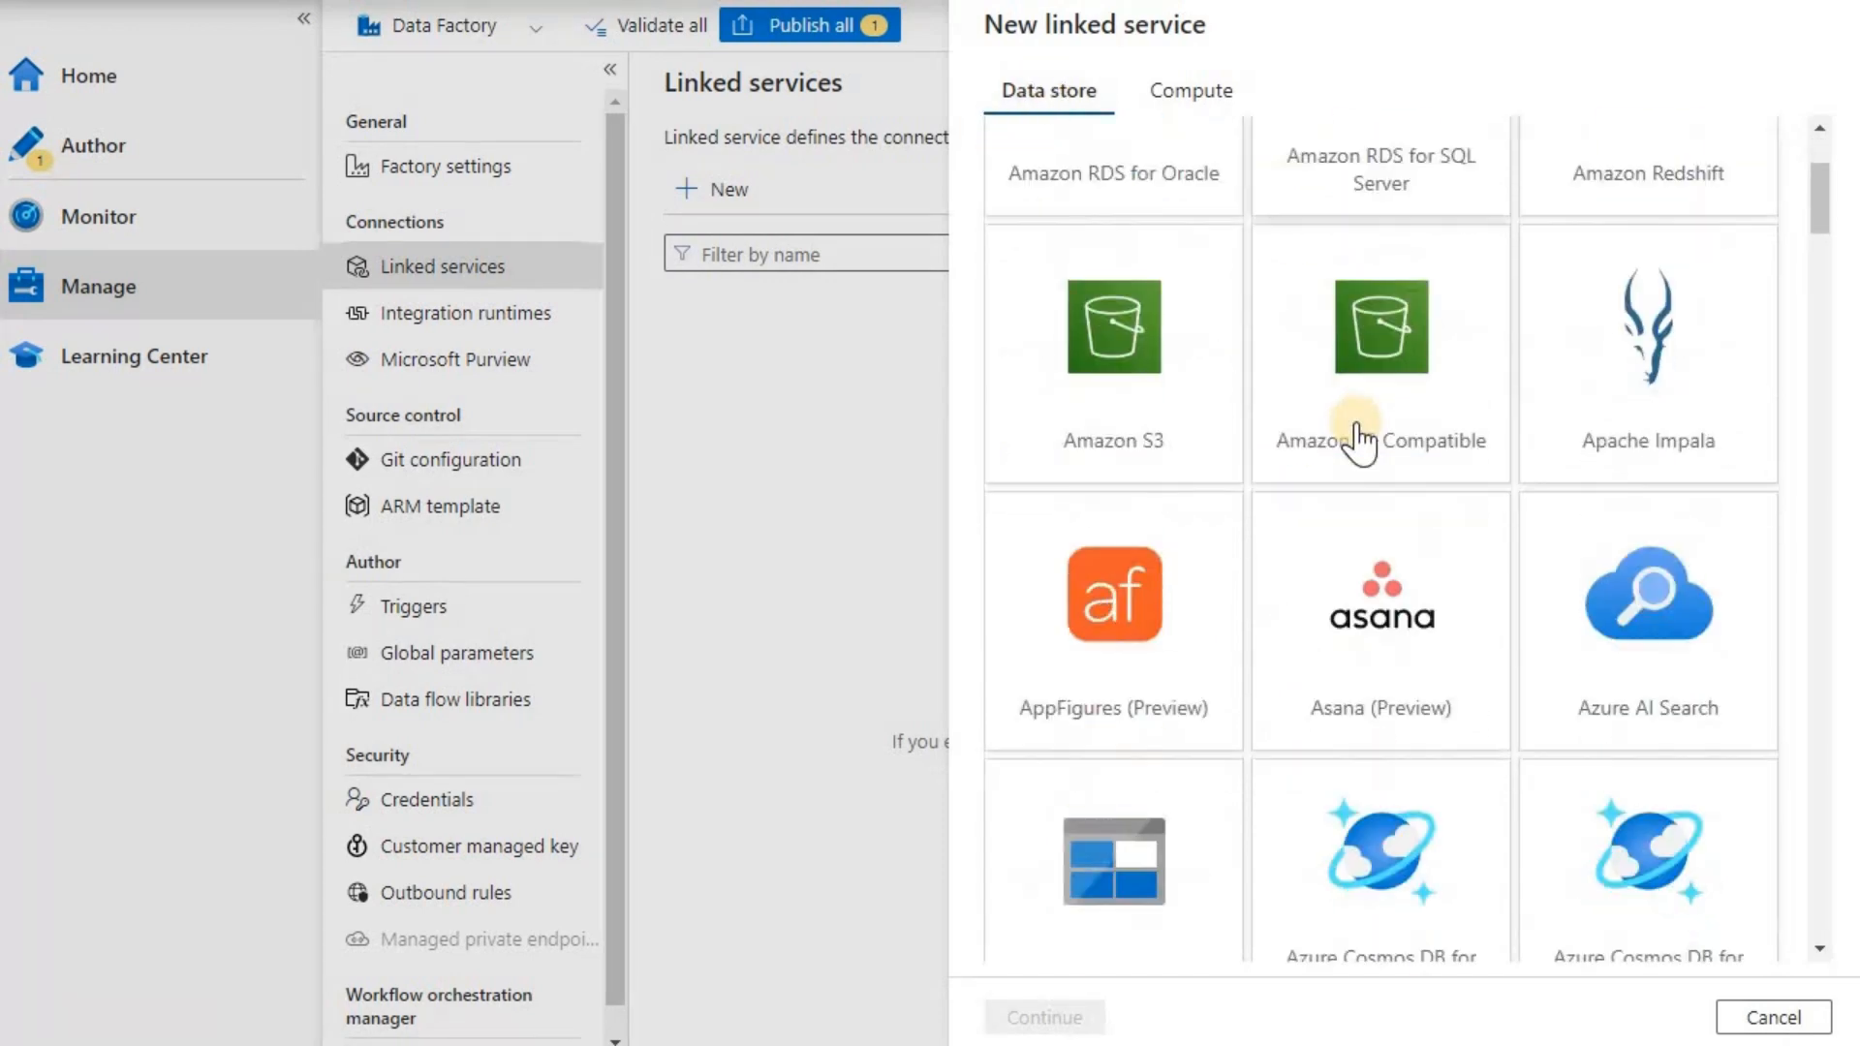
scroll(1360, 441, down, 20)
scroll(1356, 441, down, 4)
scroll(1366, 441, up, 20)
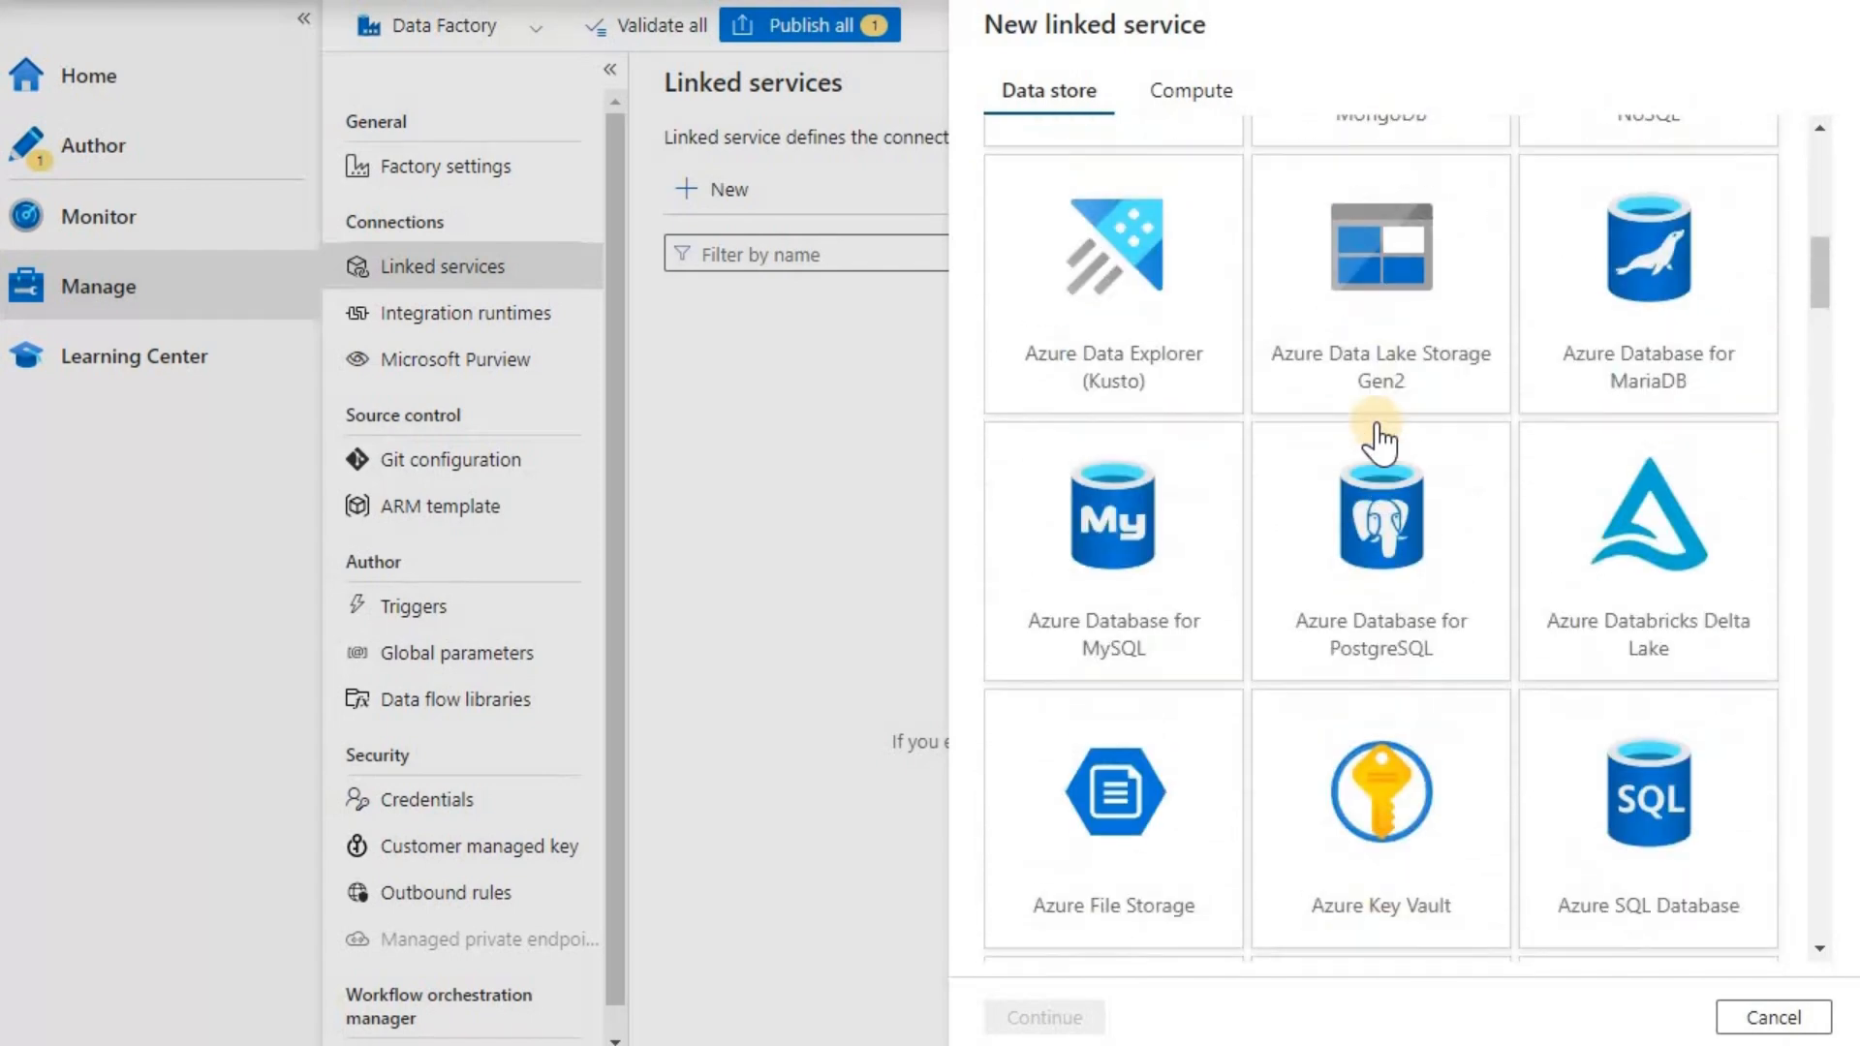
scroll(1379, 443, up, 12)
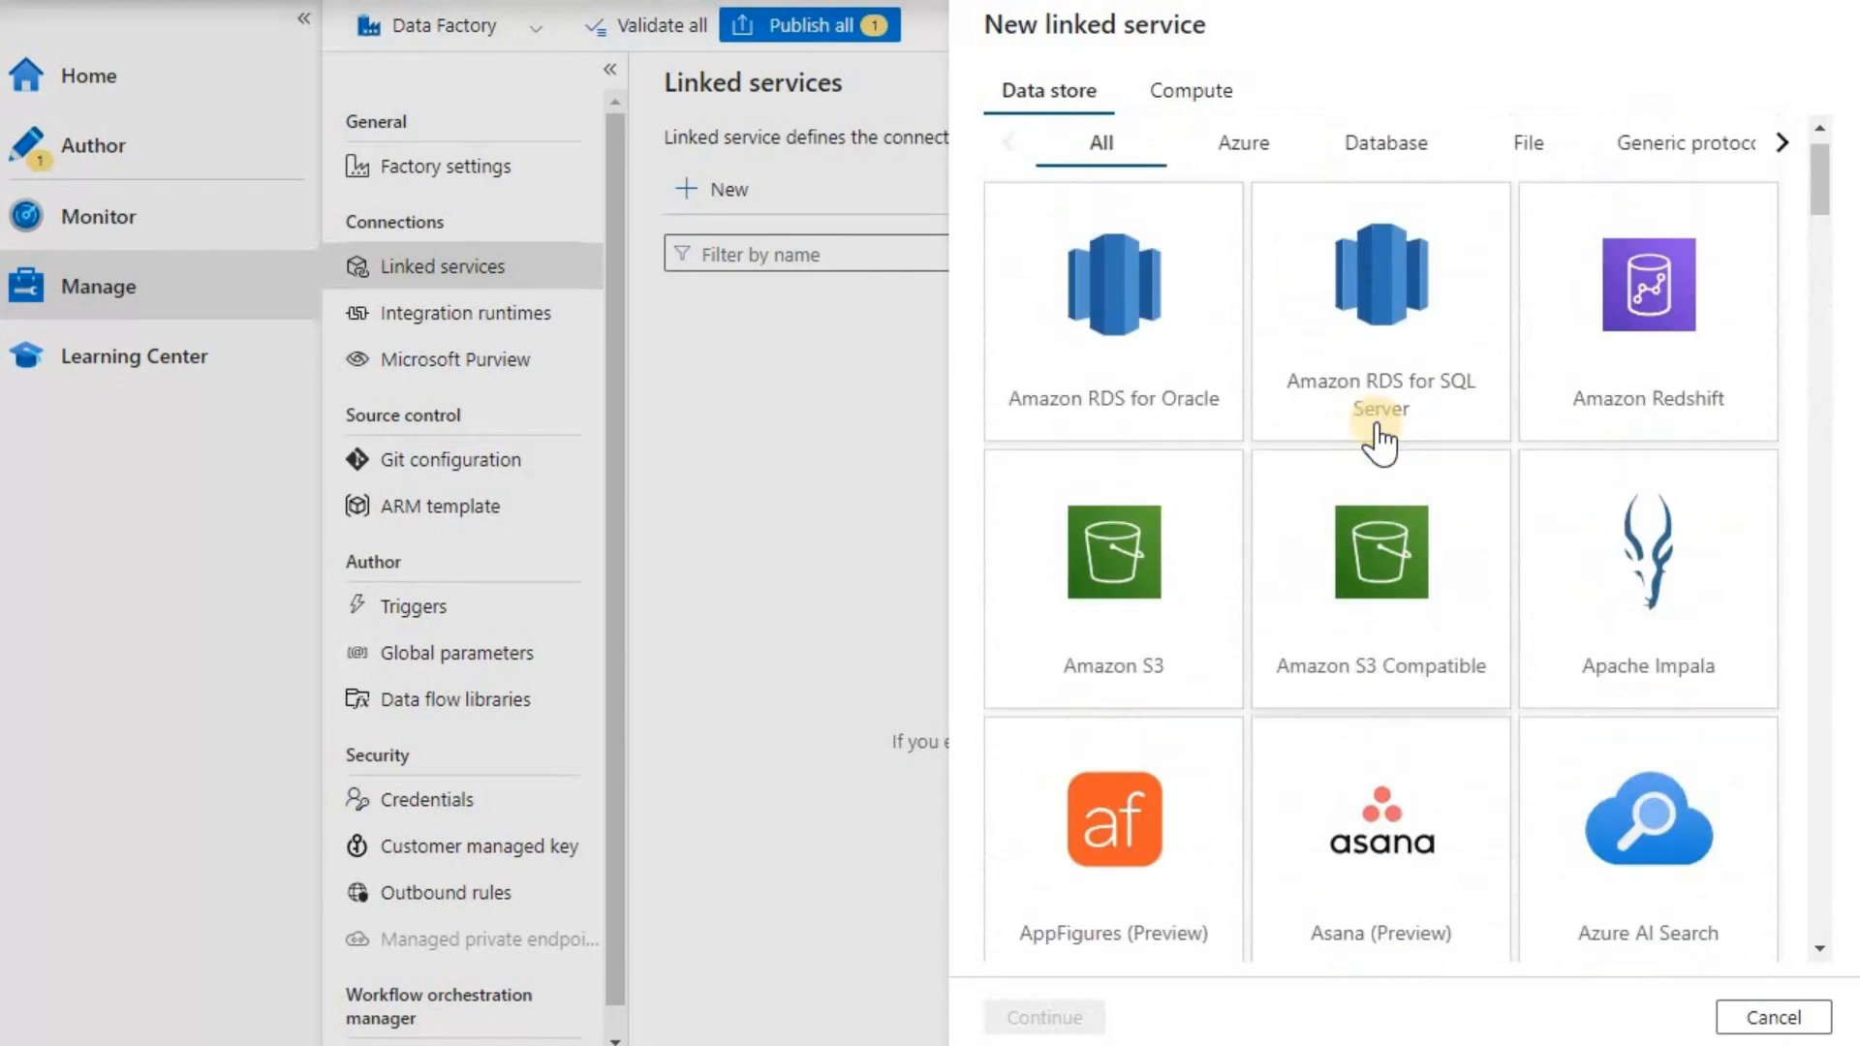
scroll(1380, 441, up, 2)
scroll(1380, 441, down, 9)
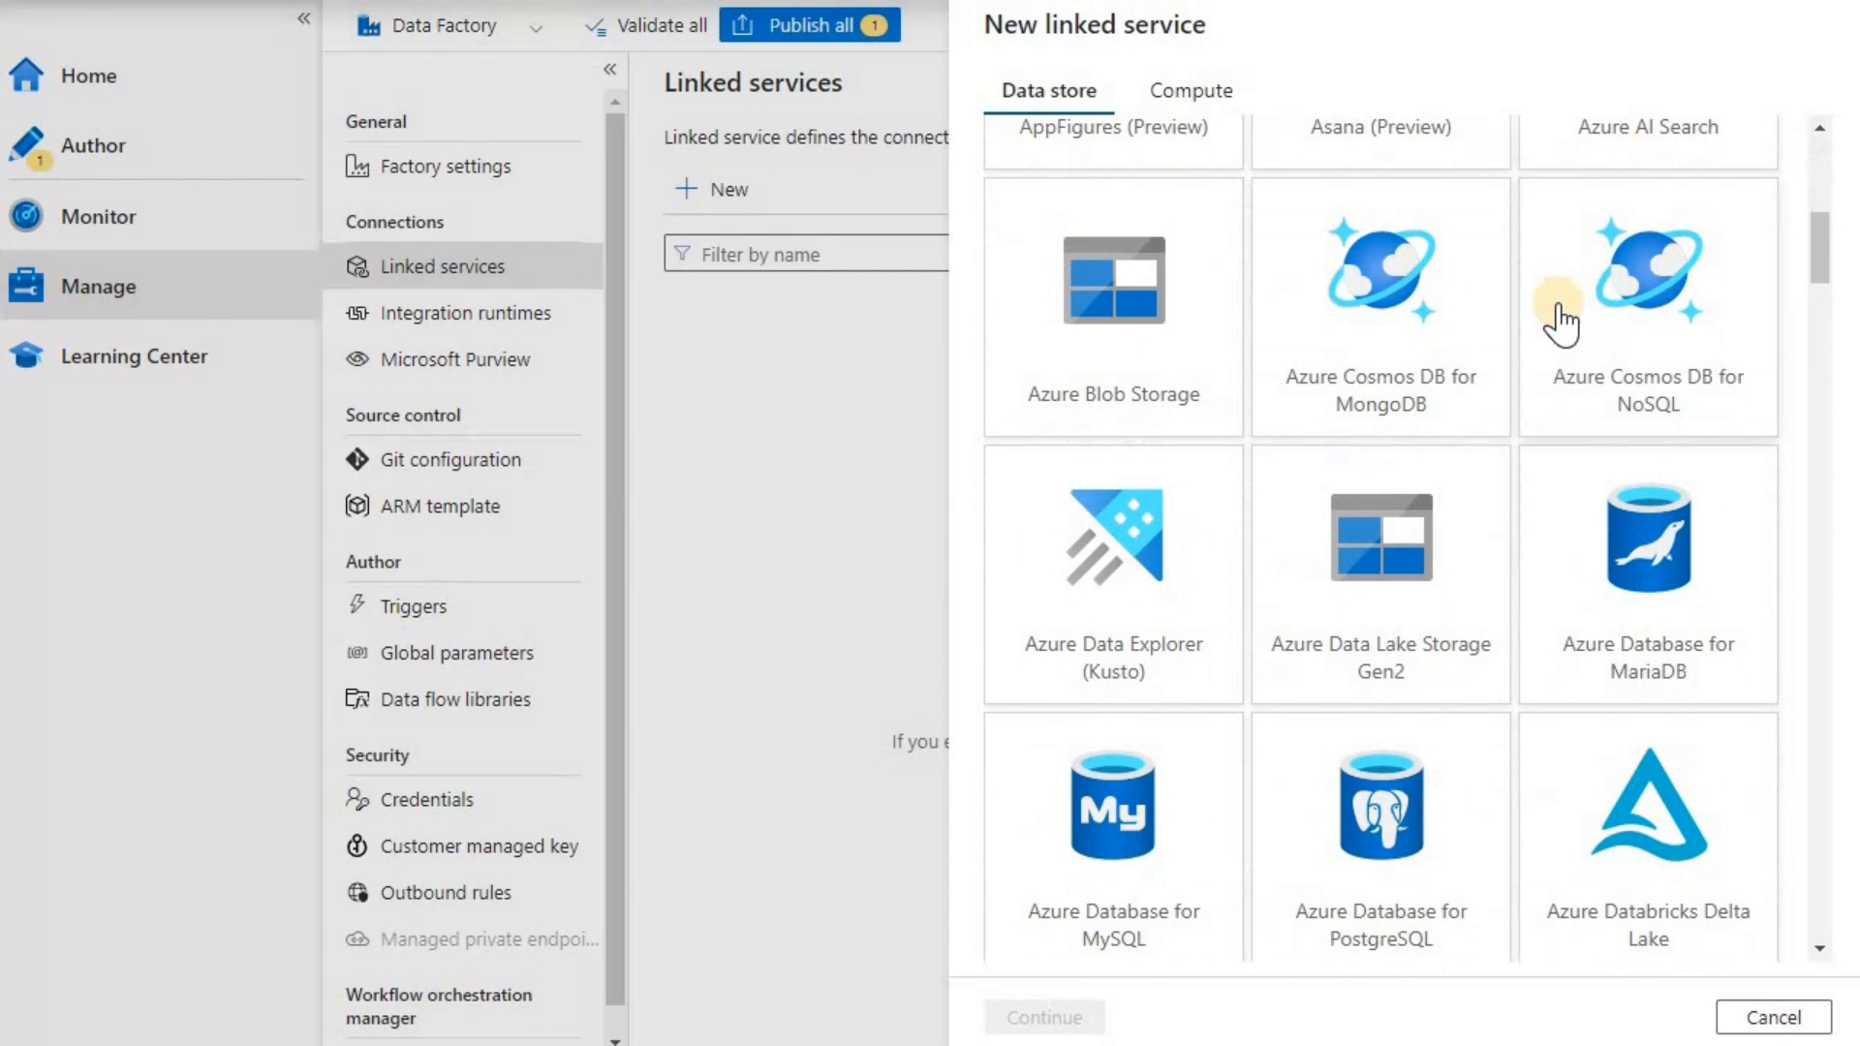
click(1405, 581)
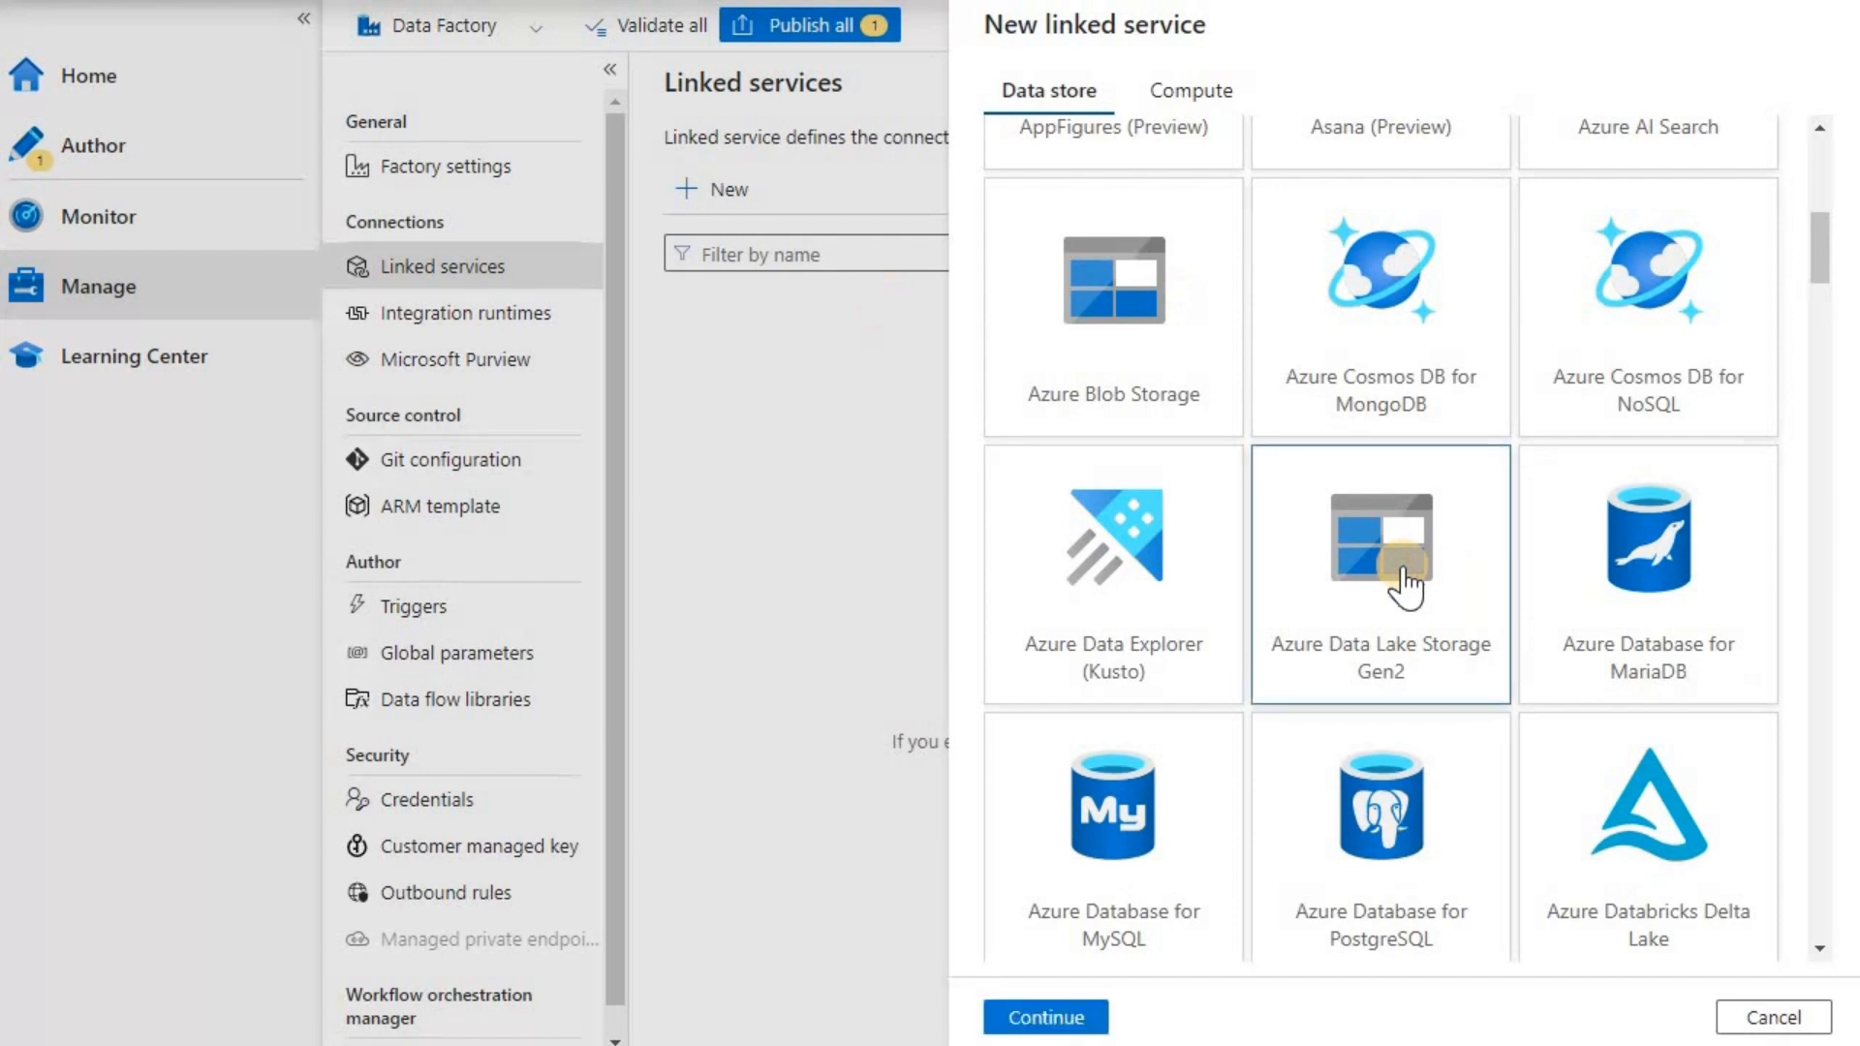
click(1065, 1018)
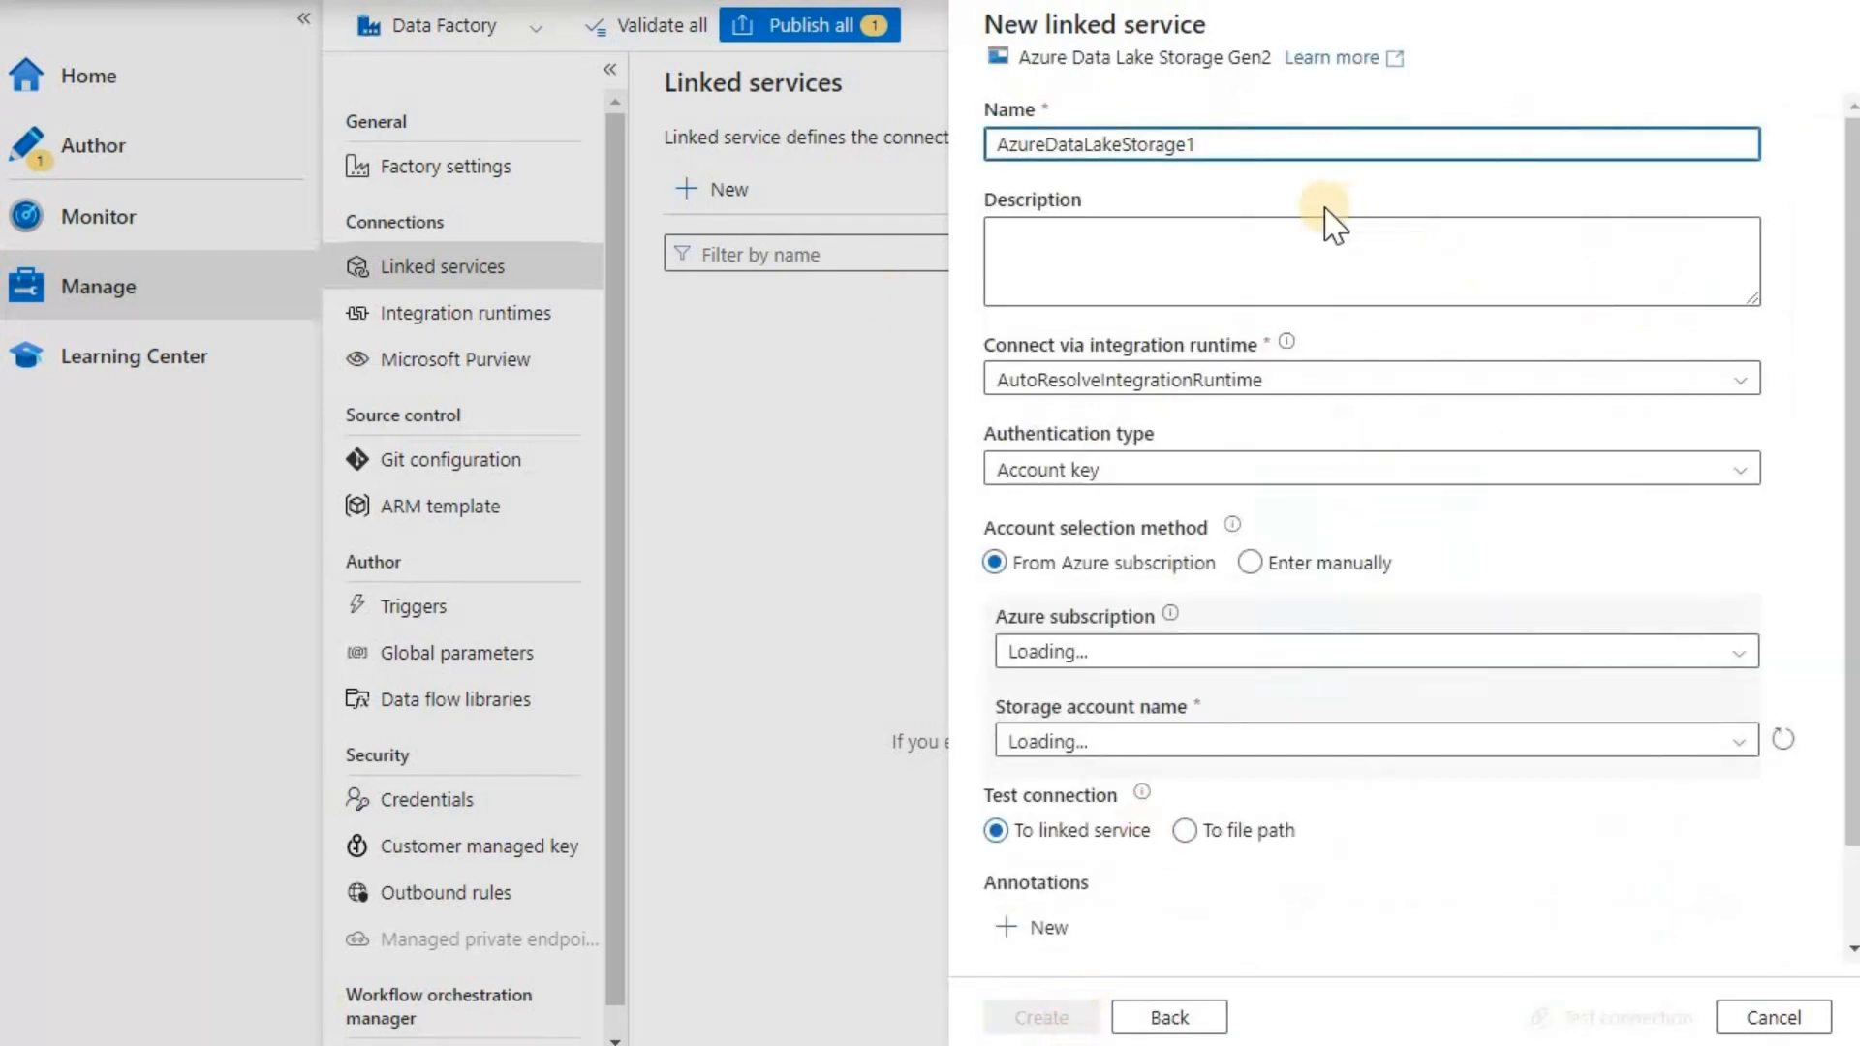
Name the linked service jbadbstorageaccount_source_target and copy that name
drag(1284, 144, 799, 145)
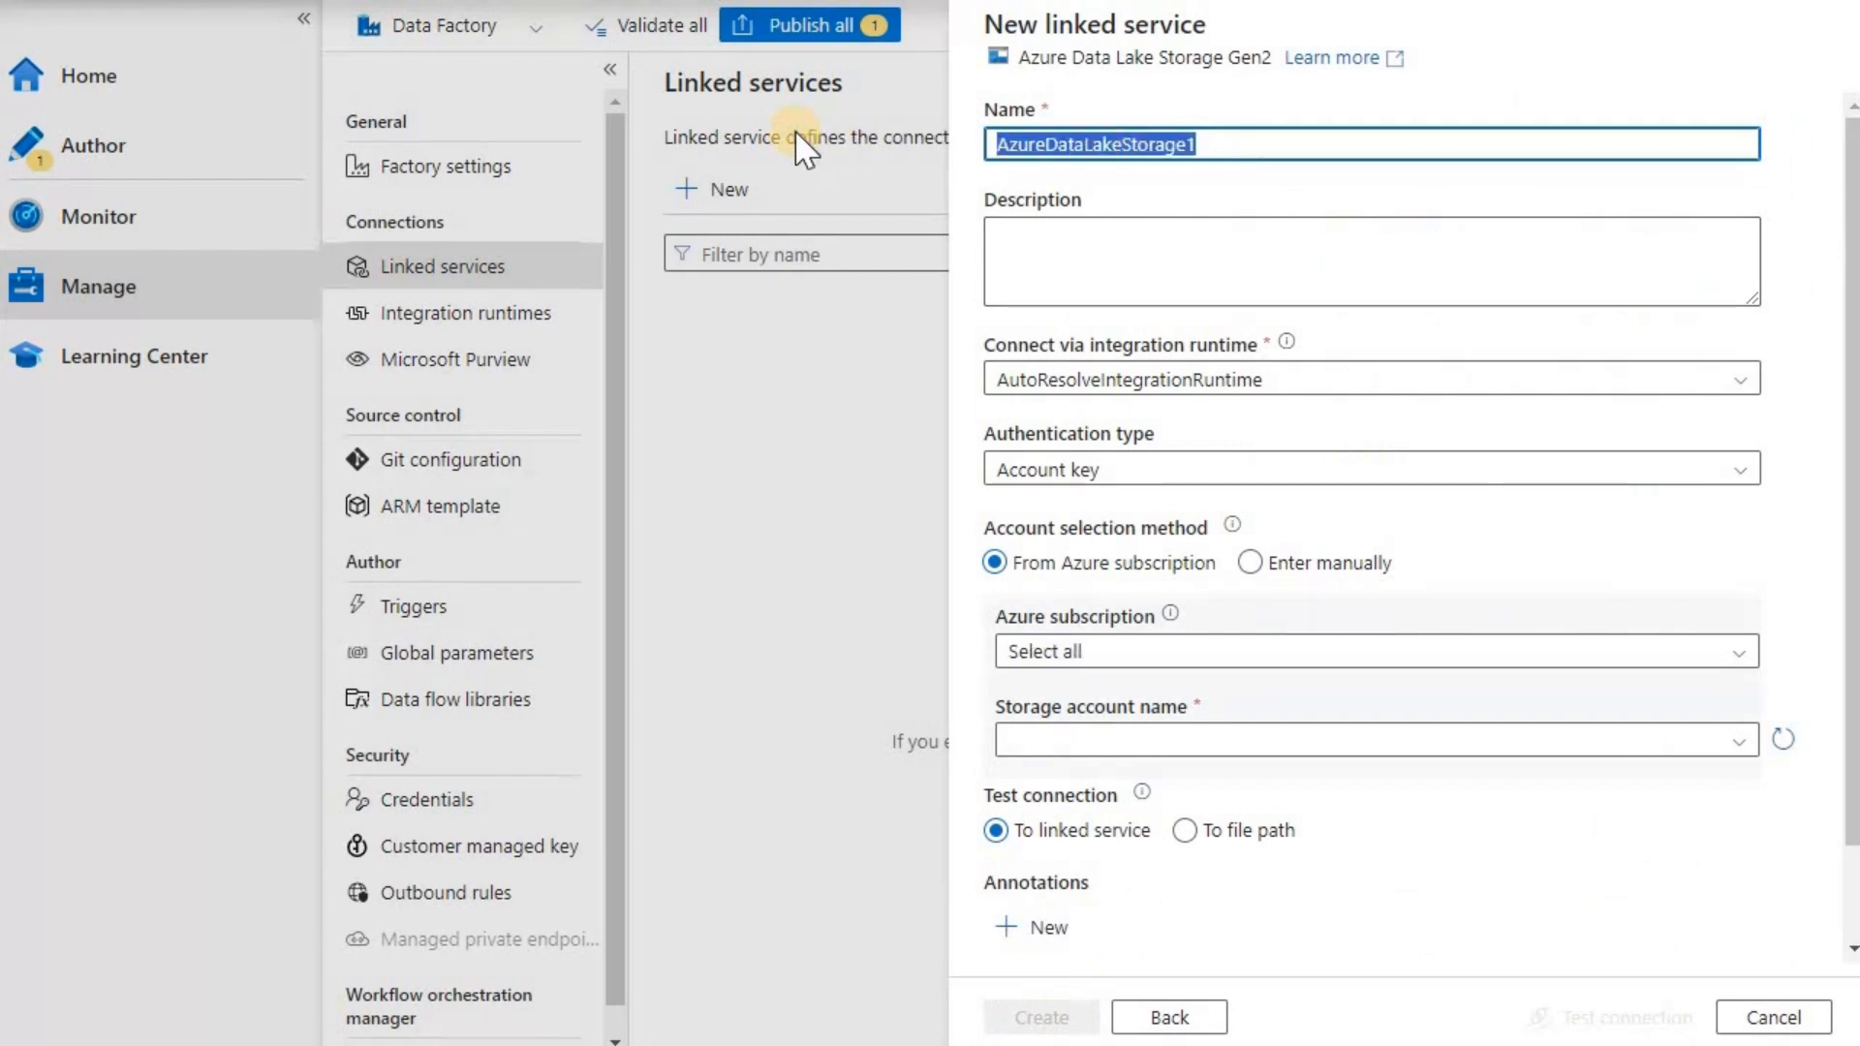
text(jbadbstorageaccount_source_target)
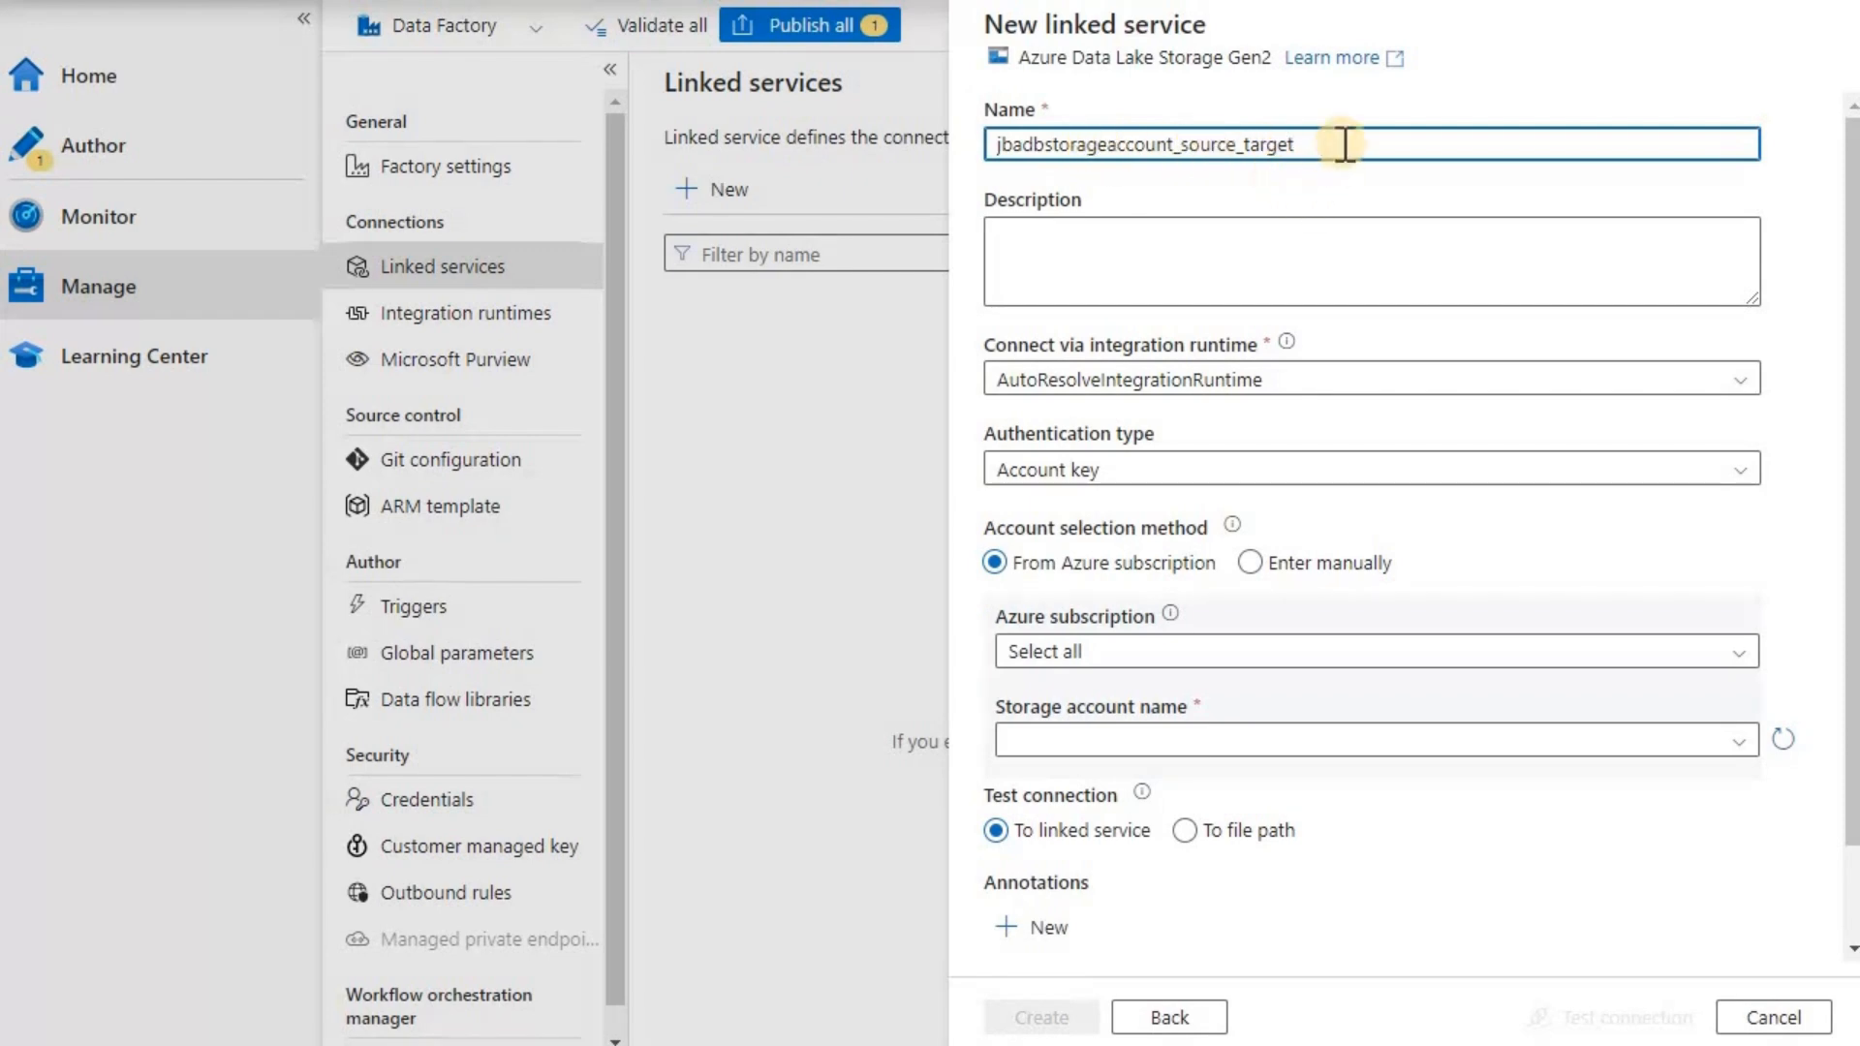
key(ctrl+a)
key(ctrl+c)
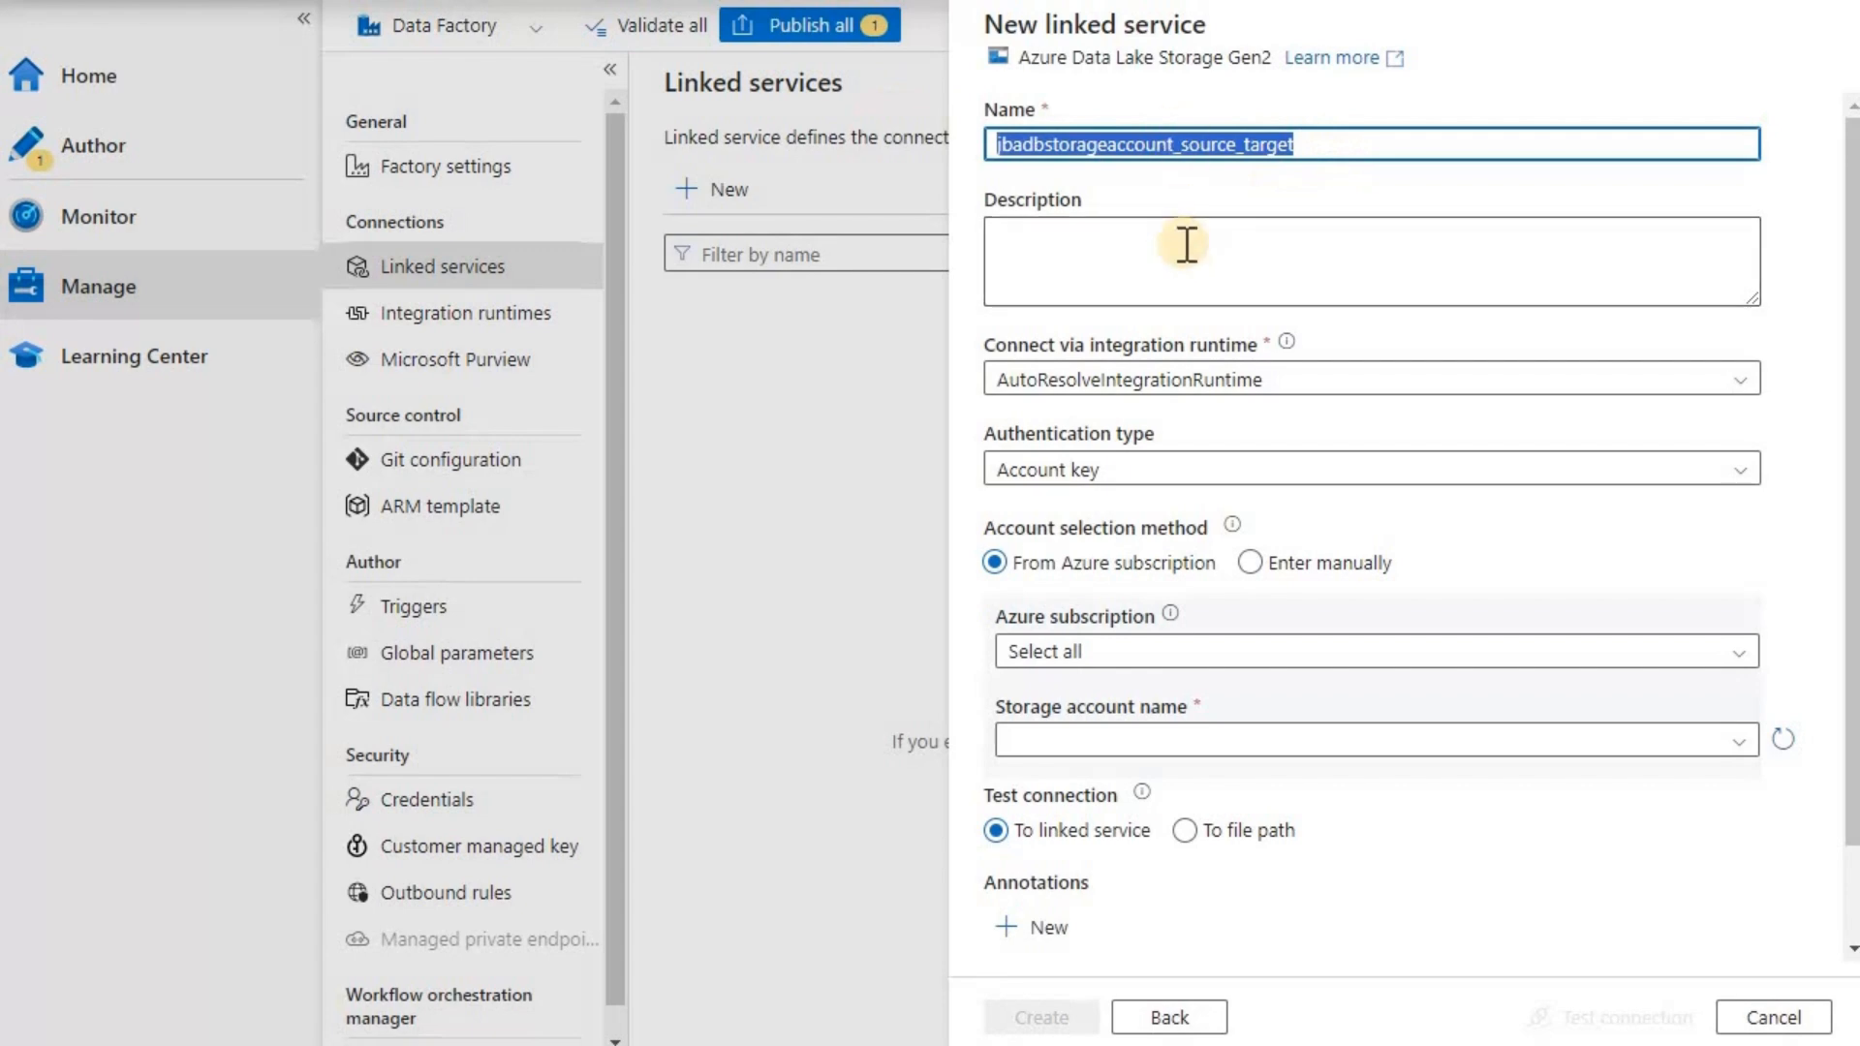
Enter the linked service description "A link to storage account jbadbstorageaccount"
click(1187, 252)
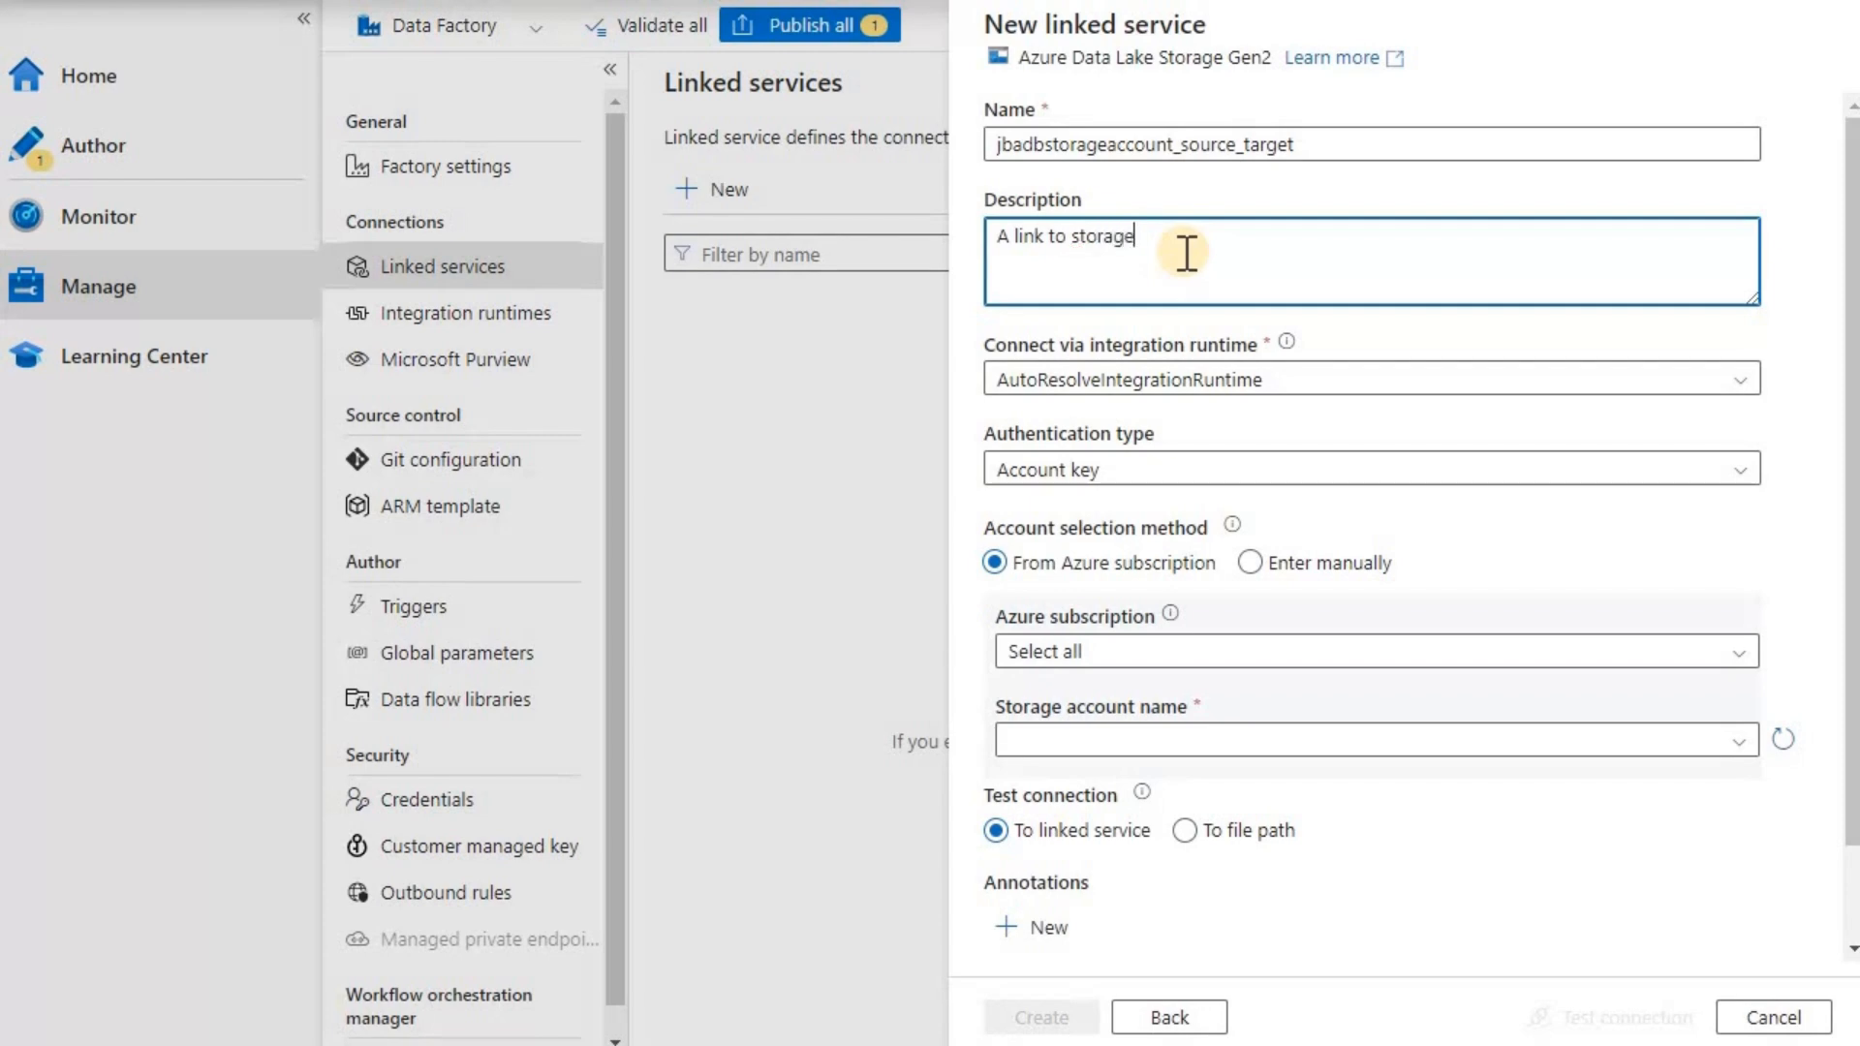
key(ctrl+v)
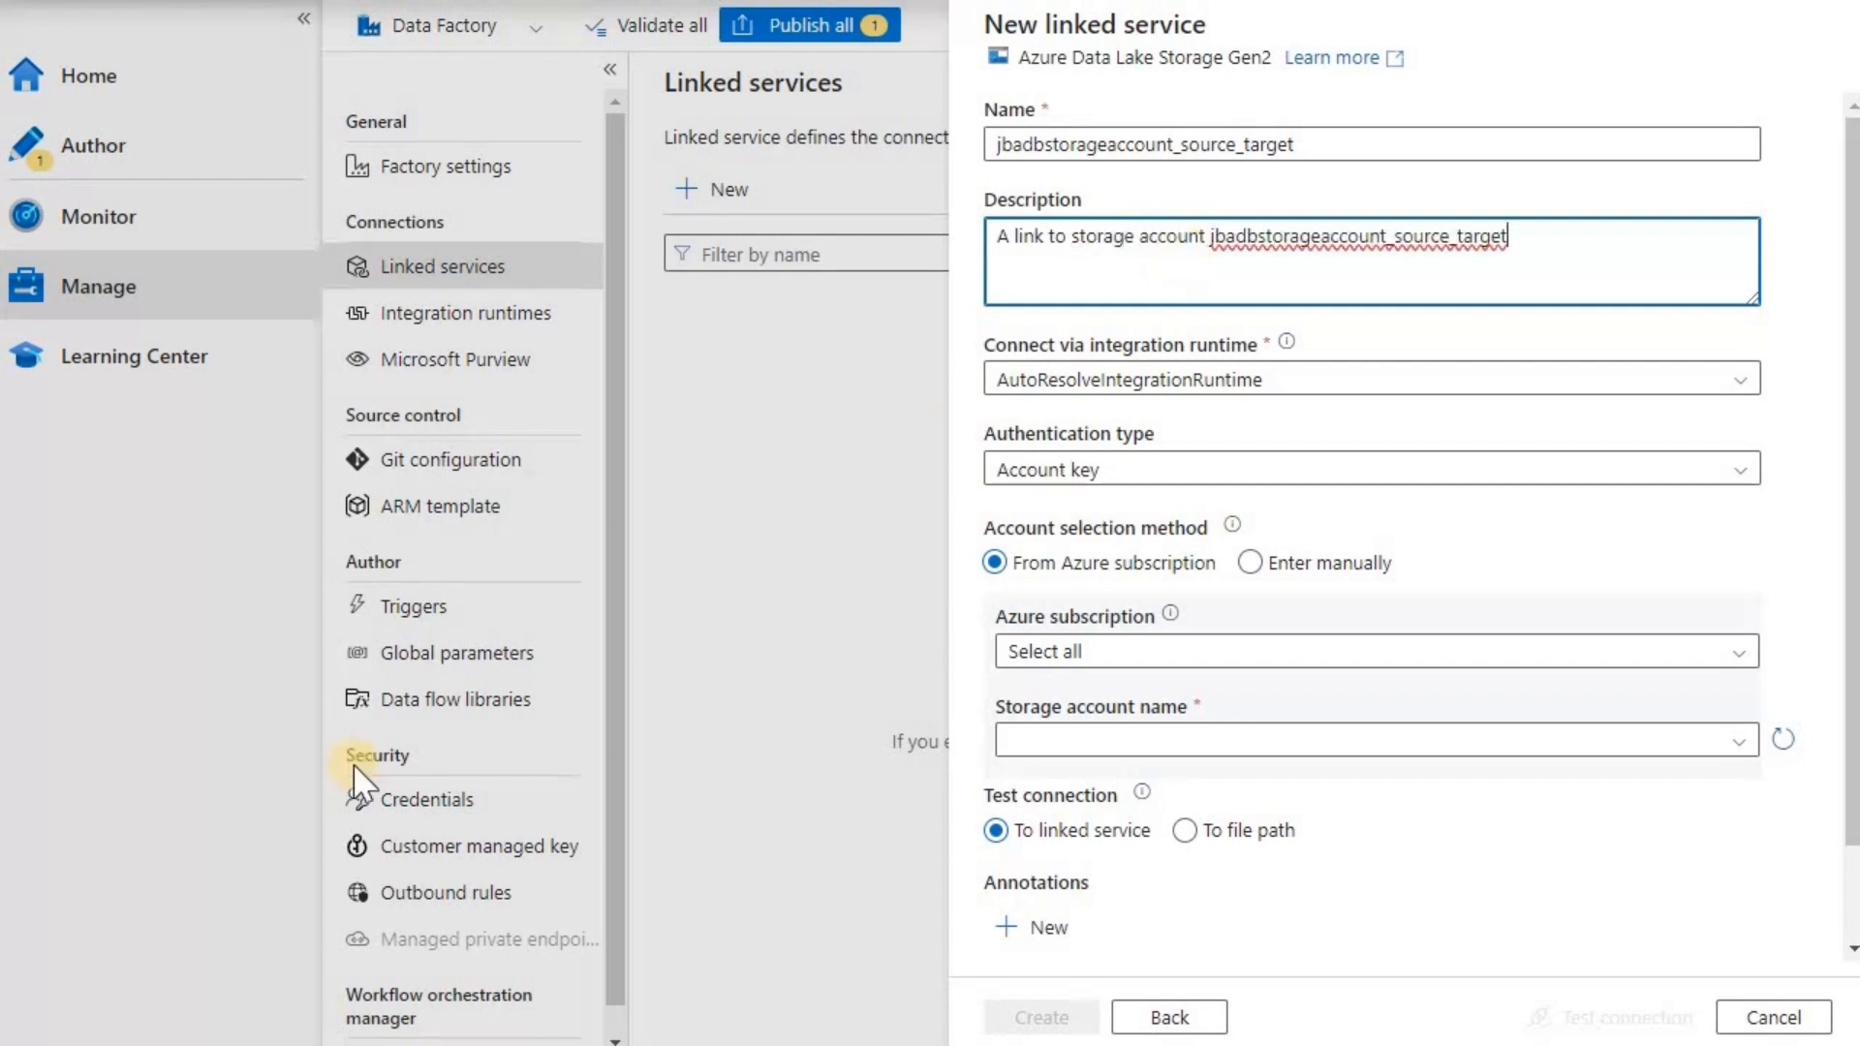
click(1395, 237)
key(shift+End)
key(BackSpace)
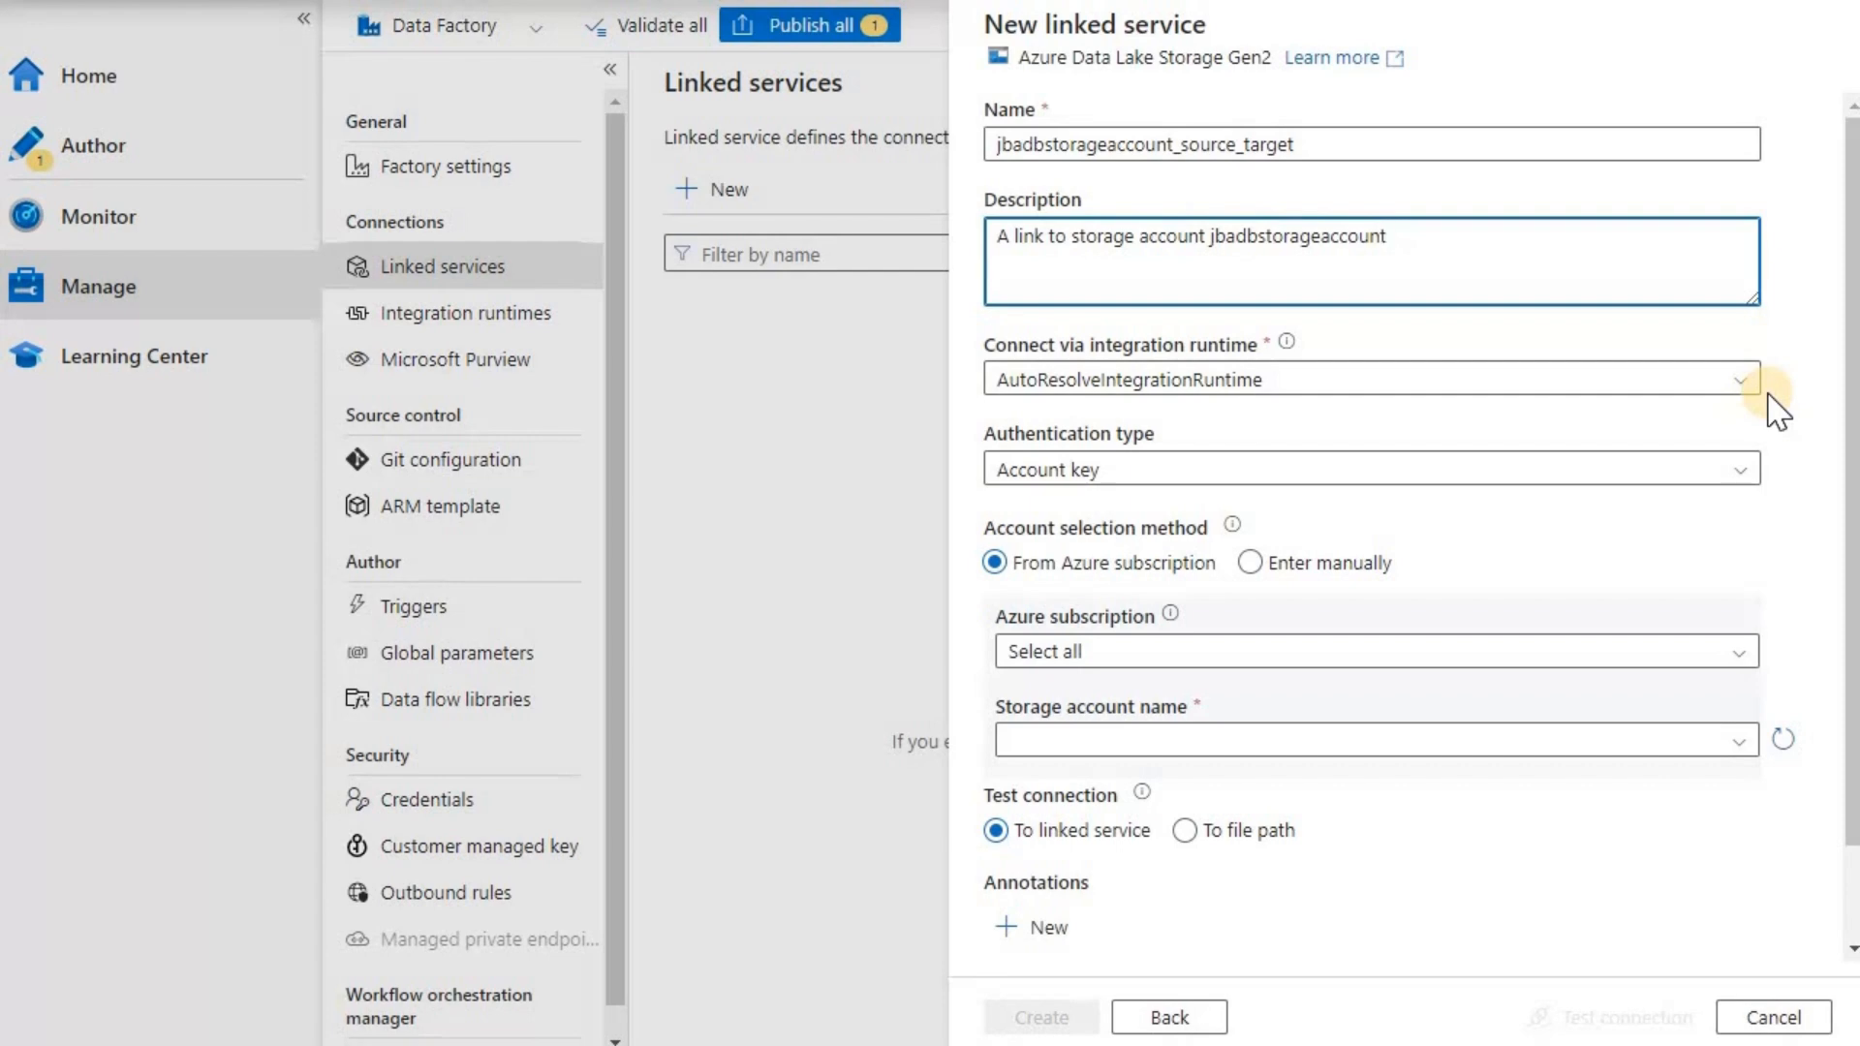
Review the options offered for the linked service's integration runtime and authentication type
click(1007, 363)
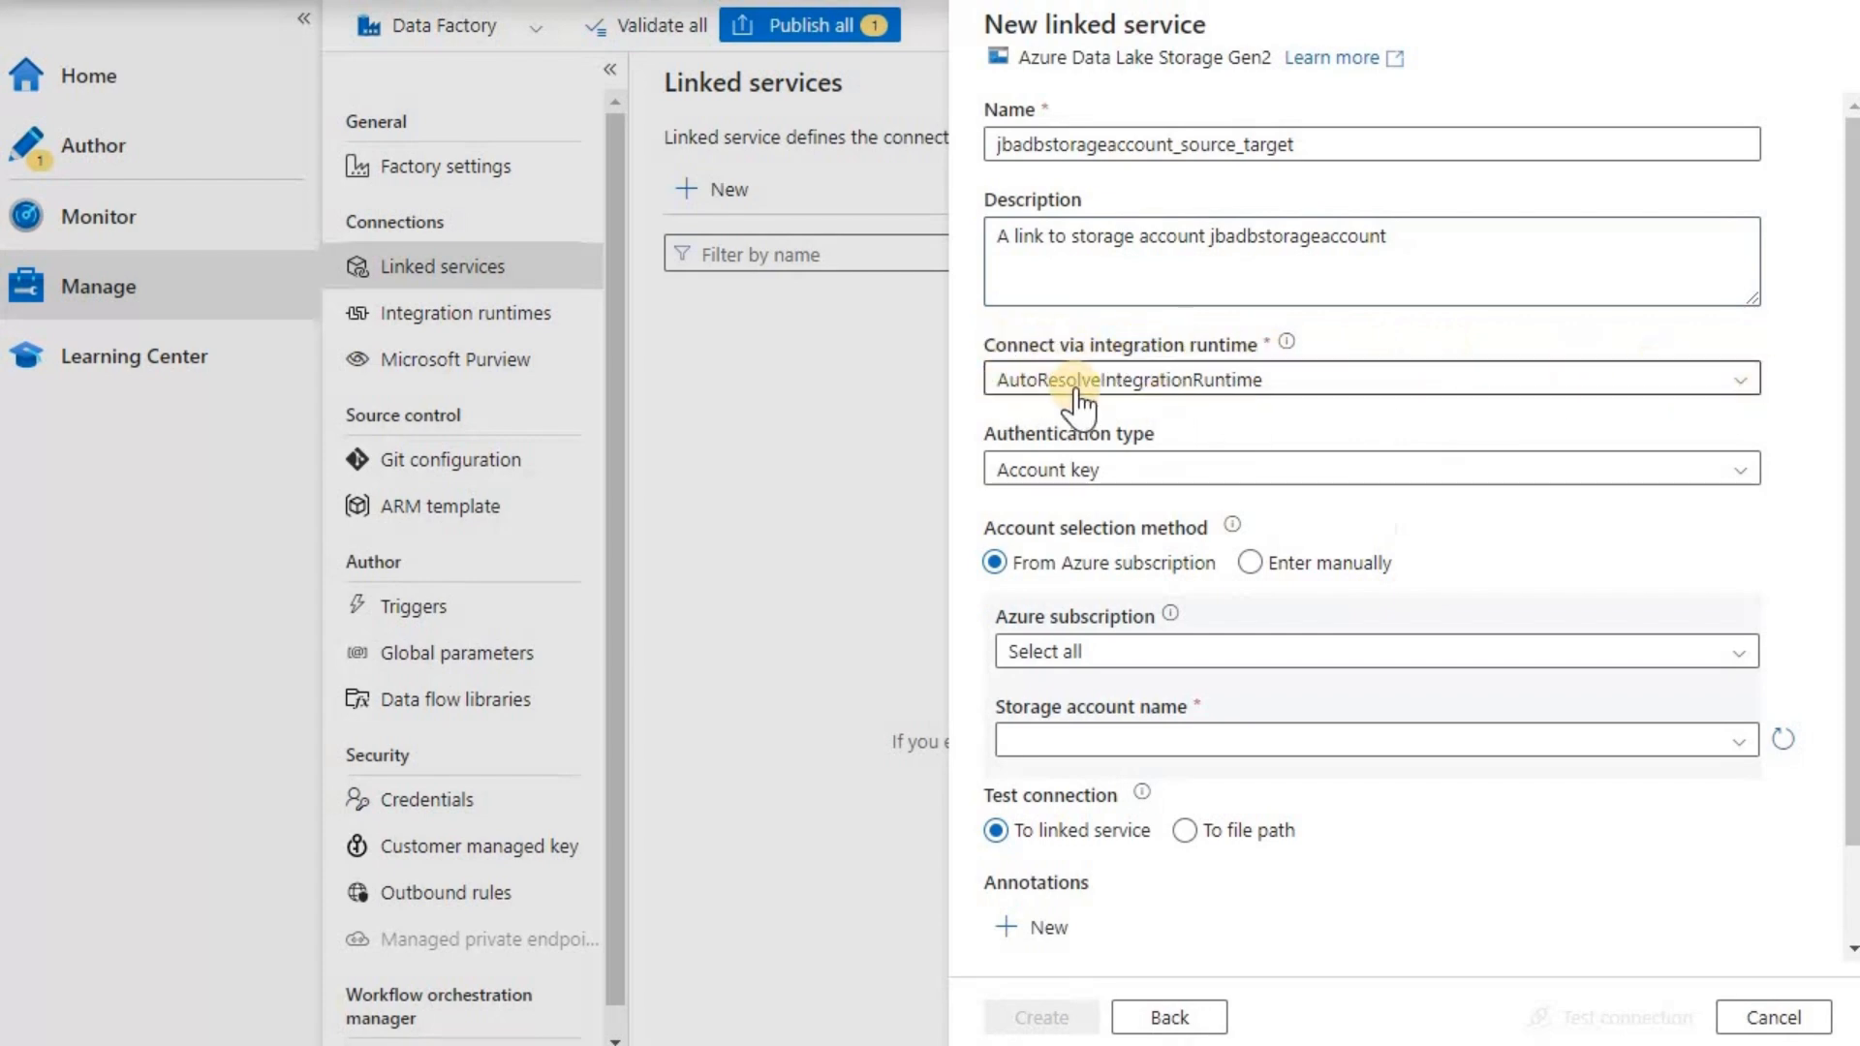
click(1738, 380)
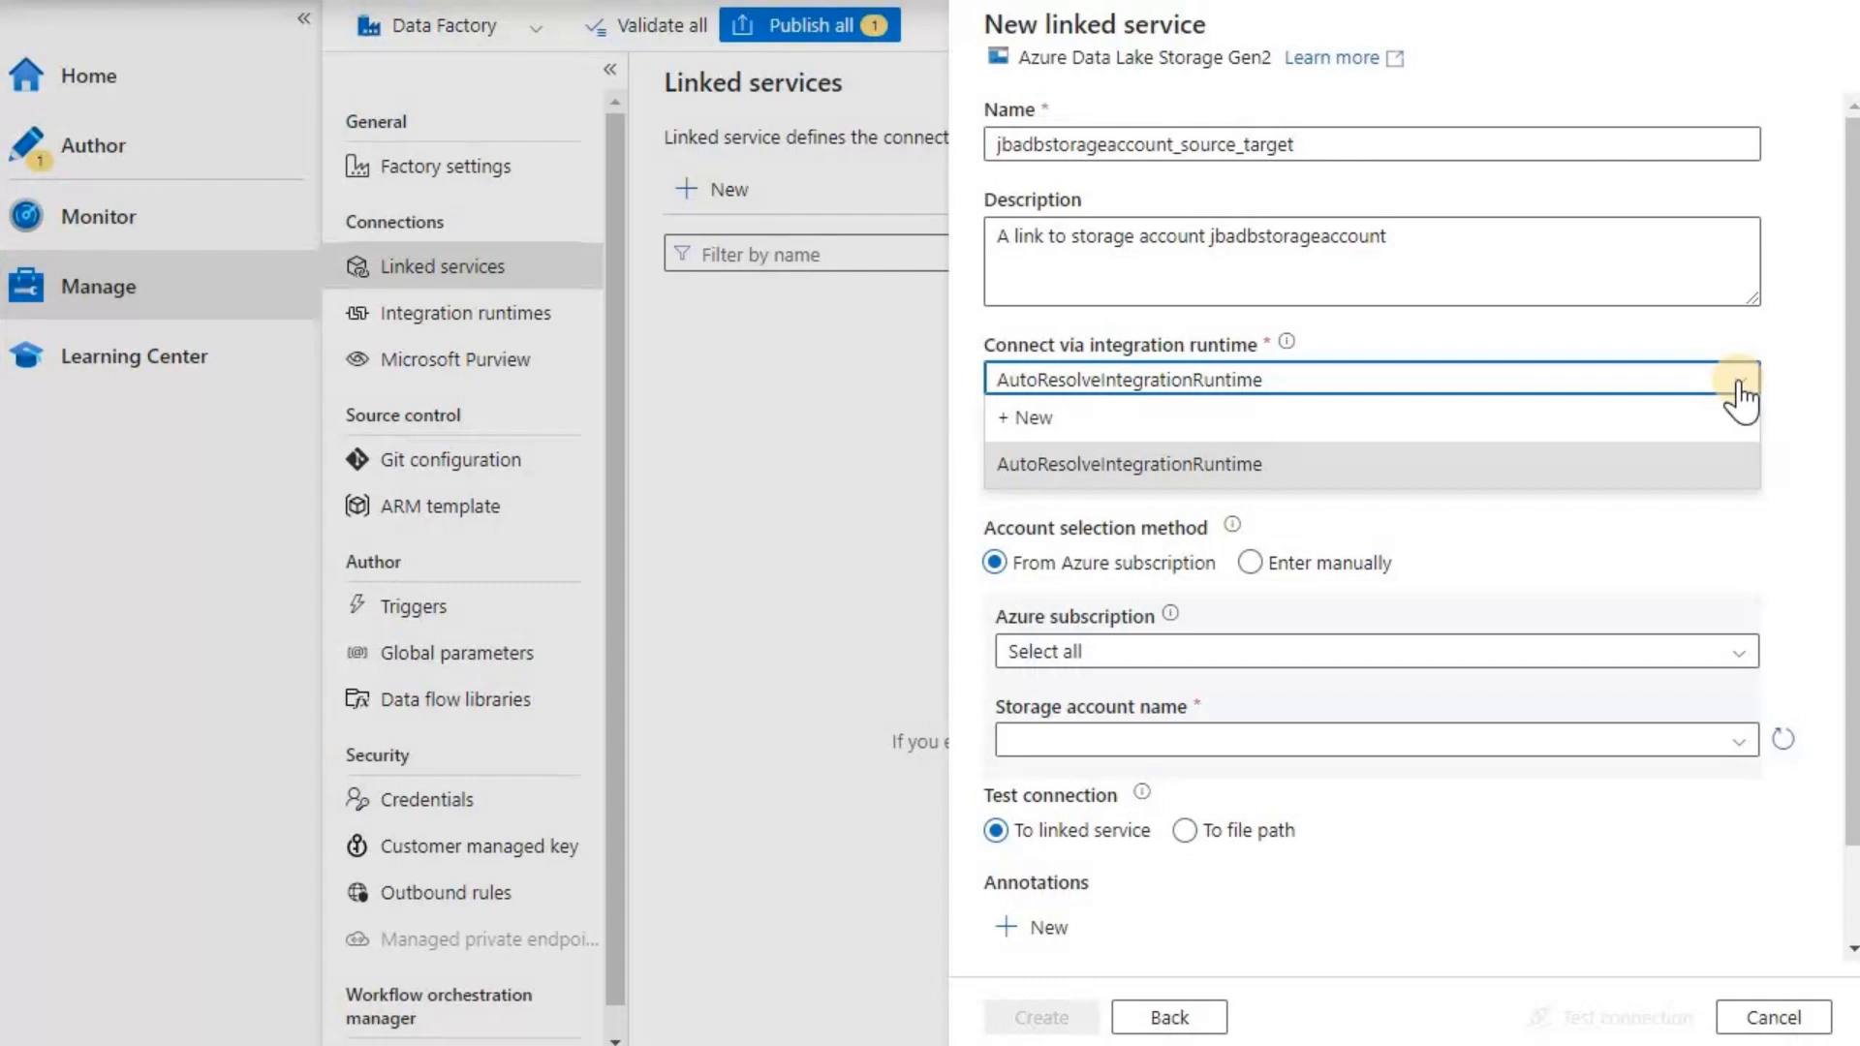
click(1622, 387)
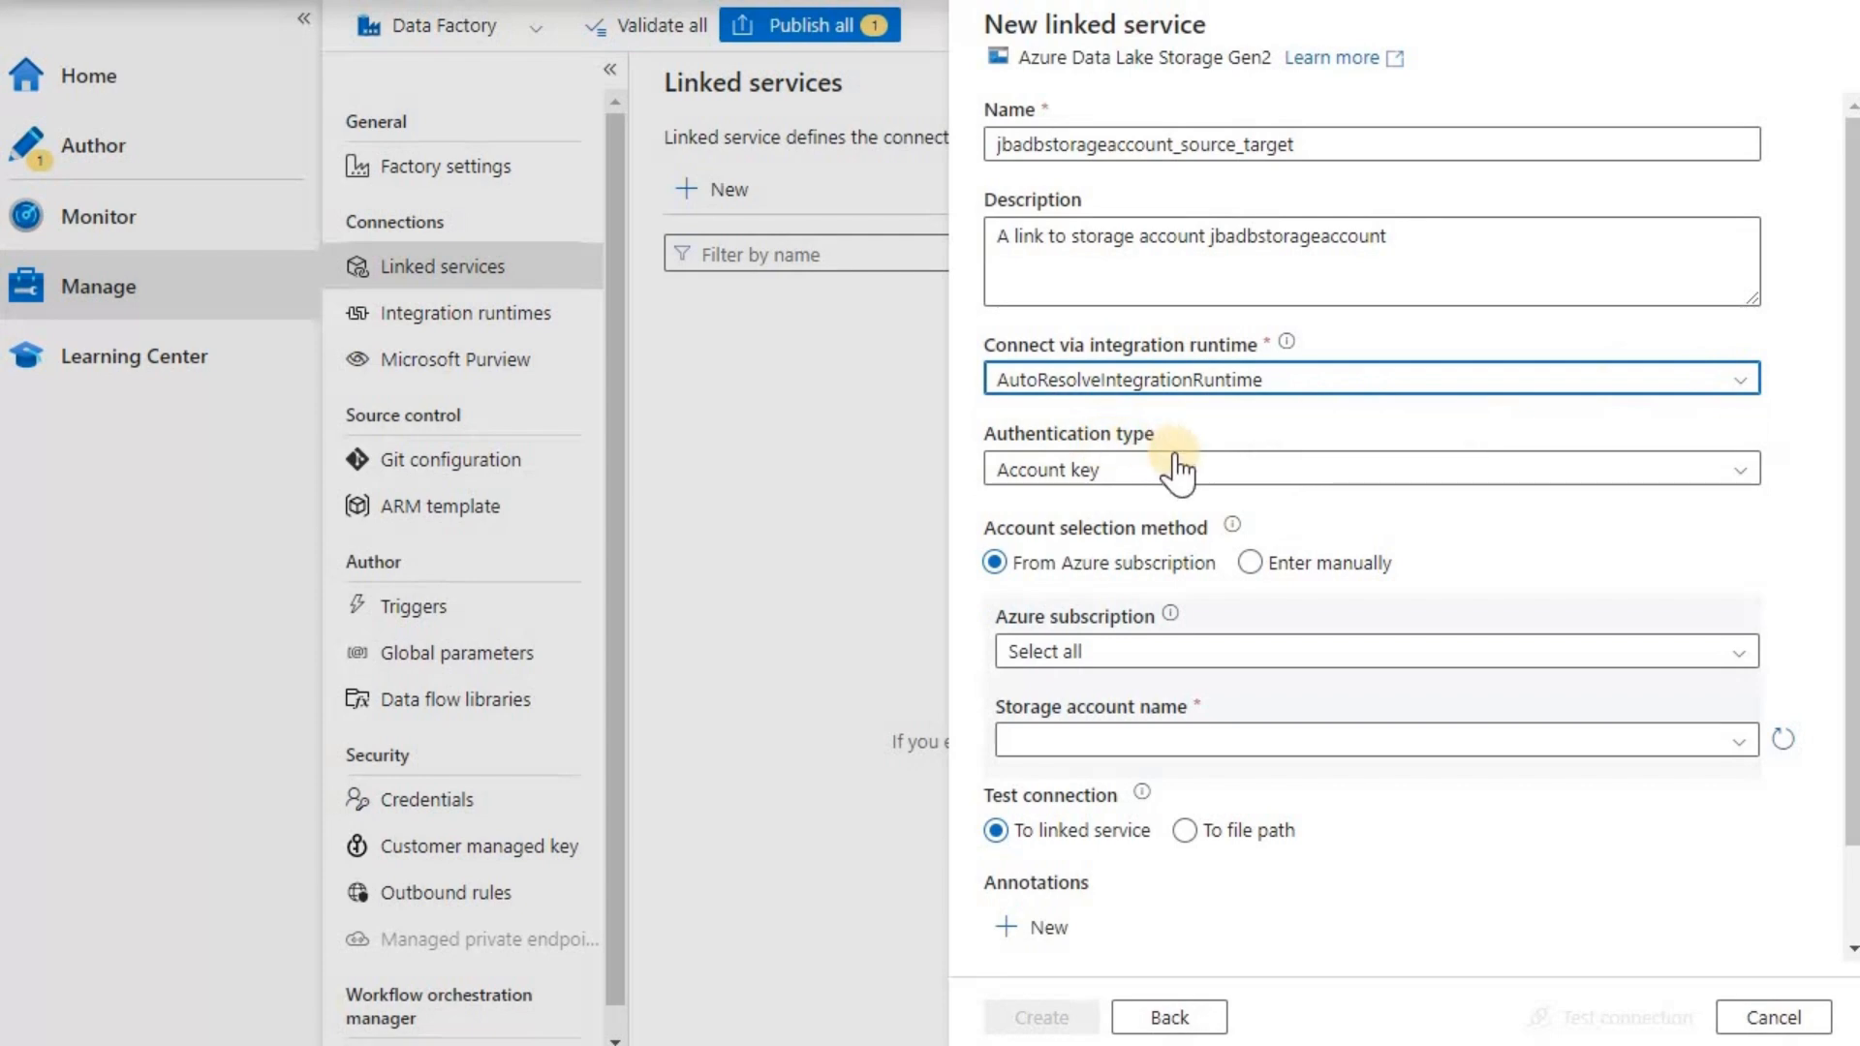
click(1750, 473)
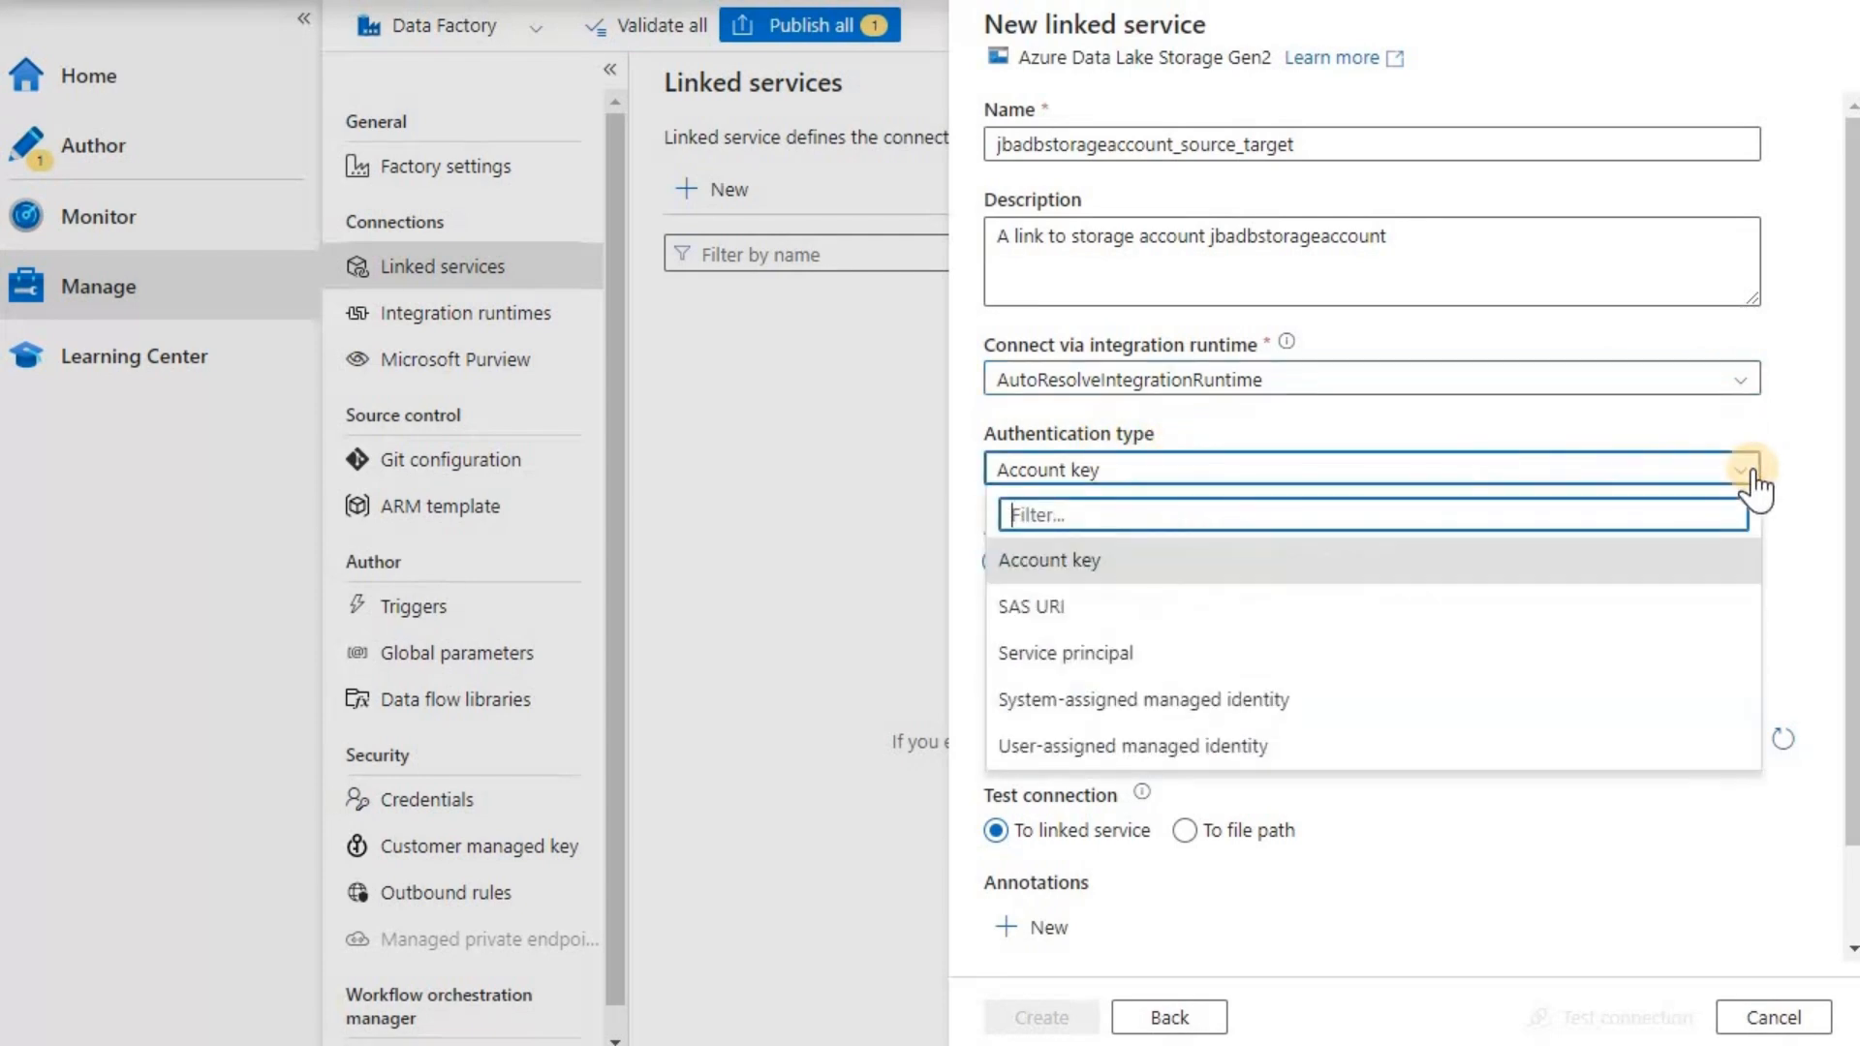
click(1750, 473)
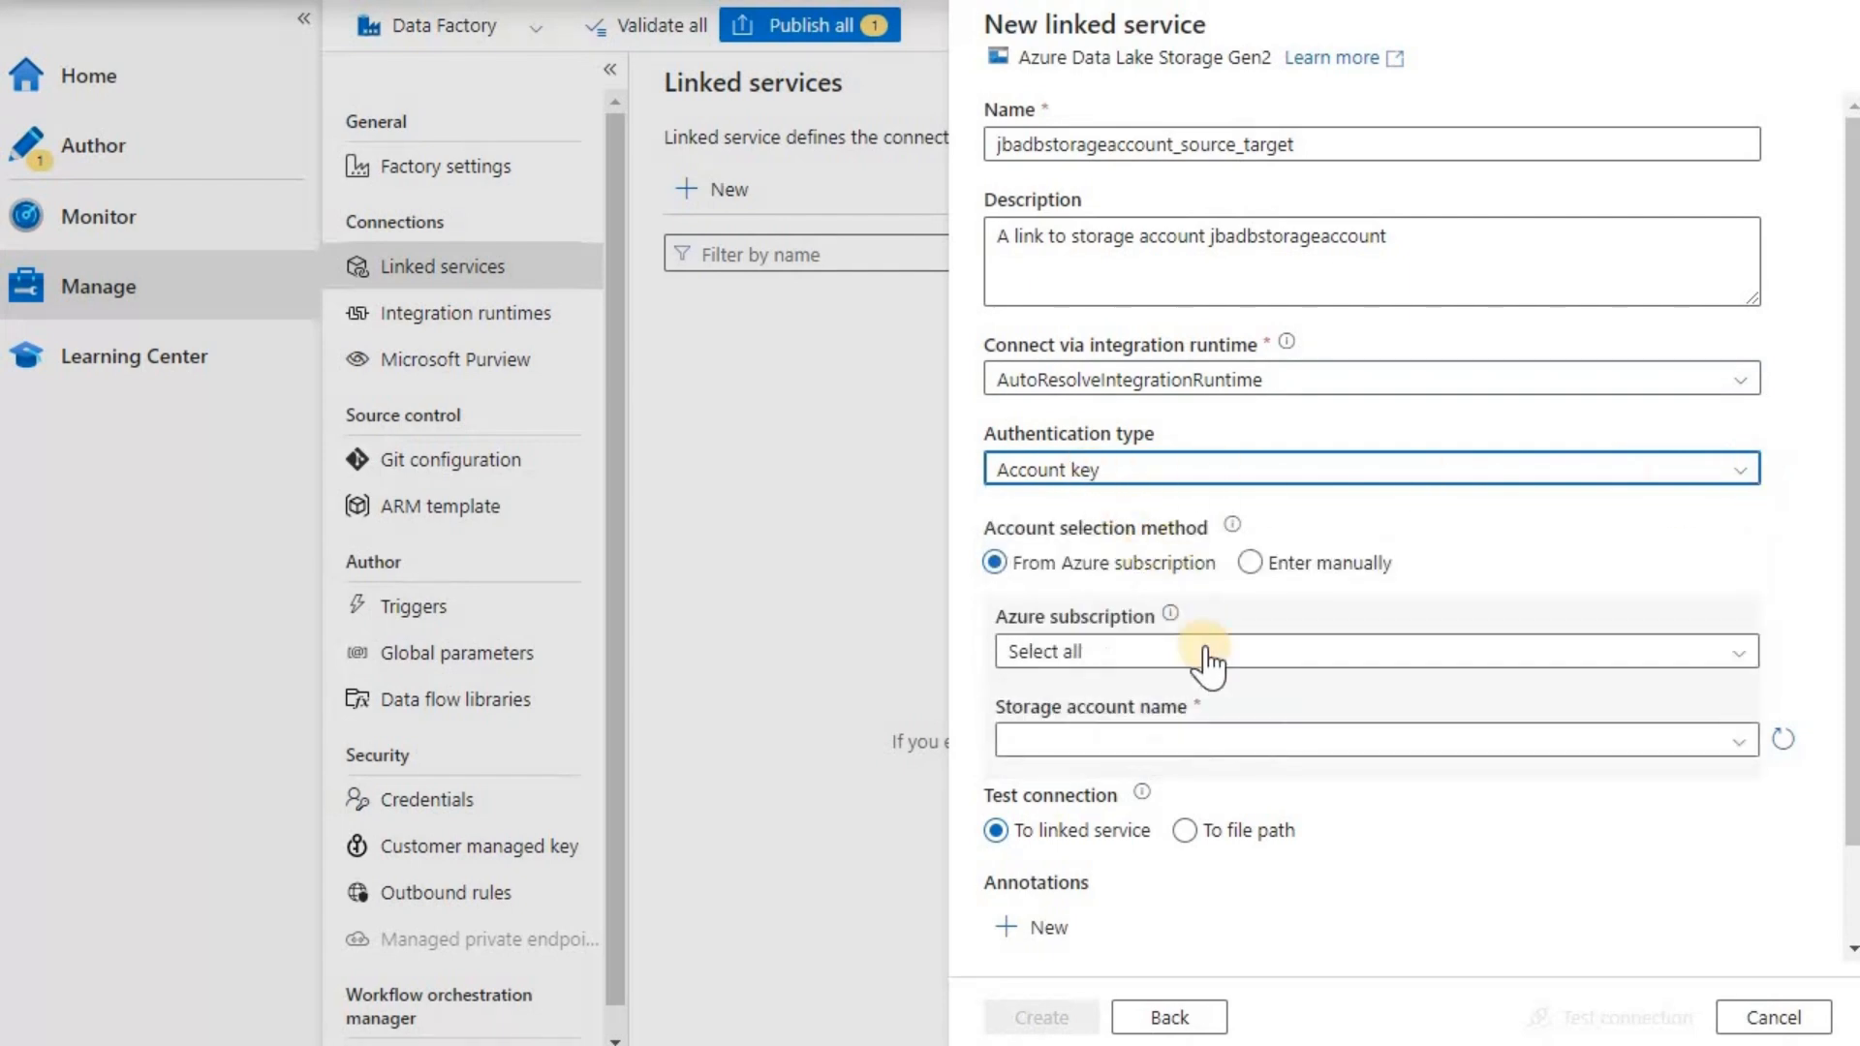
Select the account from the Azure subscription, choose jbadbstorageaccount as the storage account, and check its name in the Azure portal
click(1090, 562)
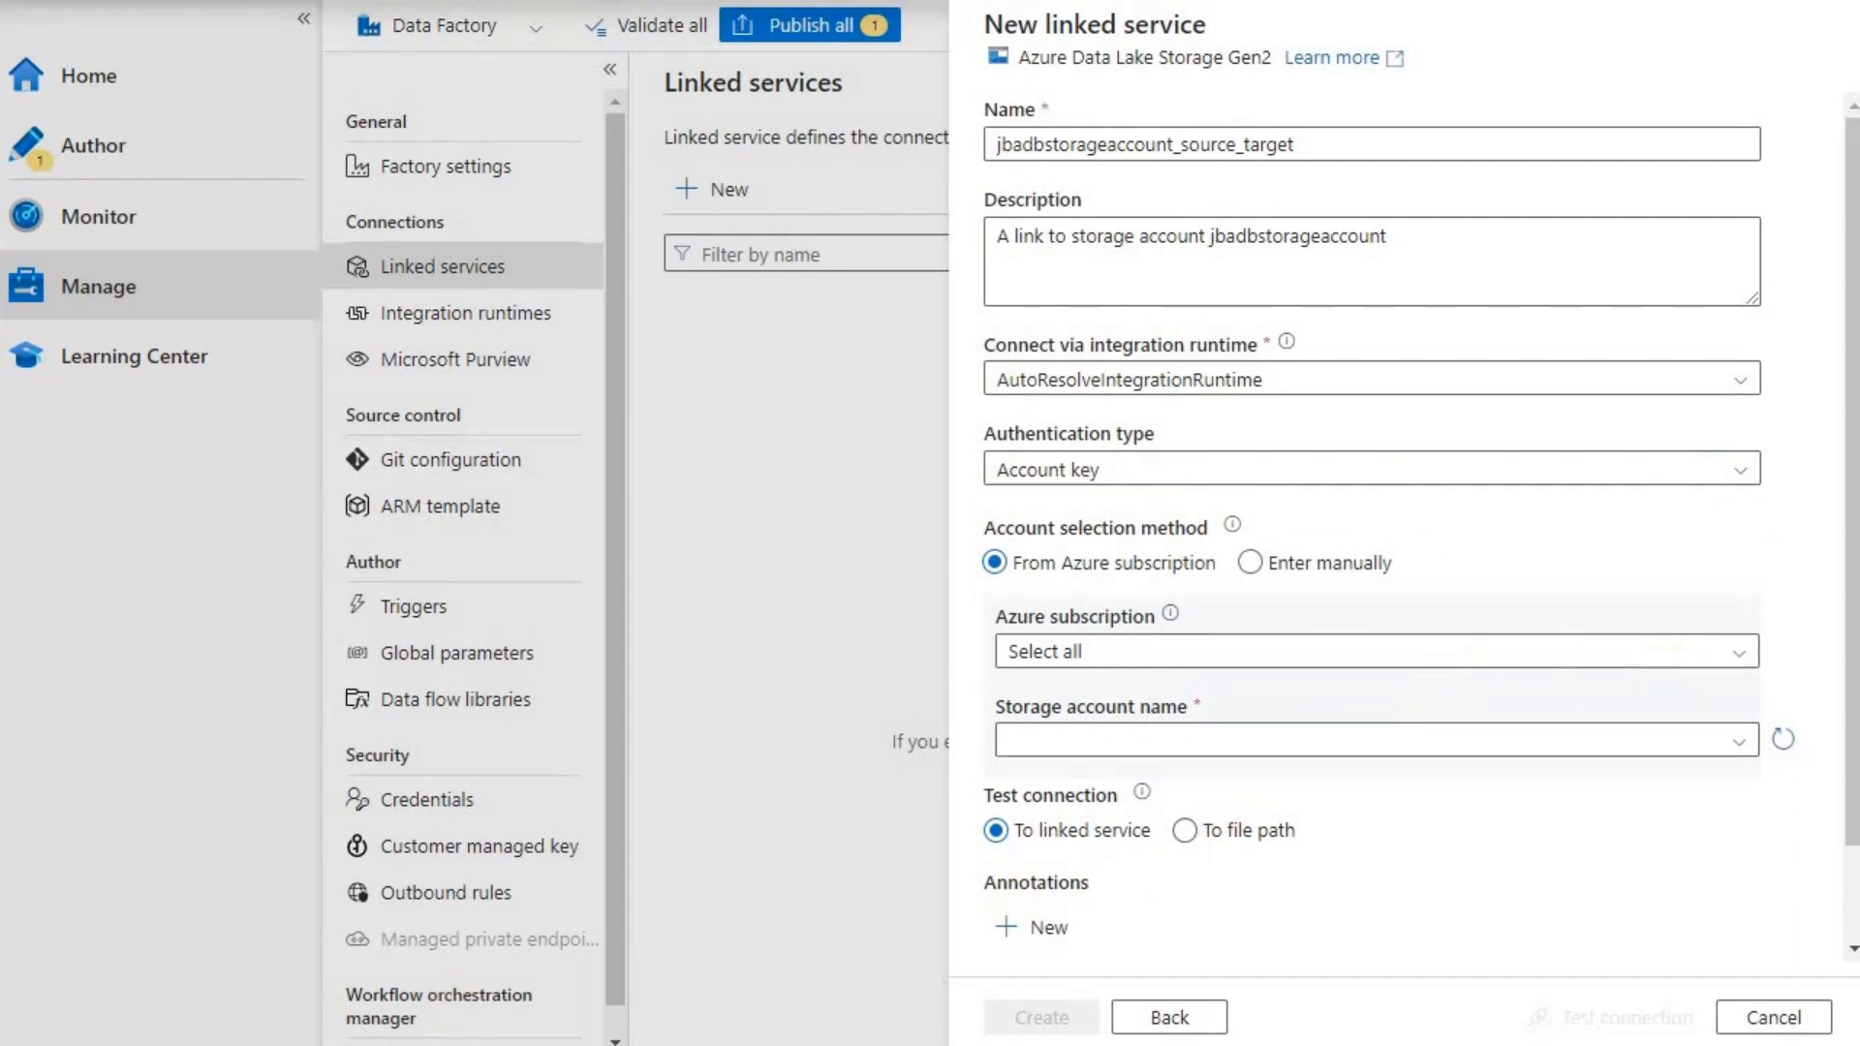
click(1781, 741)
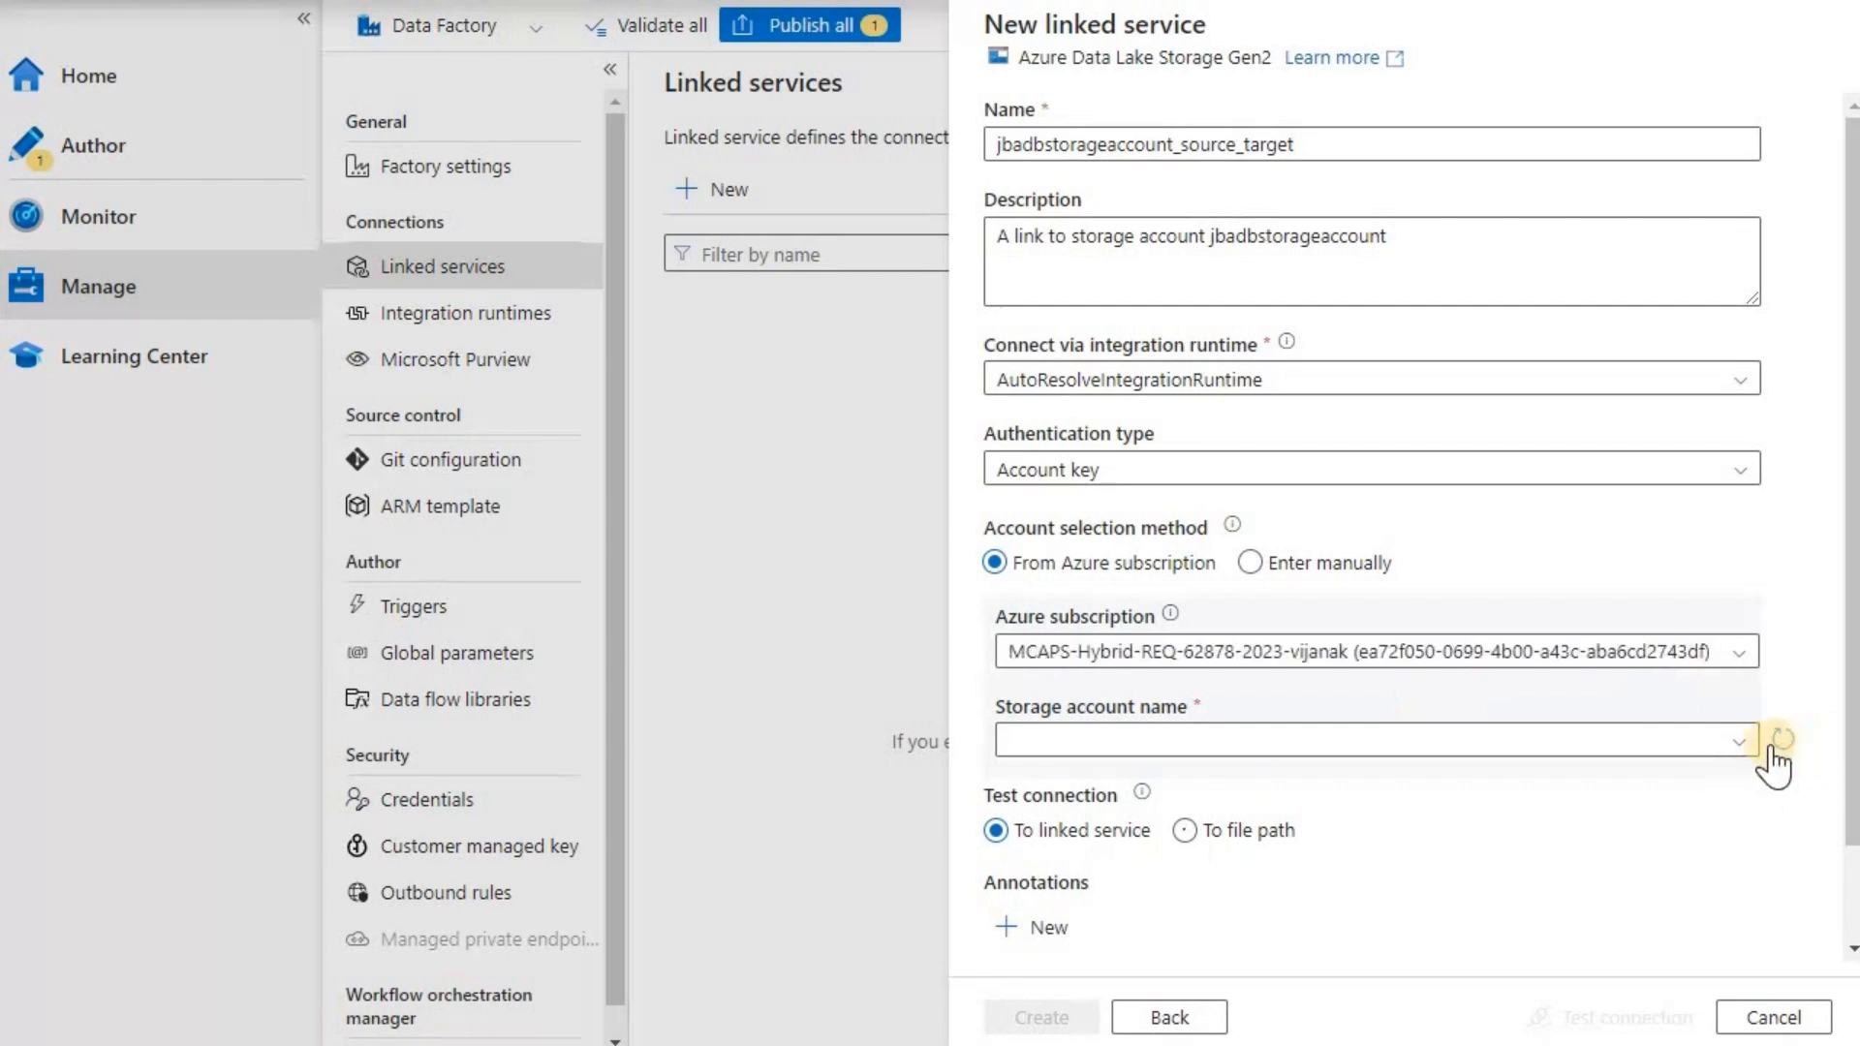
click(1744, 743)
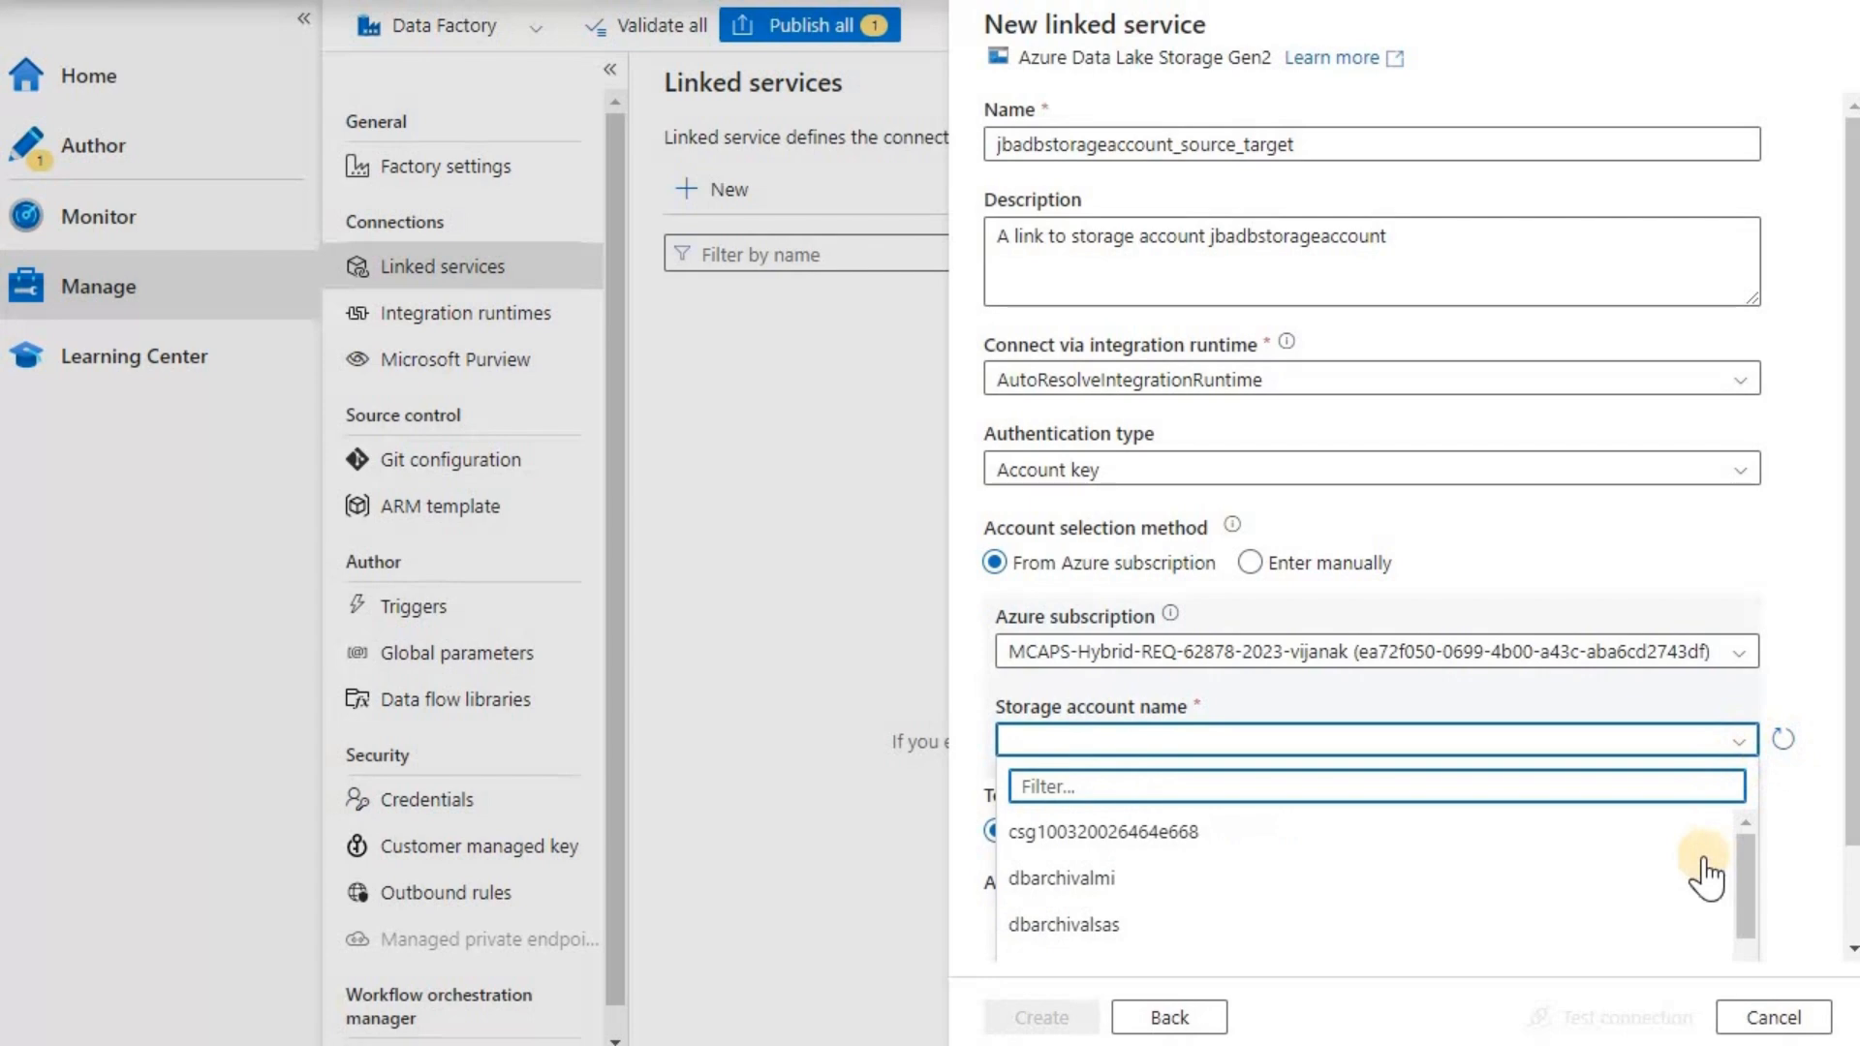
scroll(1703, 867, down, 3)
scroll(1704, 872, up, 2)
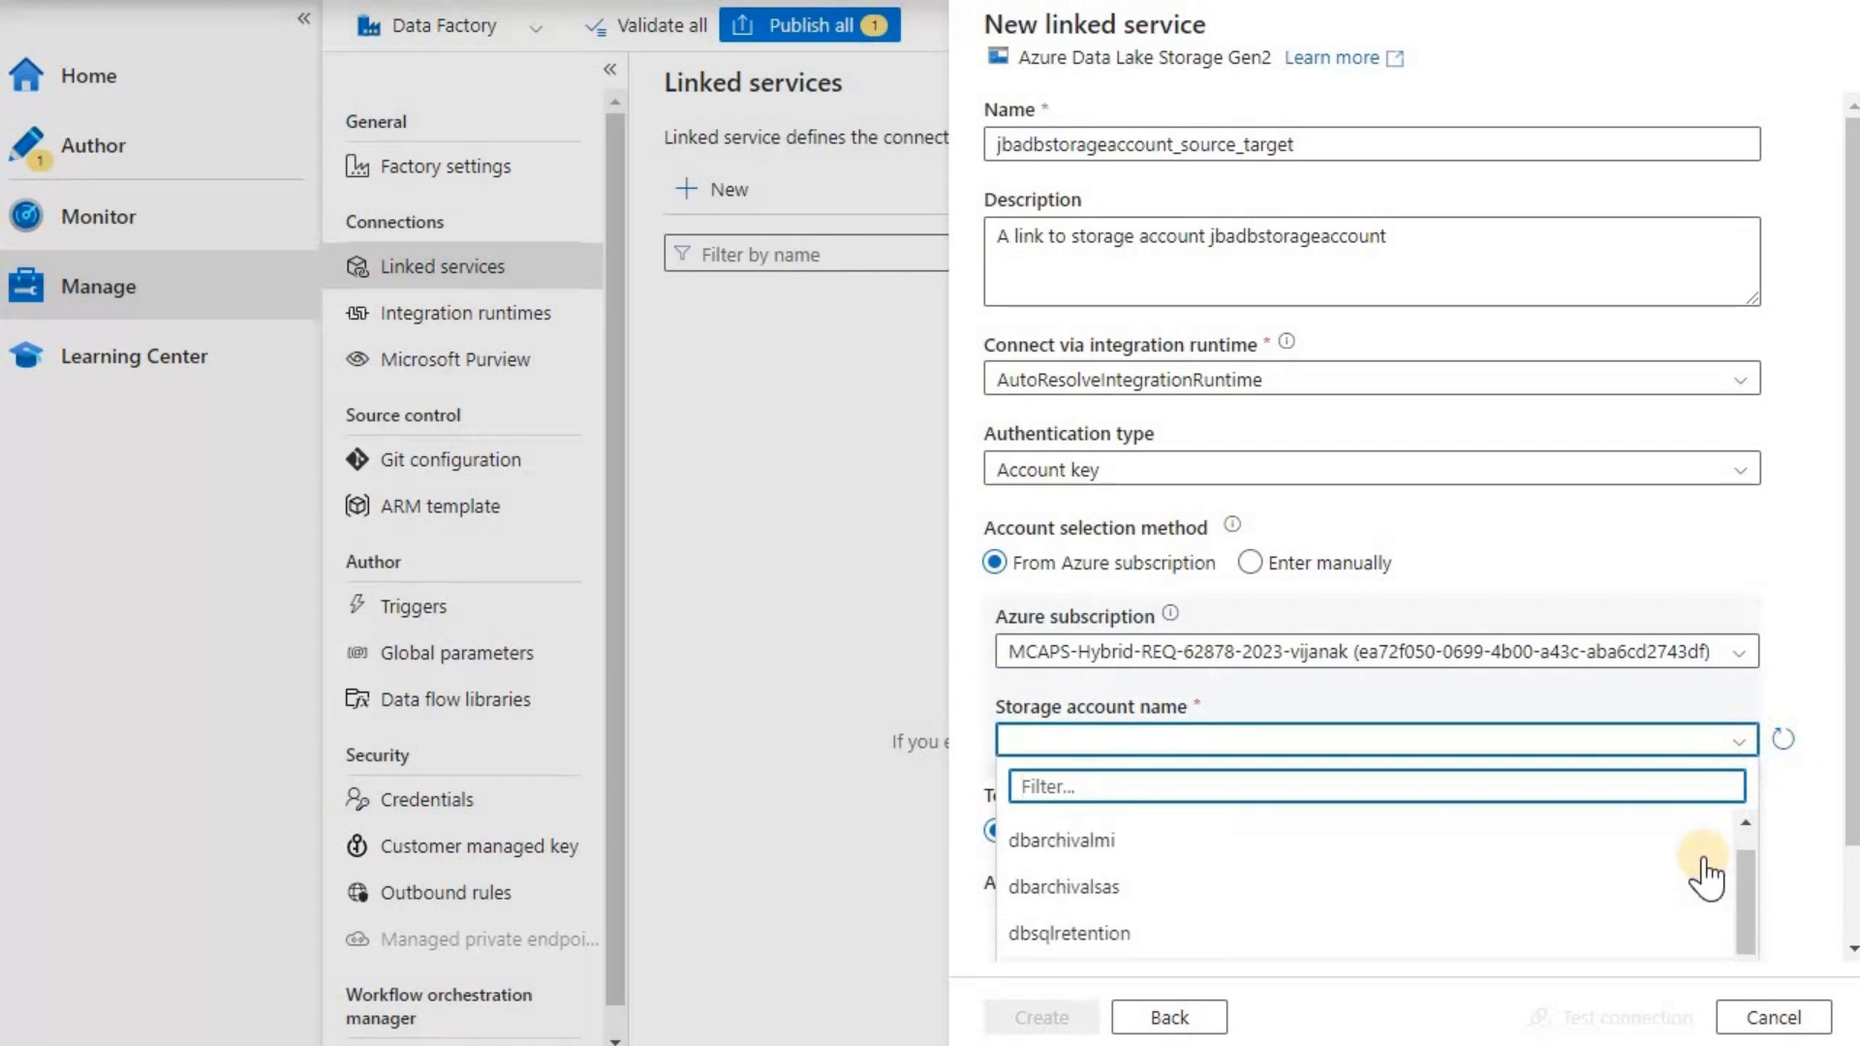
click(1745, 888)
drag(1745, 888, 1744, 946)
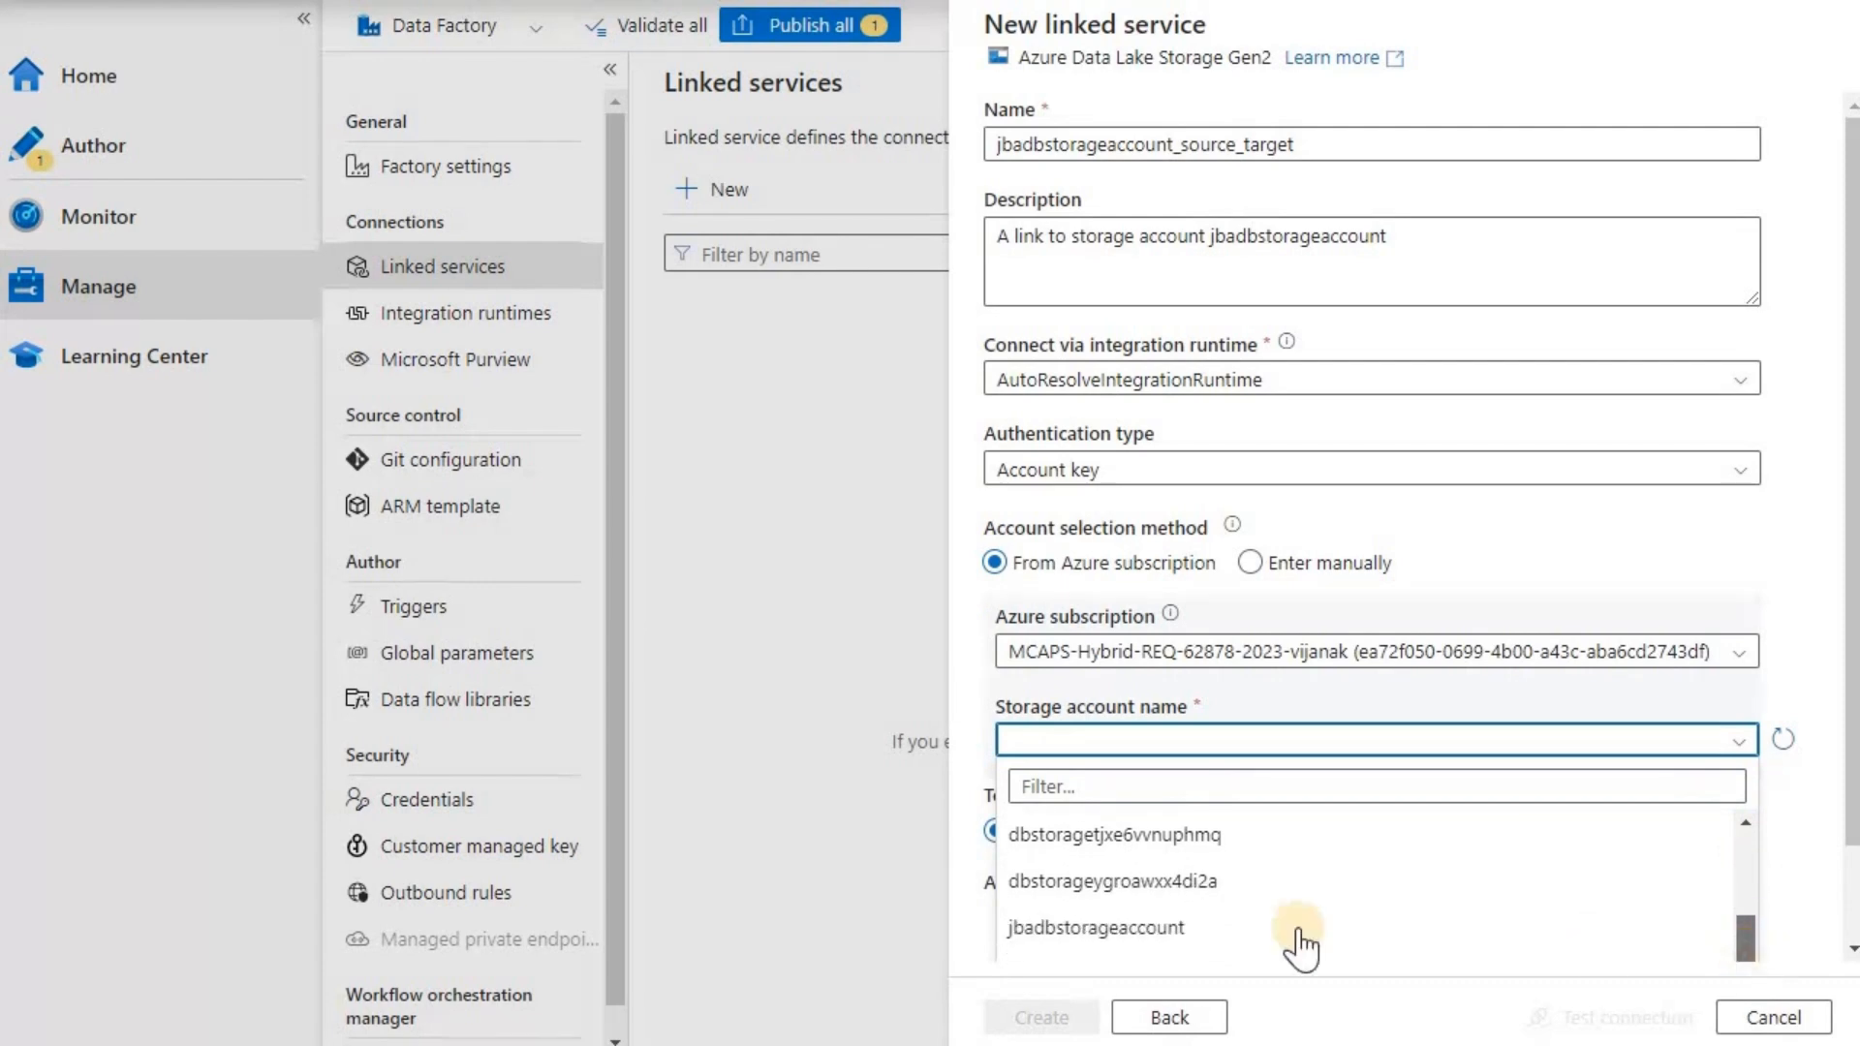
click(1158, 930)
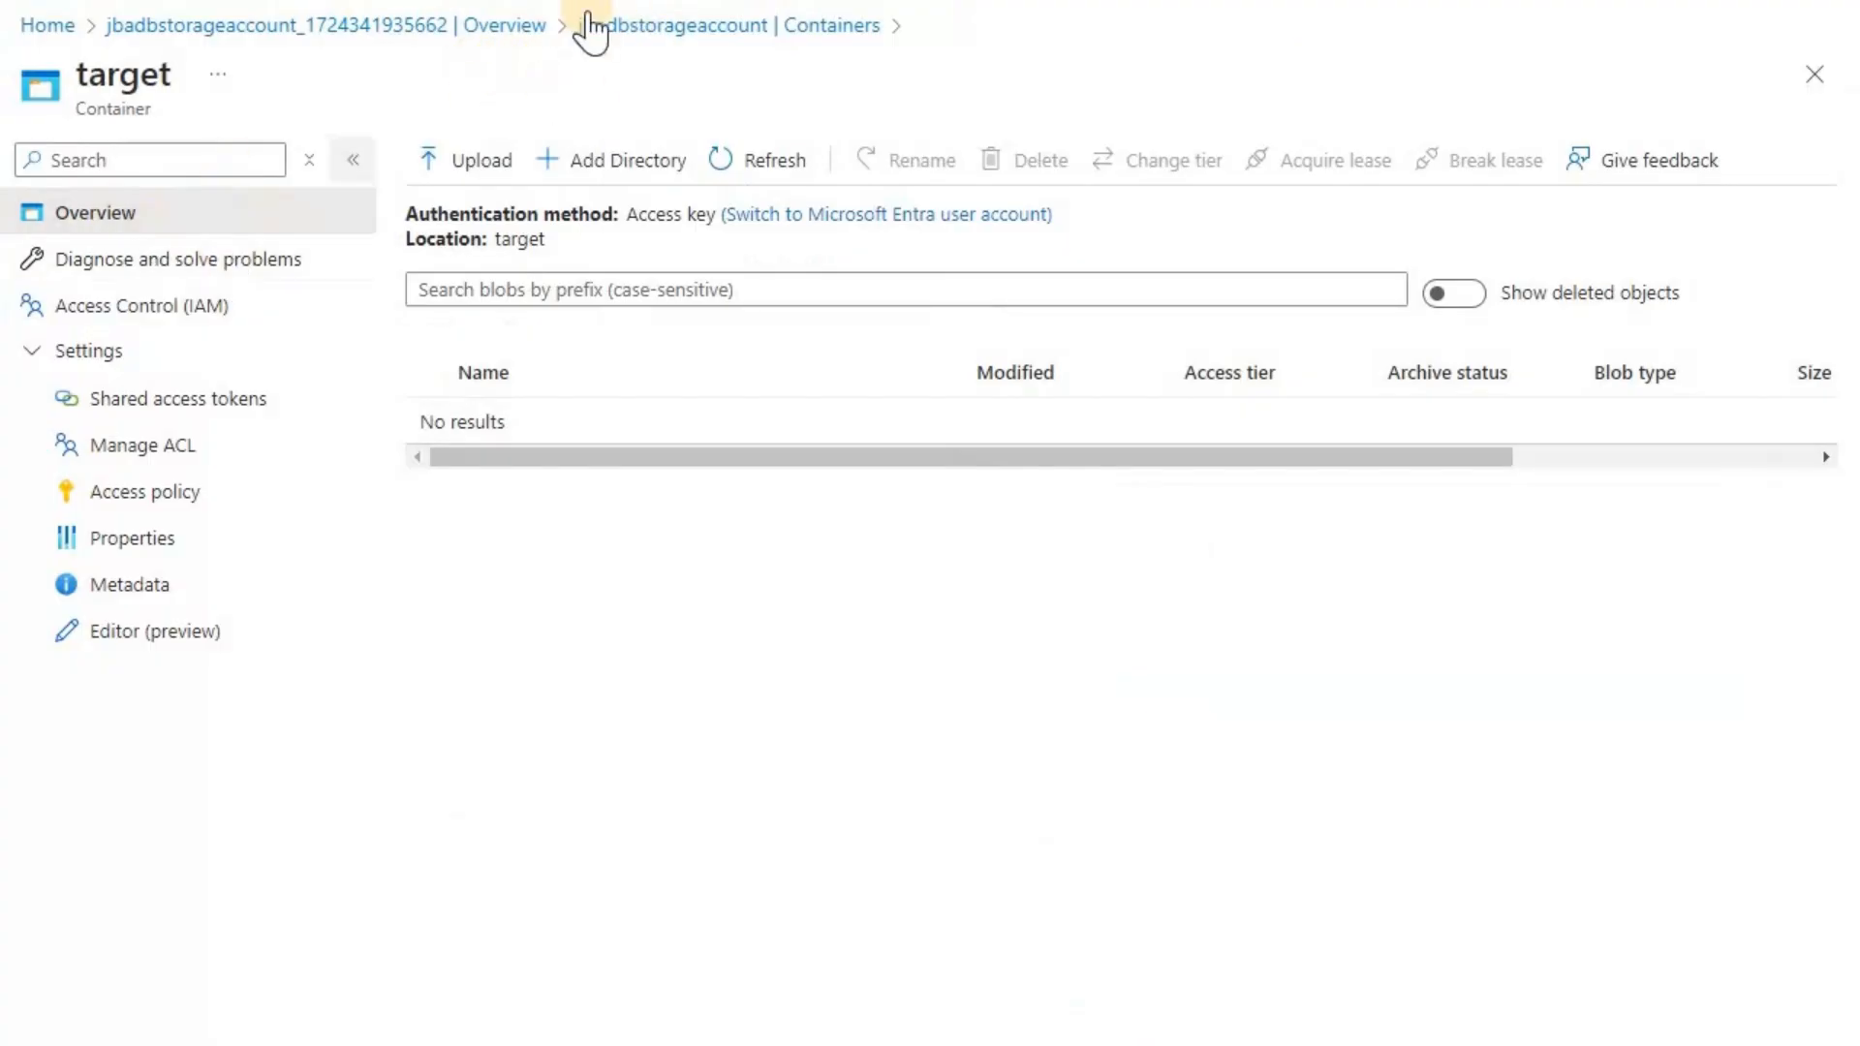
click(631, 27)
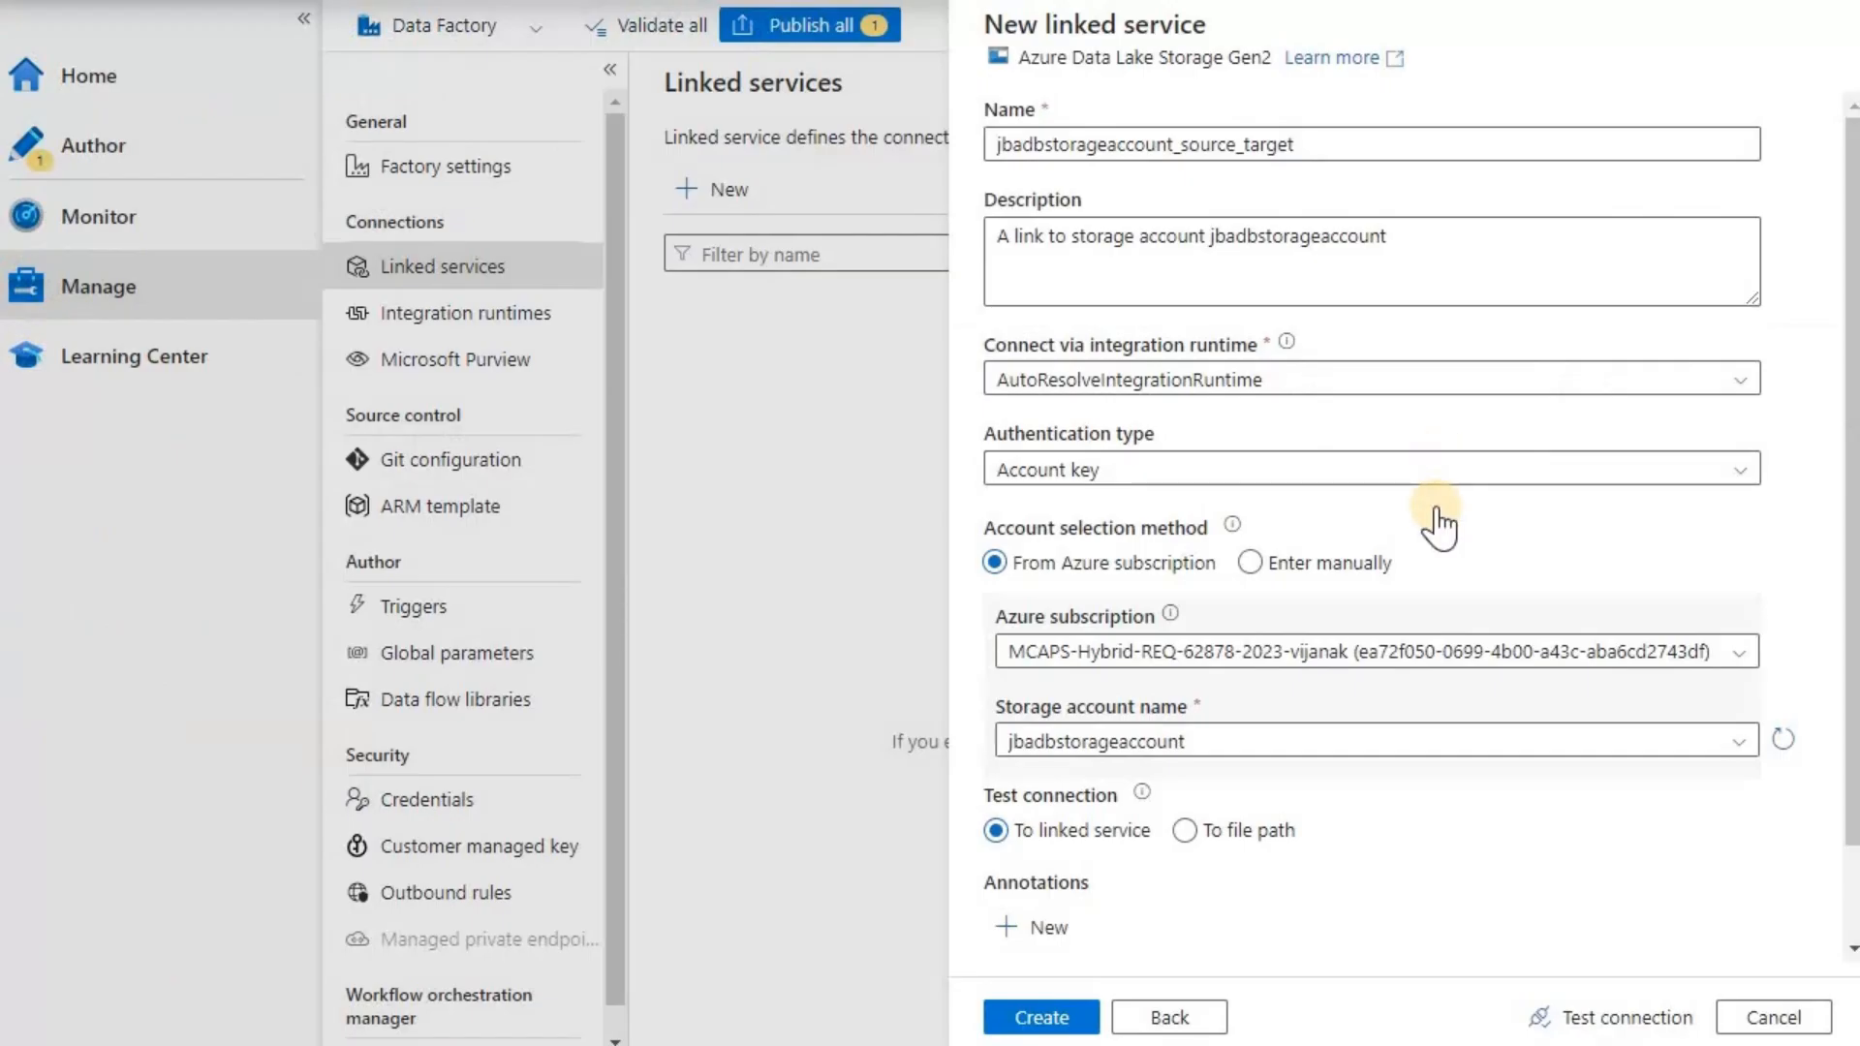
Test the connection to the linked service, create it, and widen the name column in the linked services list
scroll(1439, 523, down, 1)
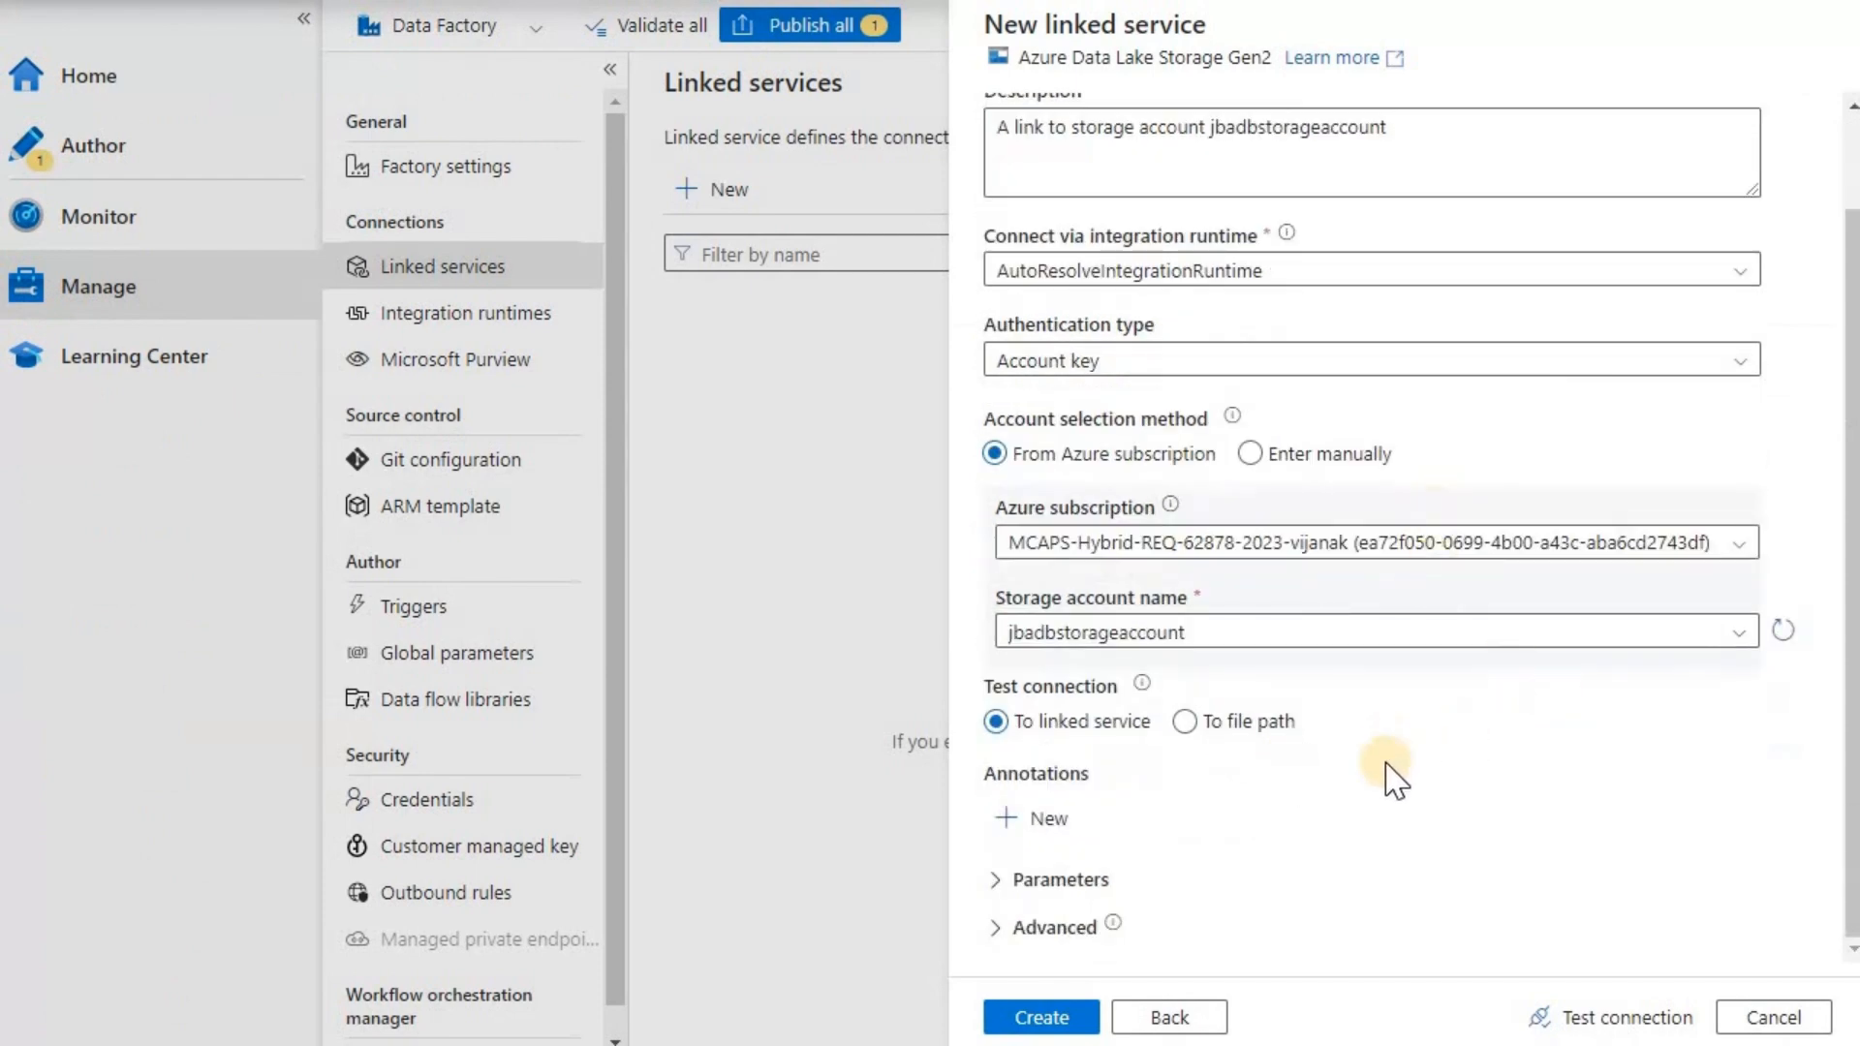
click(1609, 1019)
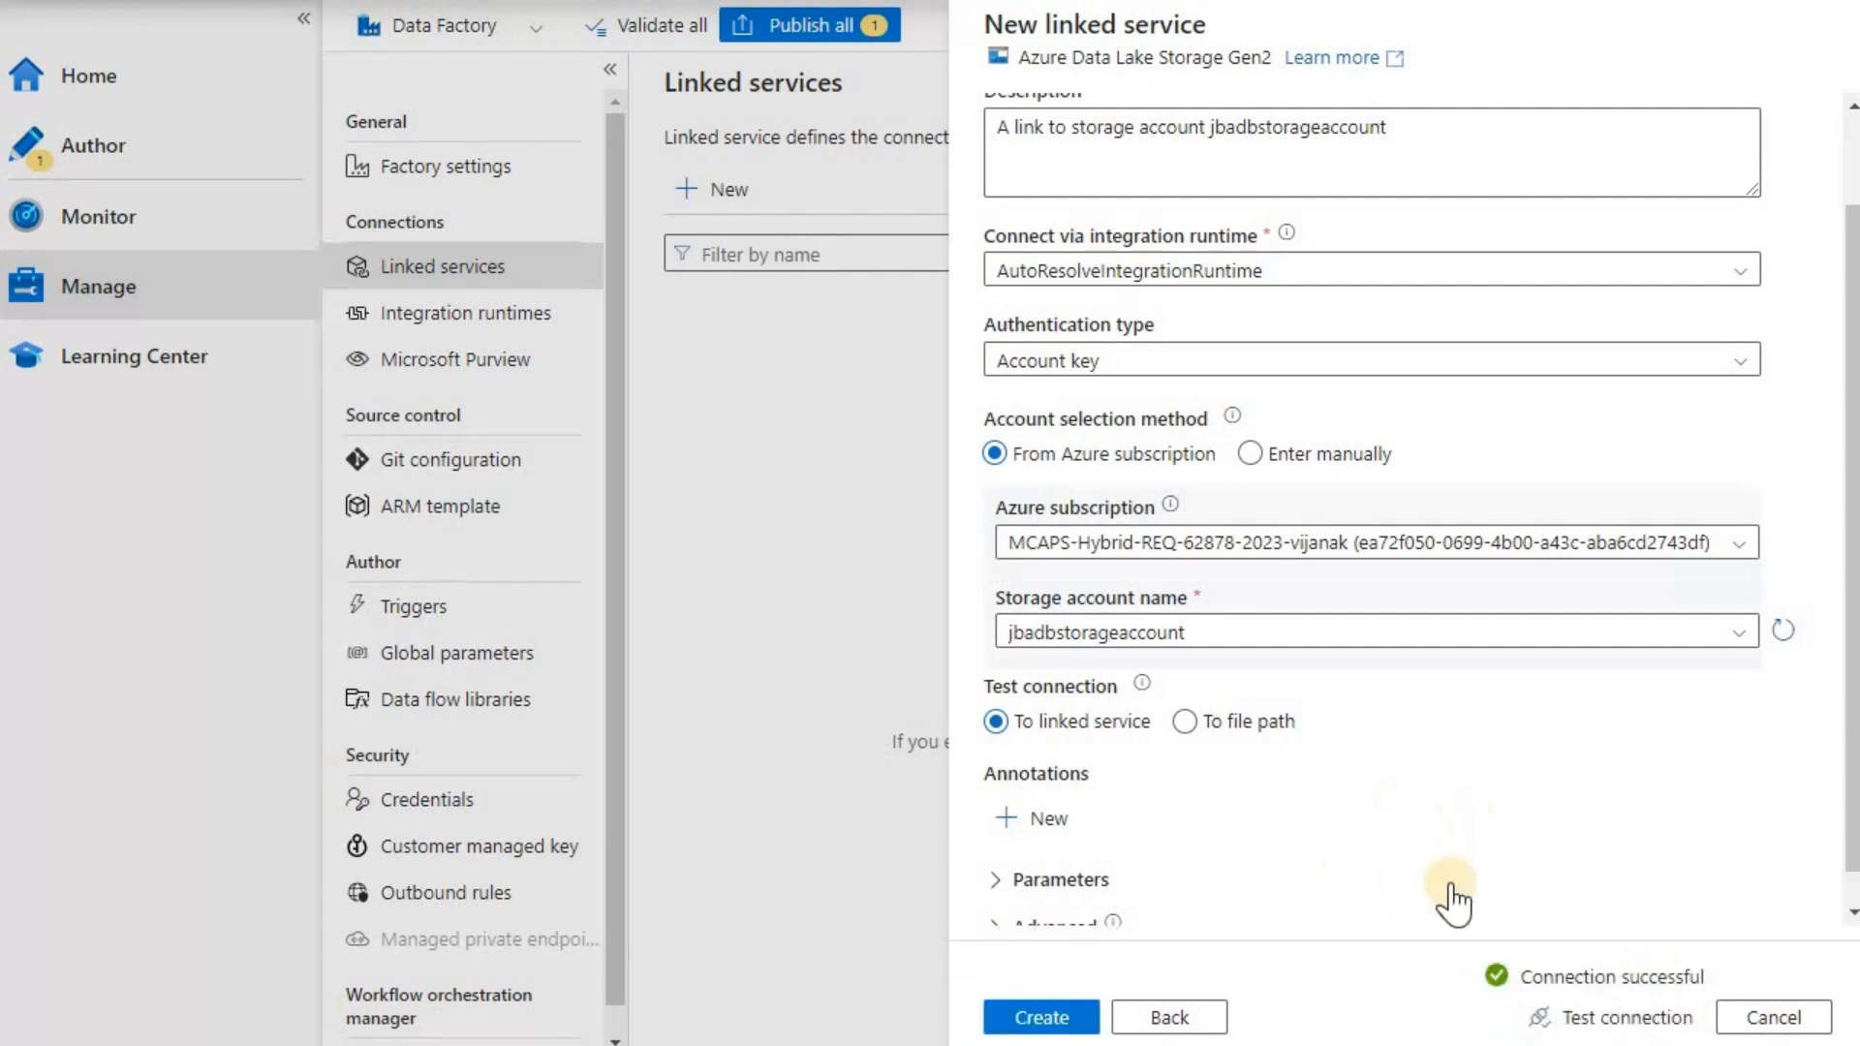
click(1070, 1017)
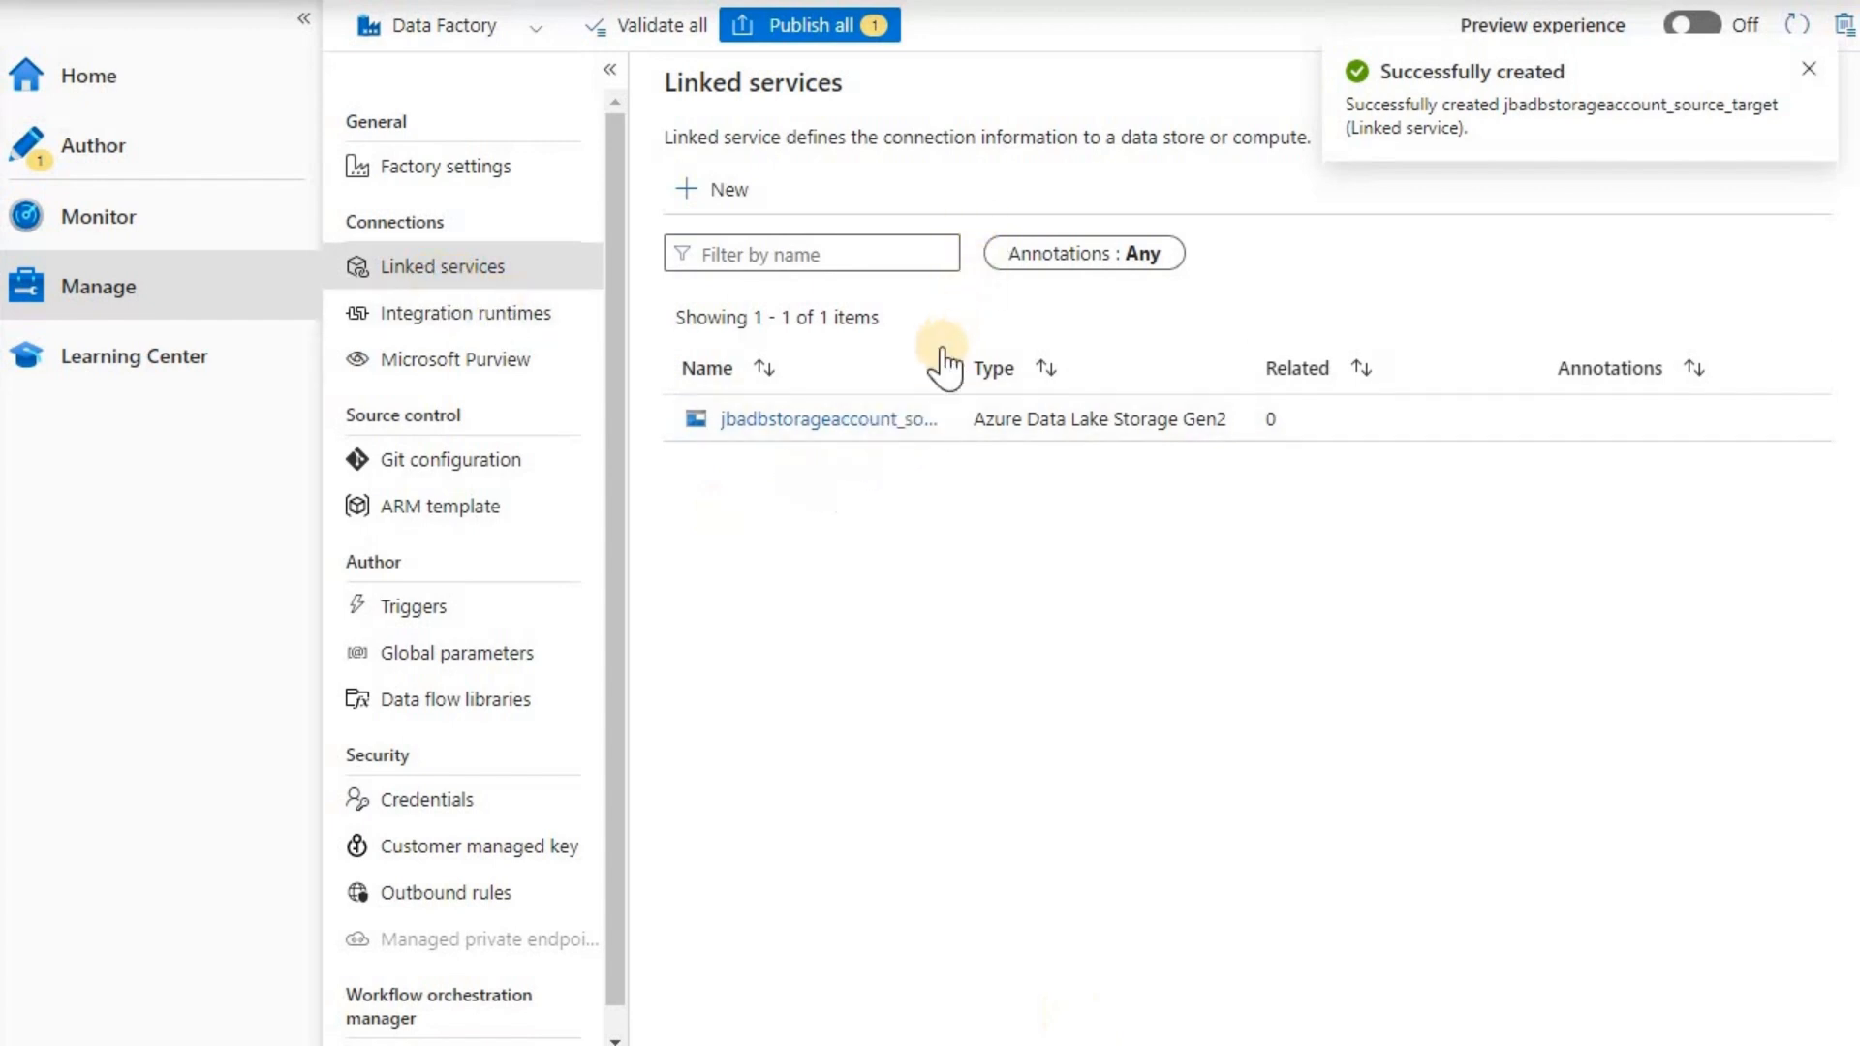
drag(954, 355, 1066, 373)
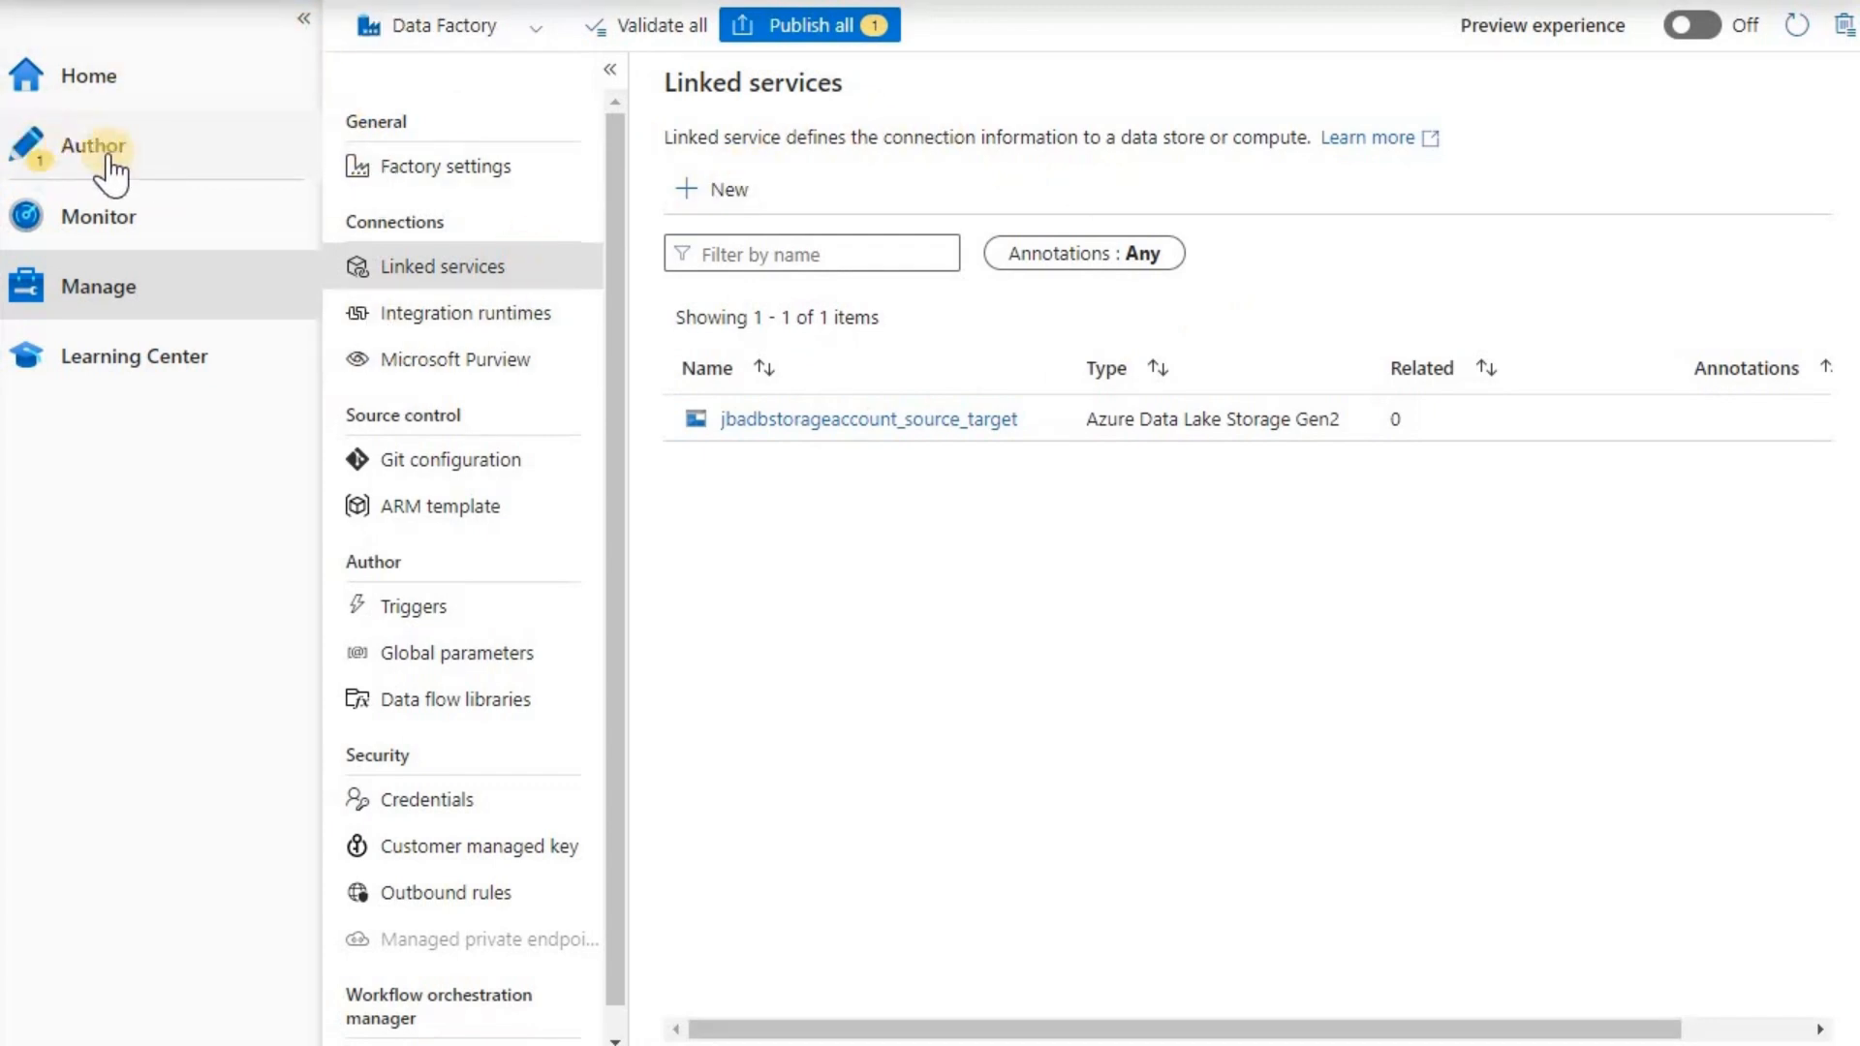
Return to authoring pipeline1, add a Copy data activity to its canvas, and collapse the surrounding panes for more space
click(177, 146)
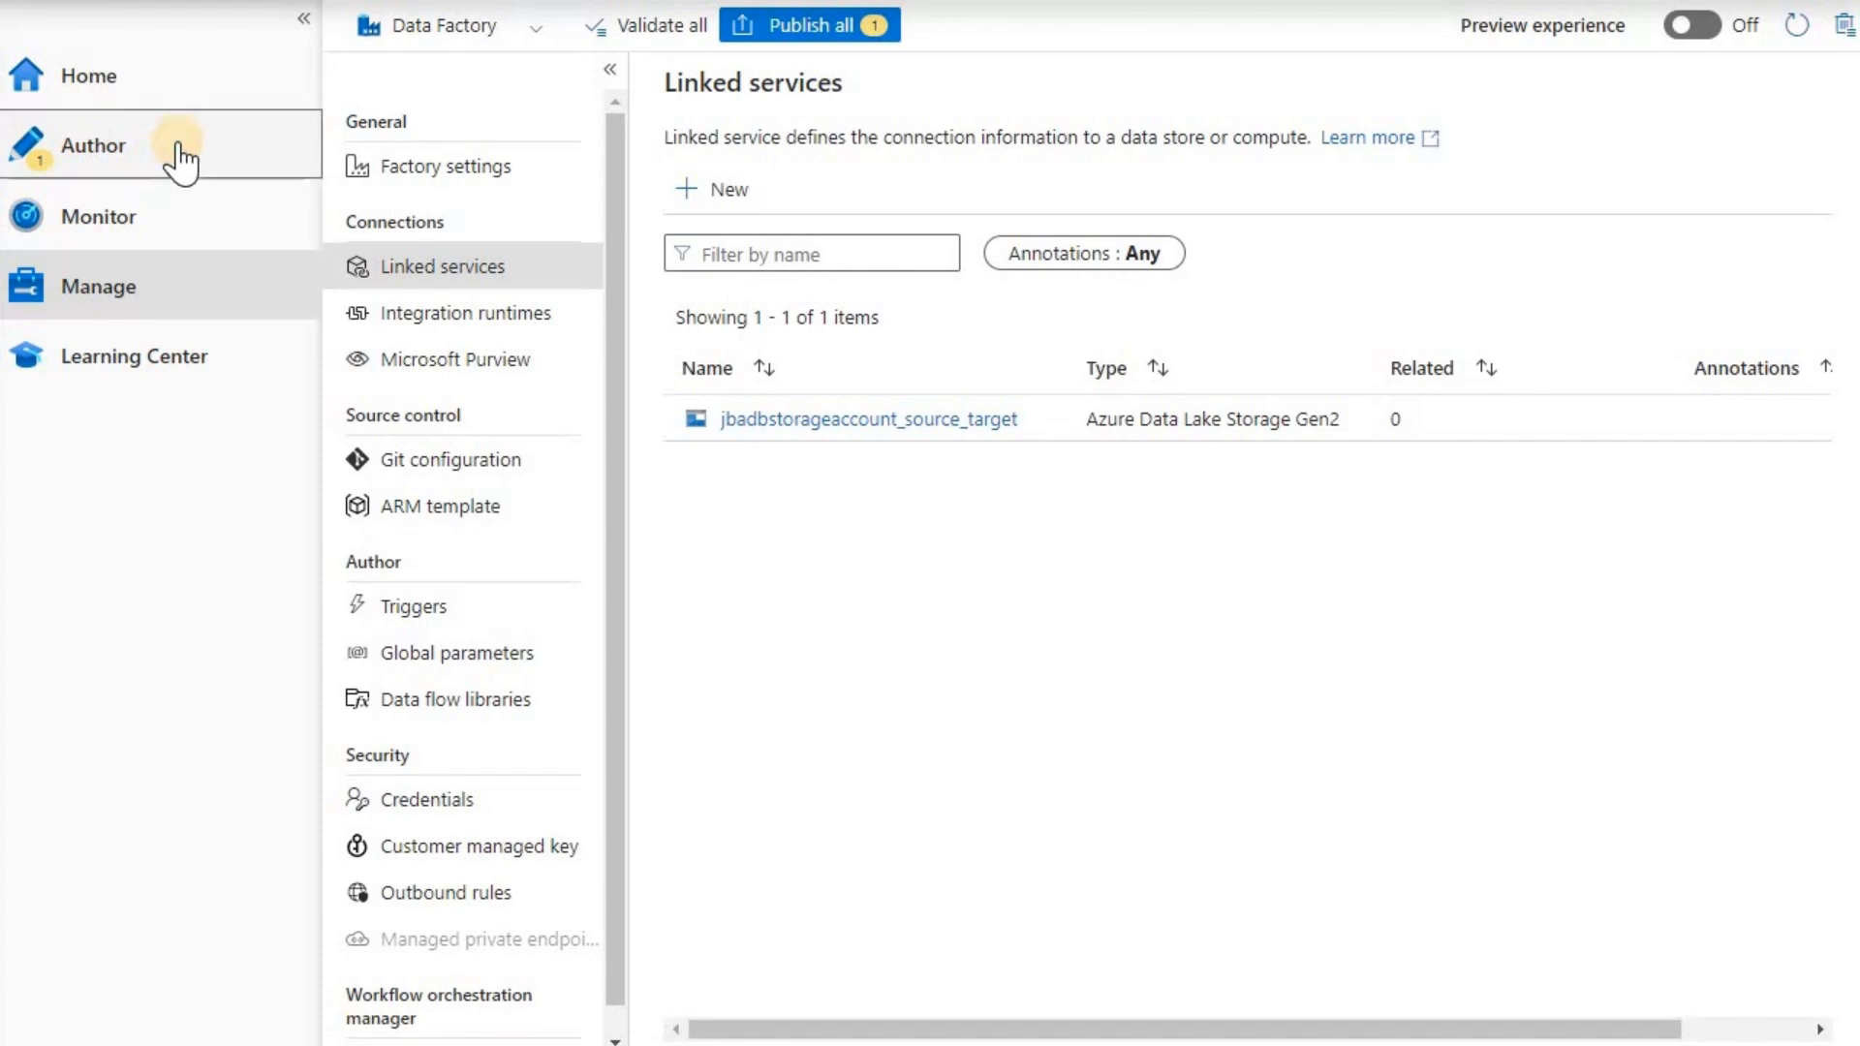
click(307, 23)
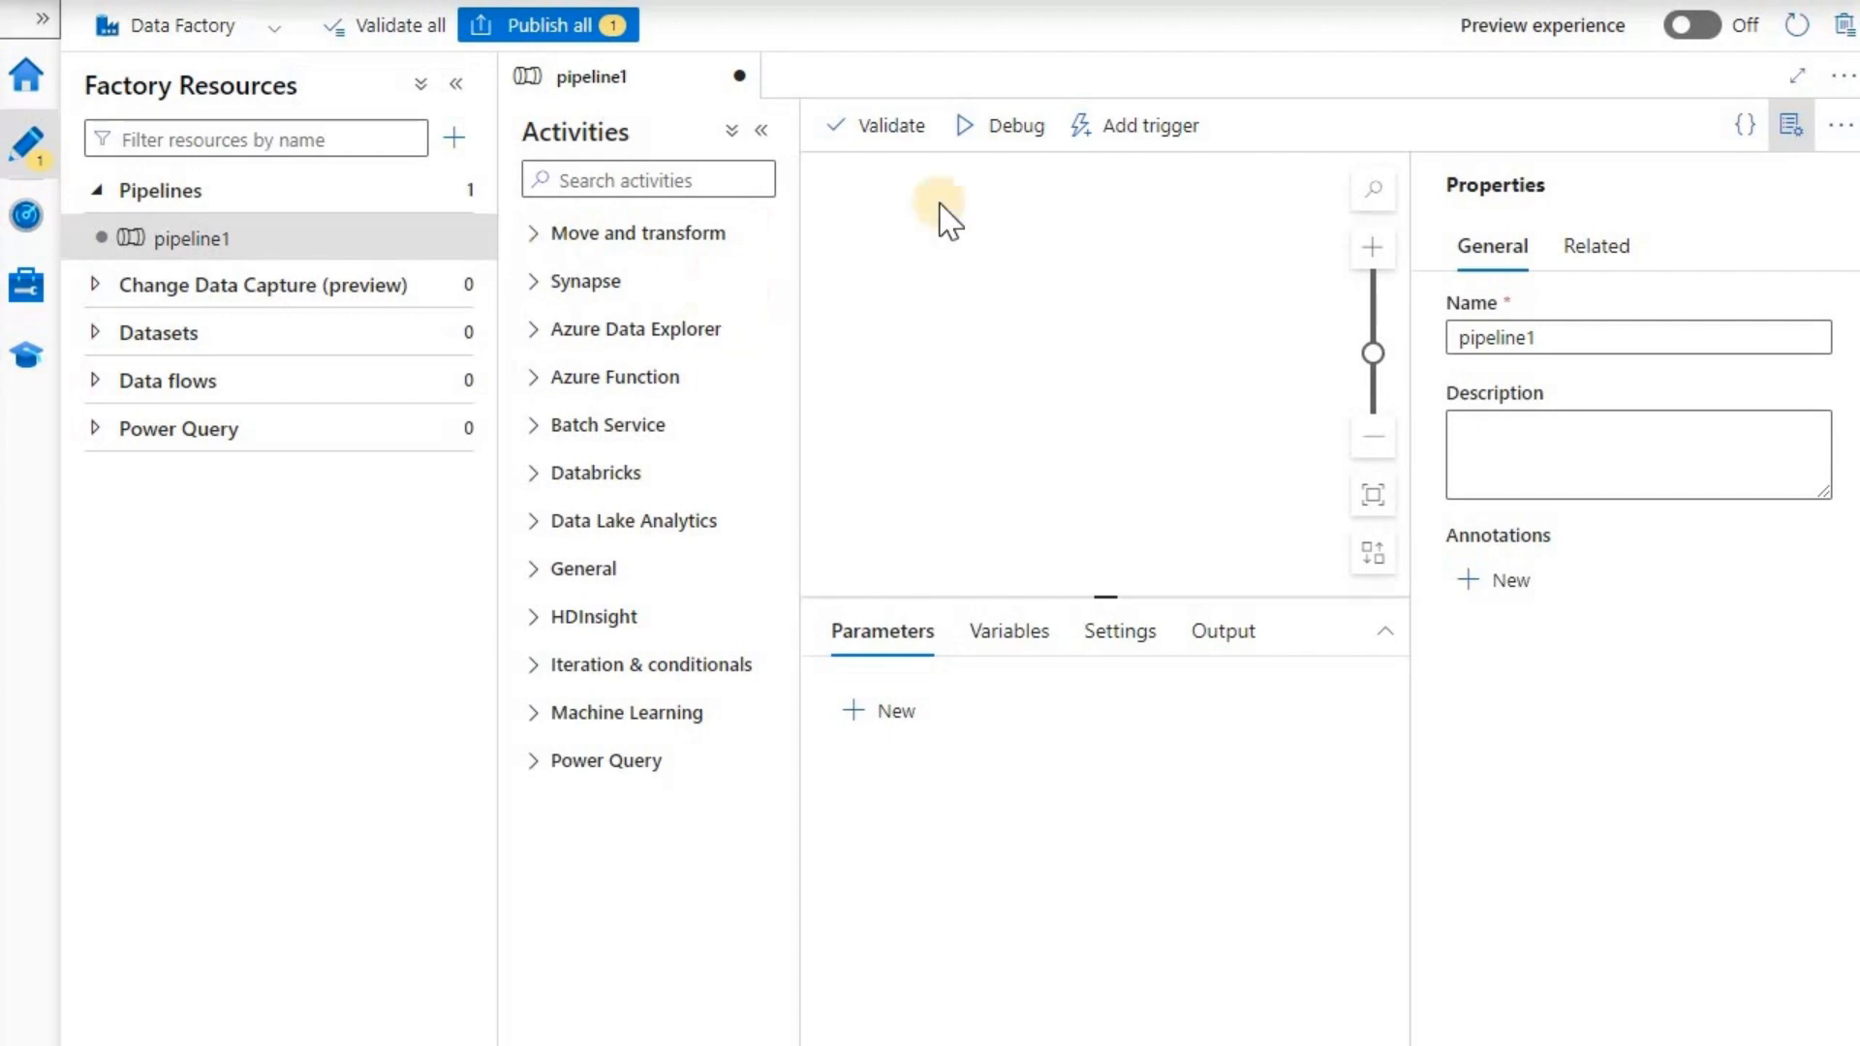
click(536, 233)
drag(610, 288, 947, 260)
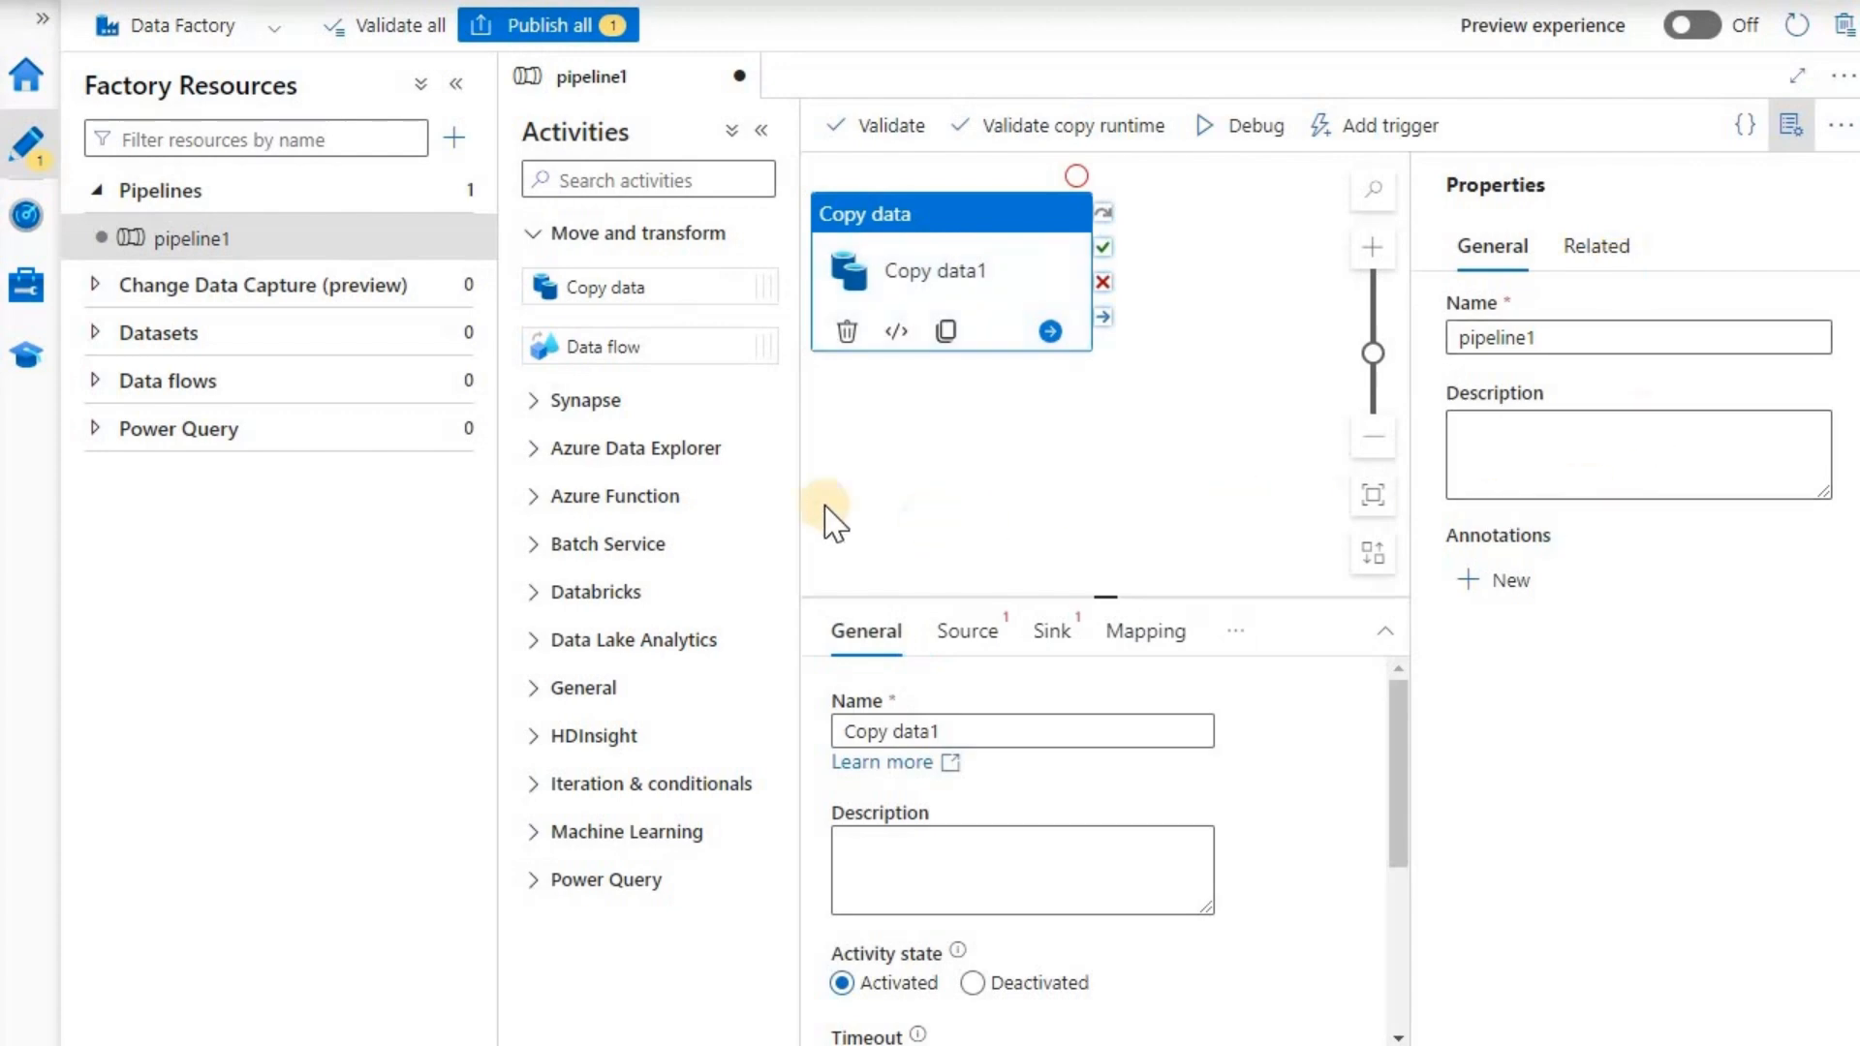
click(766, 130)
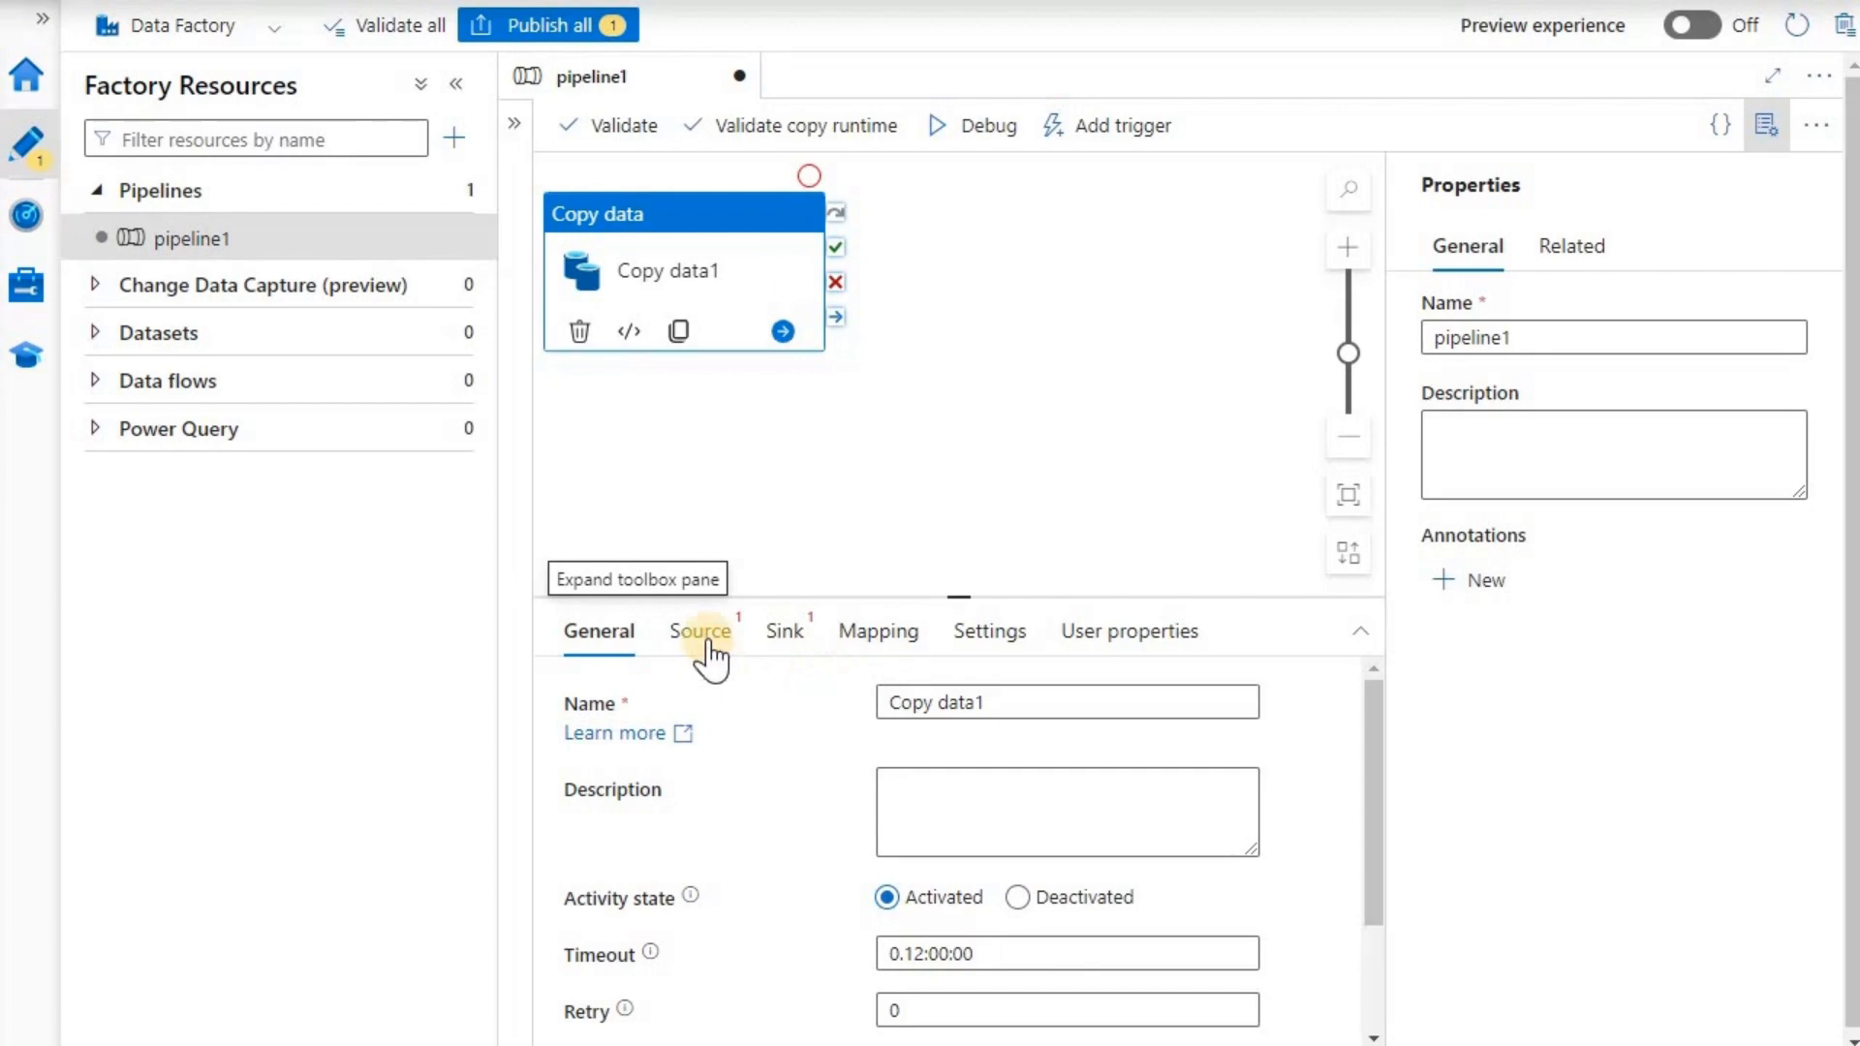
Rename the Copy data activity as jbadbstorageaccount_source_target and review its remaining general settings
click(789, 698)
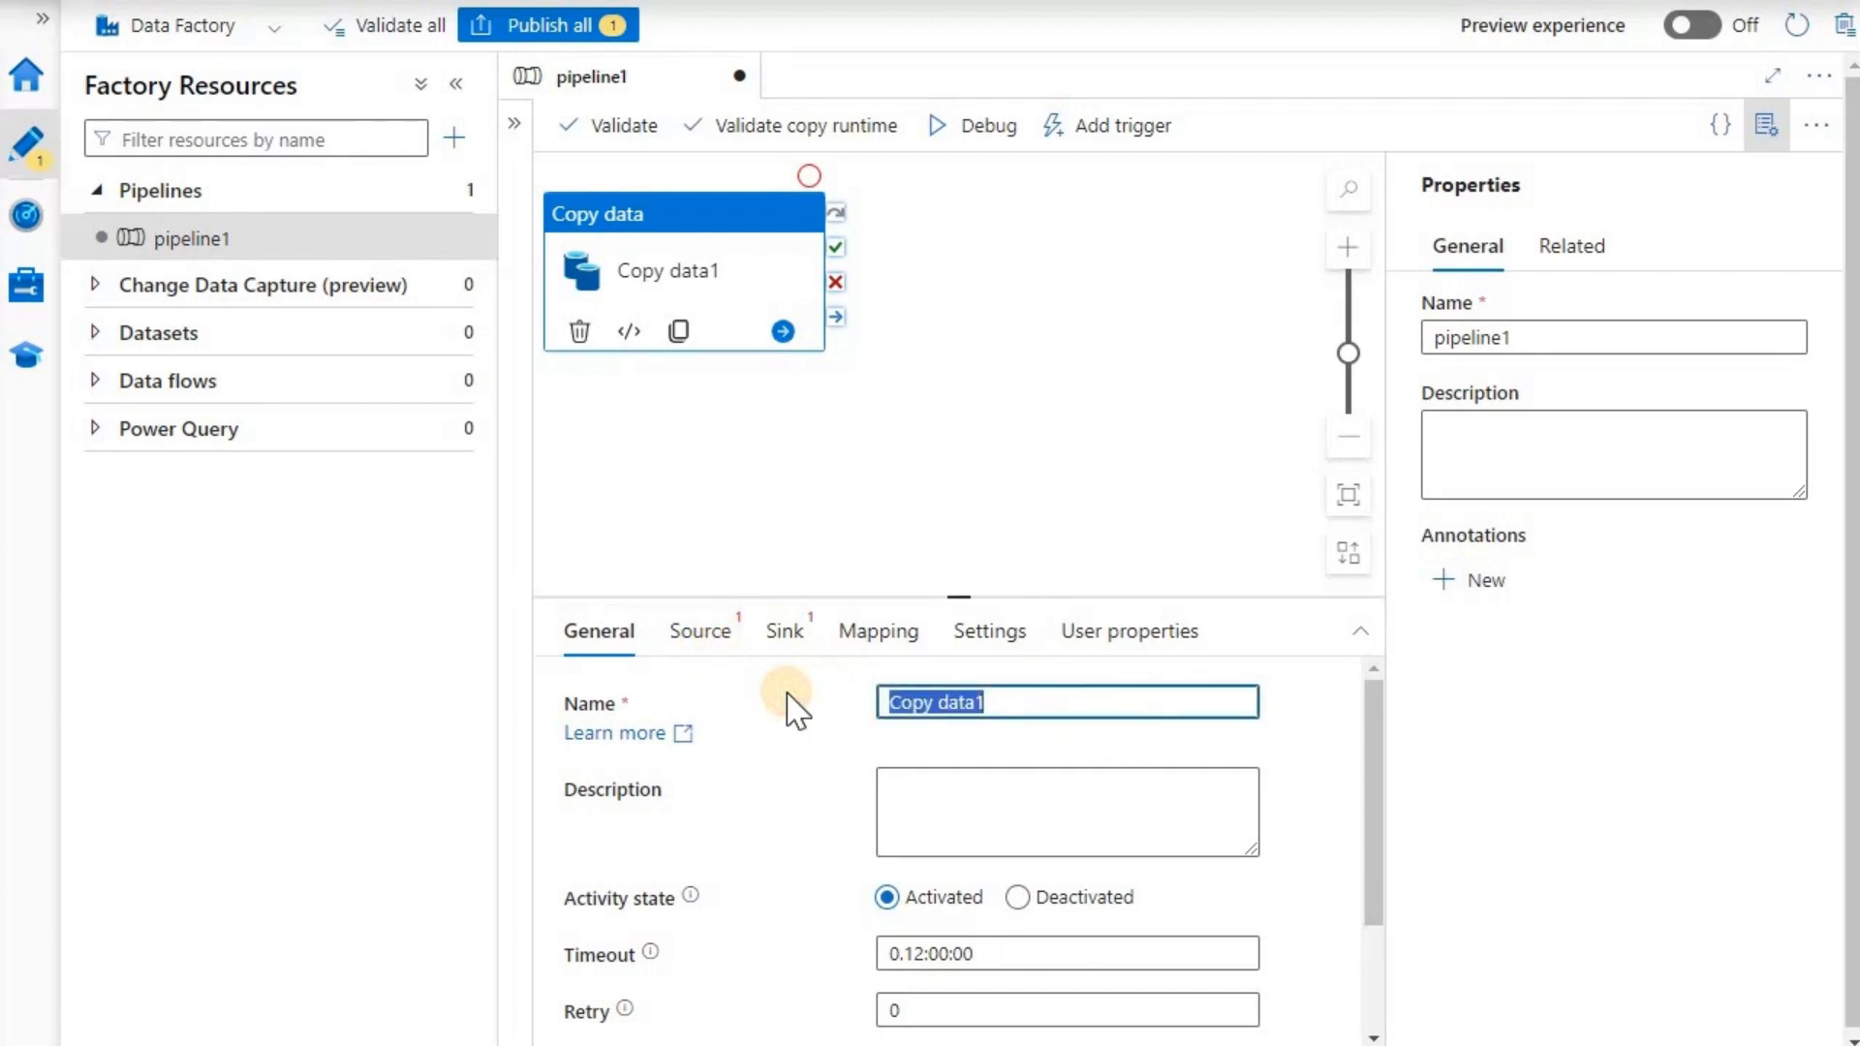
key(ctrl+v)
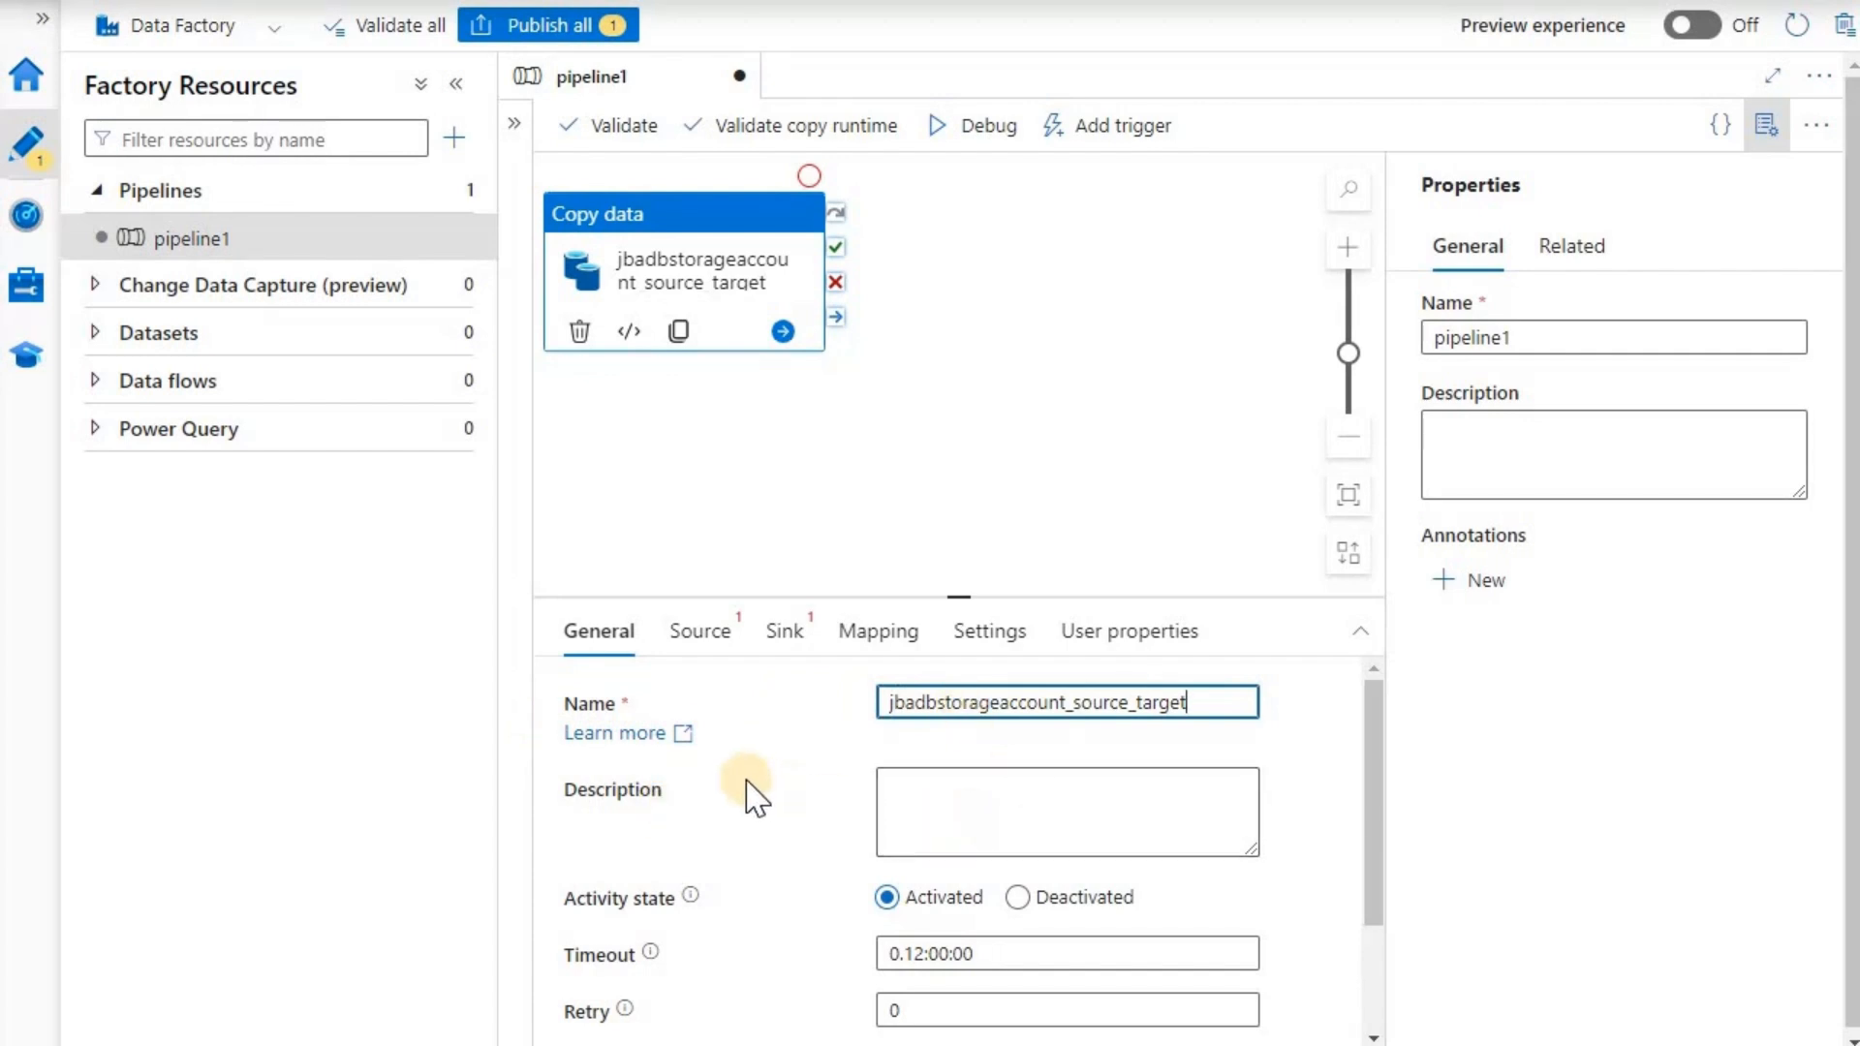
scroll(669, 808, down, 3)
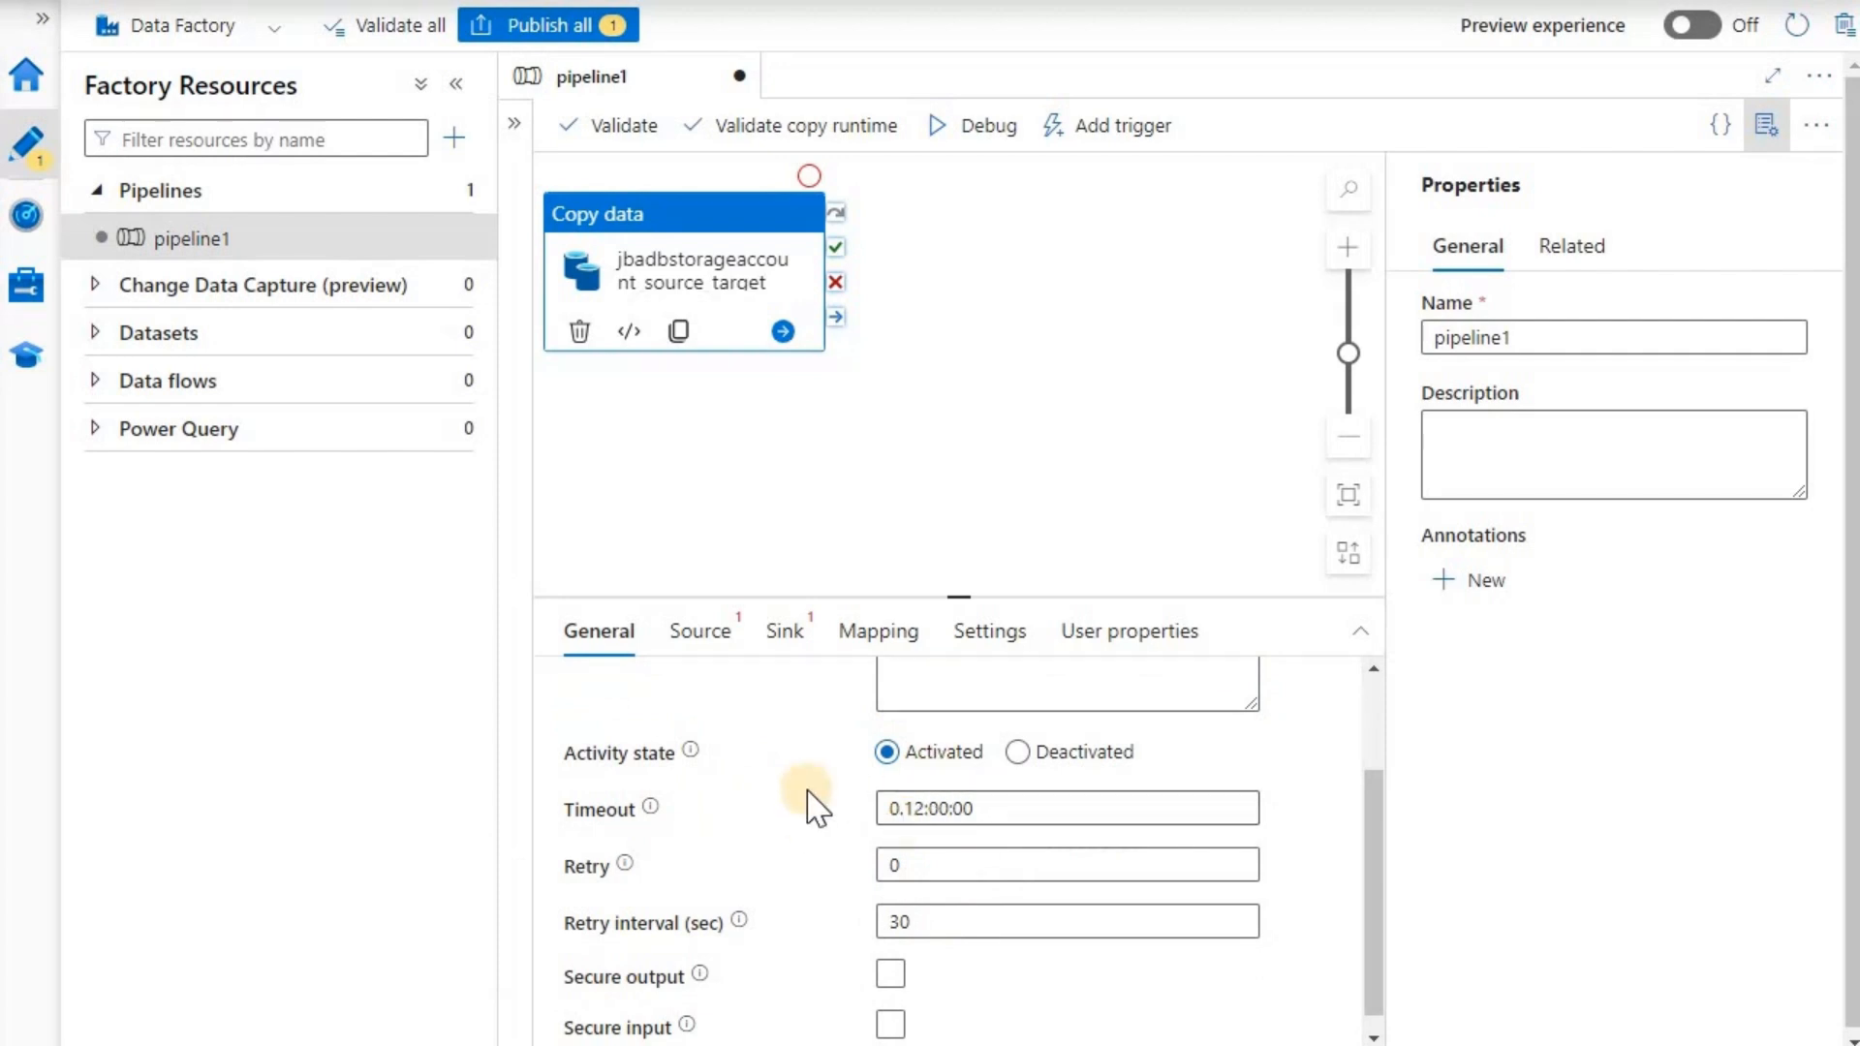
scroll(799, 765, up, 3)
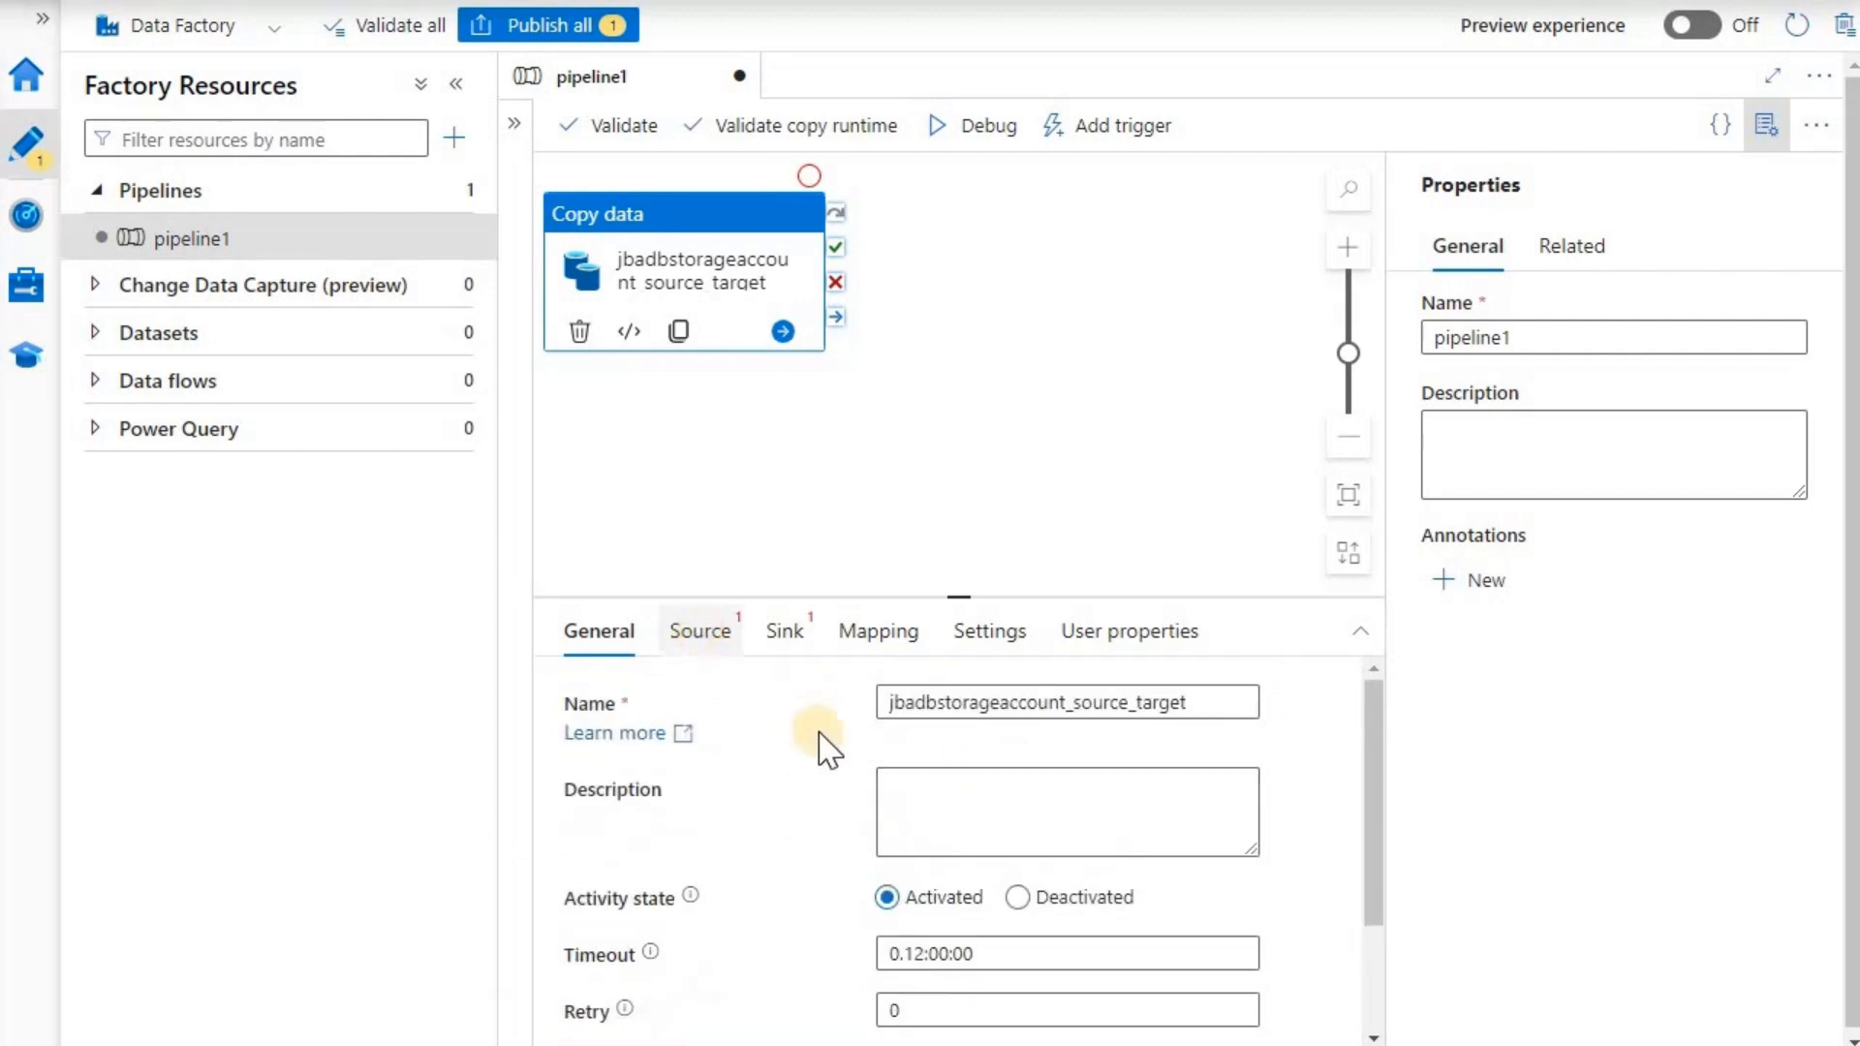
Start a new source dataset for the copy activity using Azure Data Lake Storage Gen2 and the DelimitedText format
click(688, 640)
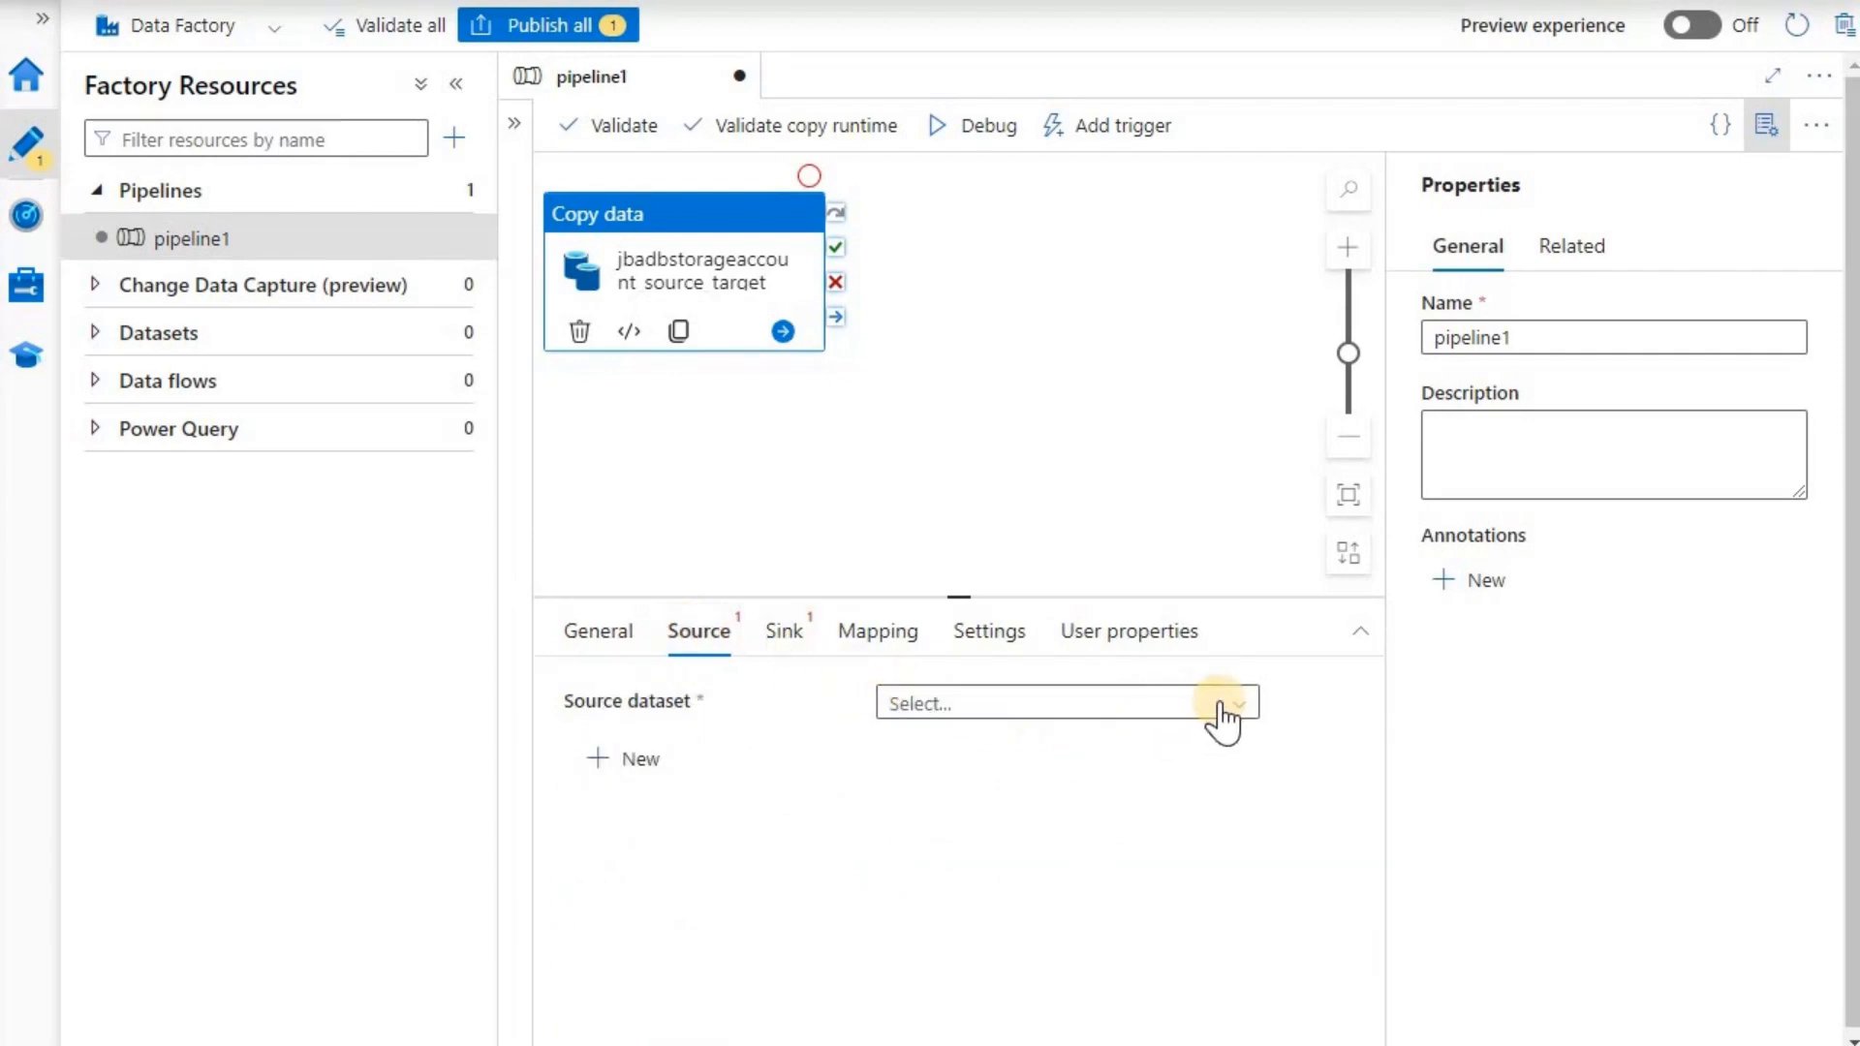
click(627, 775)
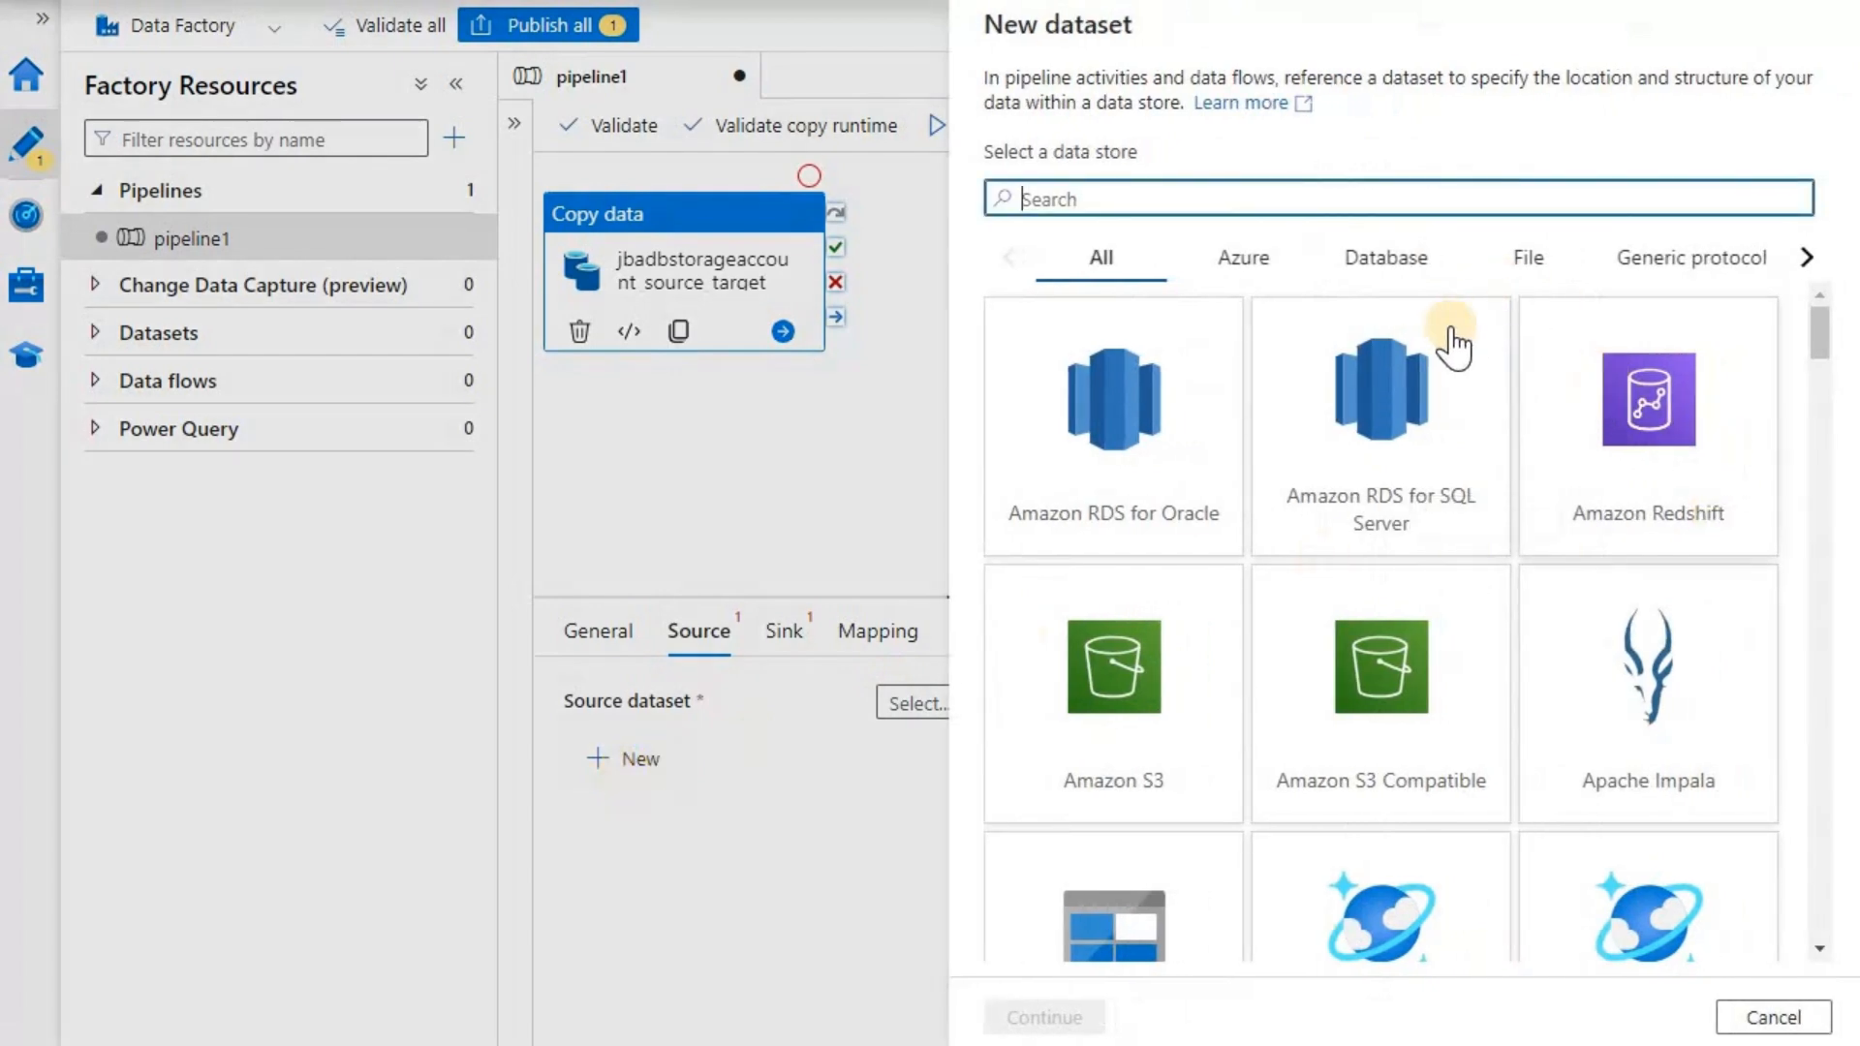
scroll(1511, 475, down, 5)
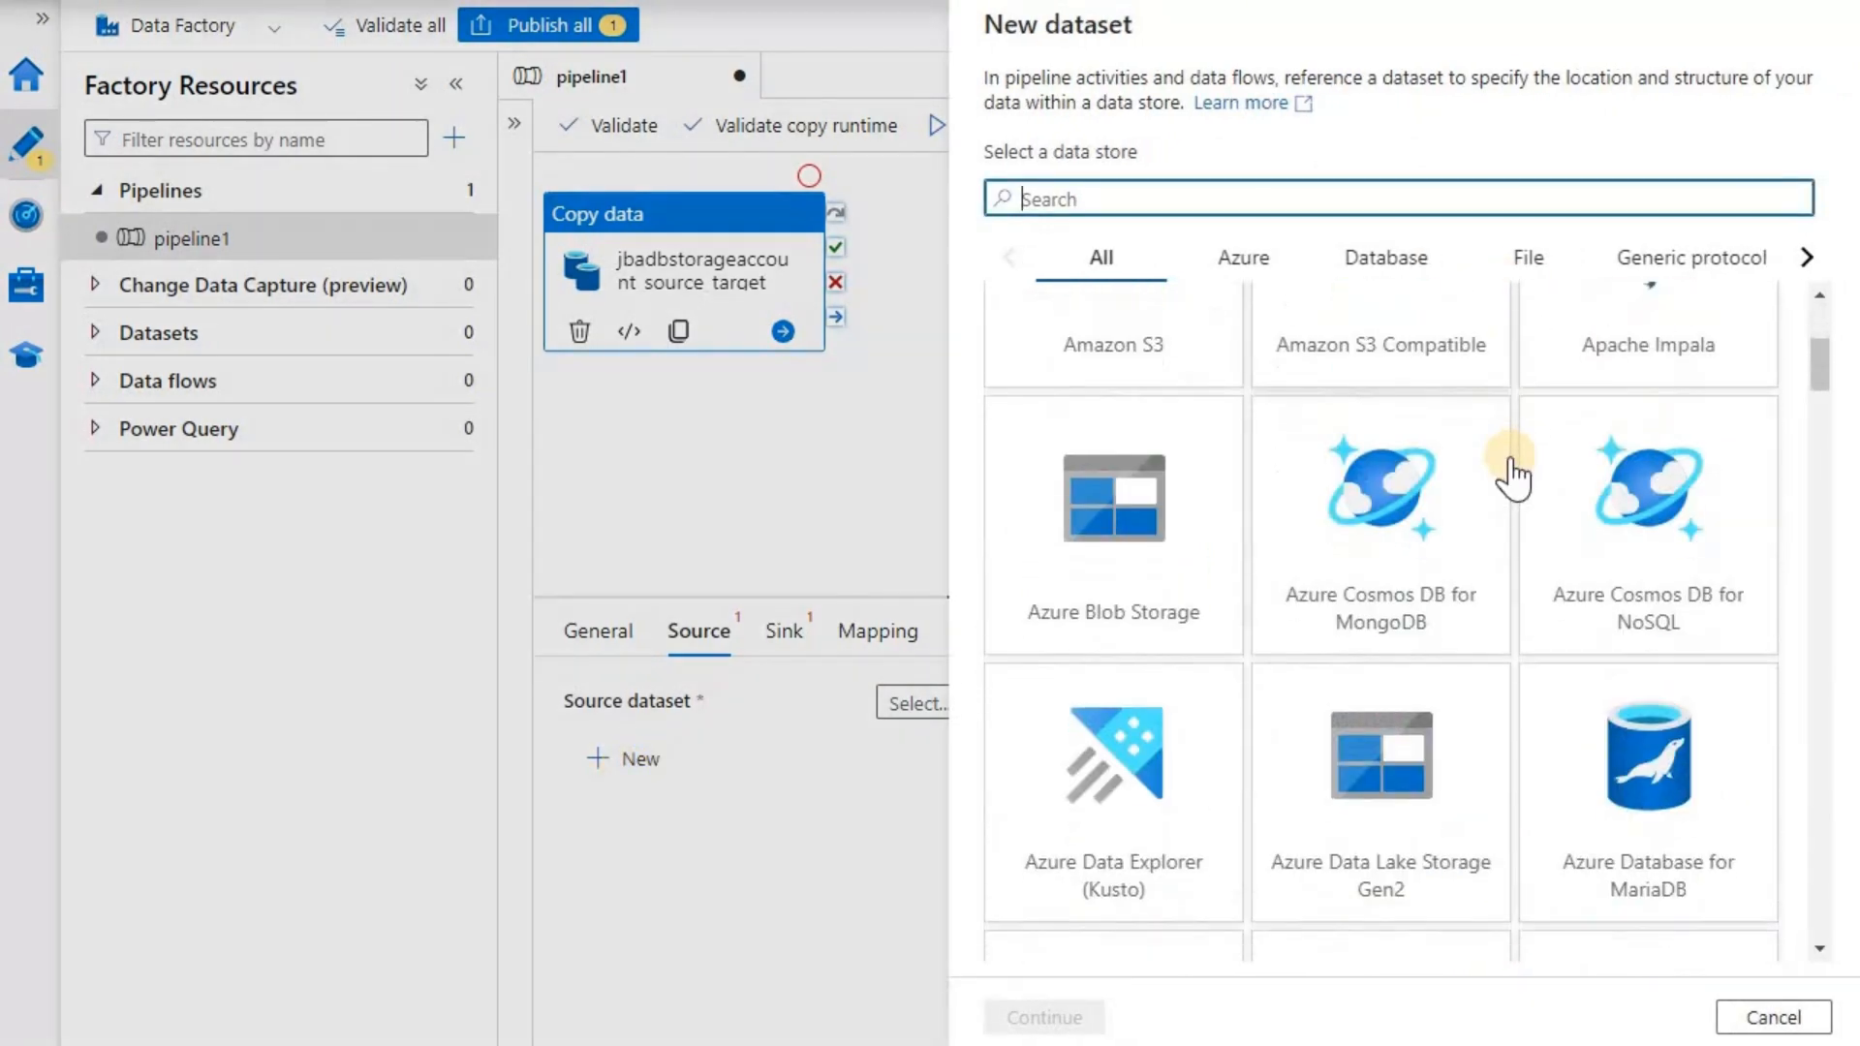
click(1393, 661)
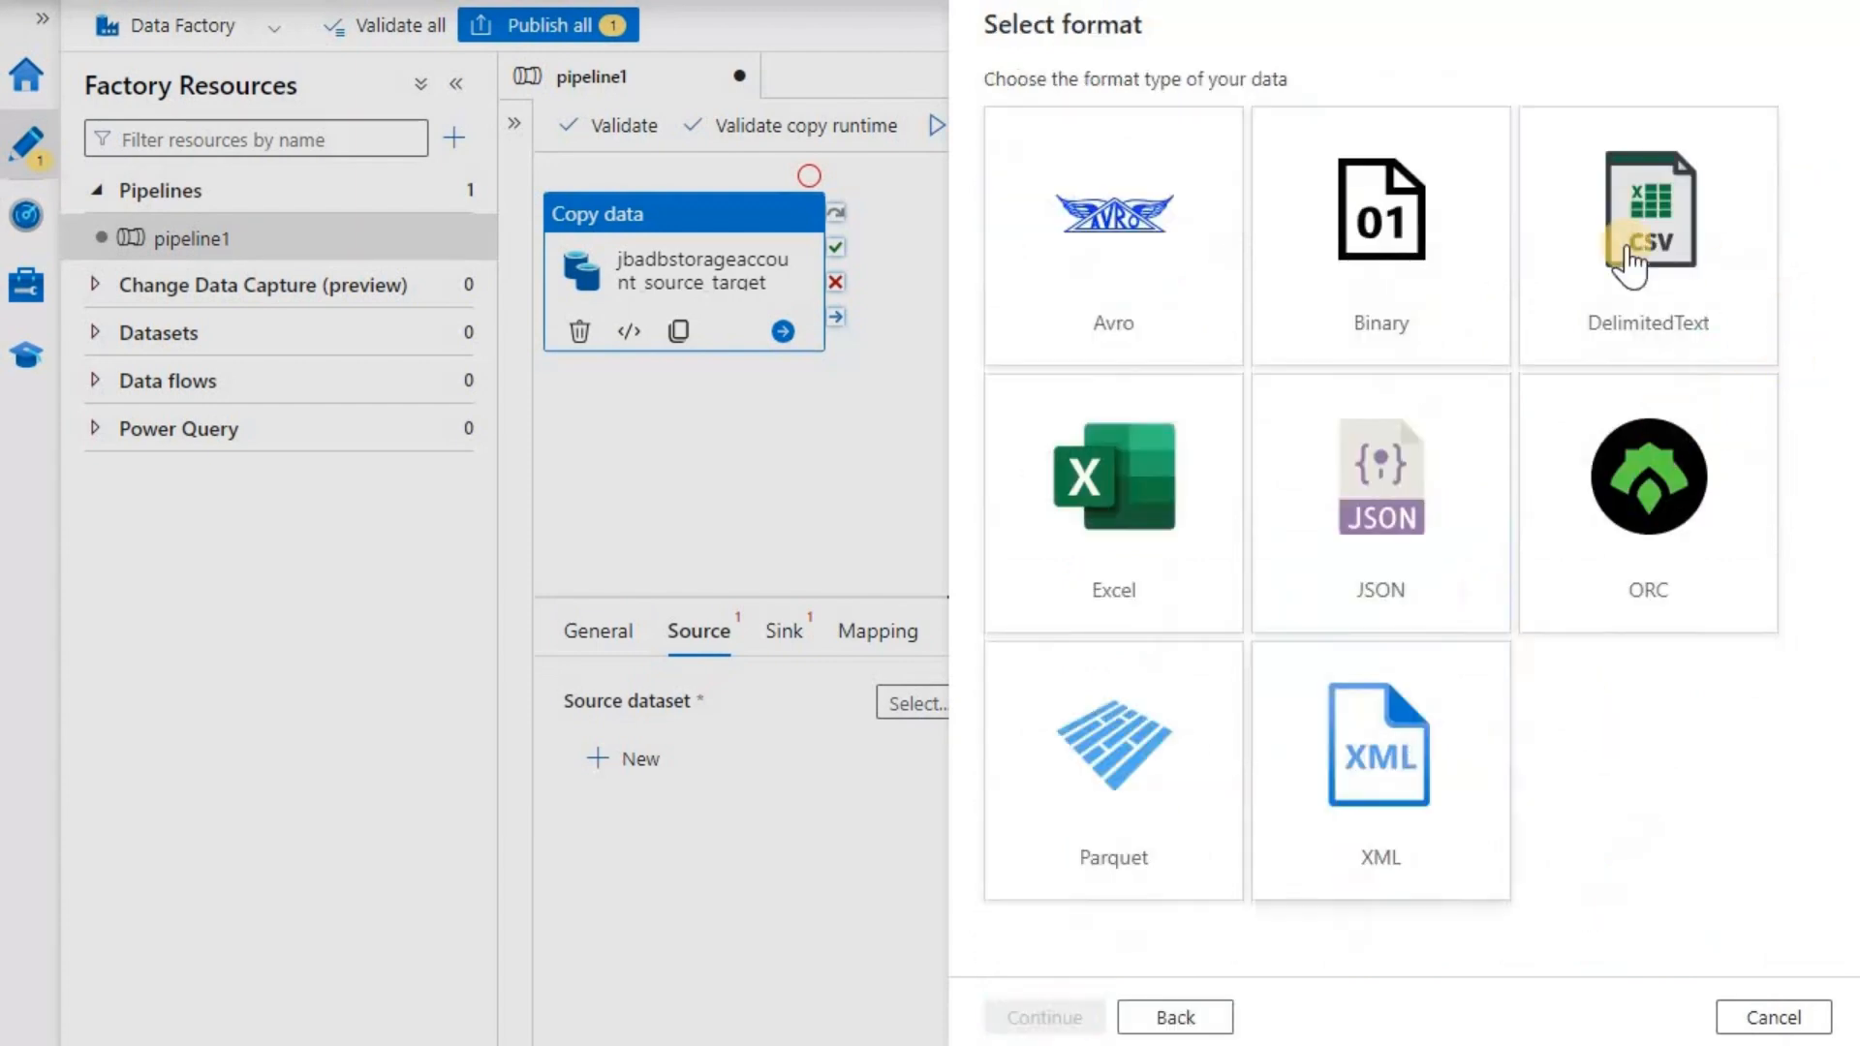
click(1673, 242)
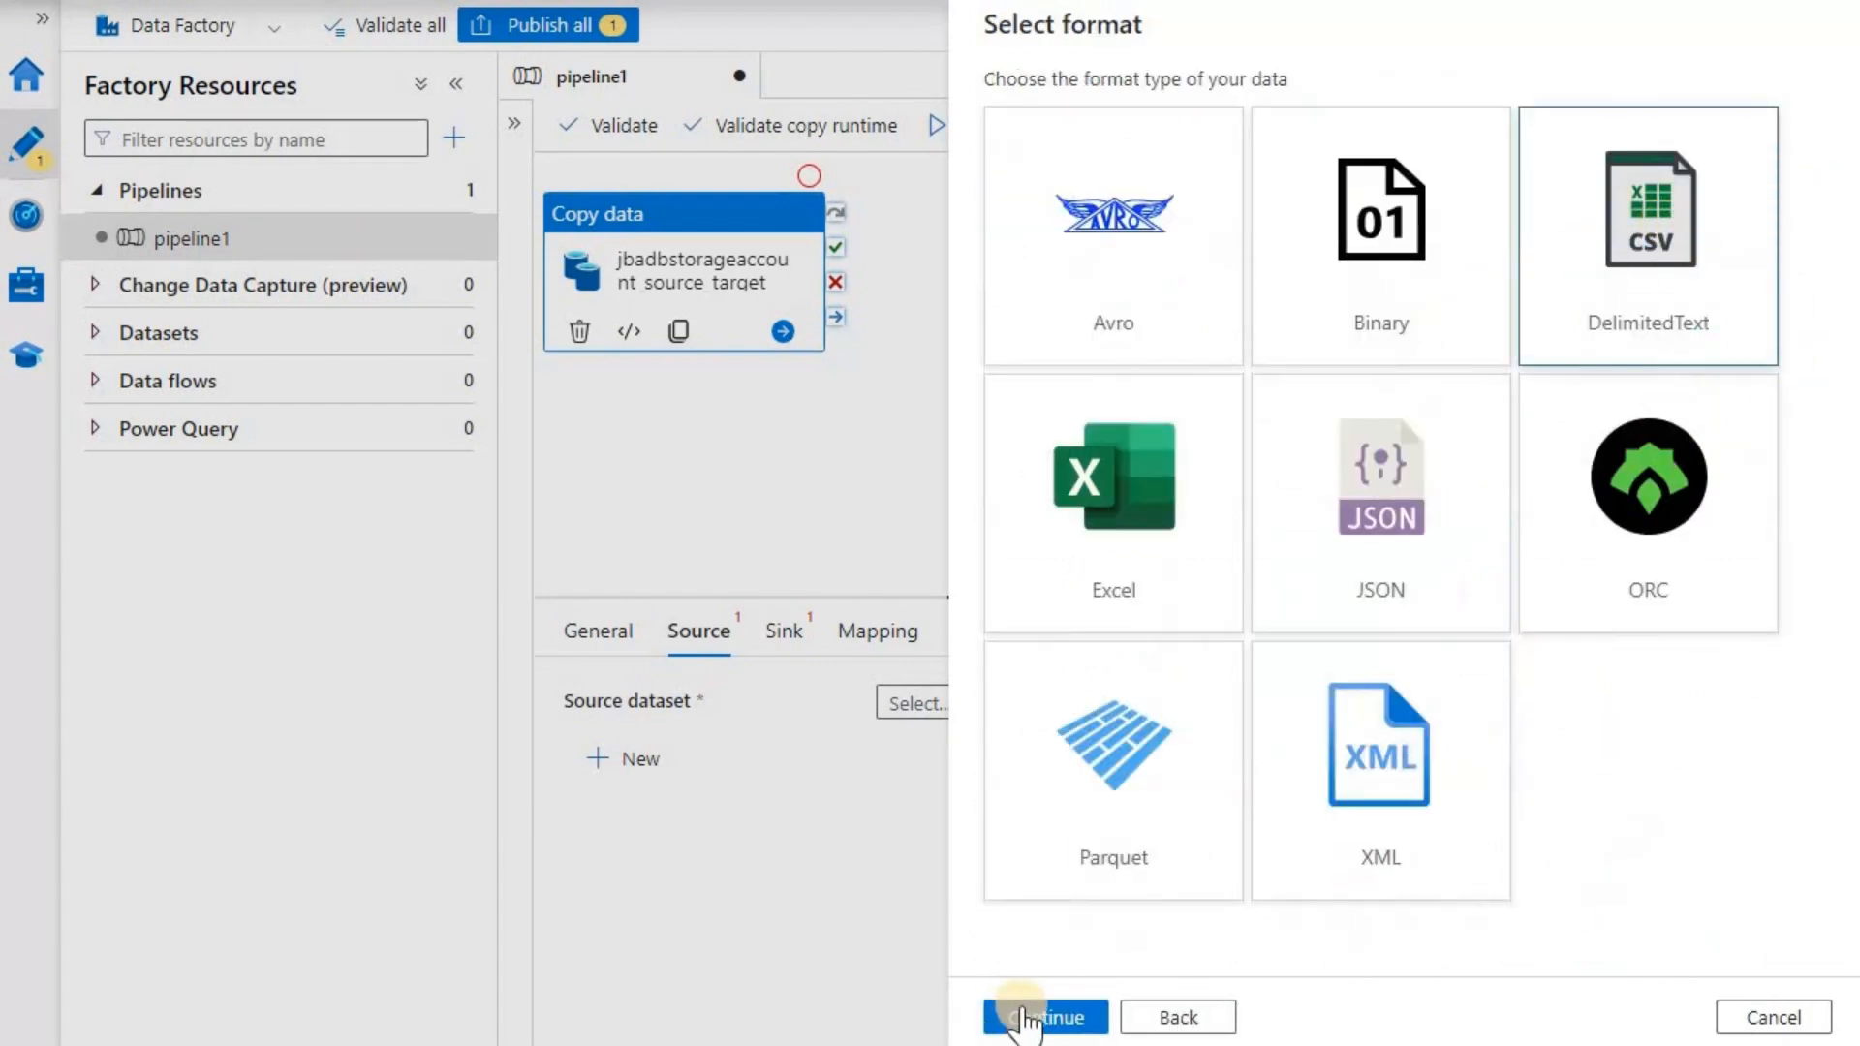
click(1041, 1018)
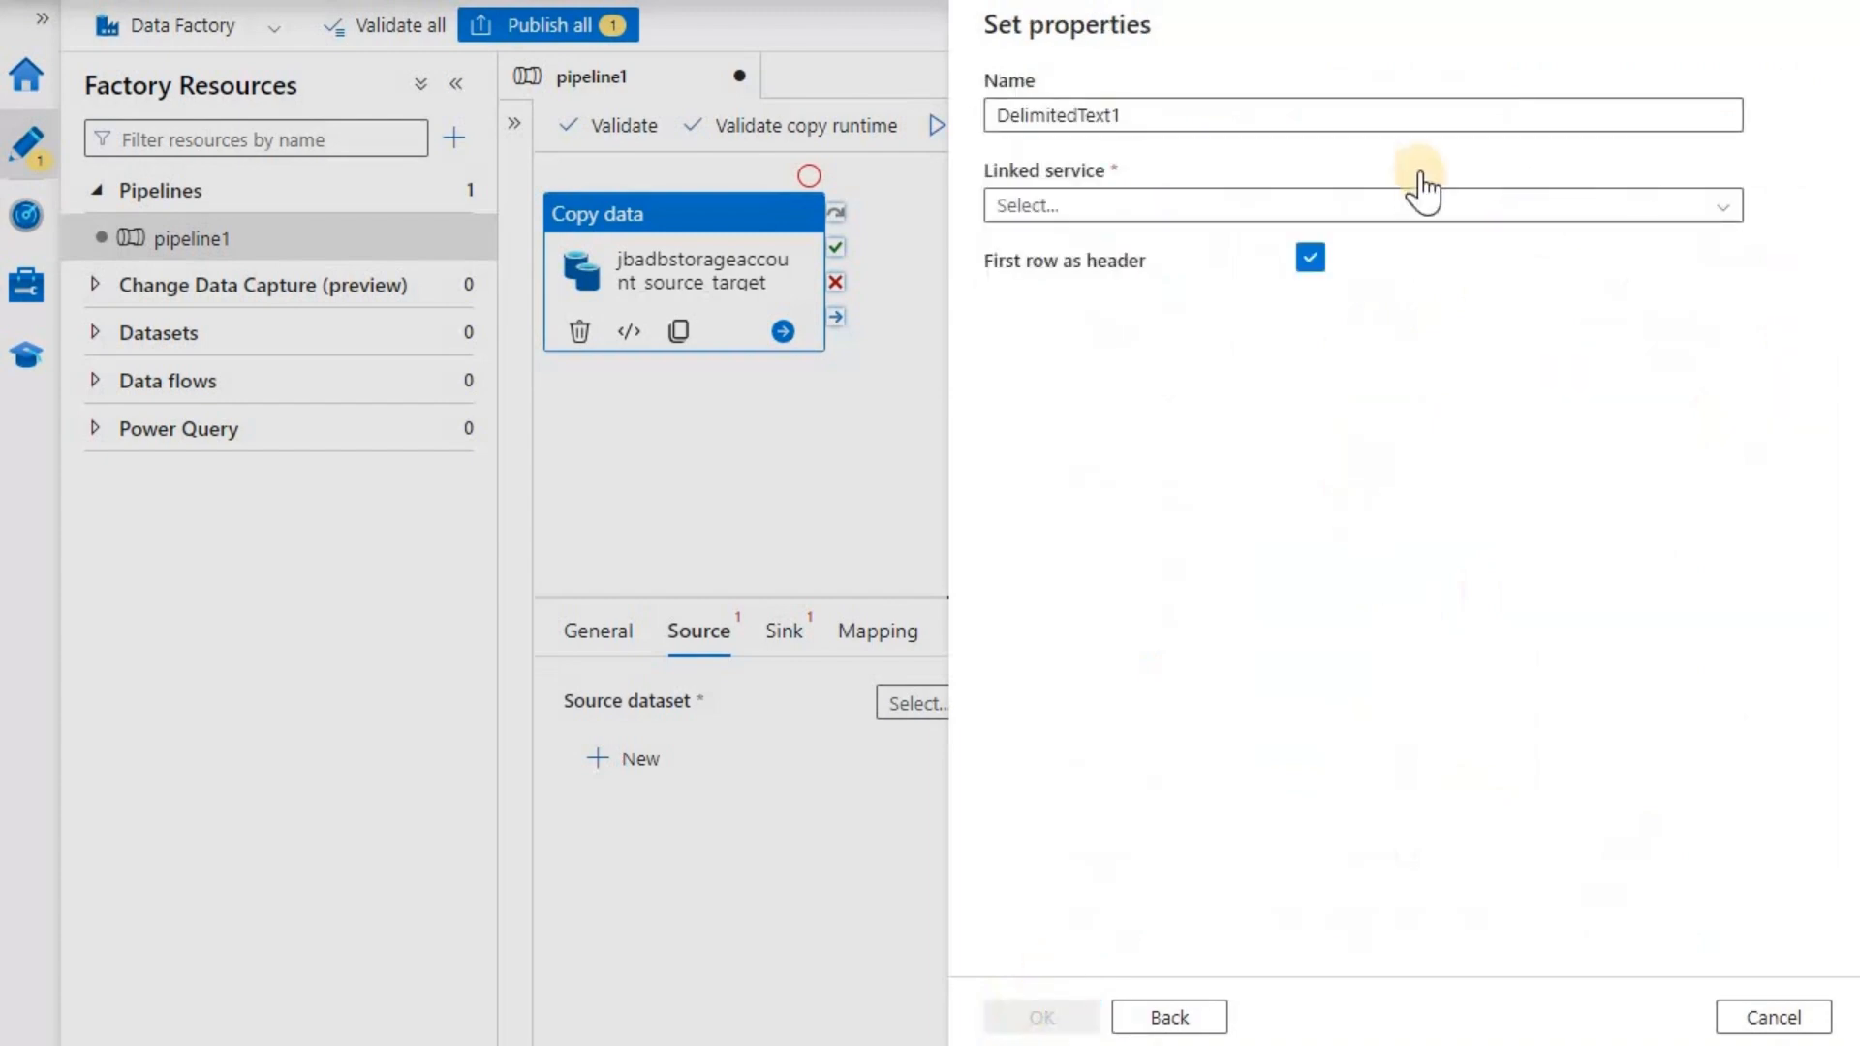
Name the source dataset Copy_DF_CSV_Source_Targt and assign it the linked service jbadbstorageaccount_source_target
double_click(1244, 116)
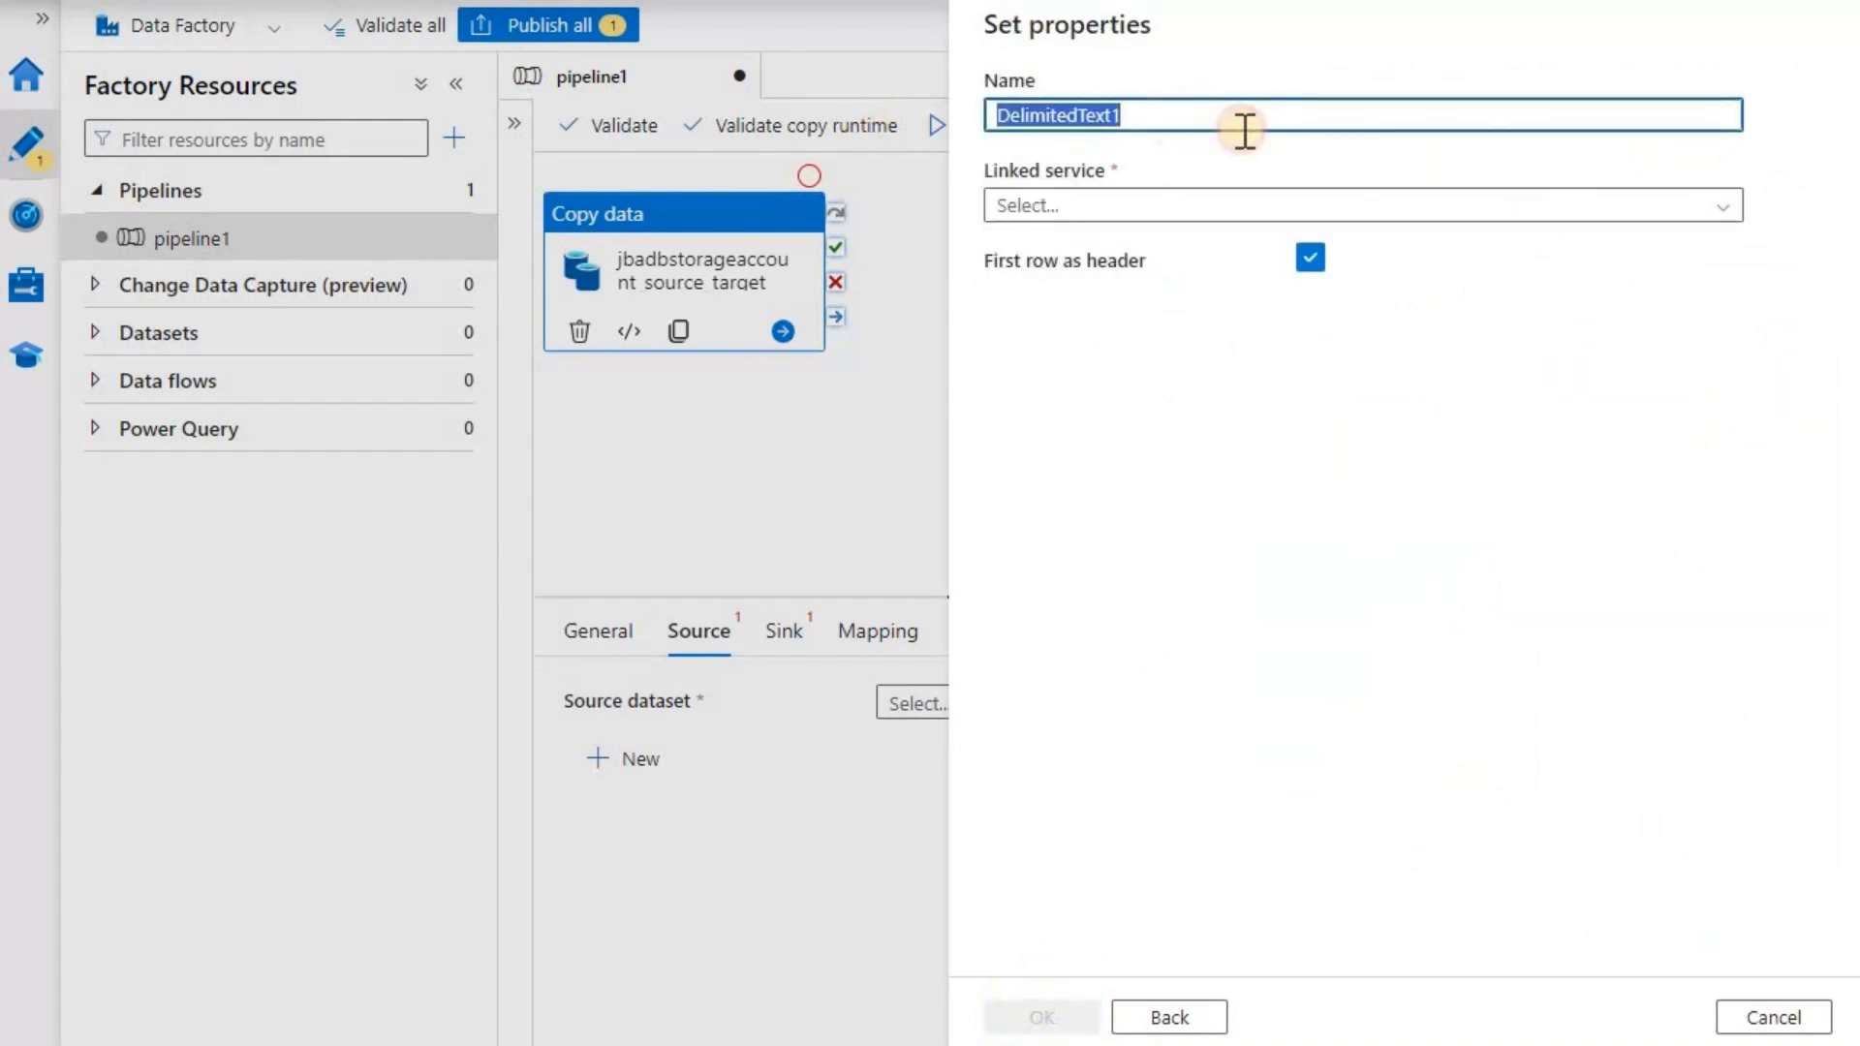
text(Copy_DF_CSV)
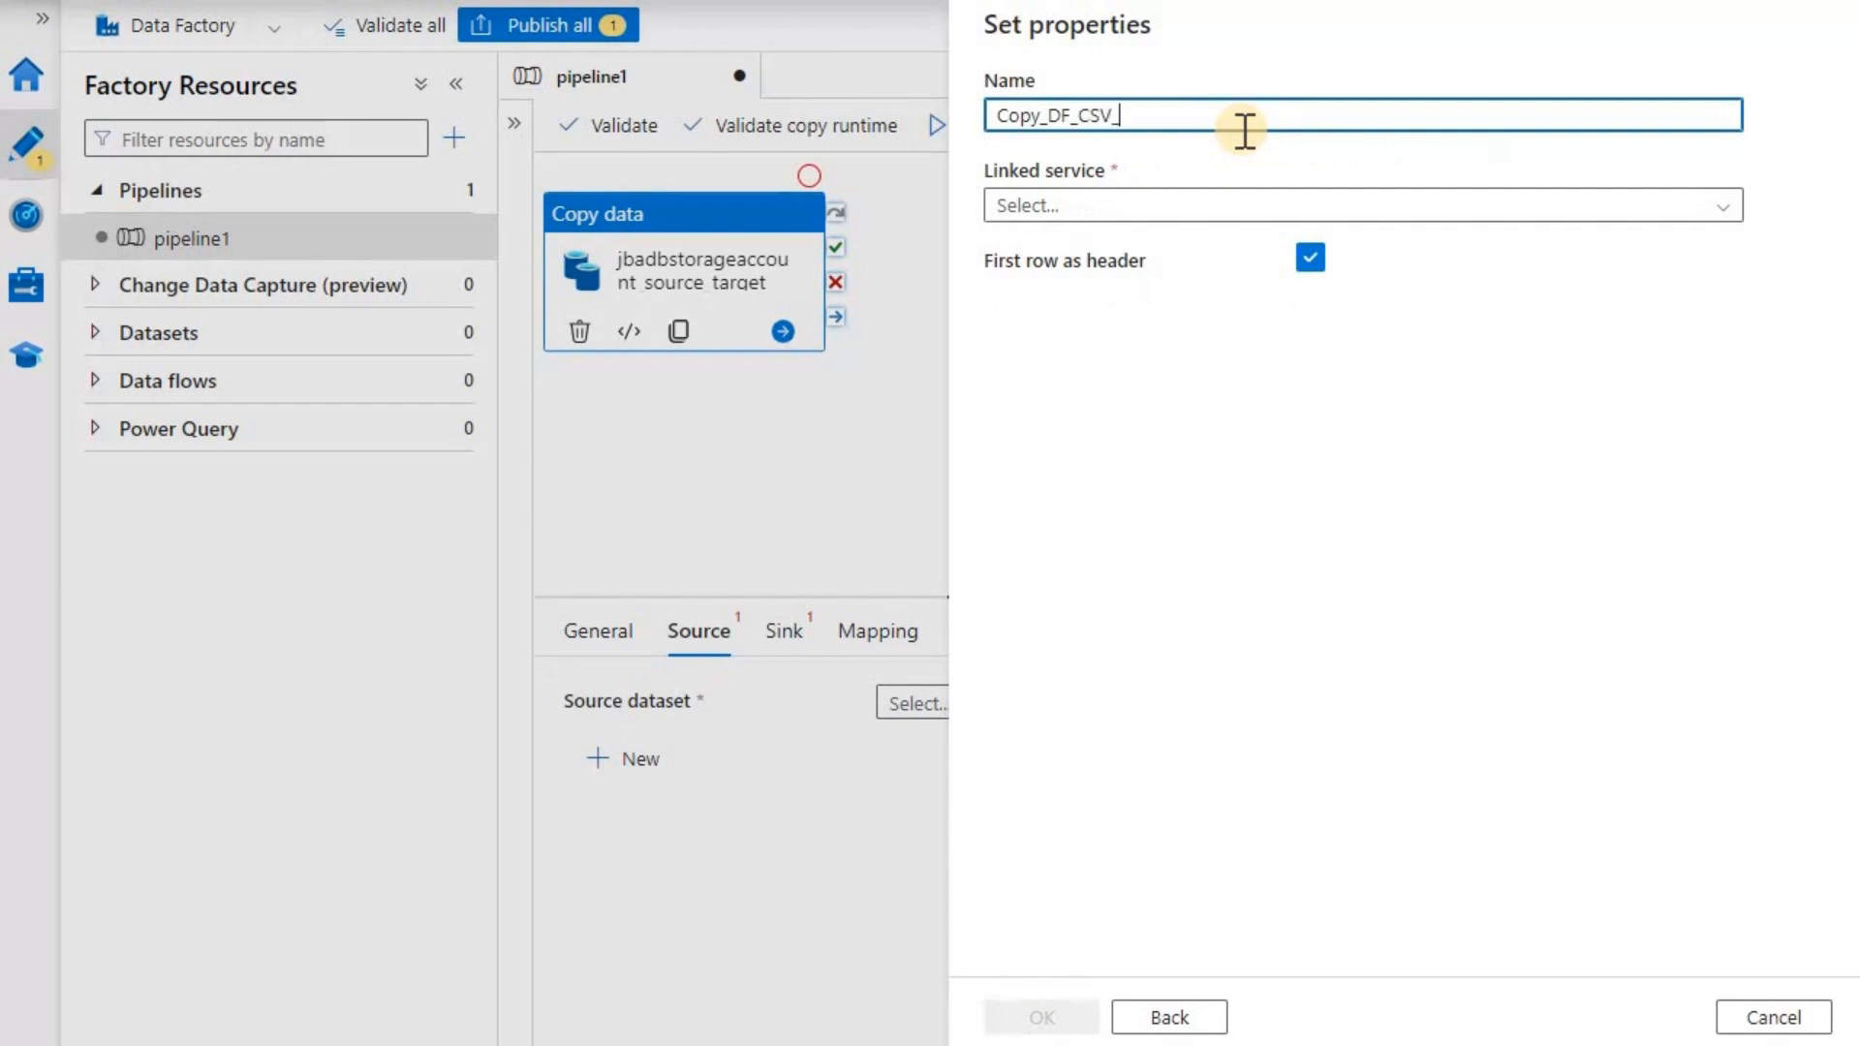
text(_Targt)
click(1733, 203)
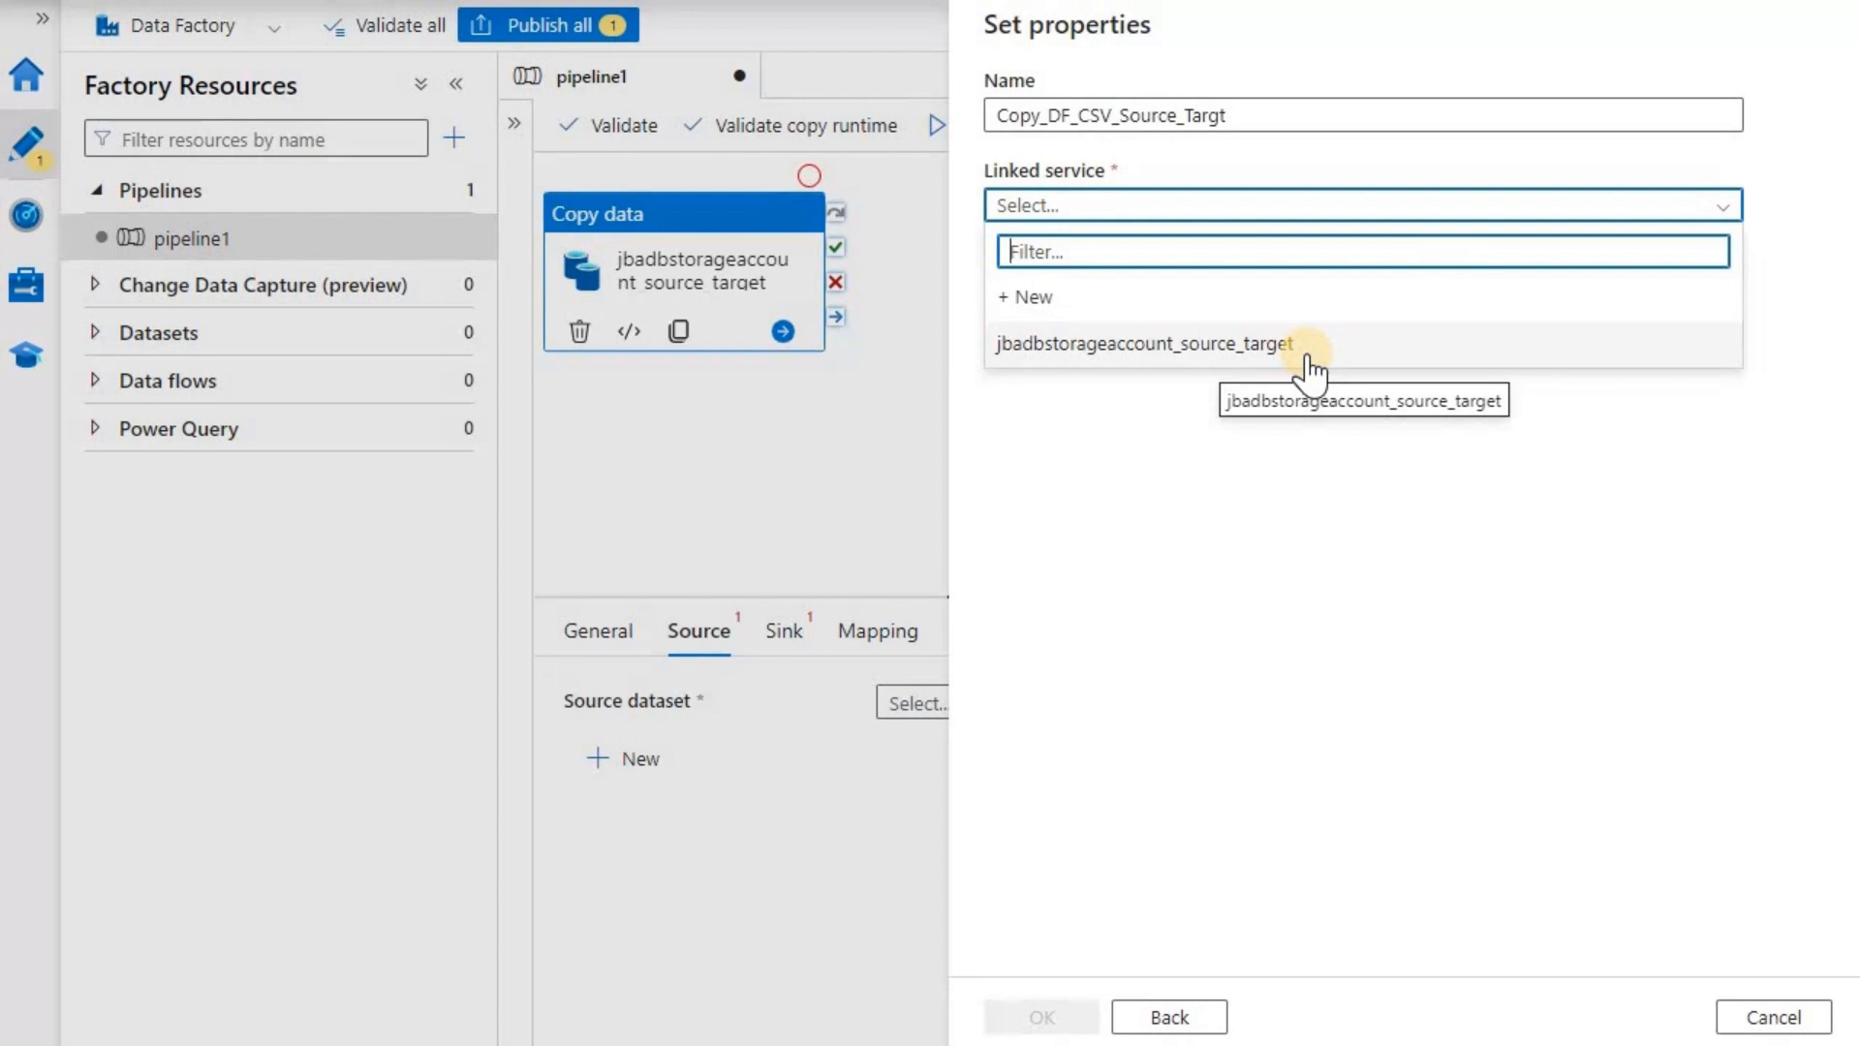
click(1306, 355)
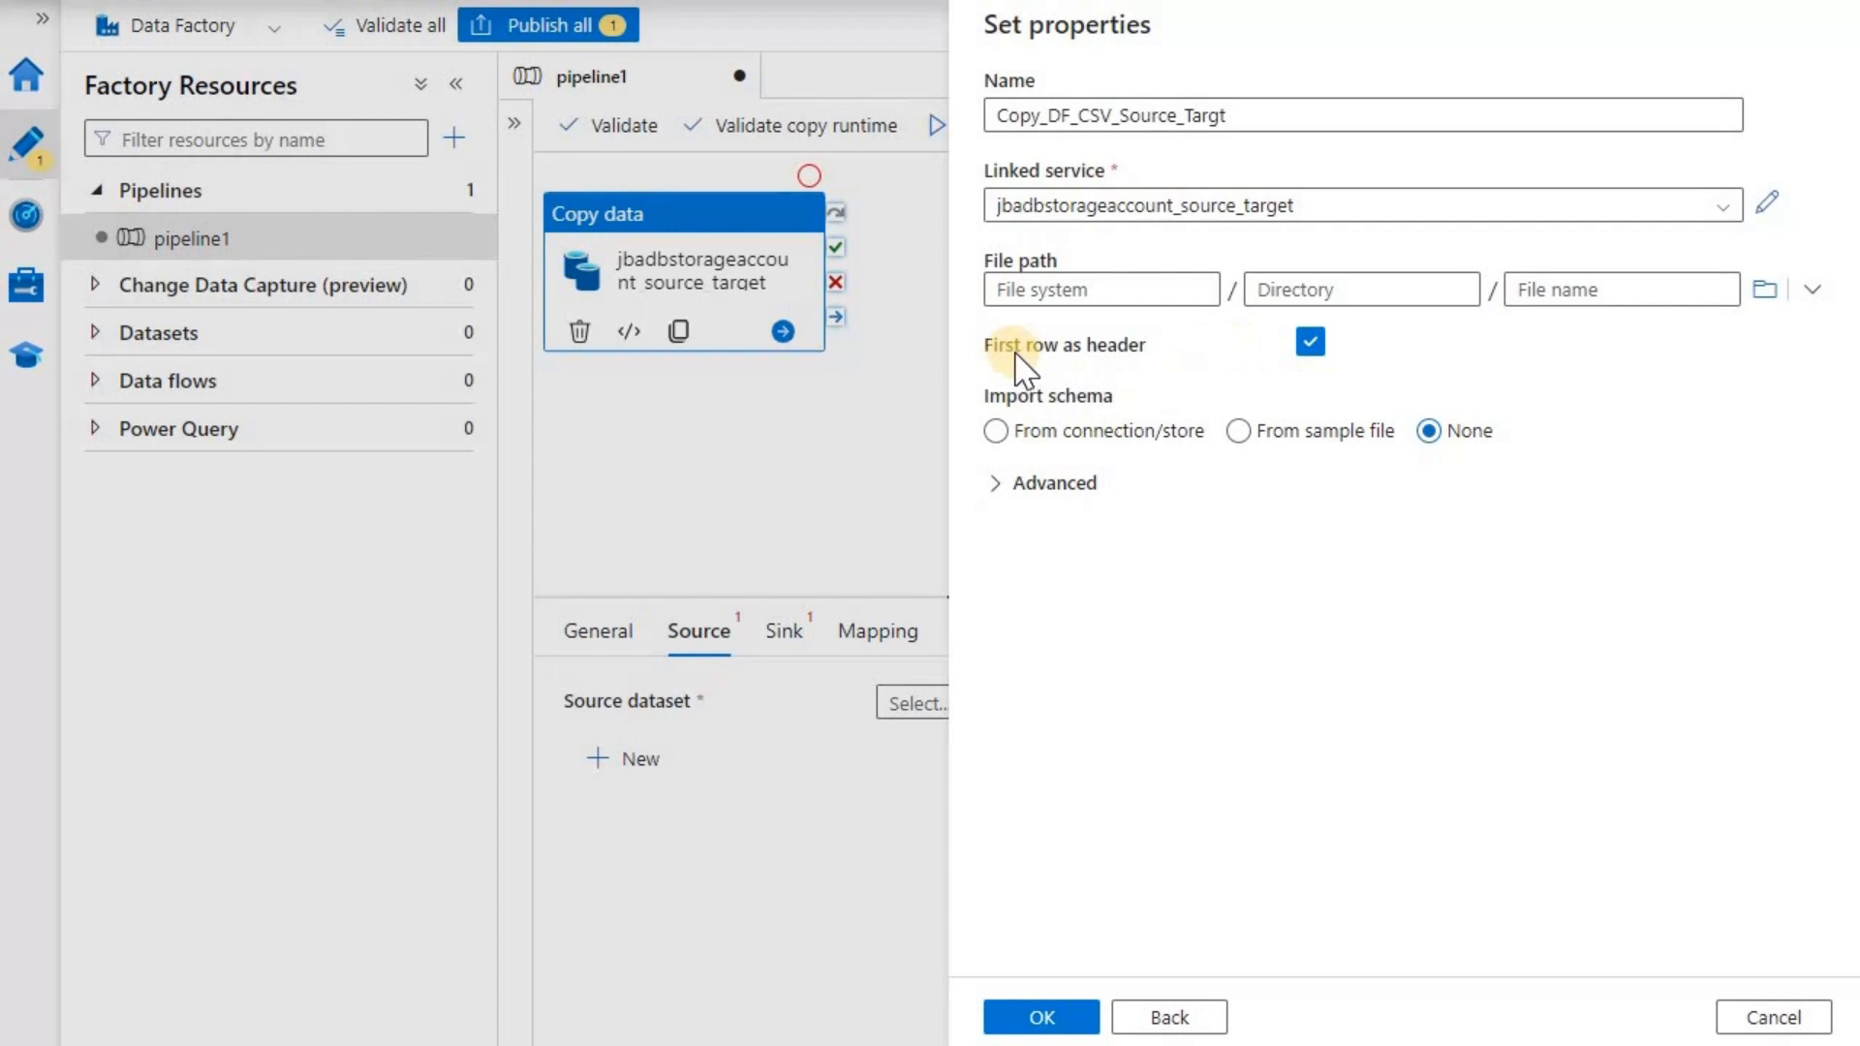
Set the source dataset's file path to DF.csv in the source container, expand its advanced options, and create the dataset
click(1765, 291)
click(1061, 184)
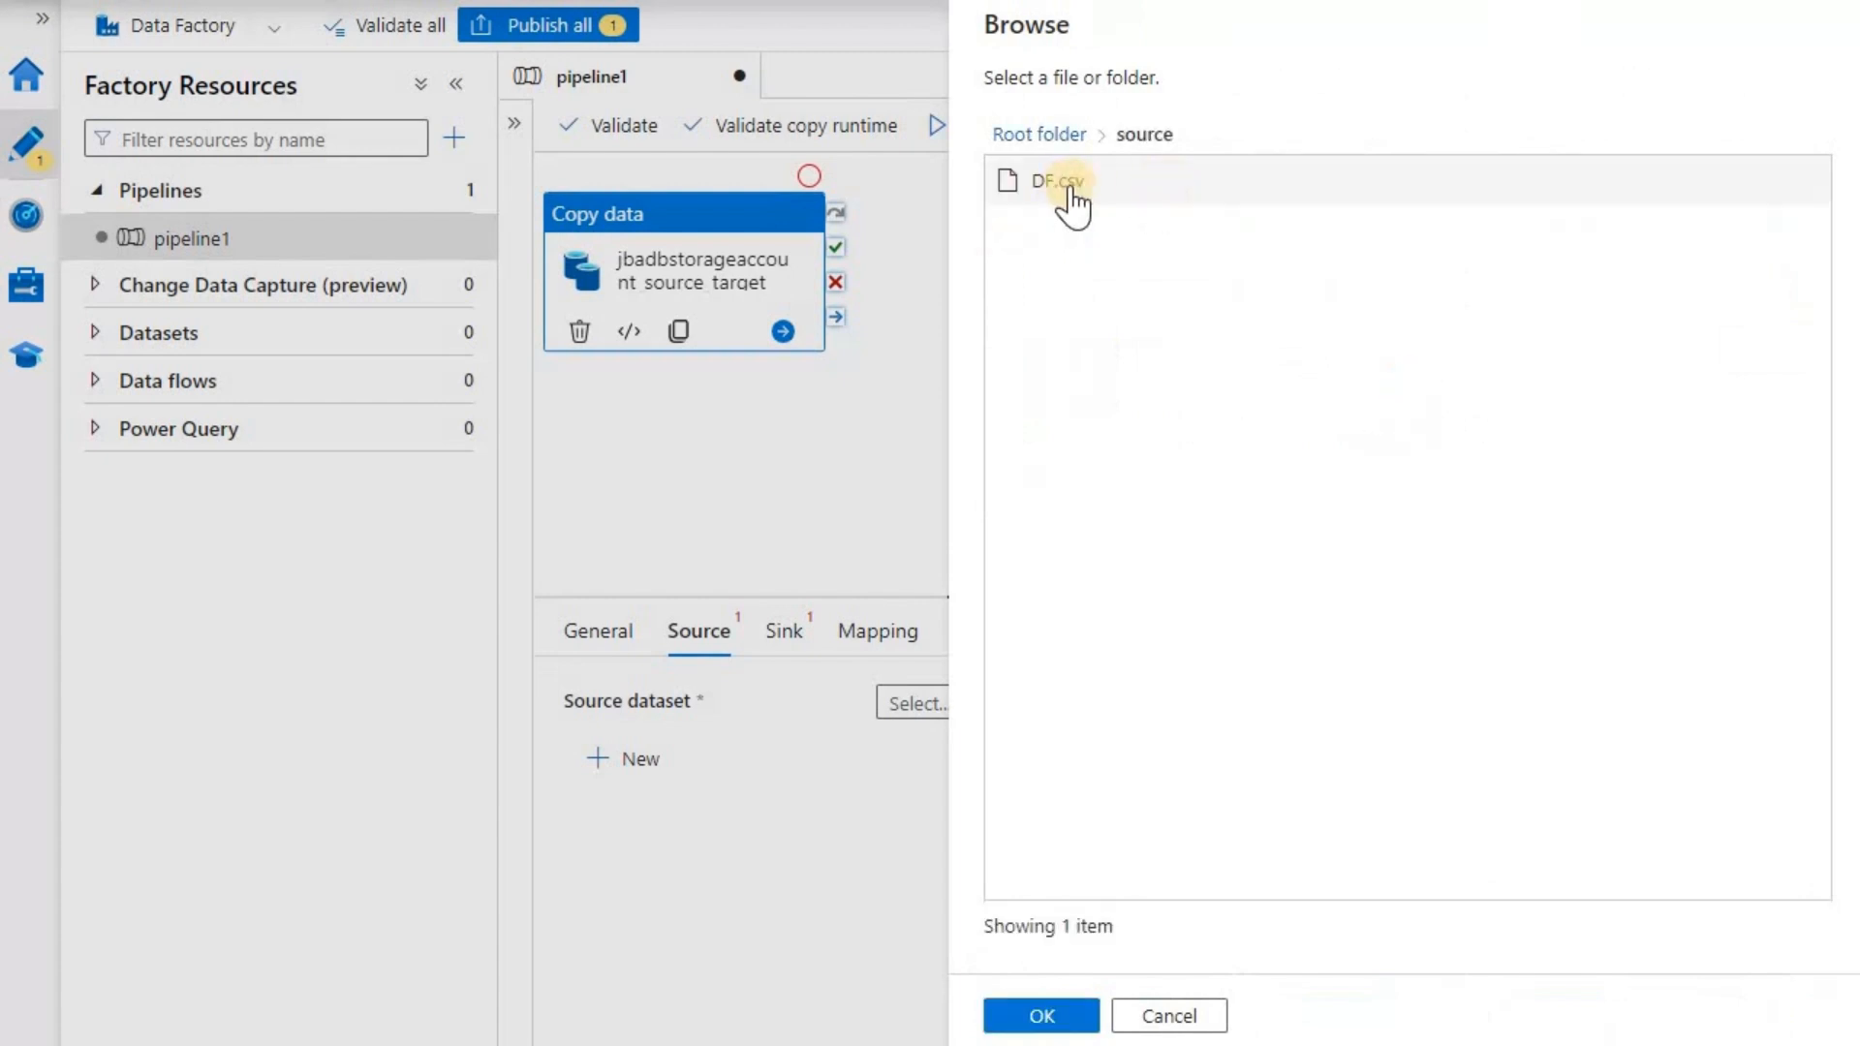
click(1071, 194)
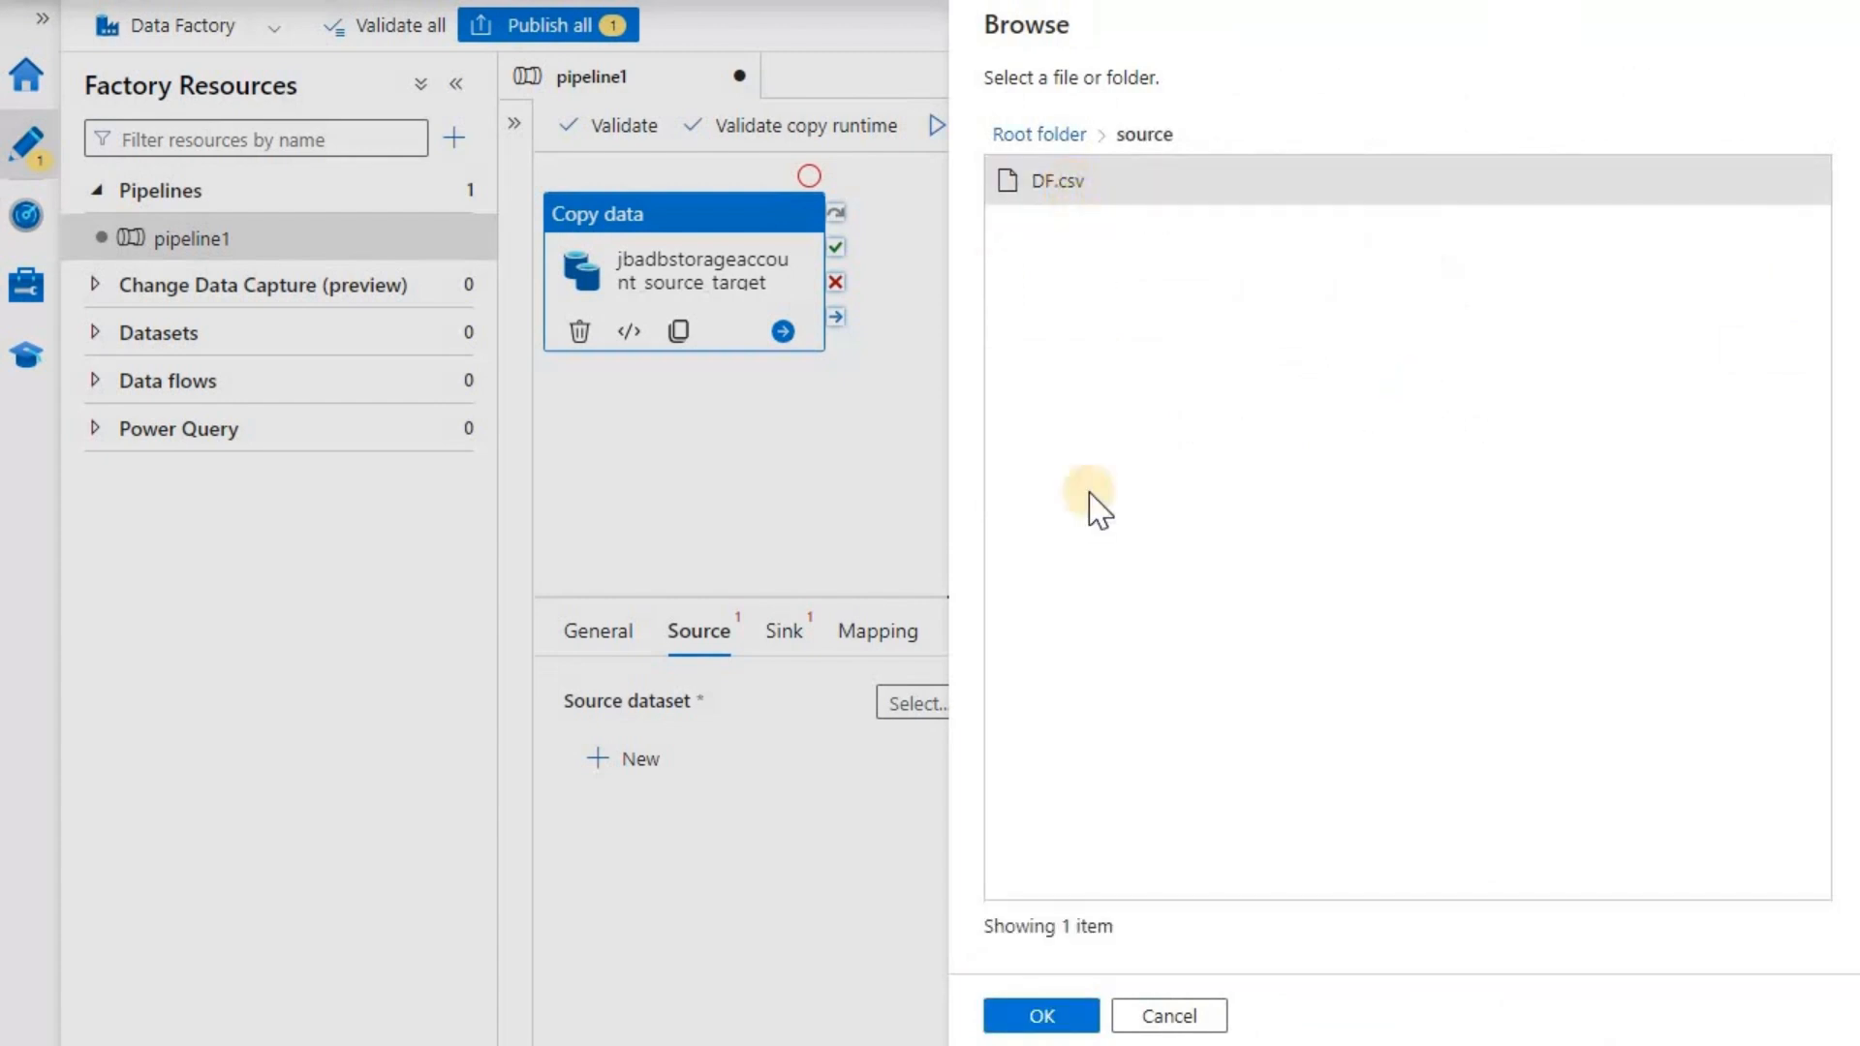
click(1056, 1015)
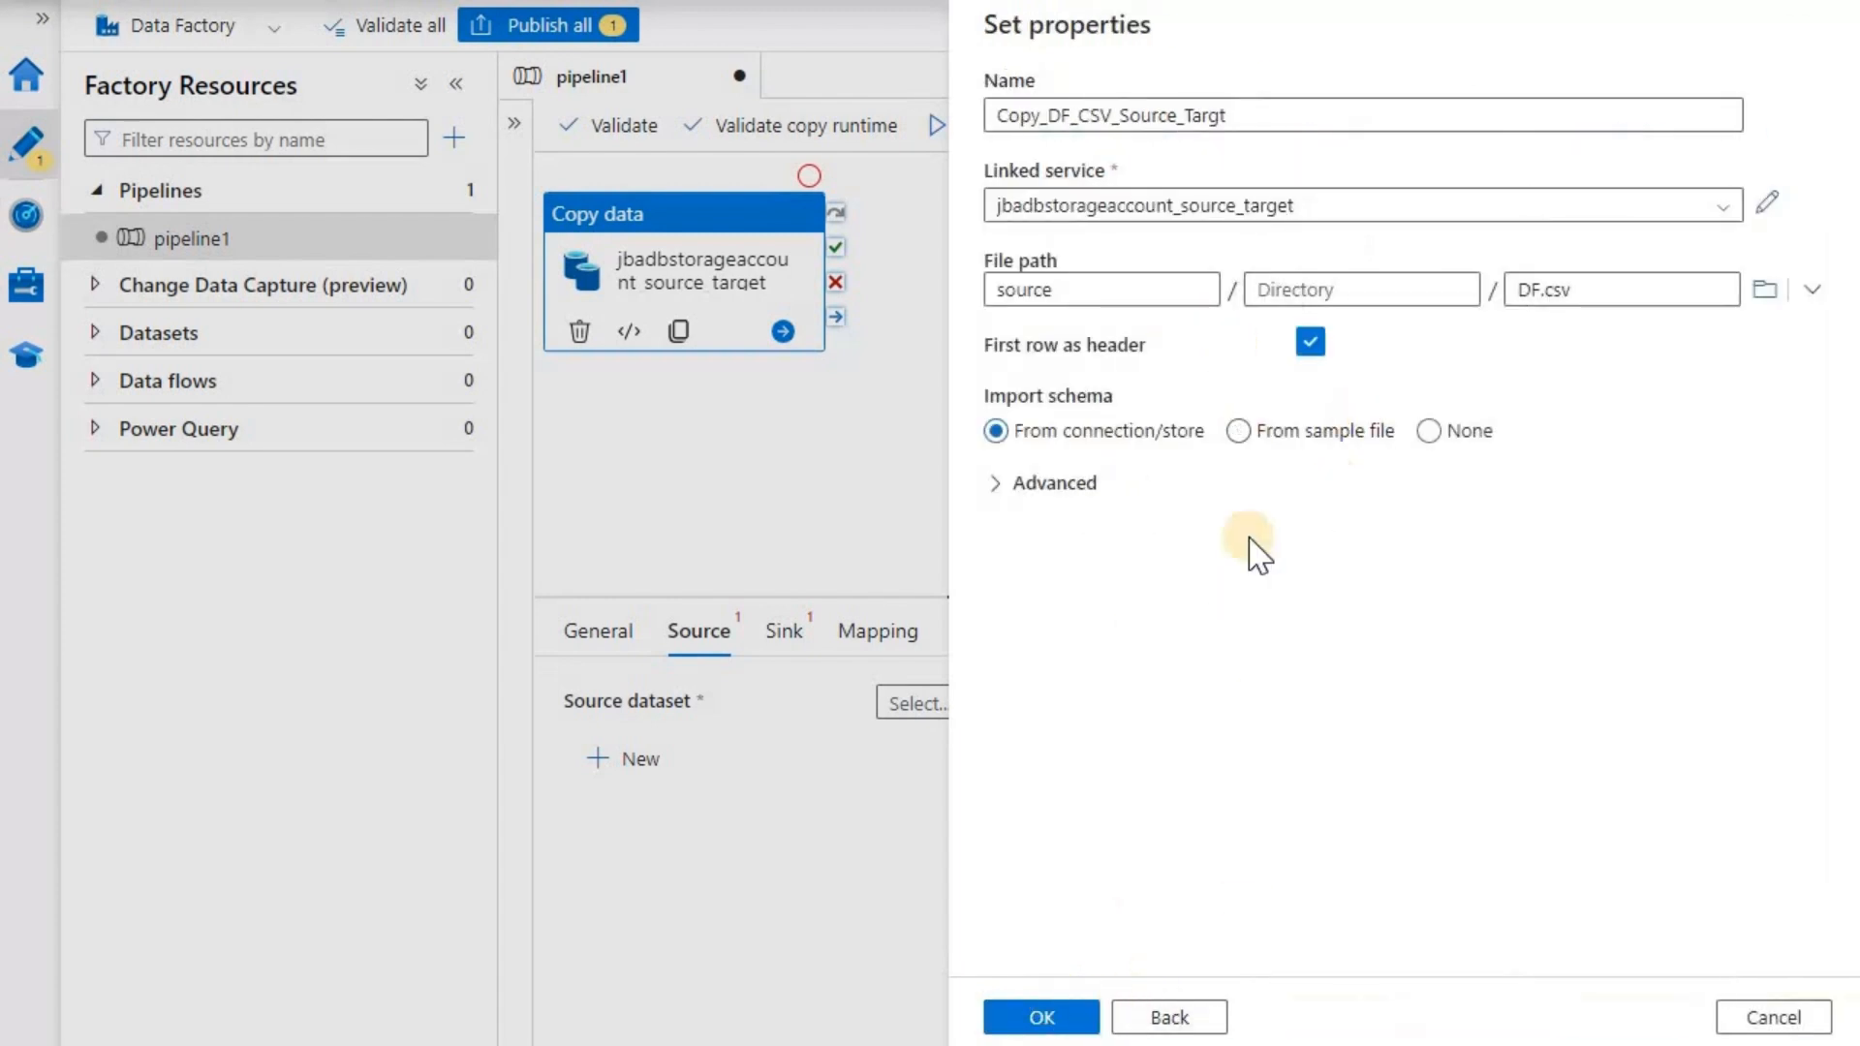
click(998, 484)
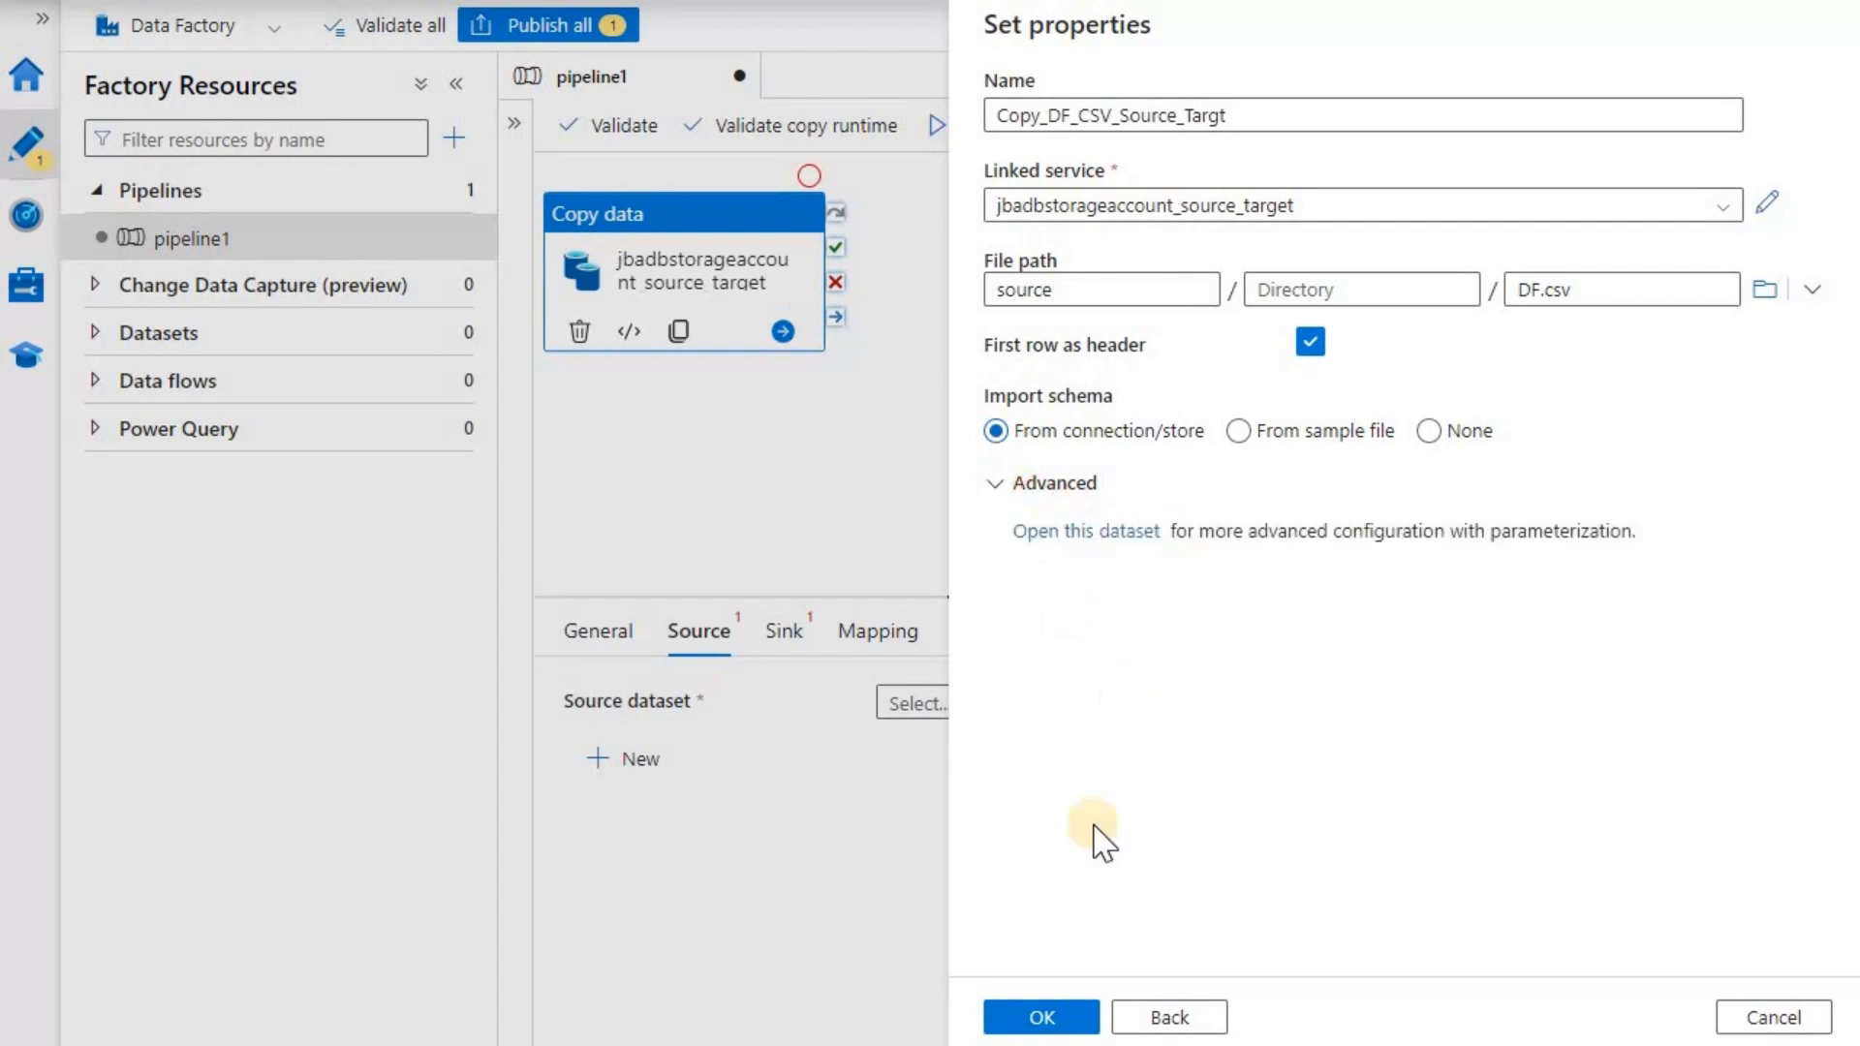
click(1033, 1019)
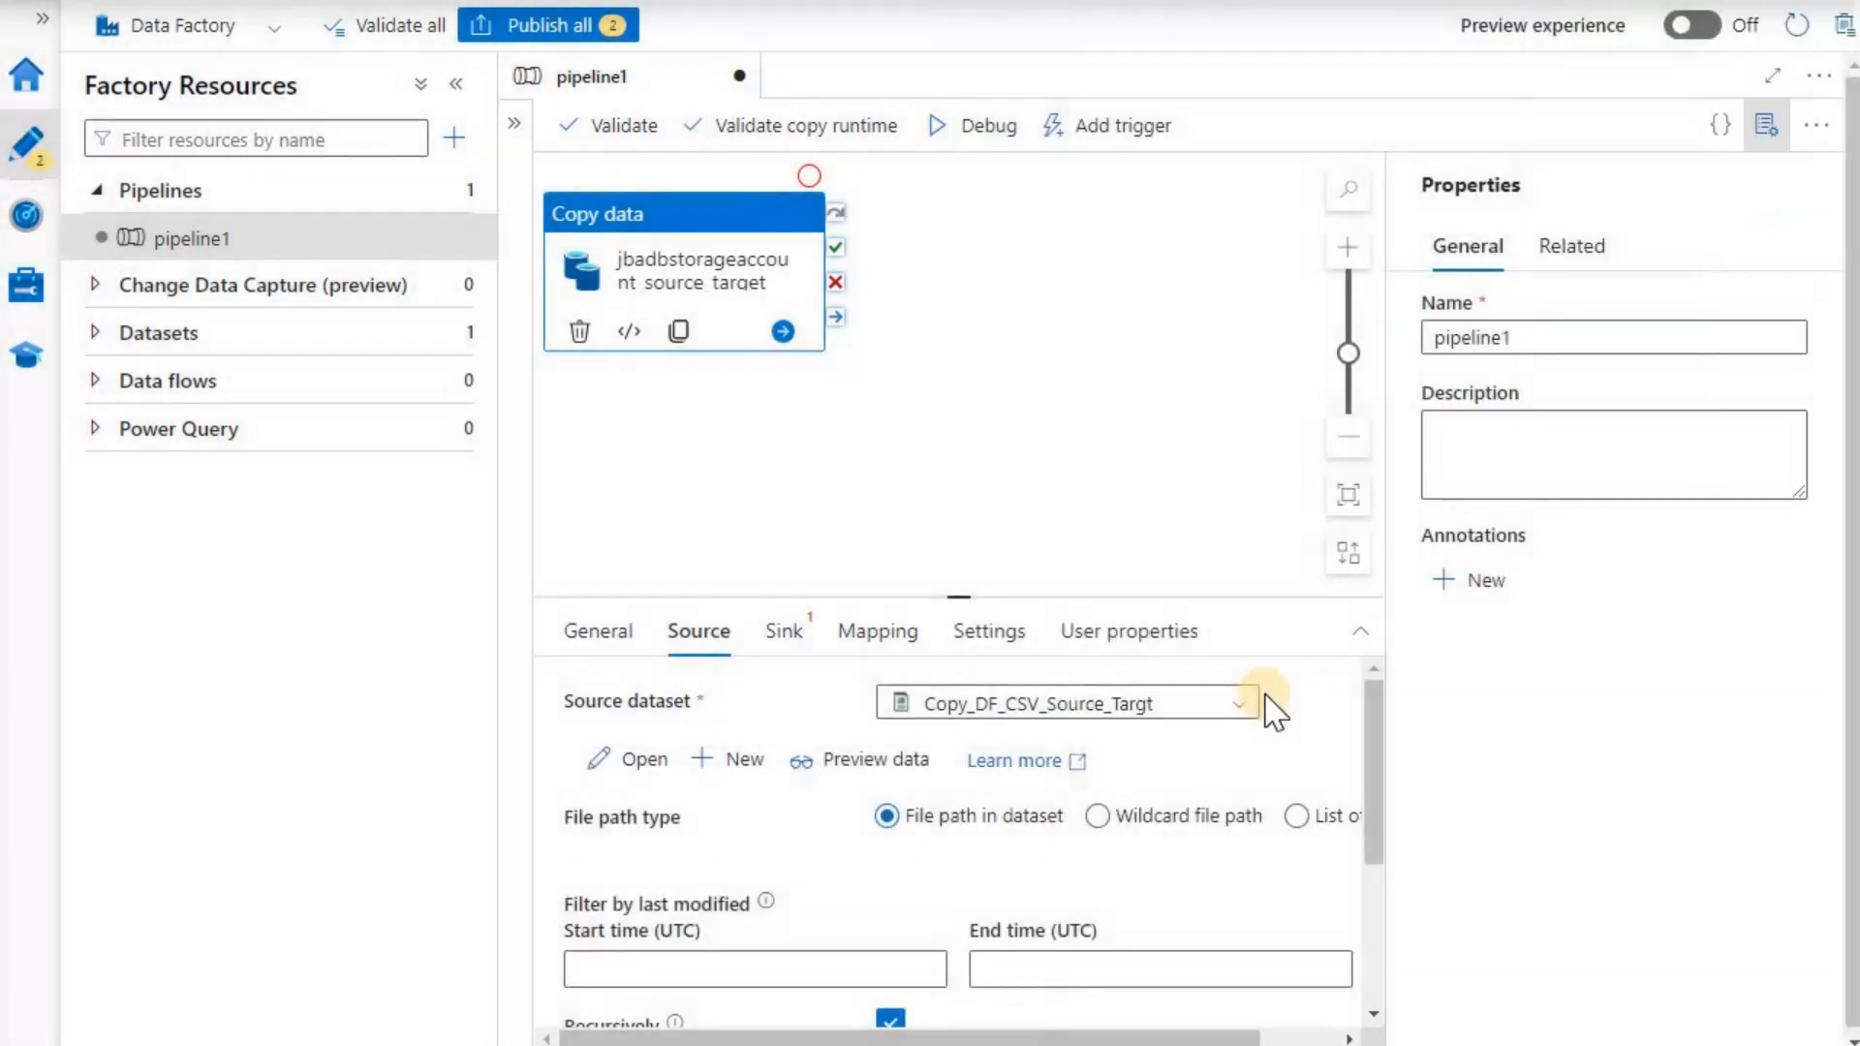
Preview the data of the source dataset, look through its rows, and close the preview
click(867, 761)
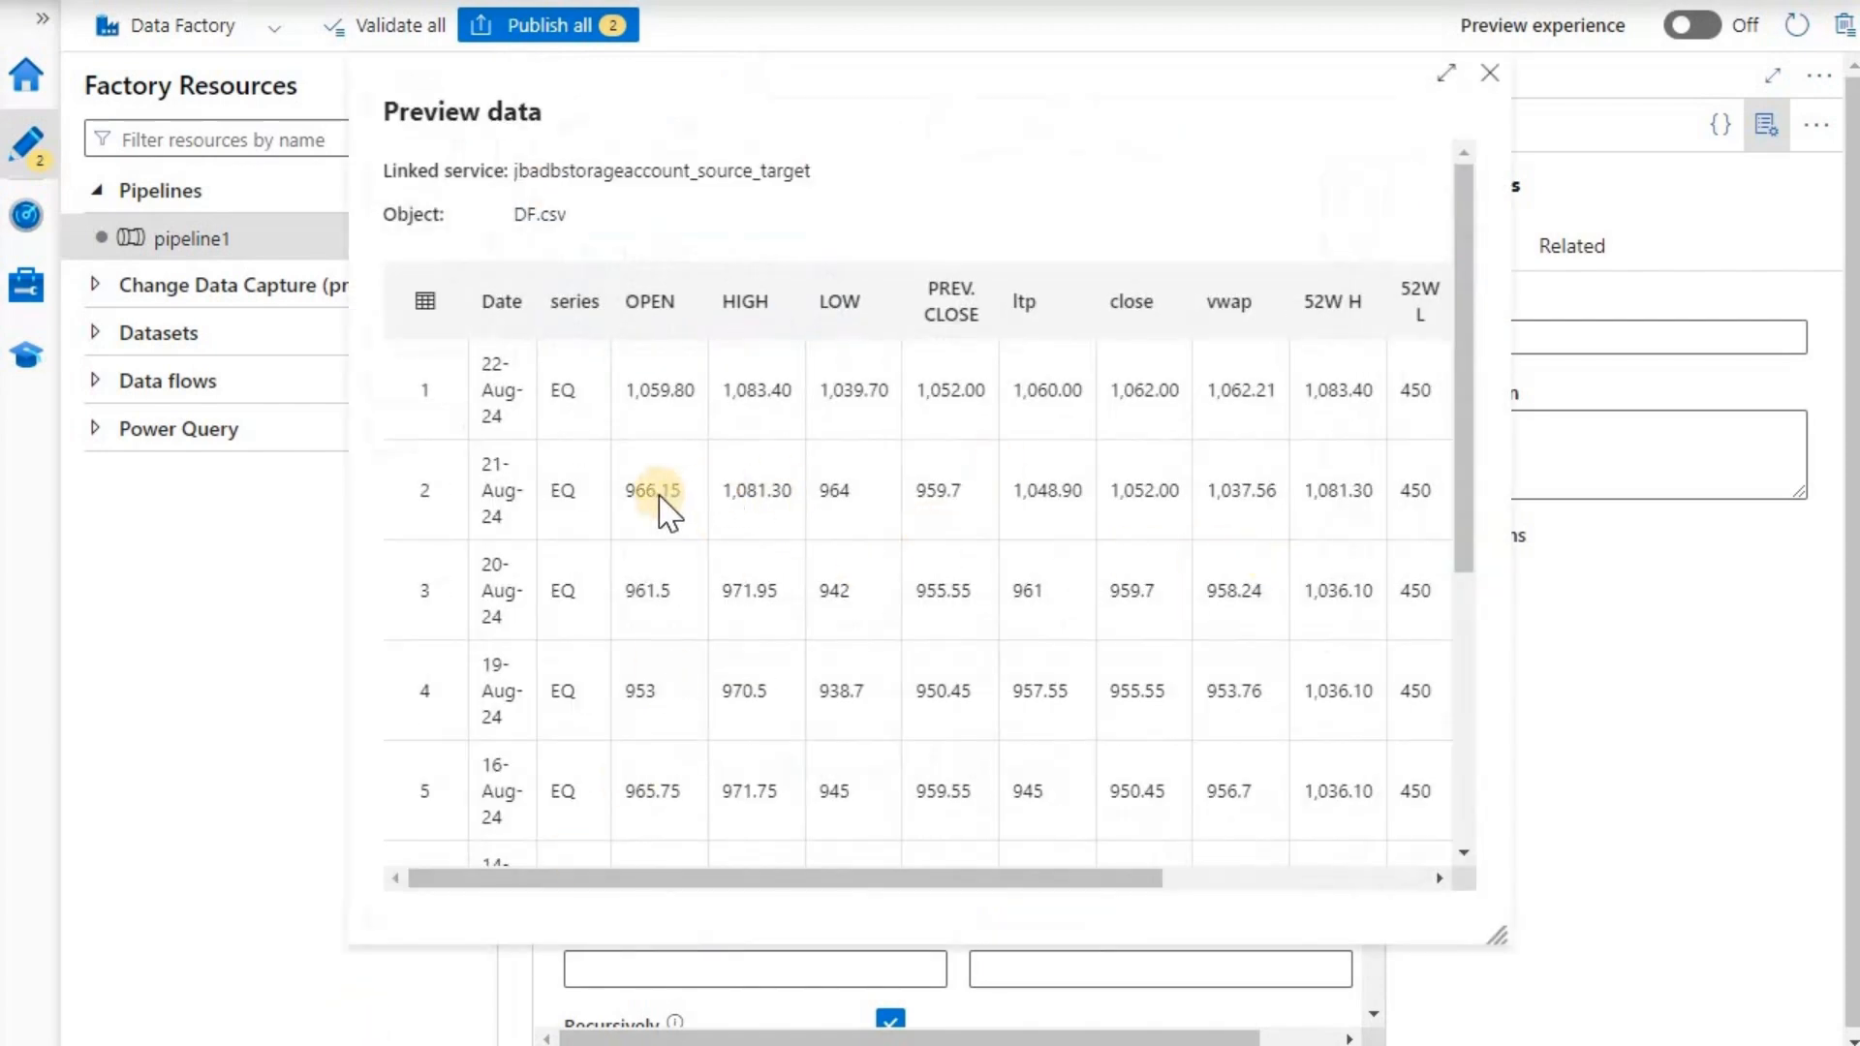
scroll(1219, 448, down, 5)
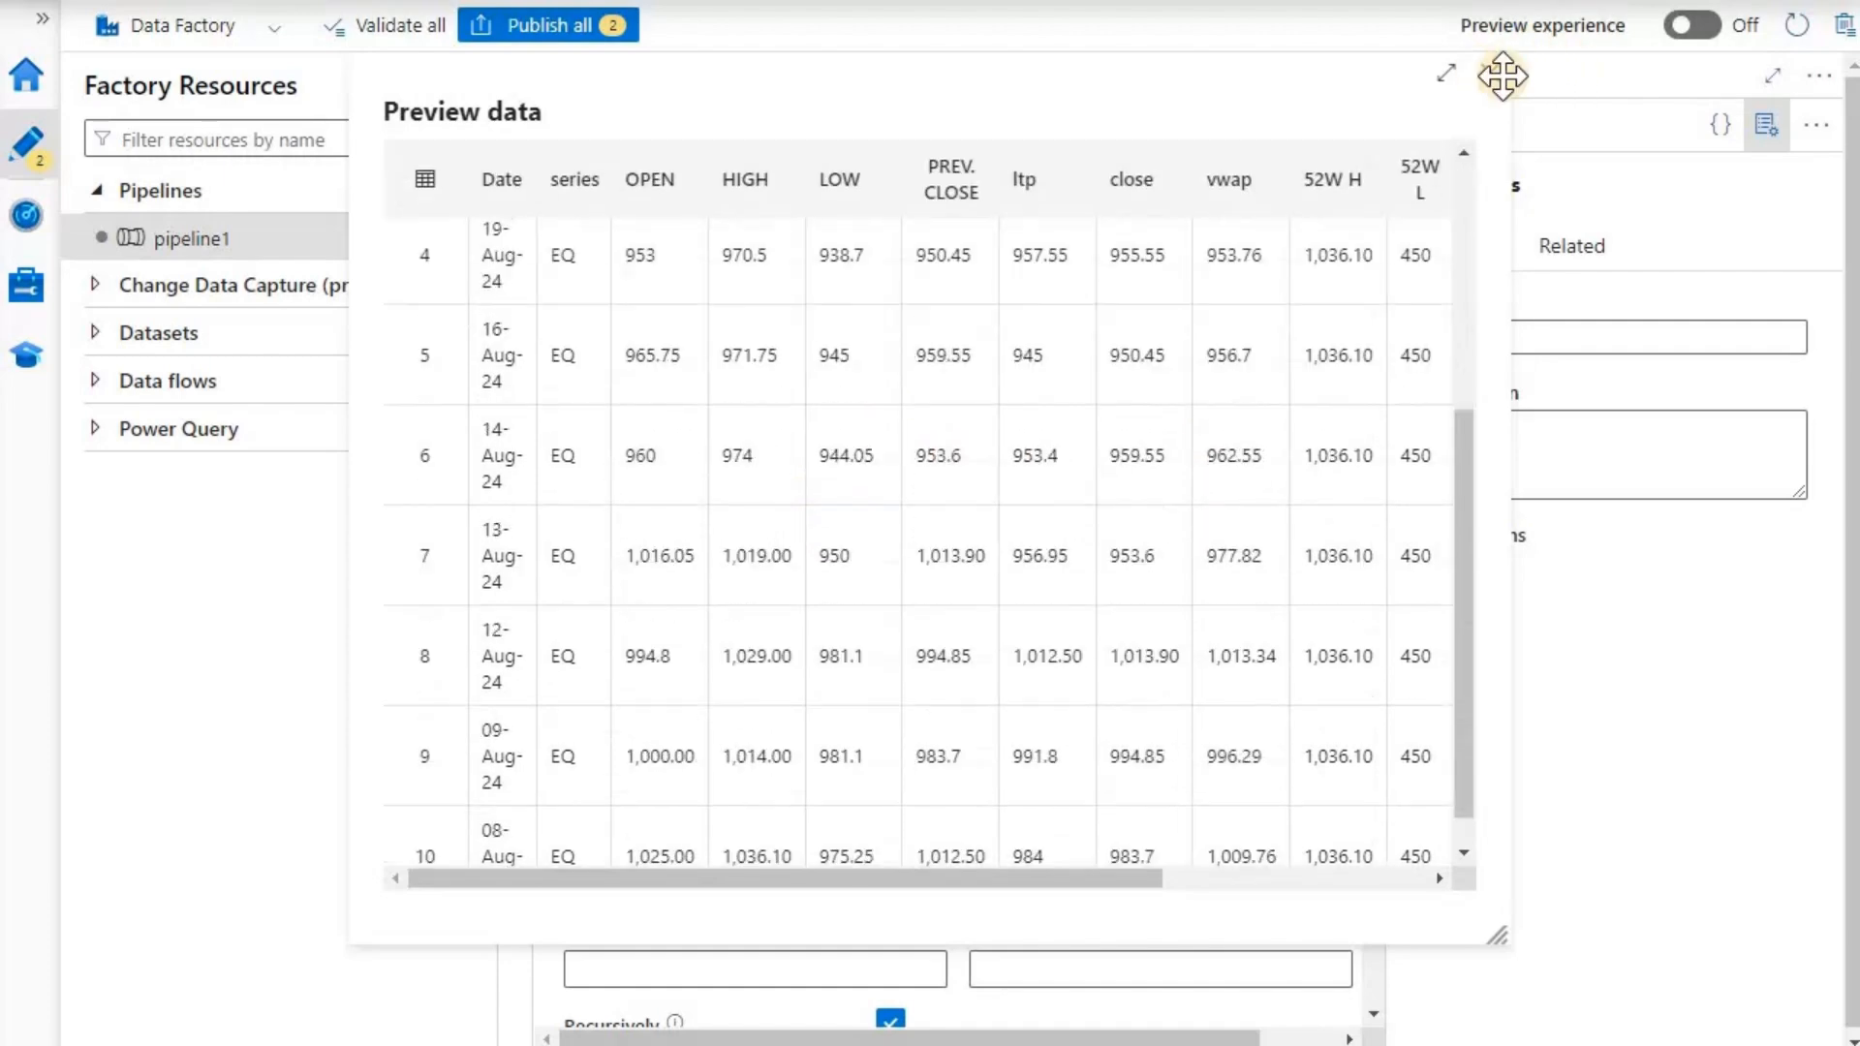
key(Escape)
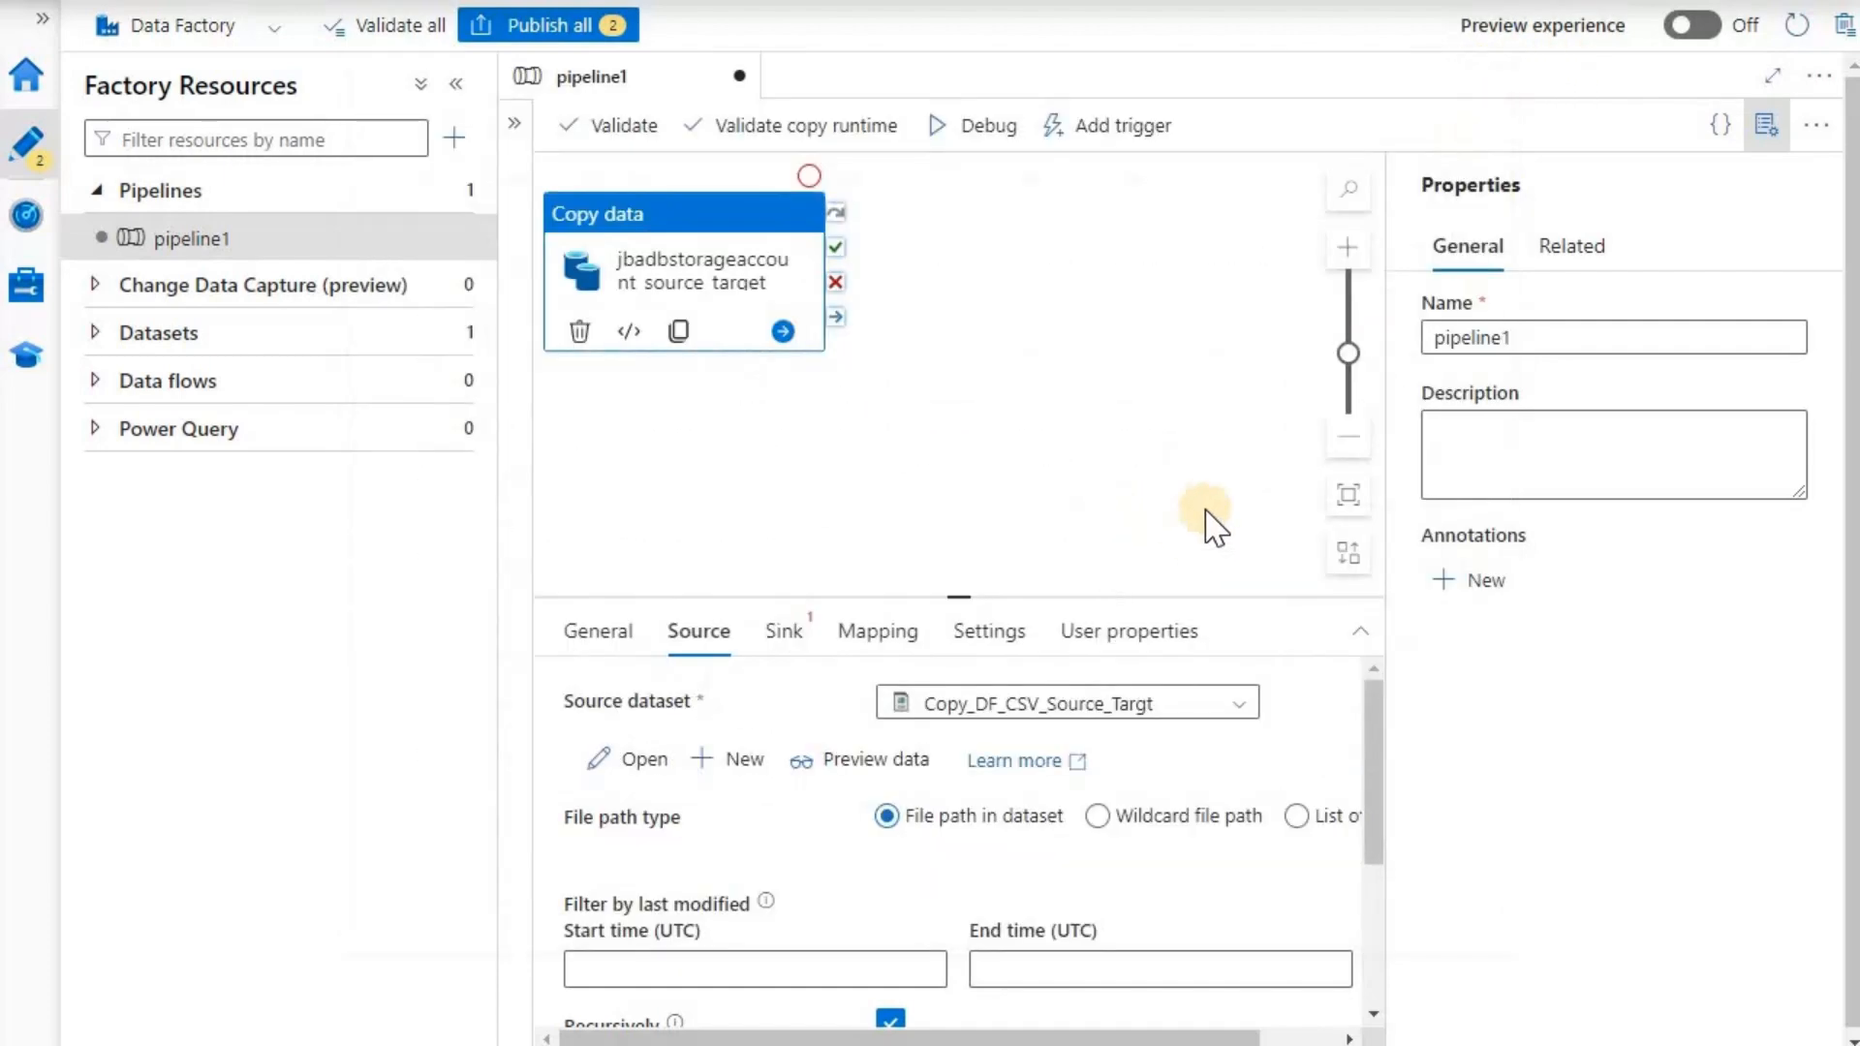
Start a new sink dataset for the copy activity using Azure Data Lake Storage Gen2 and the DelimitedText format
scroll(1208, 523, down, 3)
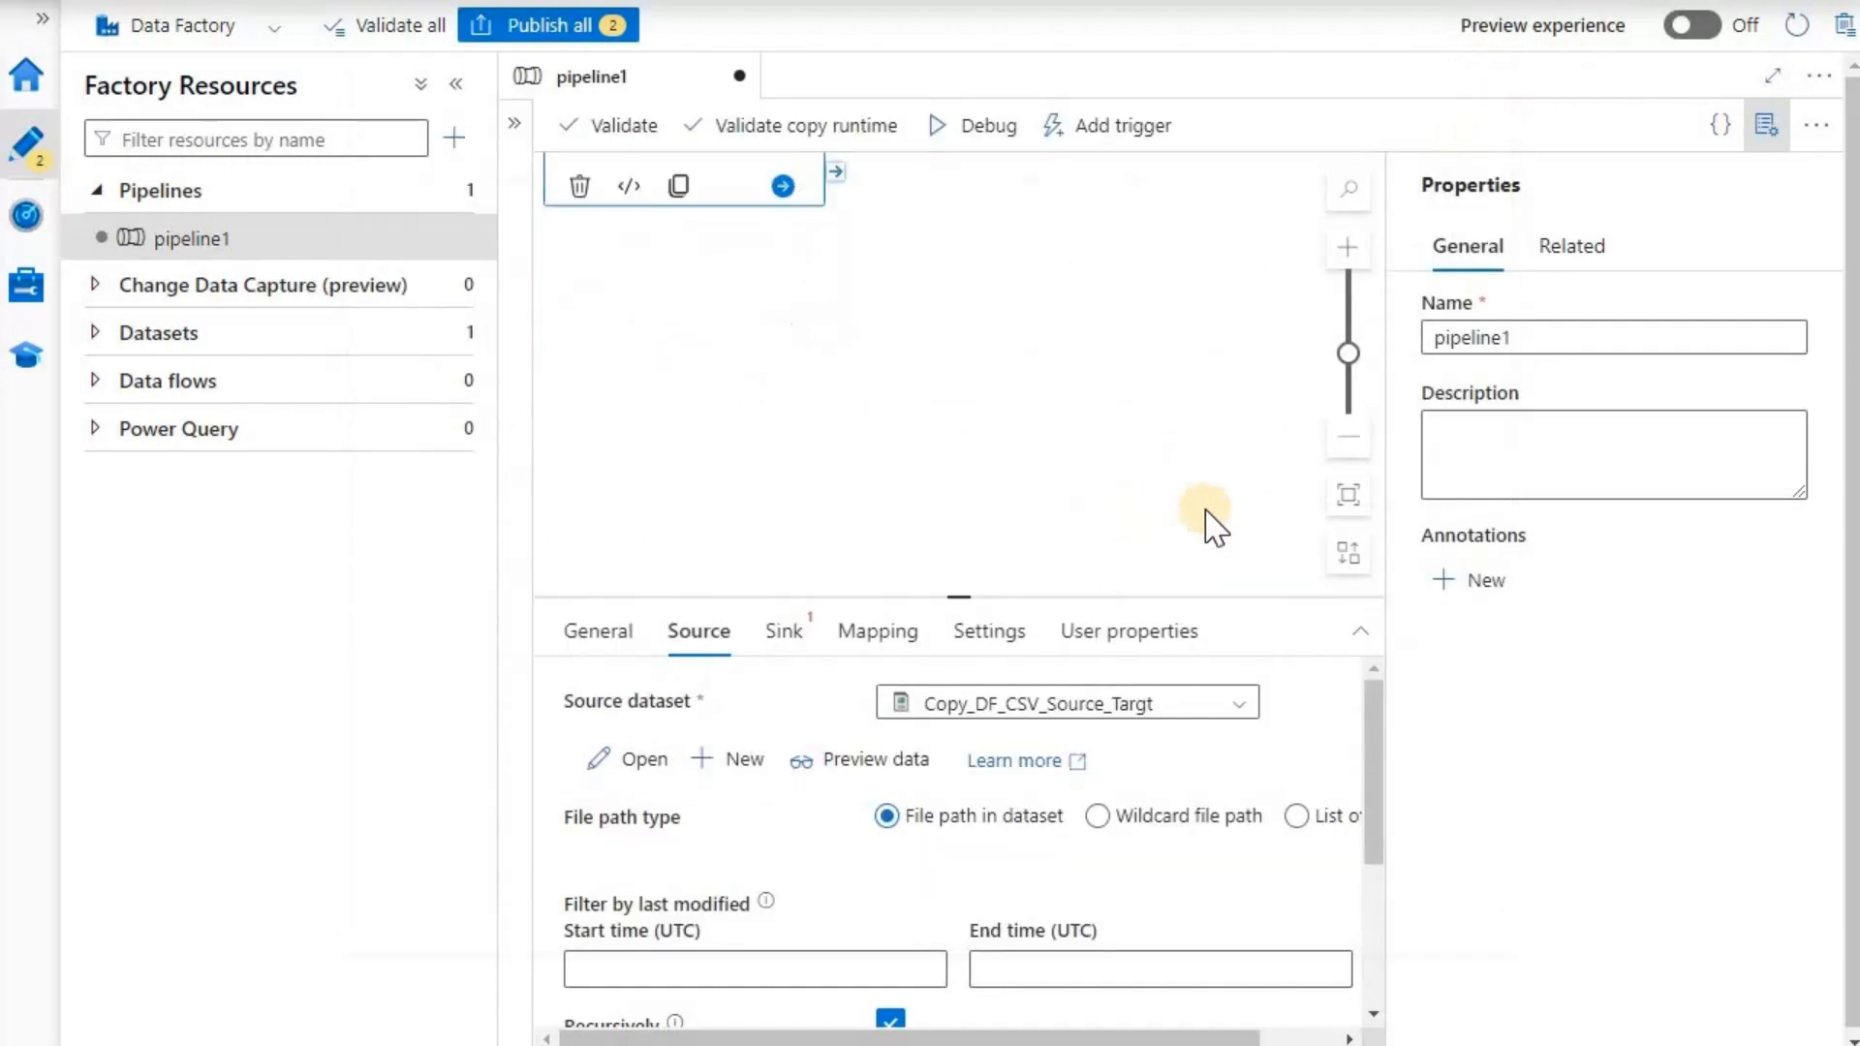
click(785, 635)
scroll(959, 426, up, 3)
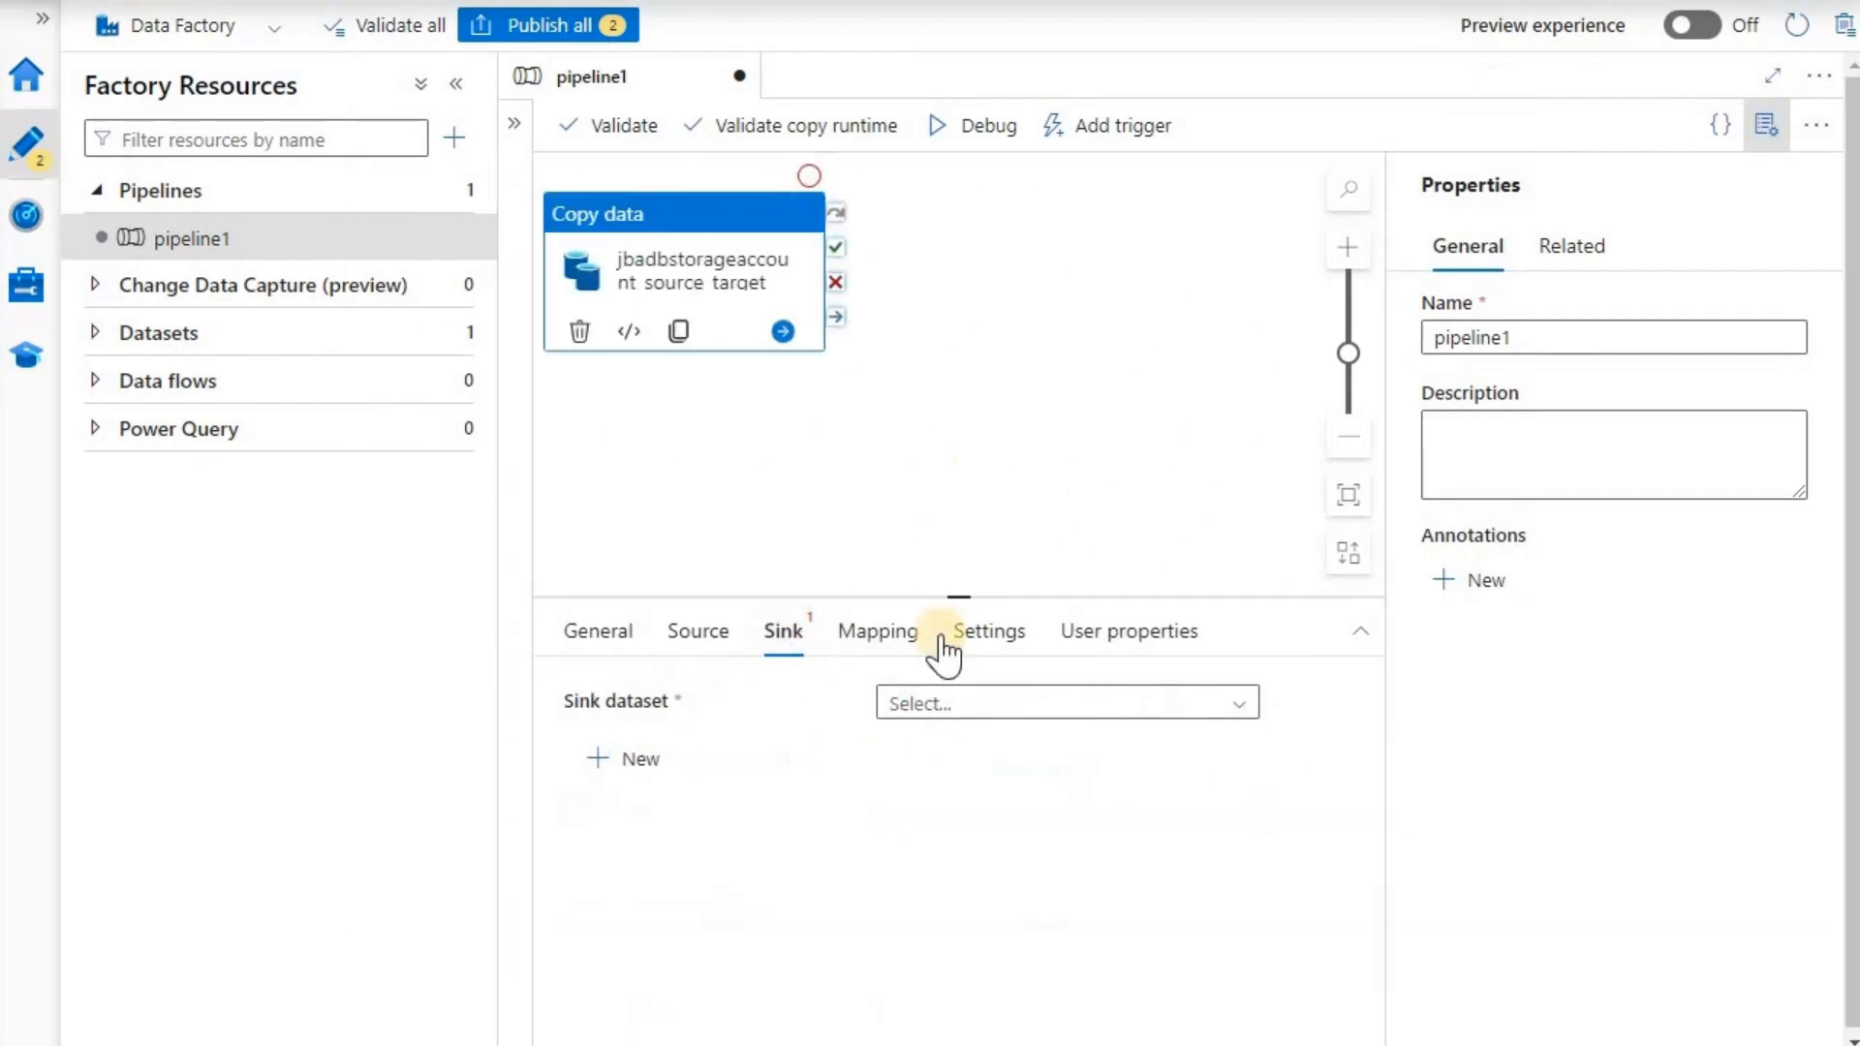
click(1244, 706)
click(1244, 705)
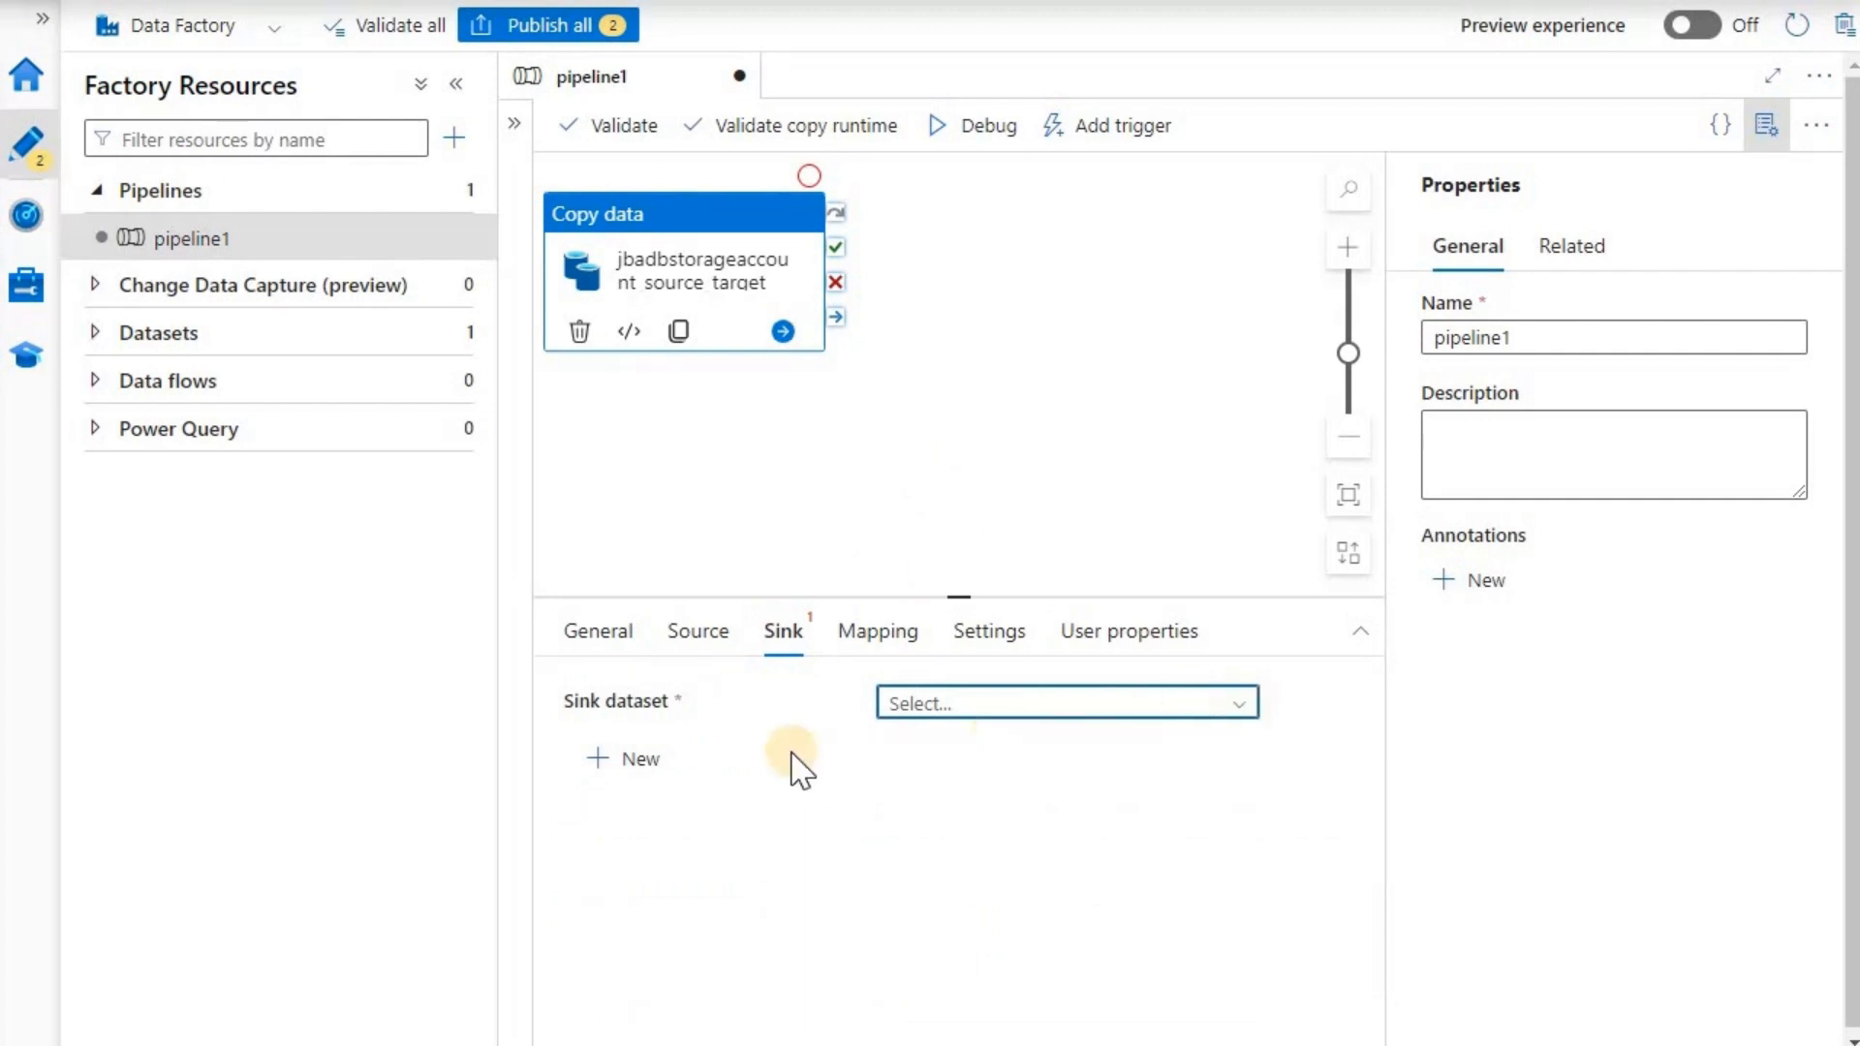
click(642, 762)
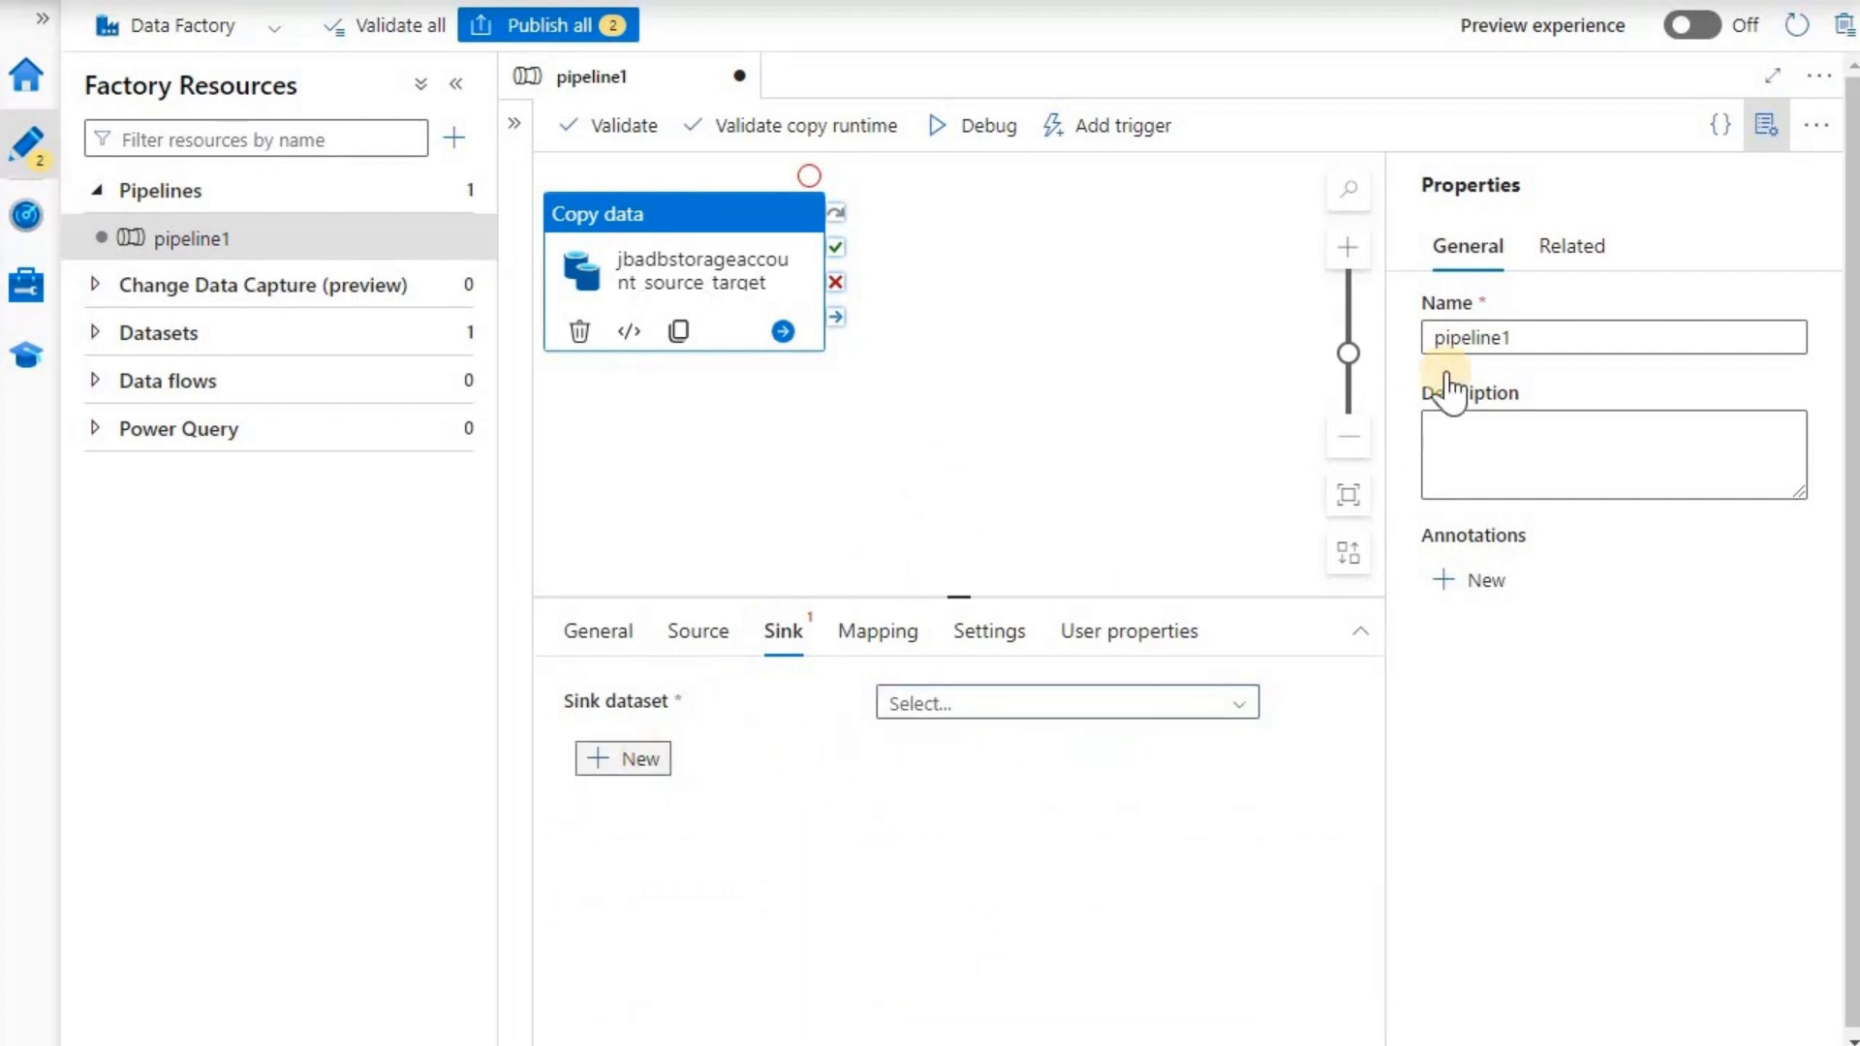
scroll(1587, 606, down, 2)
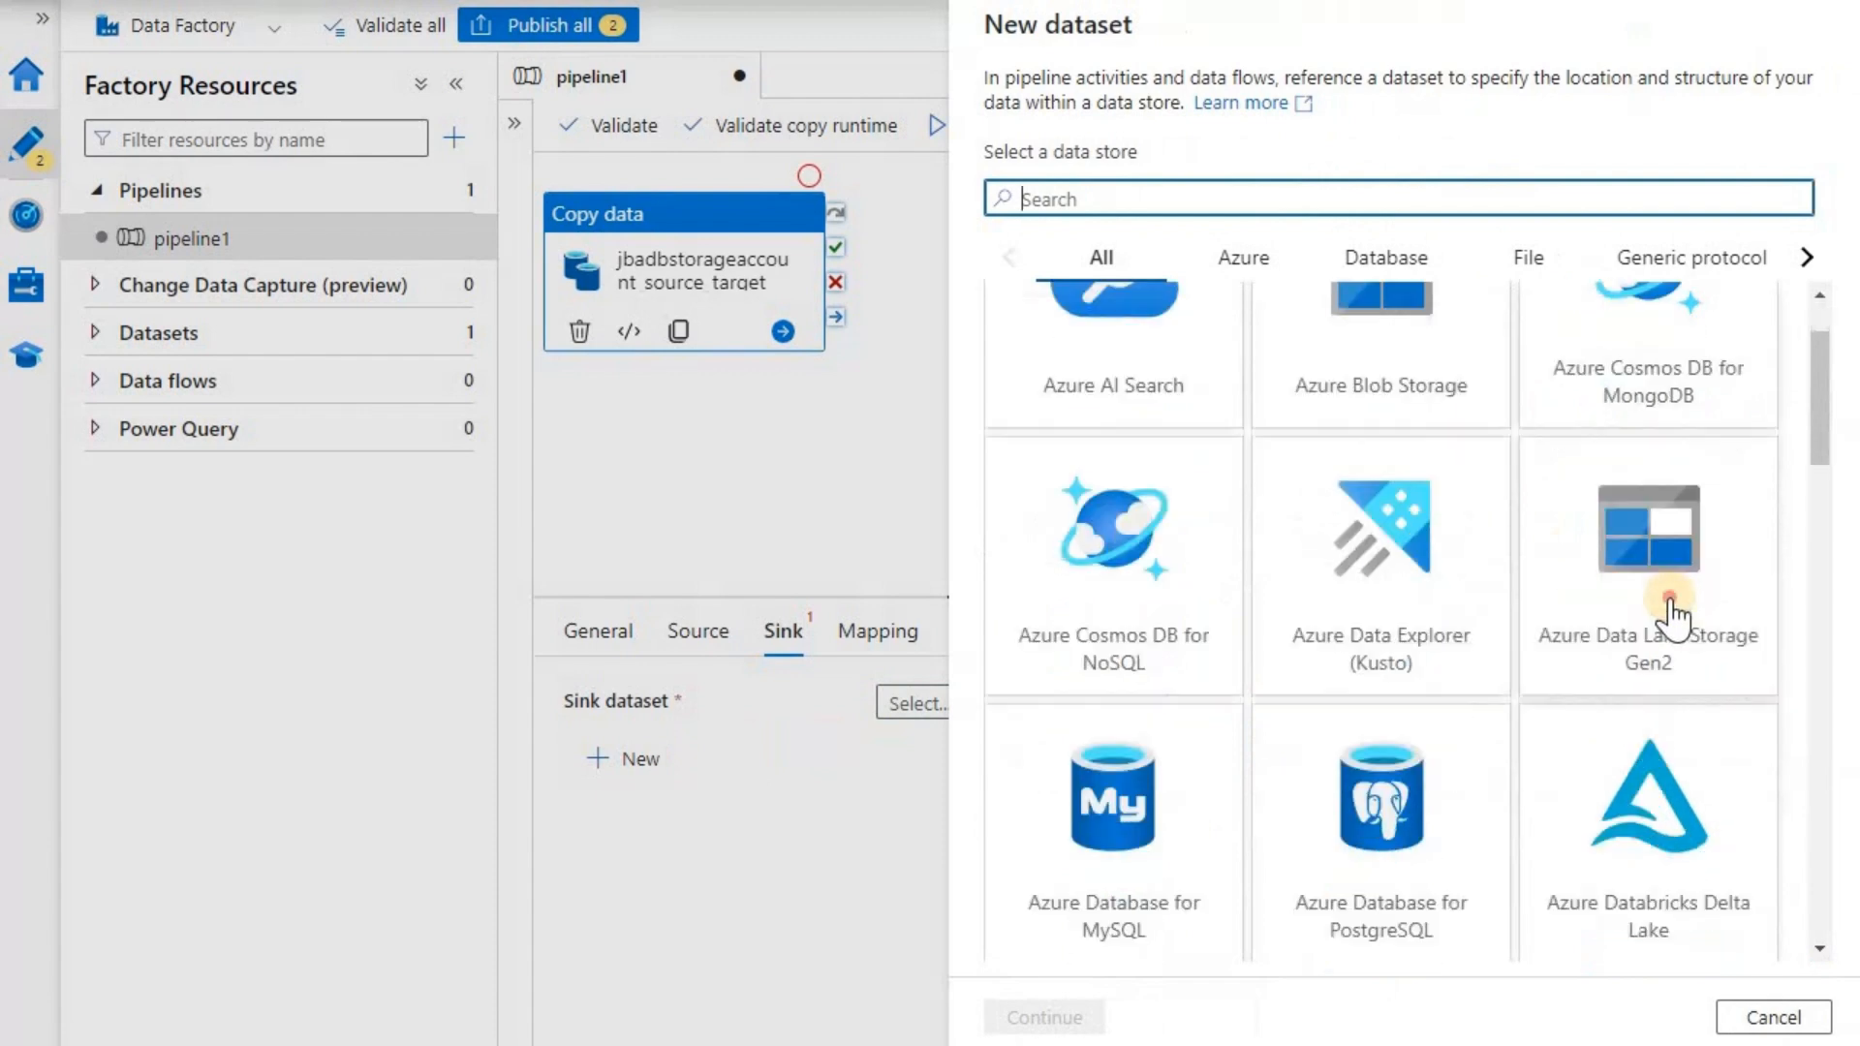
click(1748, 582)
click(996, 1016)
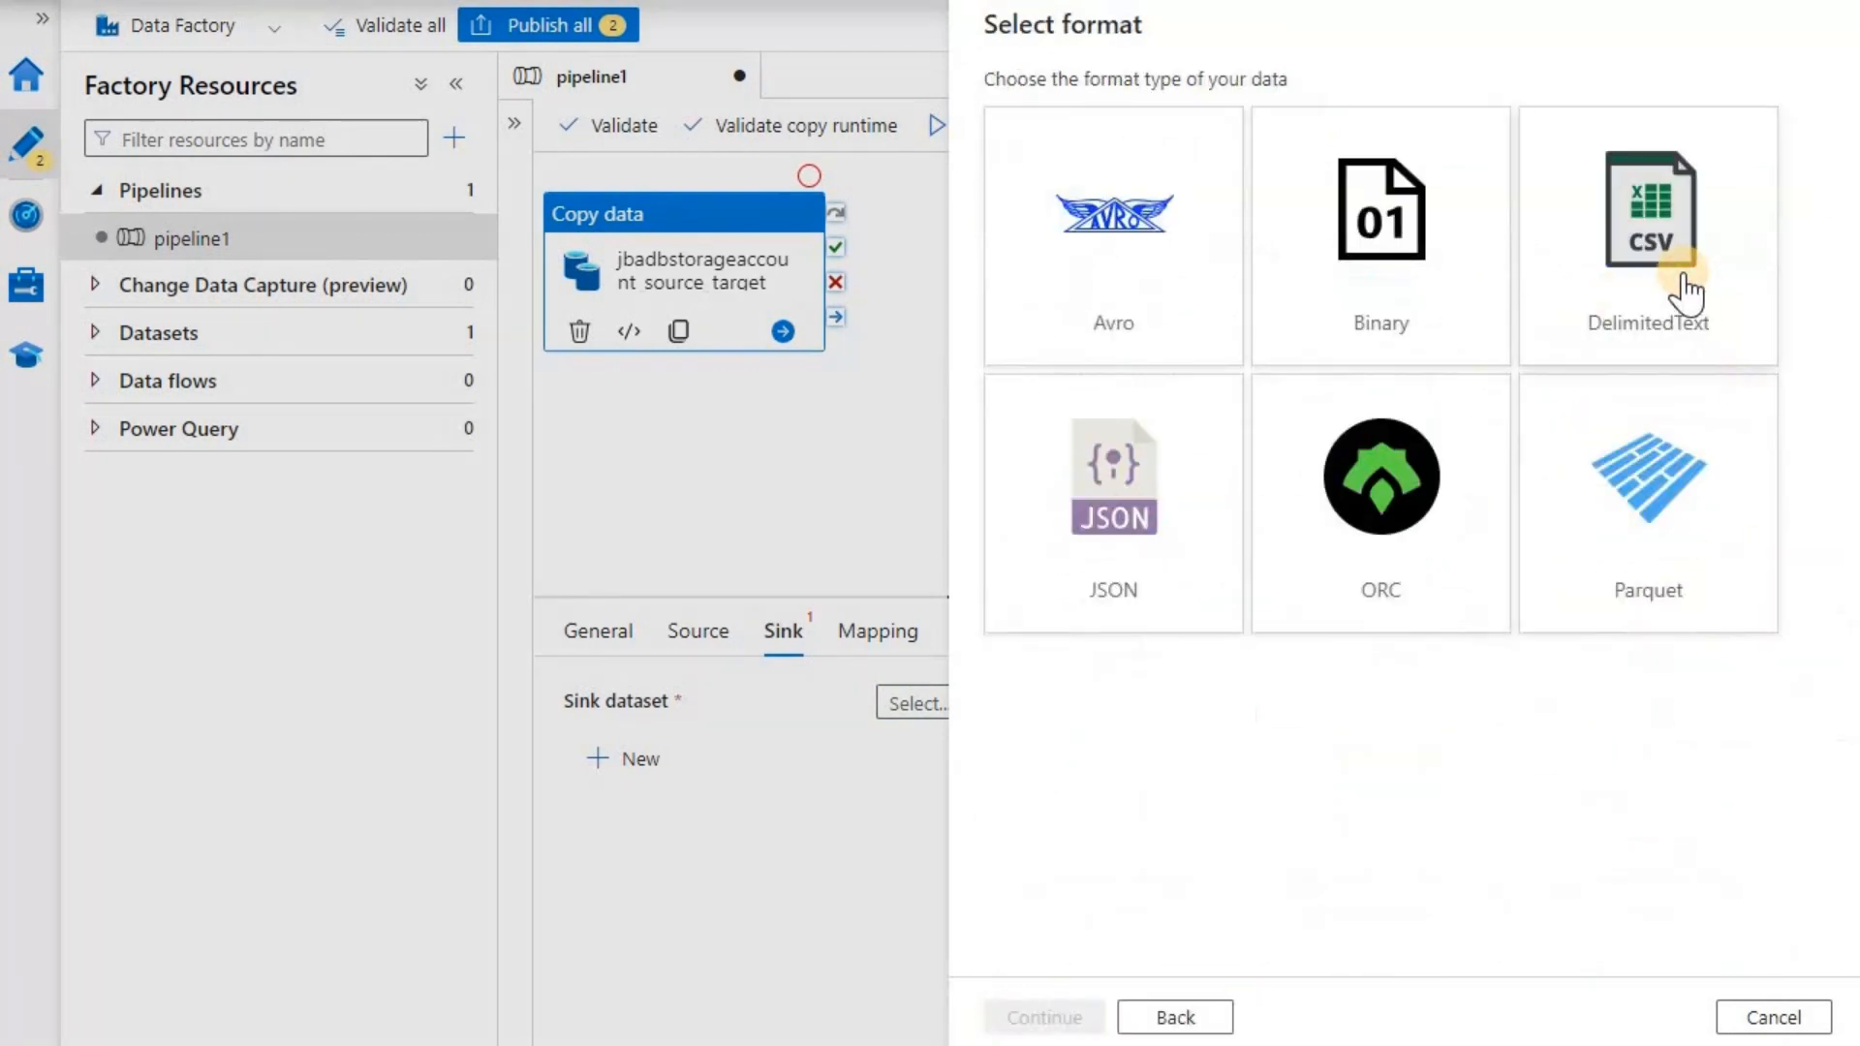
click(1686, 289)
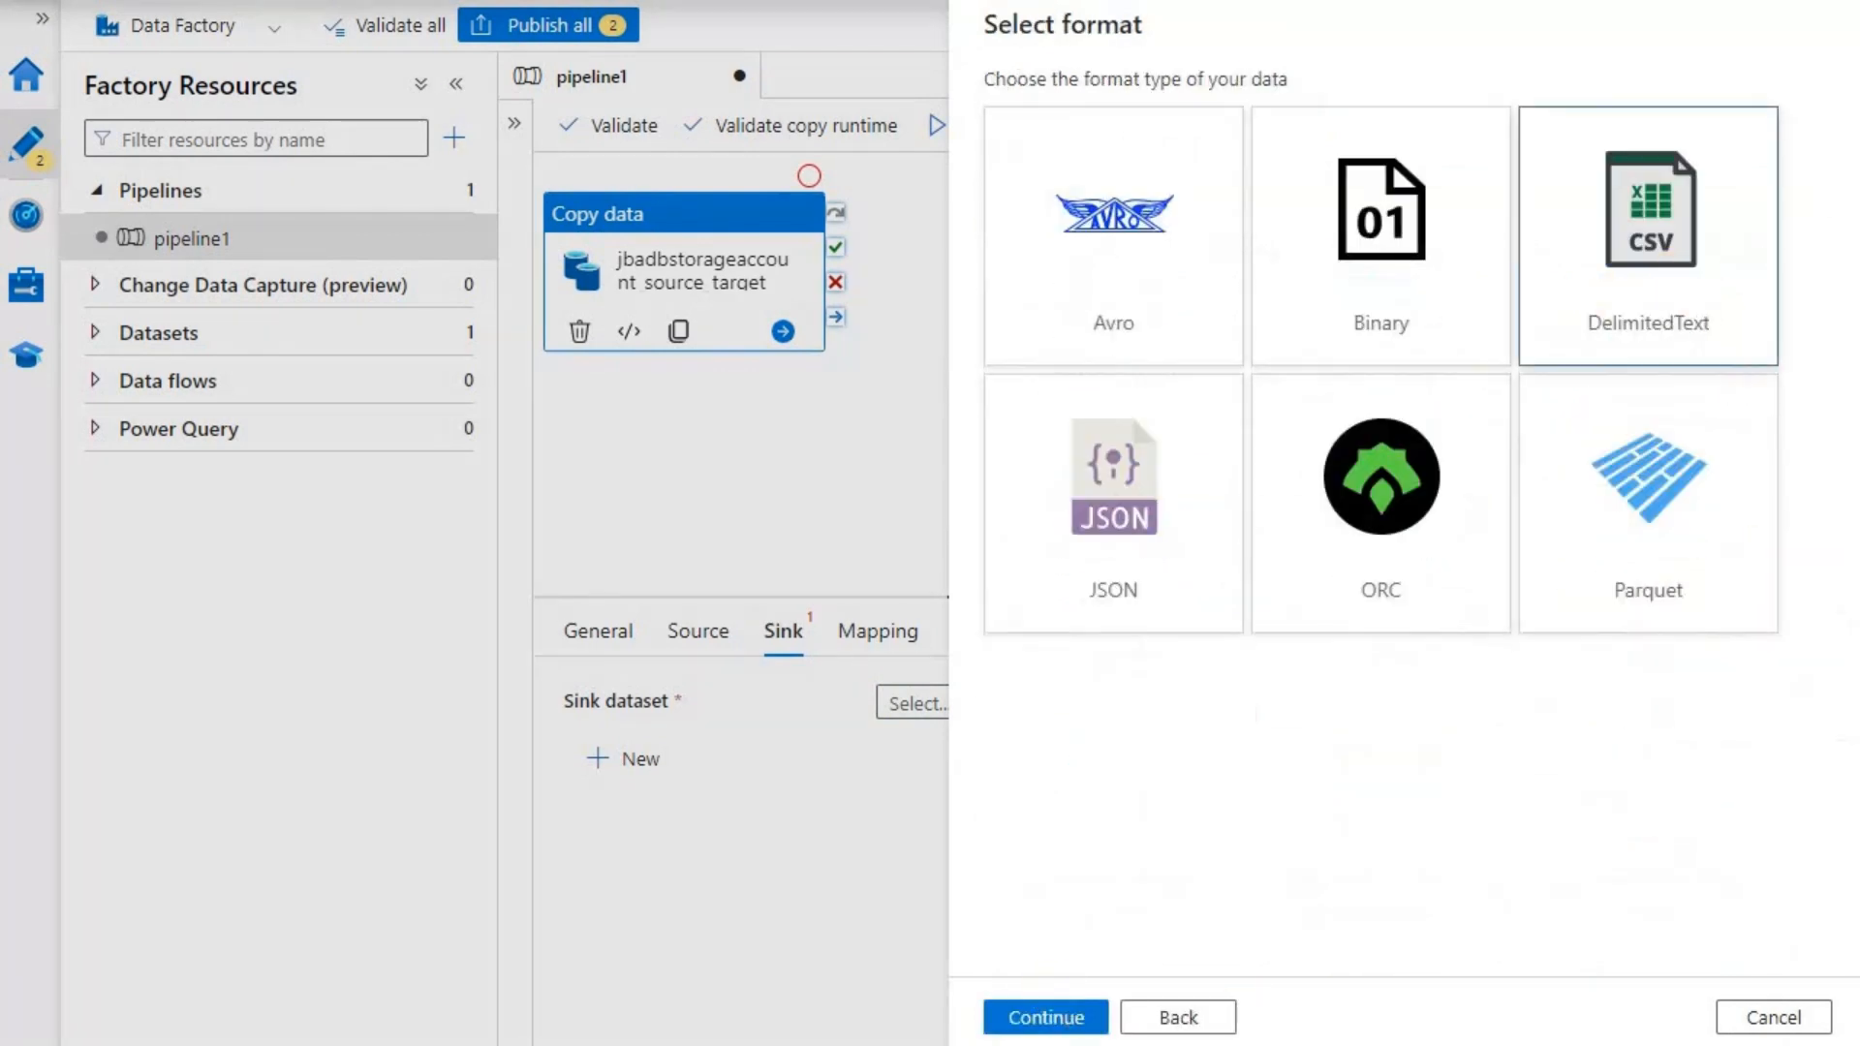
click(1064, 1017)
Name the sink dataset jbadbstorageaccount_source_target_destination and assign it the linked service jbadbstorageaccount_source_target
drag(1160, 123, 968, 125)
text(jbadbstorageaccount_source_target)
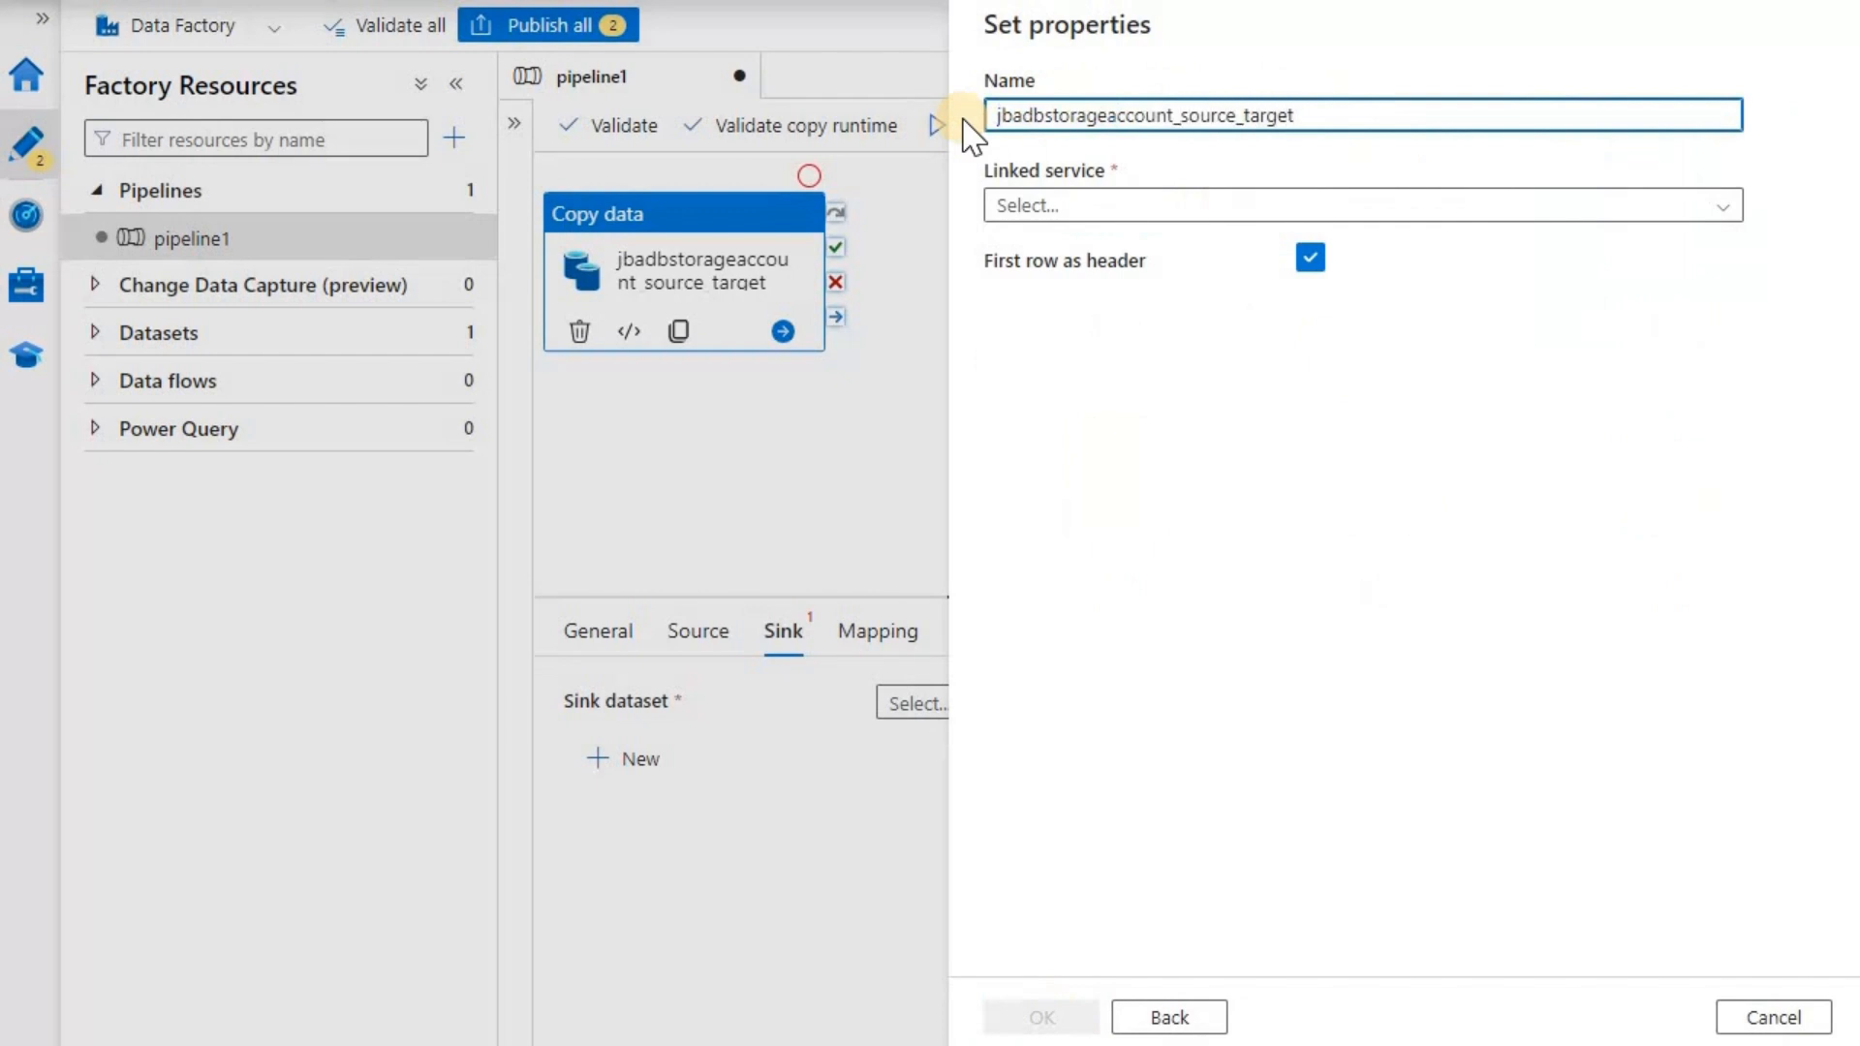
text(_destination)
click(1723, 205)
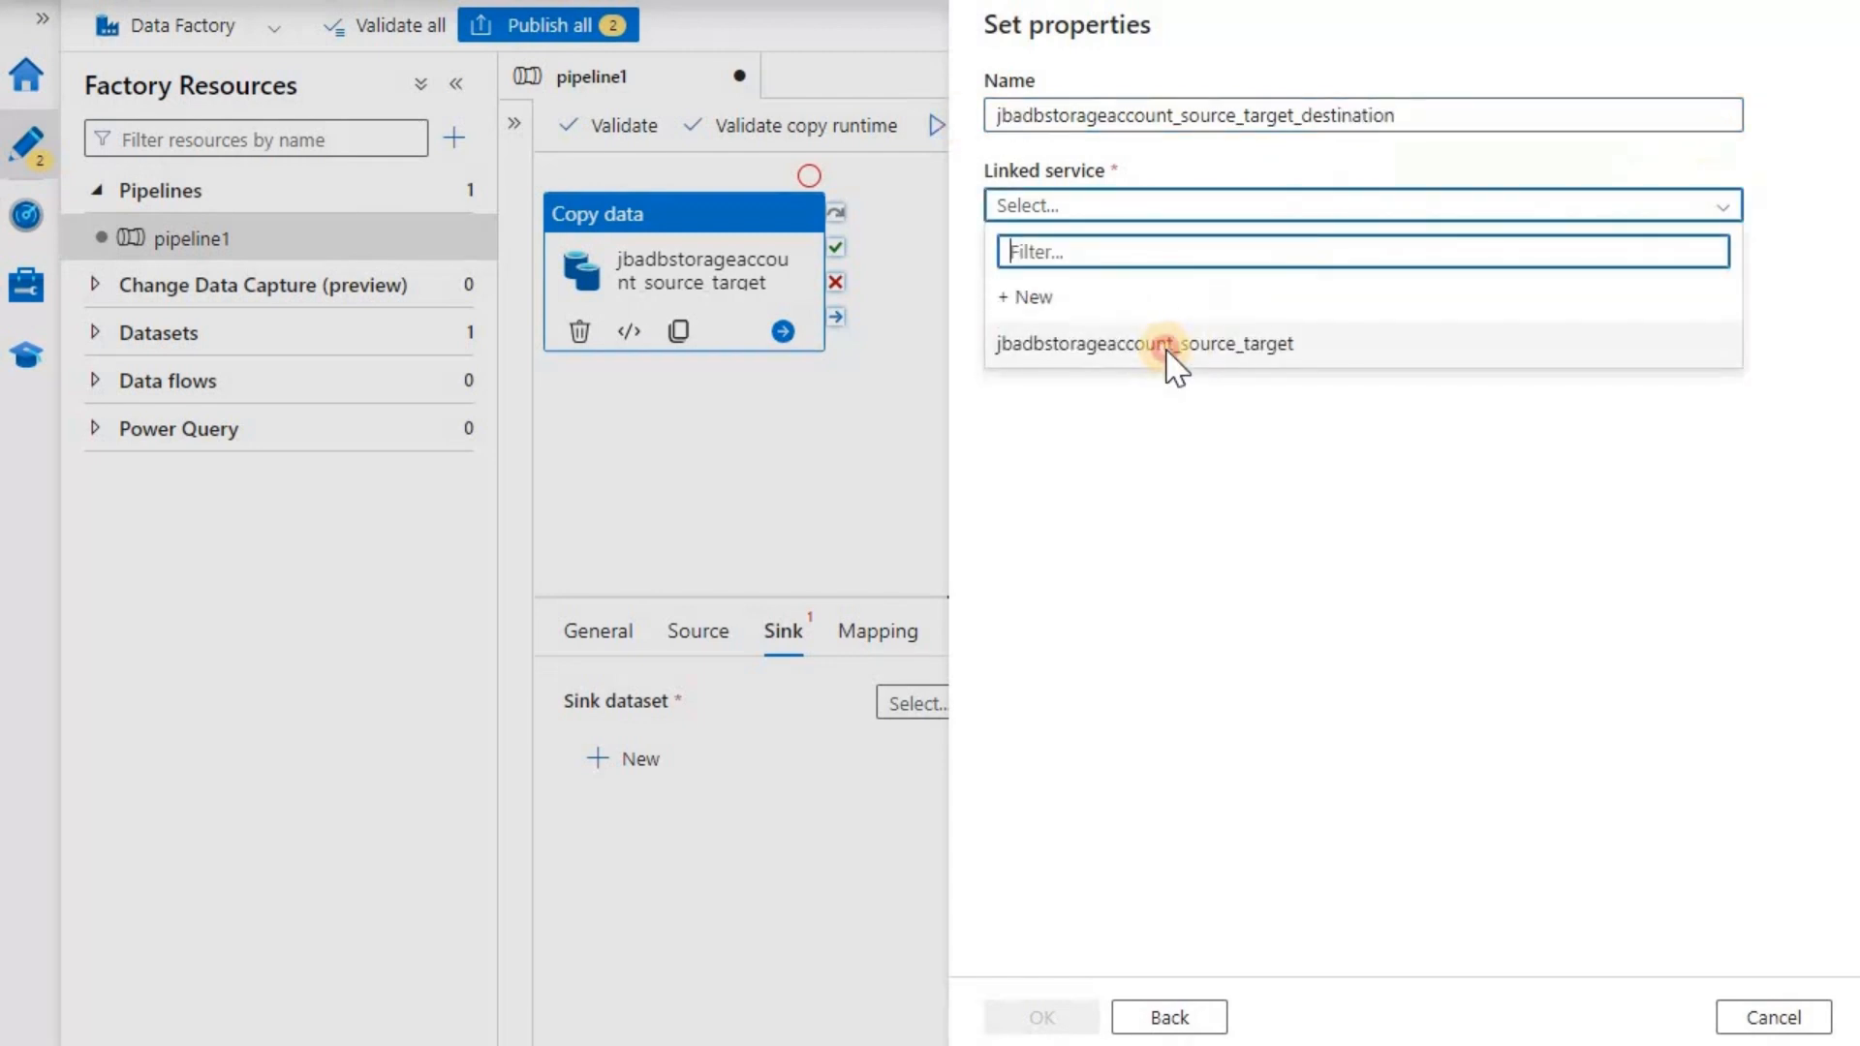
click(1174, 347)
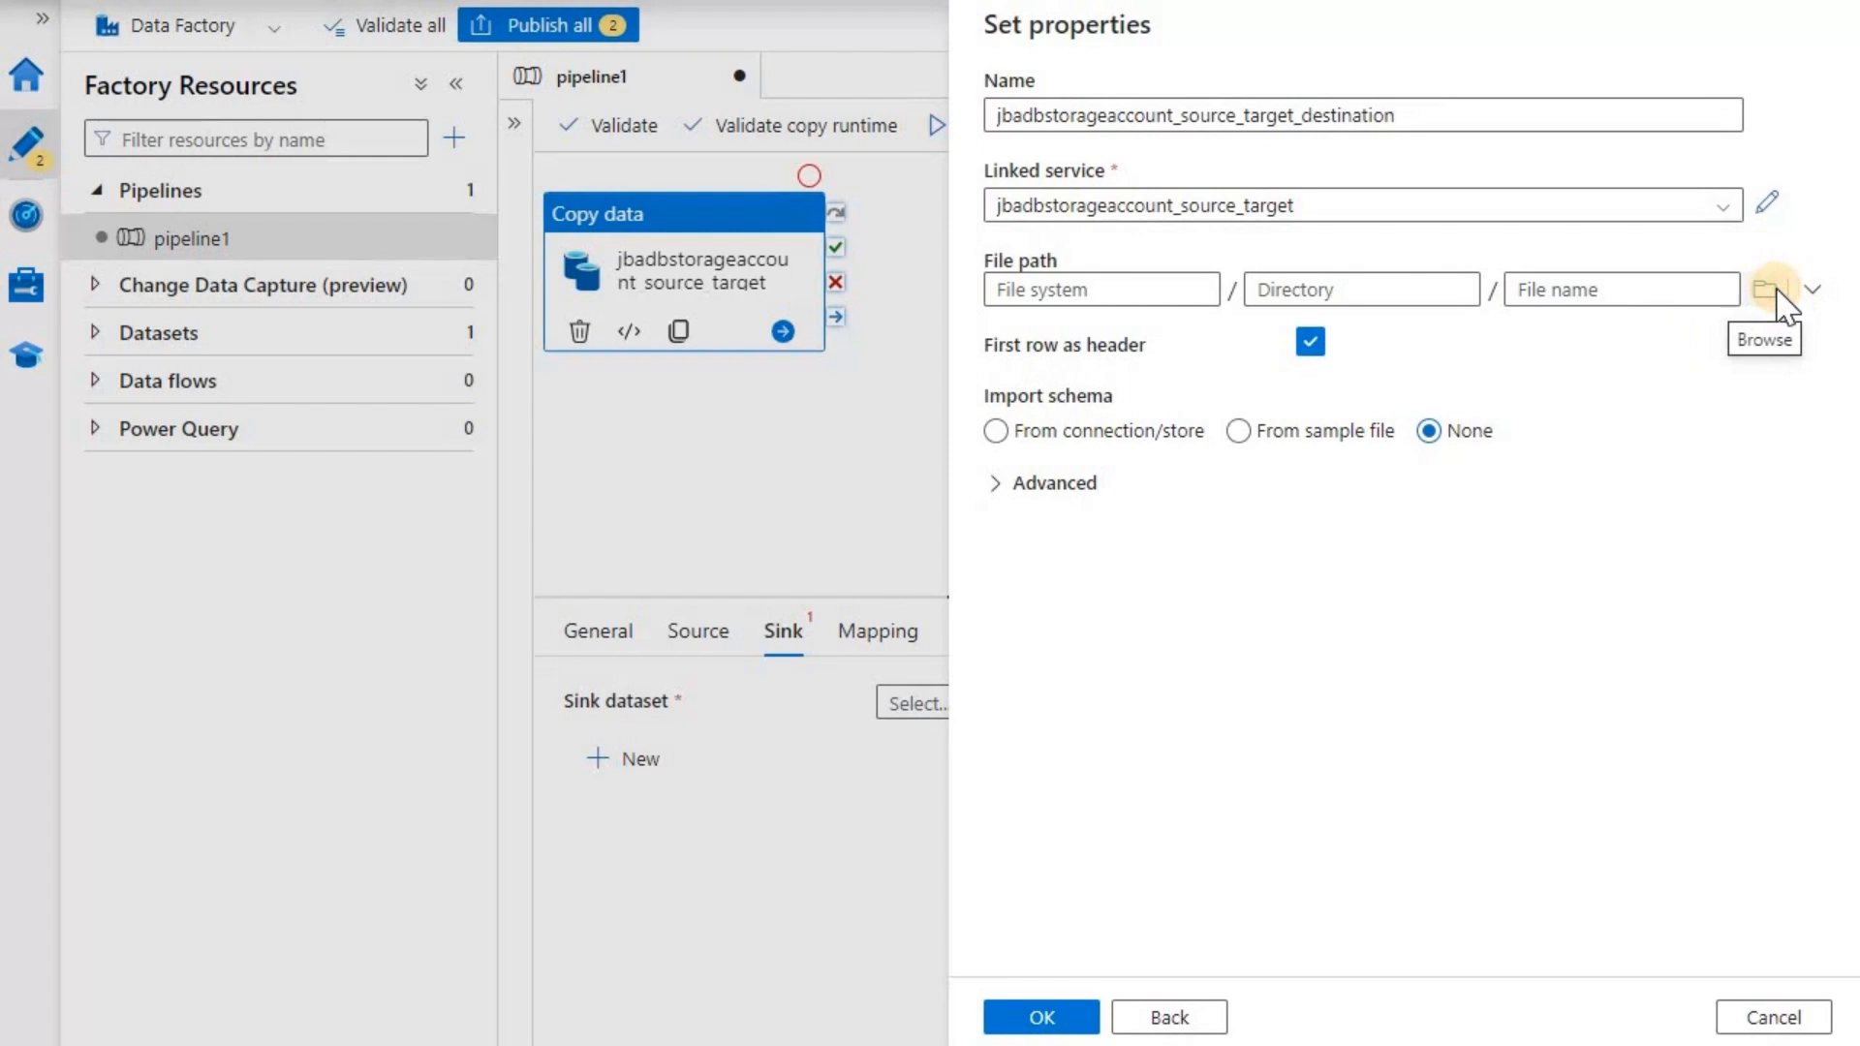
Set the sink dataset's file path to the target container and create the dataset
click(1767, 291)
click(1066, 232)
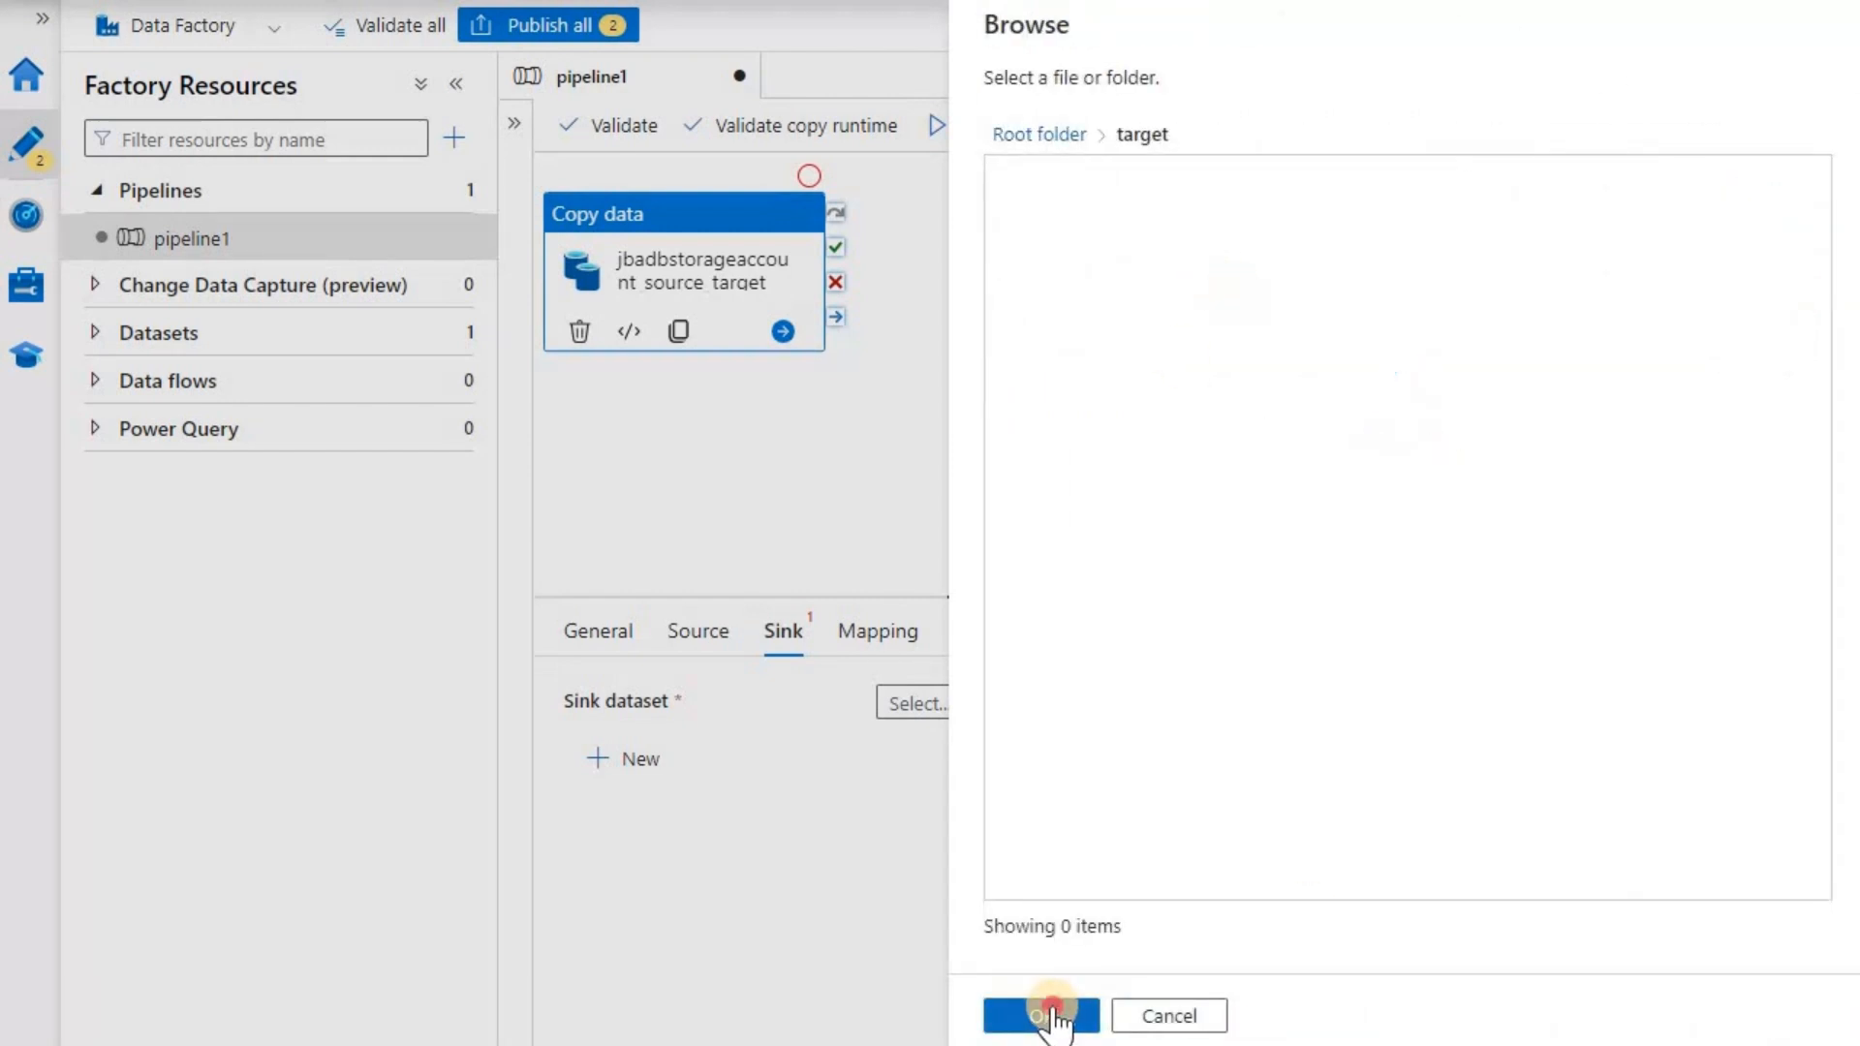
click(1054, 1013)
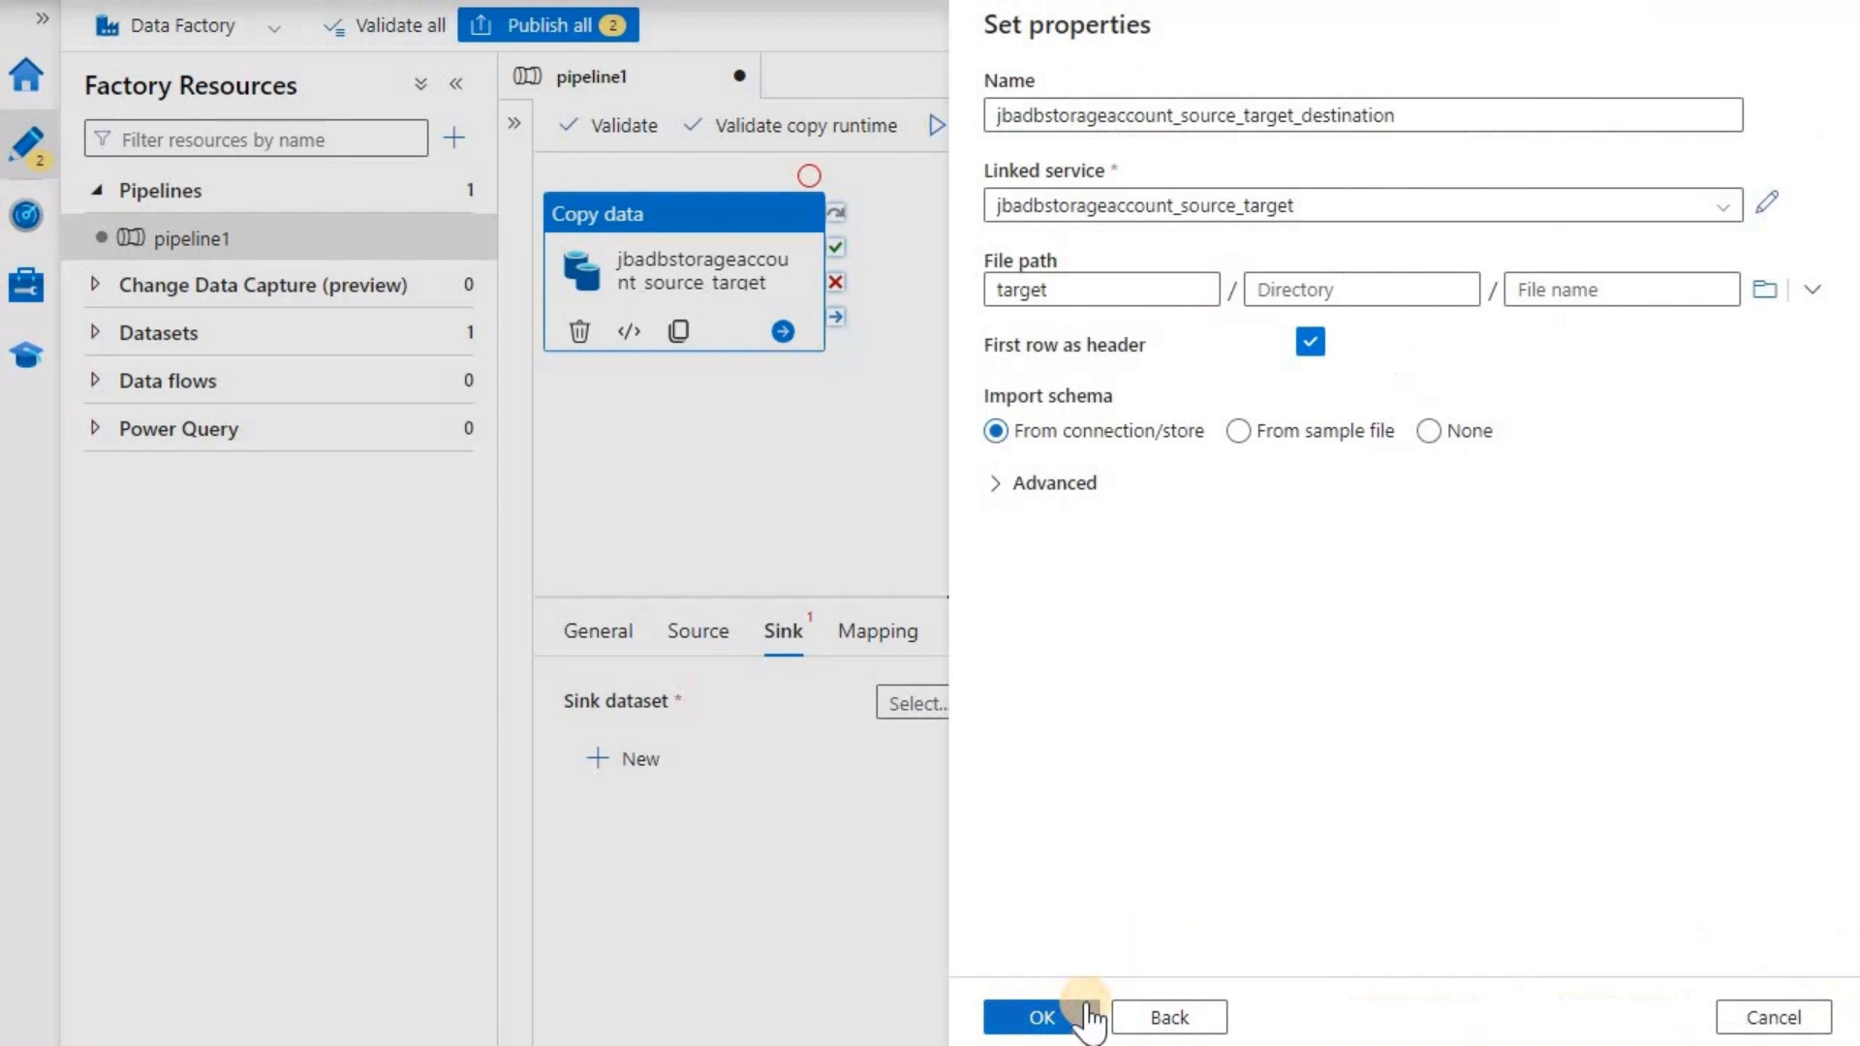
click(1087, 1016)
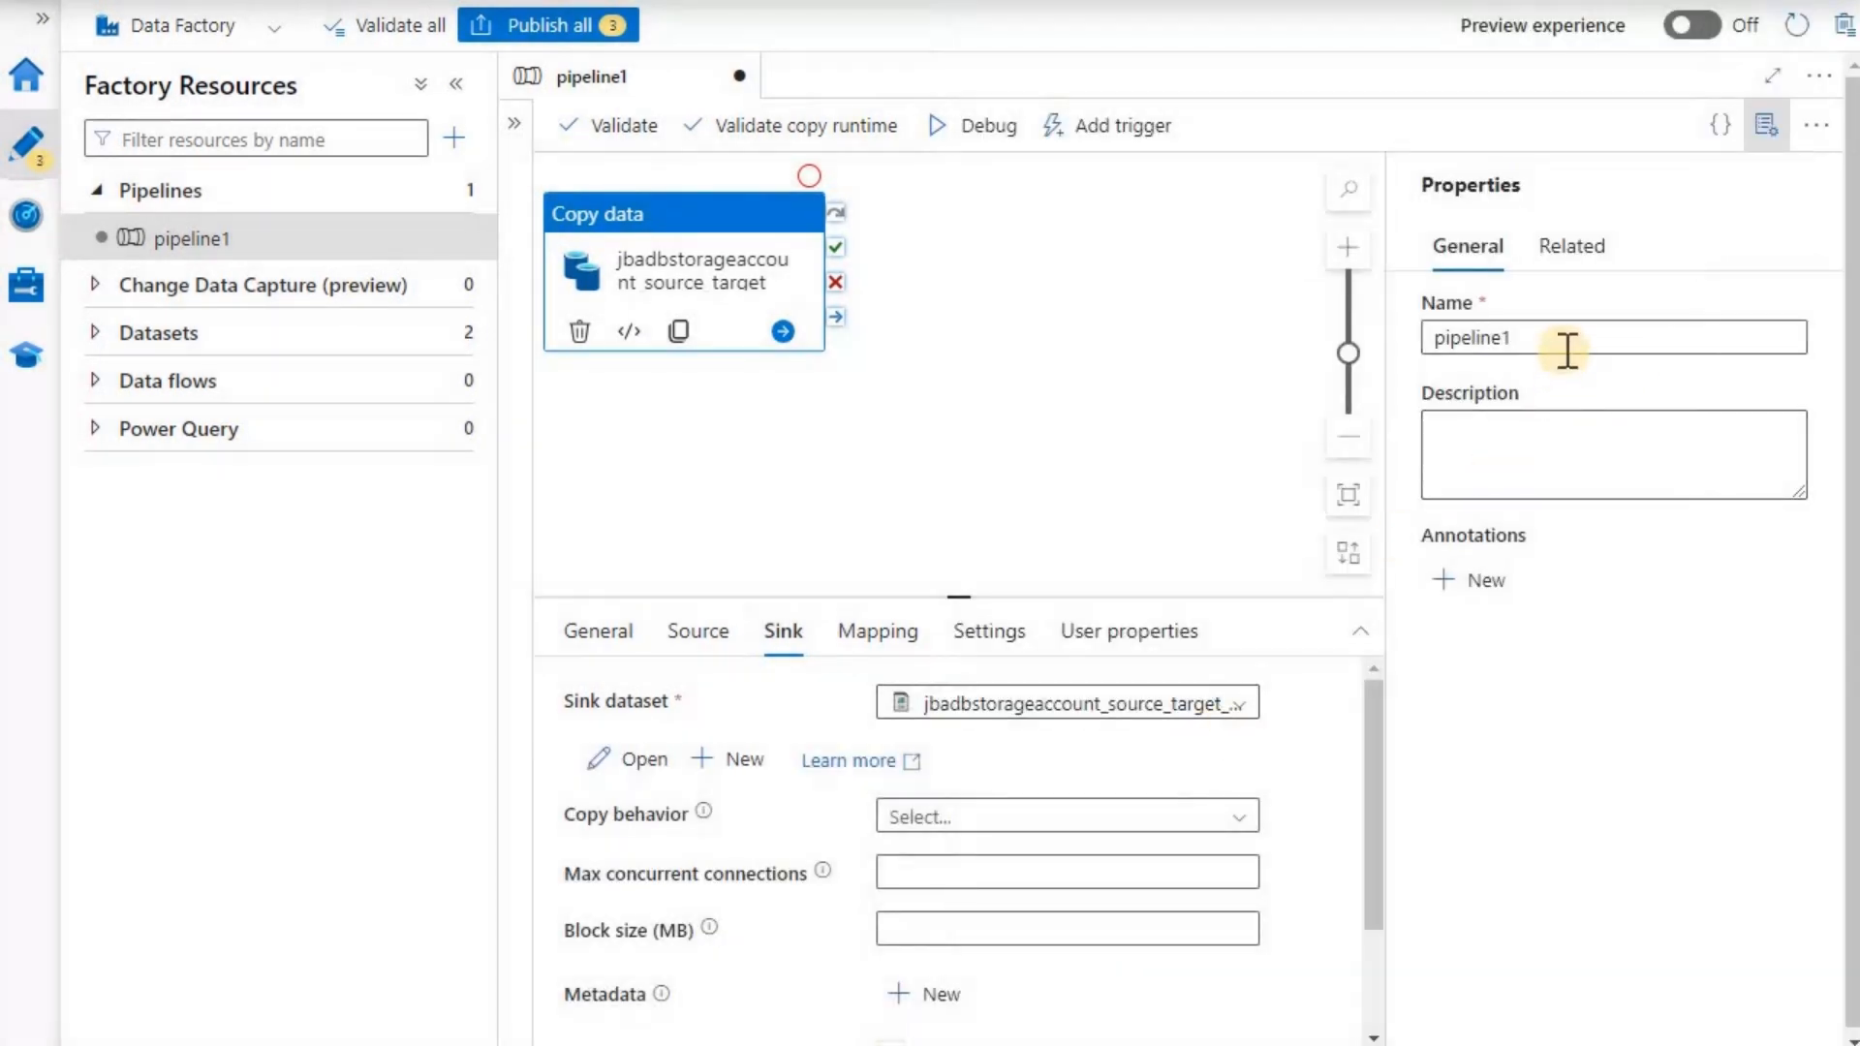
Rename the pipeline as 1_jbadbstorageaccount_source_target
drag(1557, 340, 1405, 337)
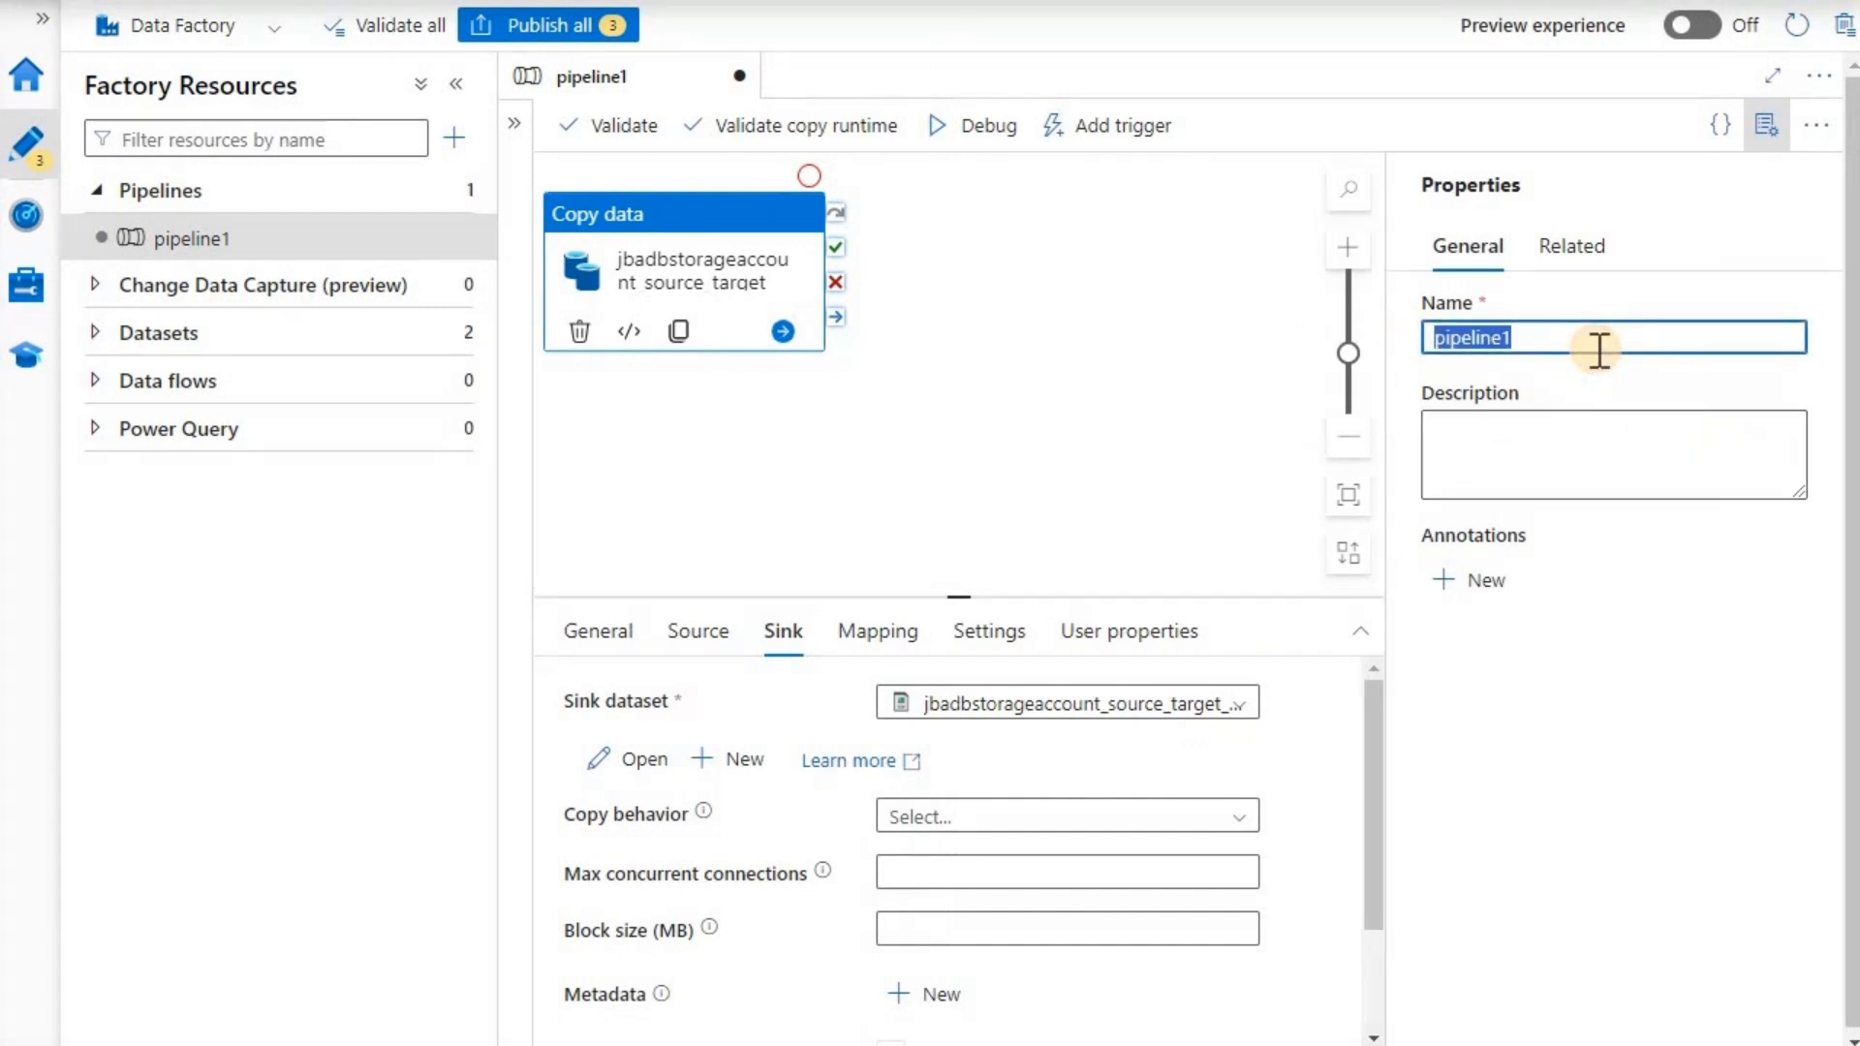
text(1.)
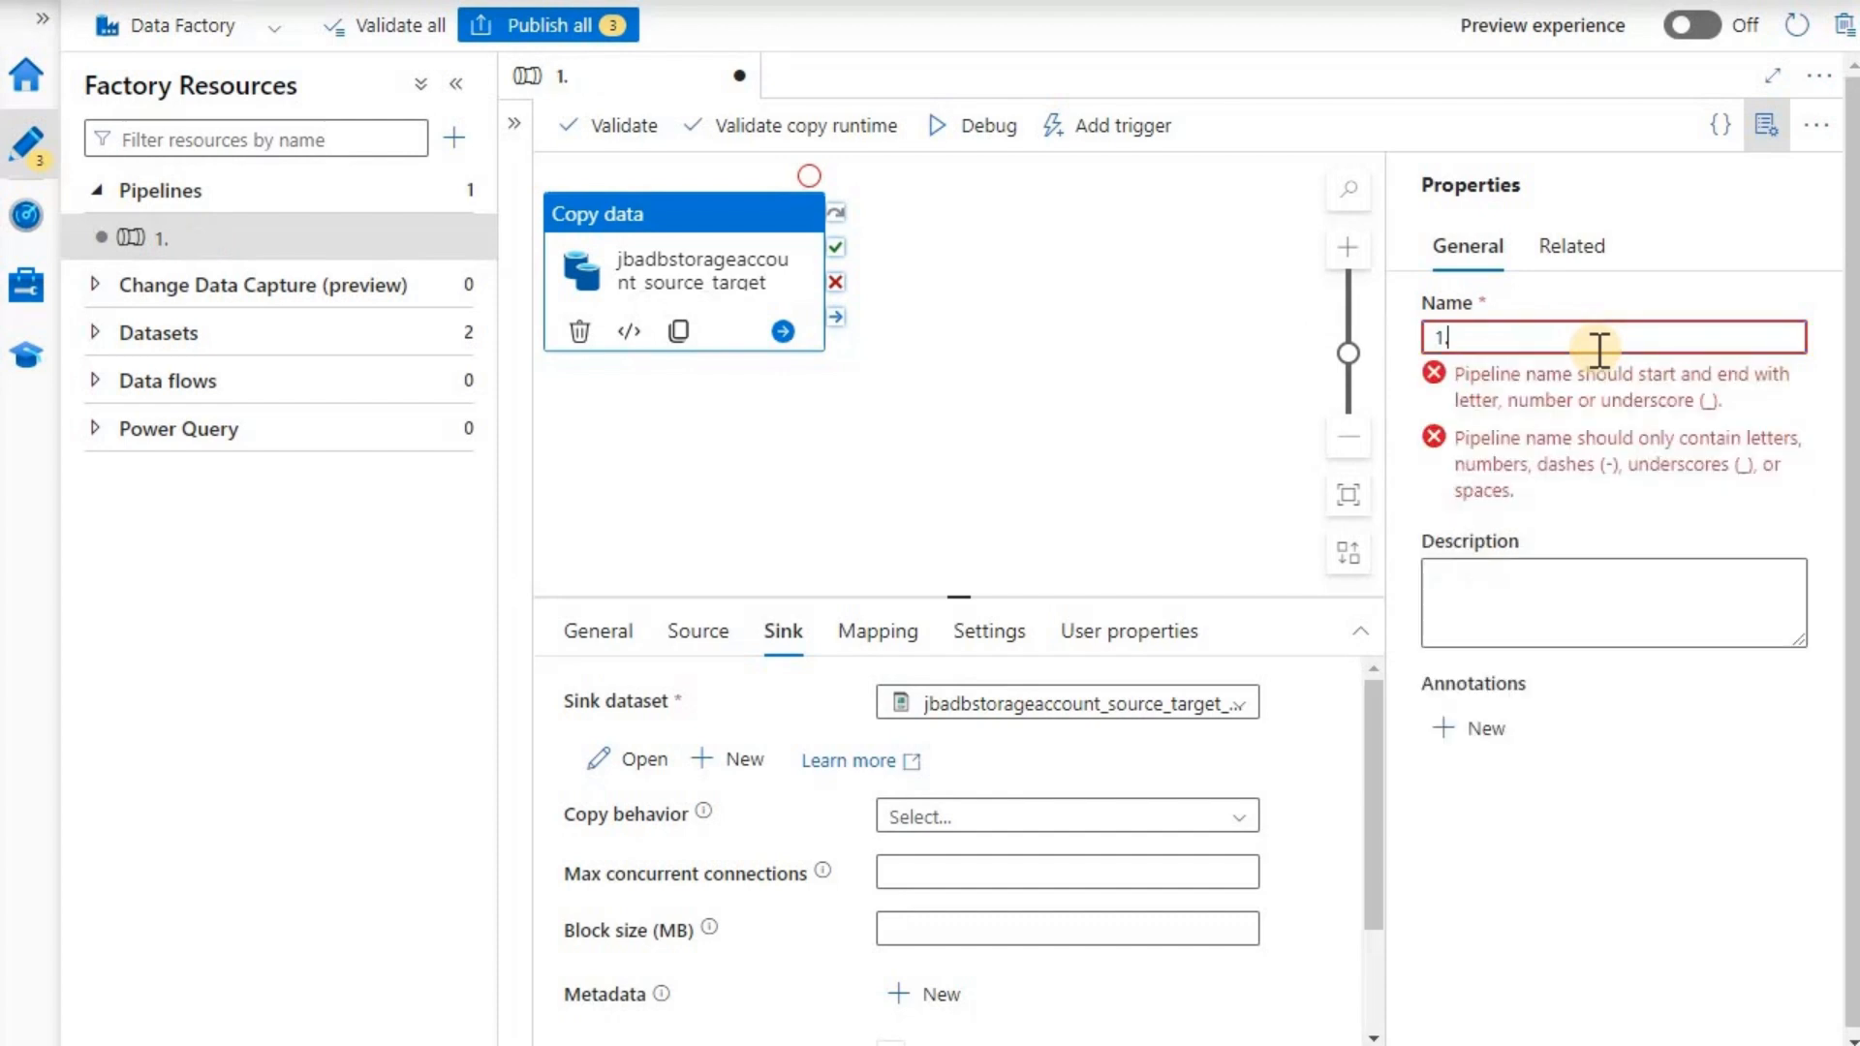
text(jbadbstorageaccount_source_target)
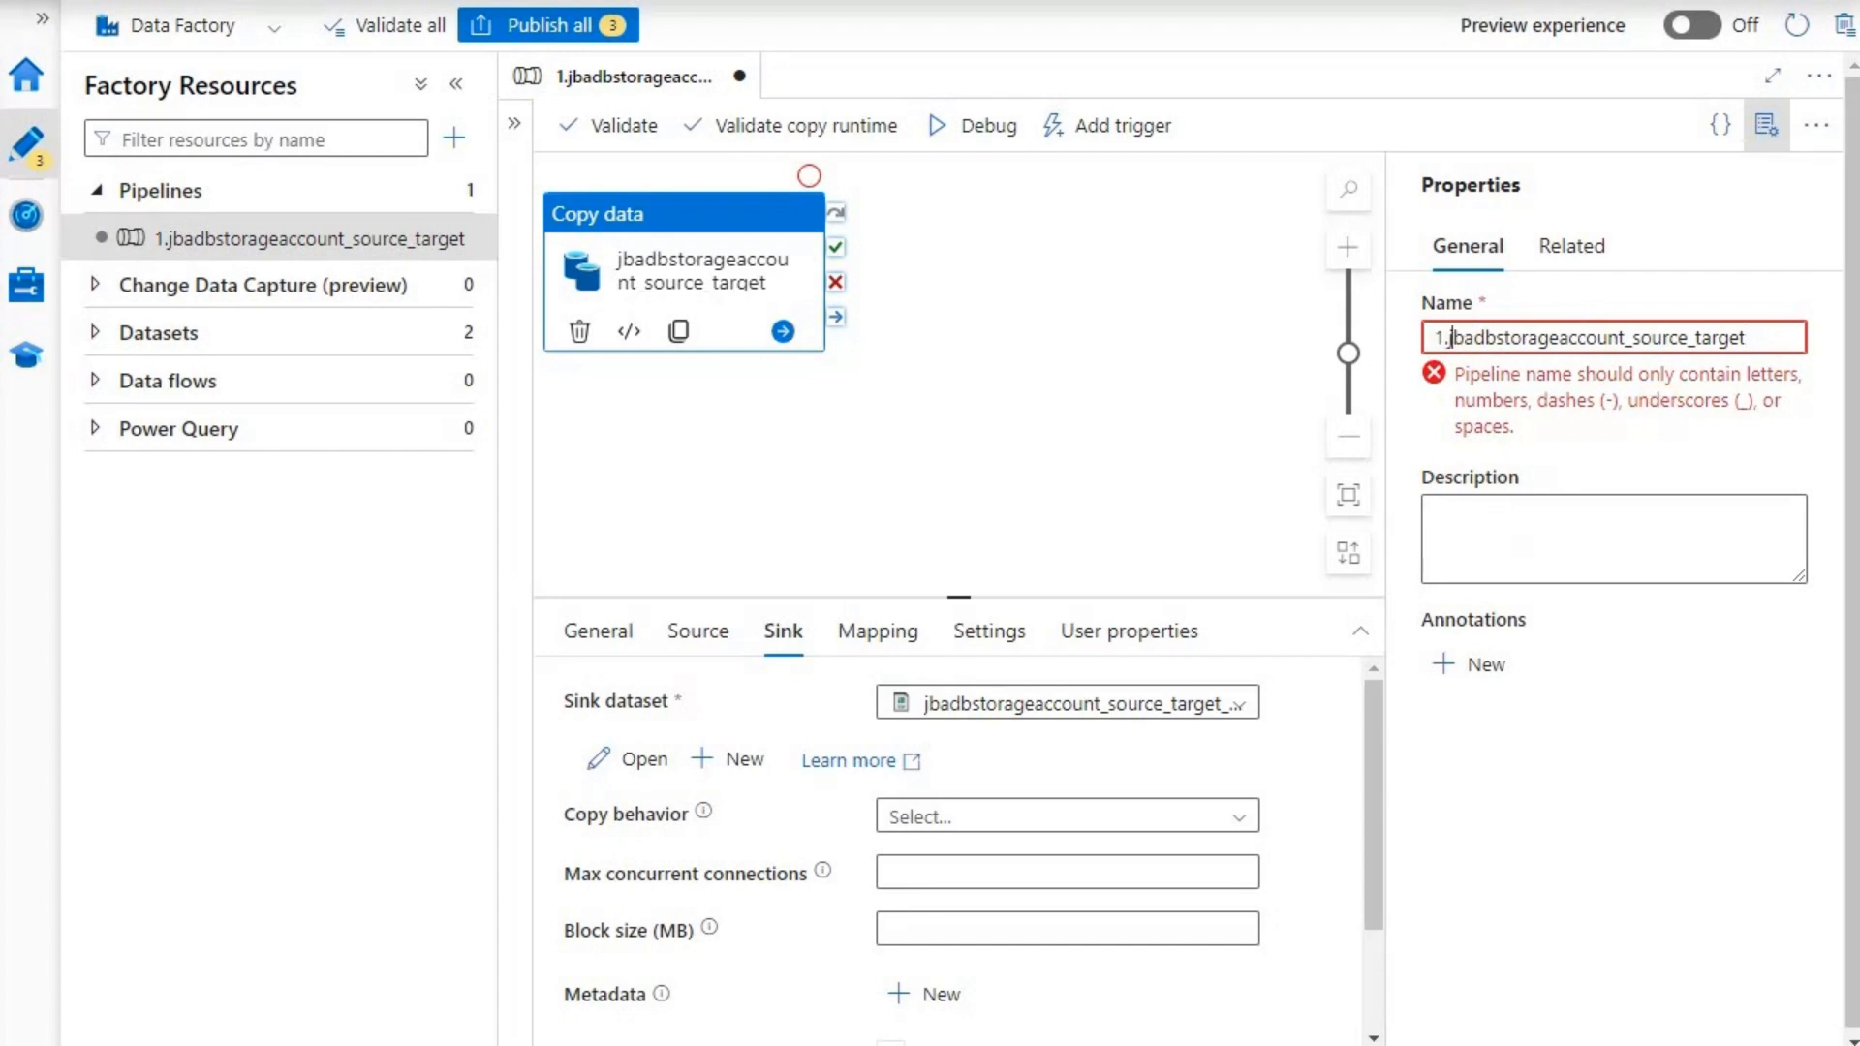
key(BackSpace)
text(_)
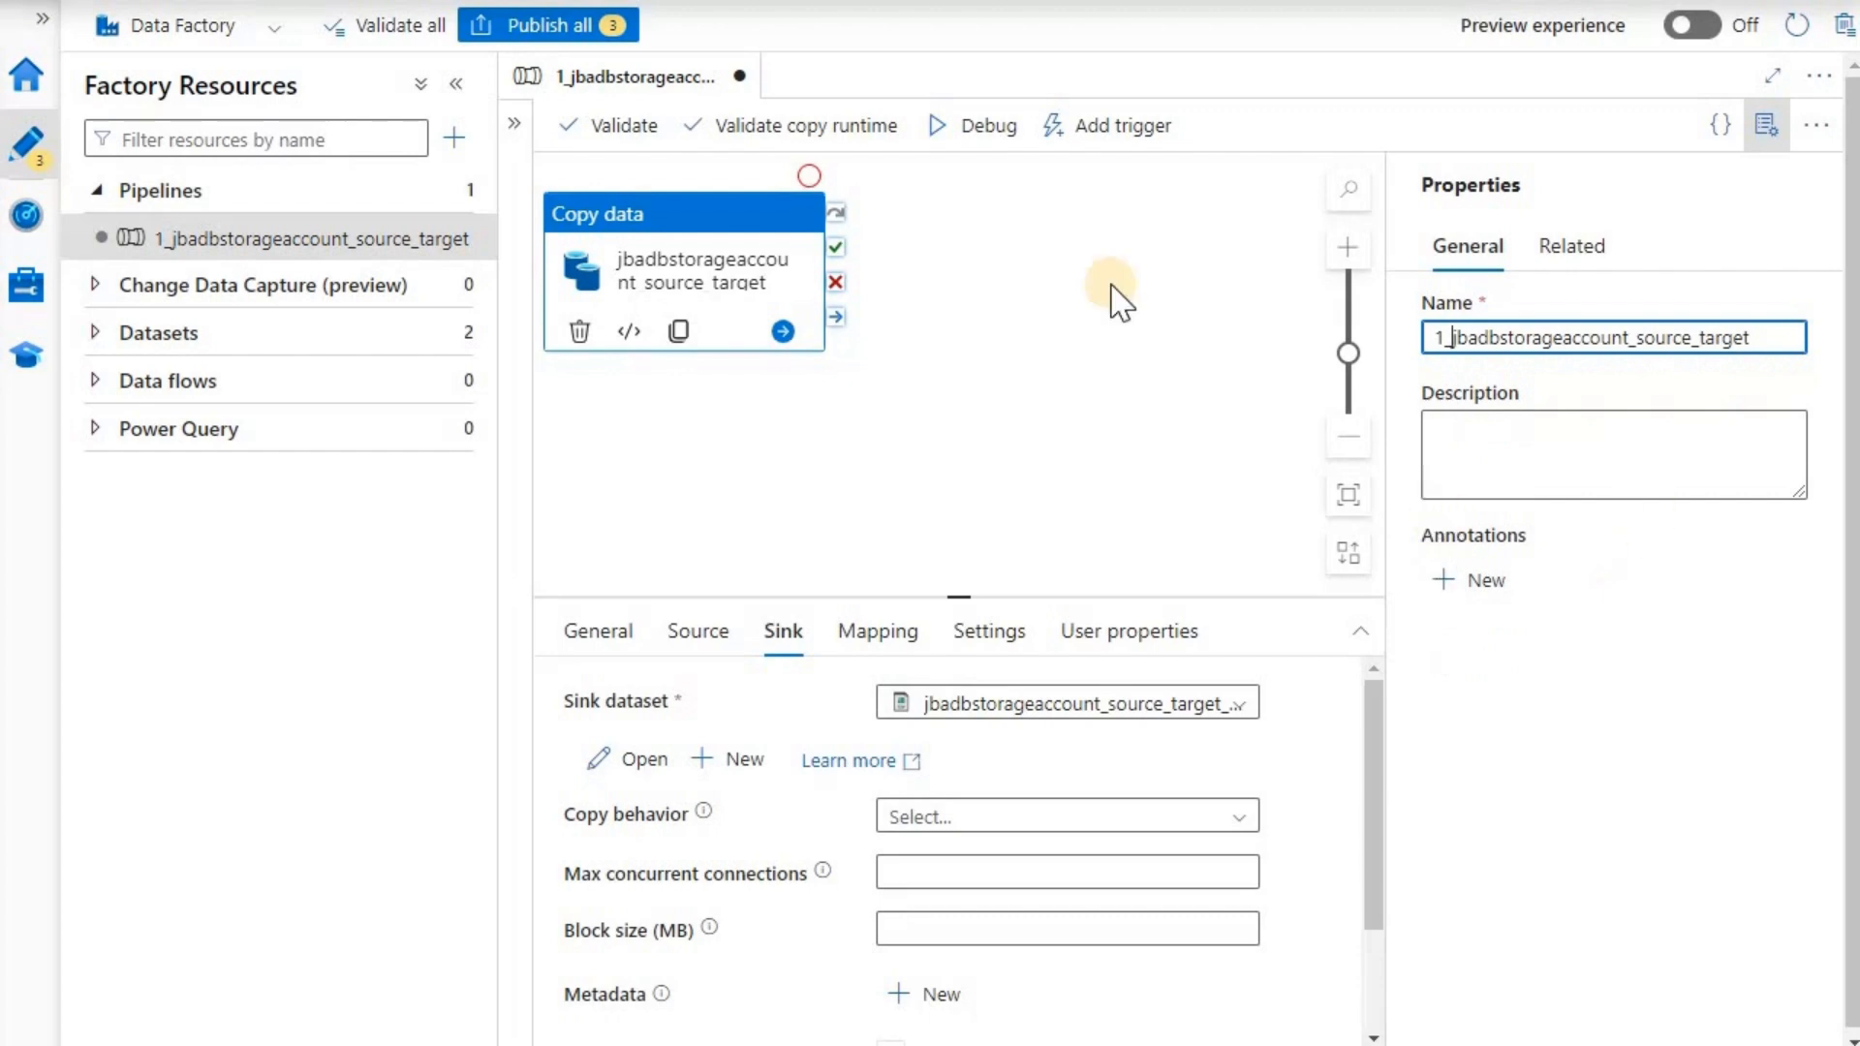
Publish the new pipeline and both datasets, and check the source and target containers of jbadbstorageaccount in the Azure portal
click(571, 29)
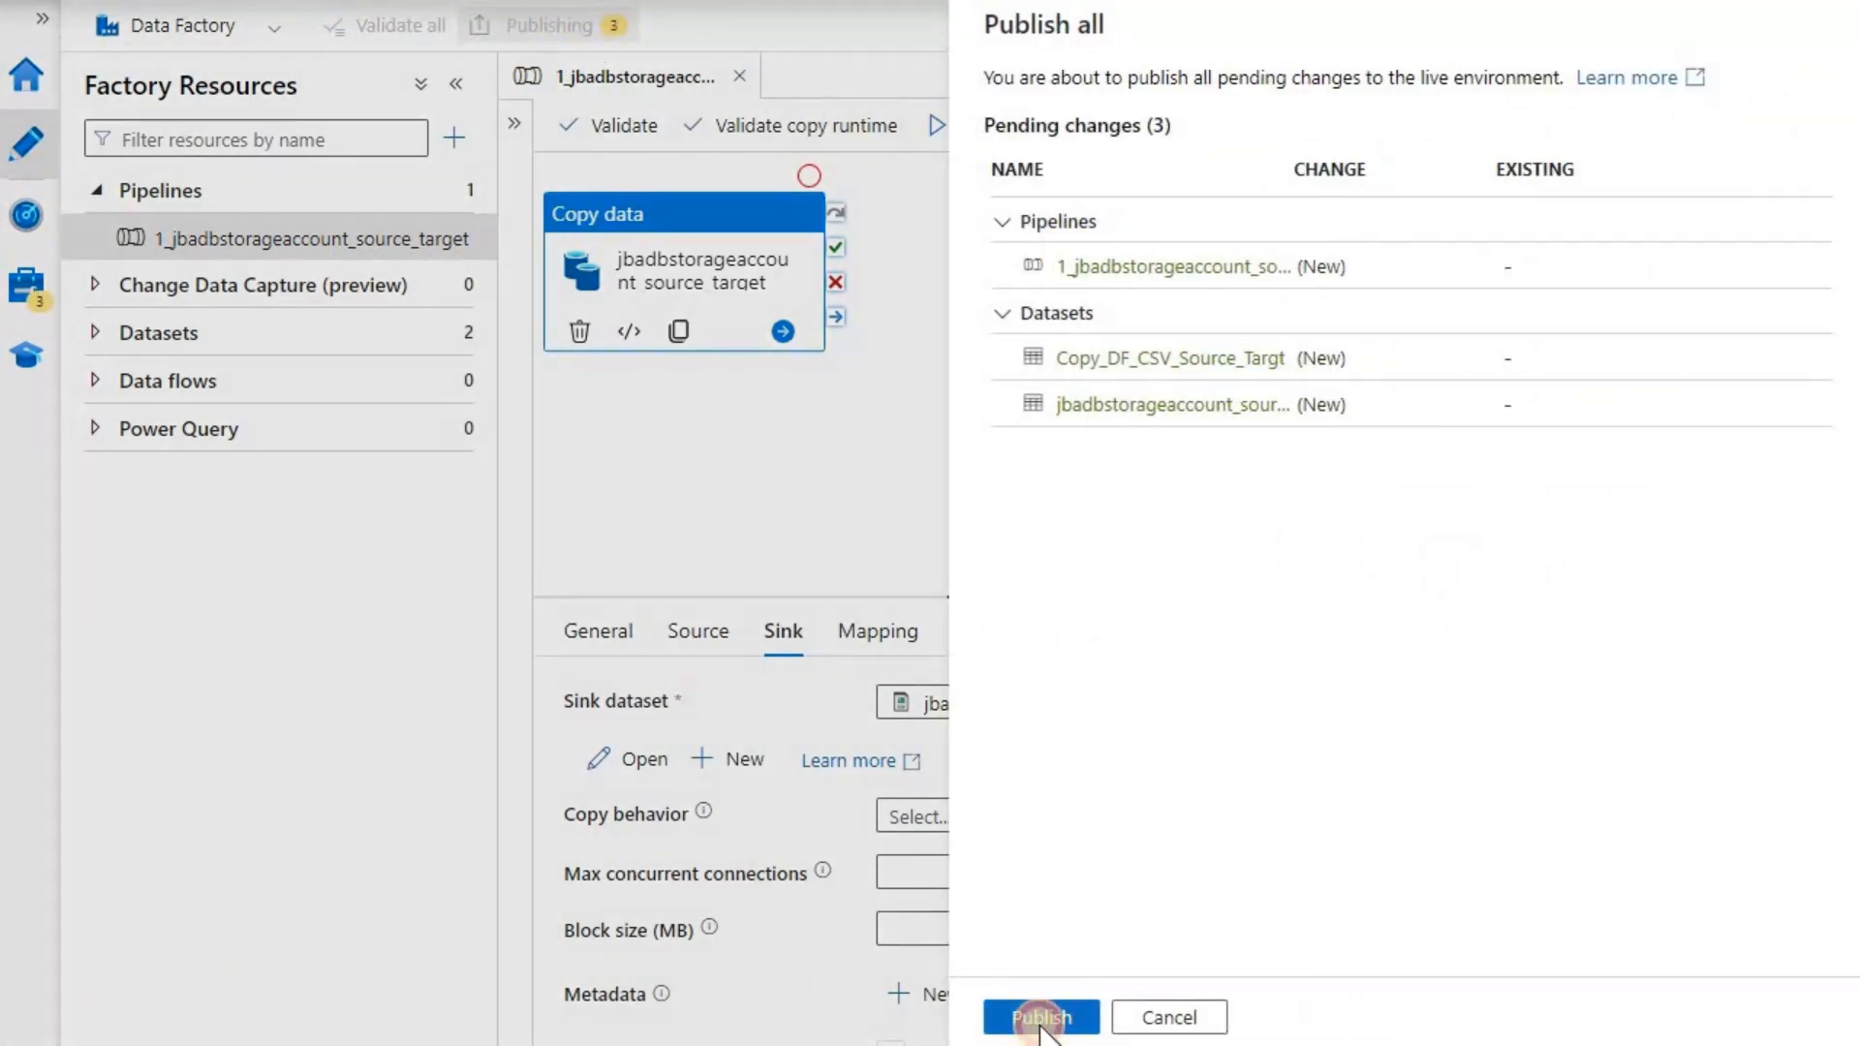
click(1042, 1017)
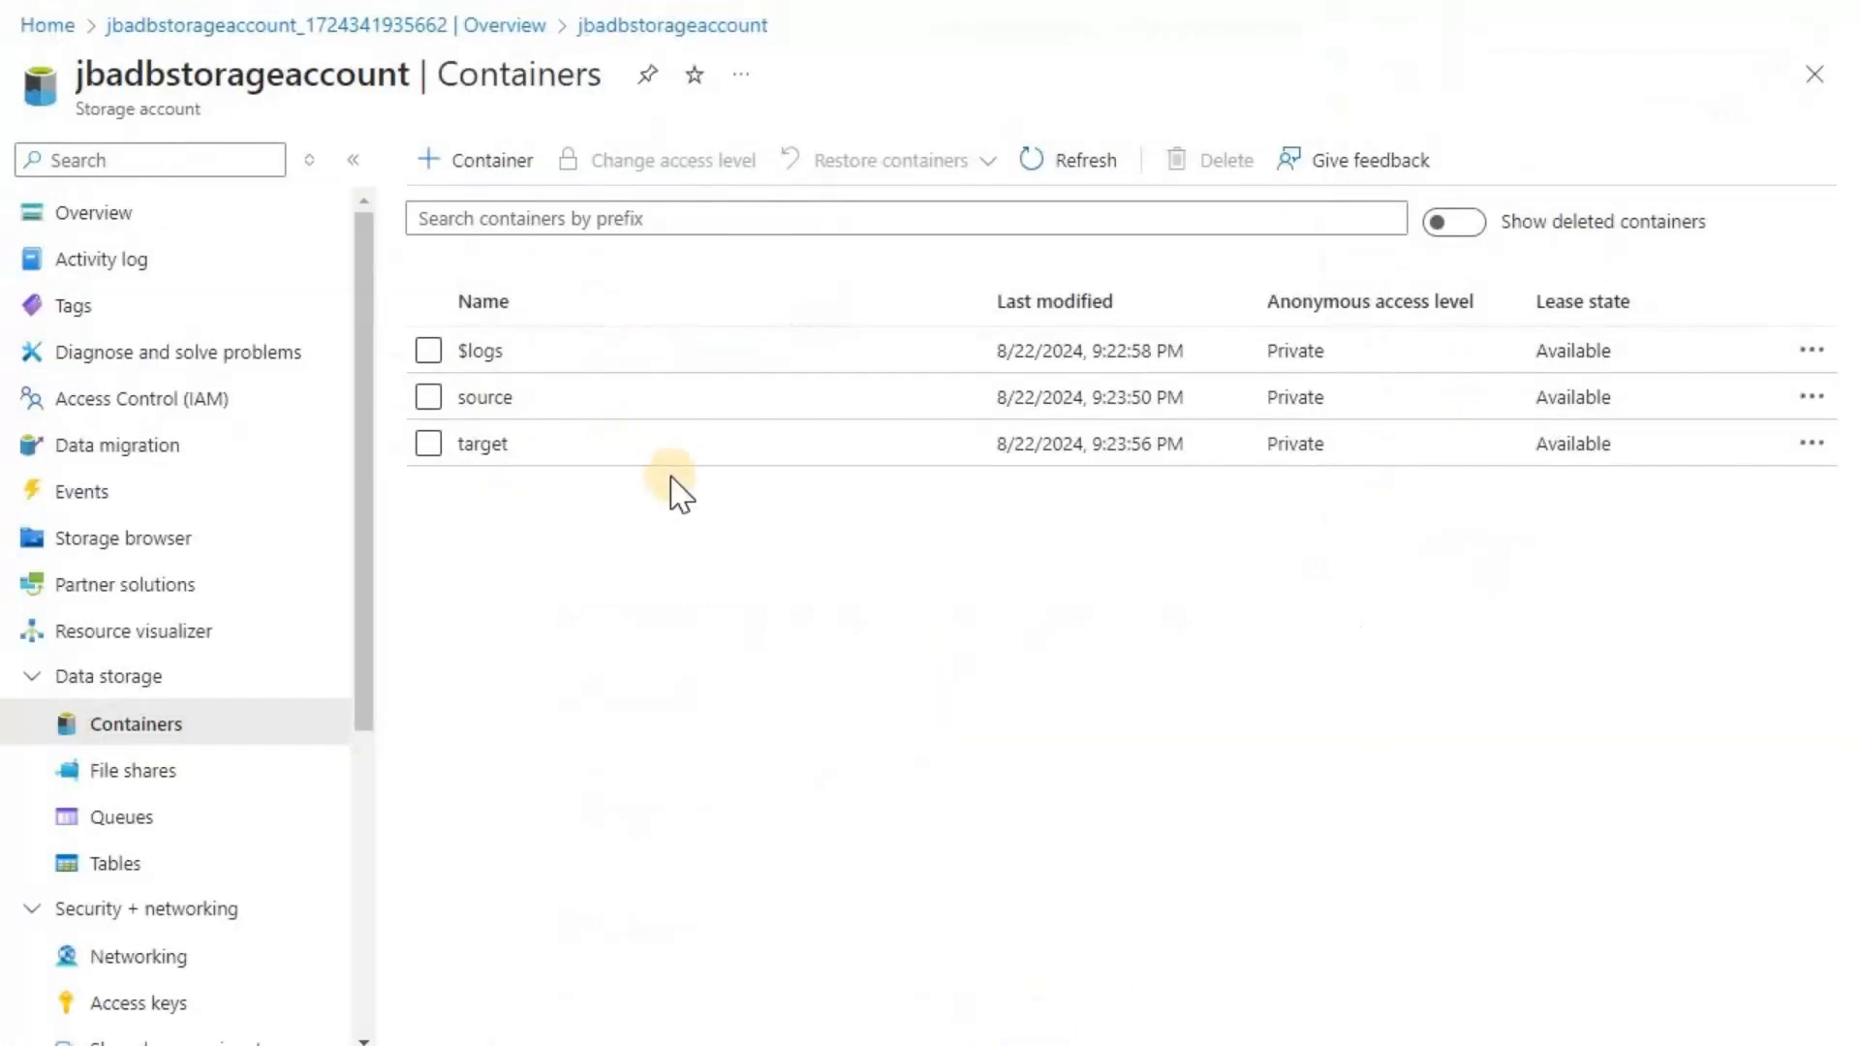
click(465, 397)
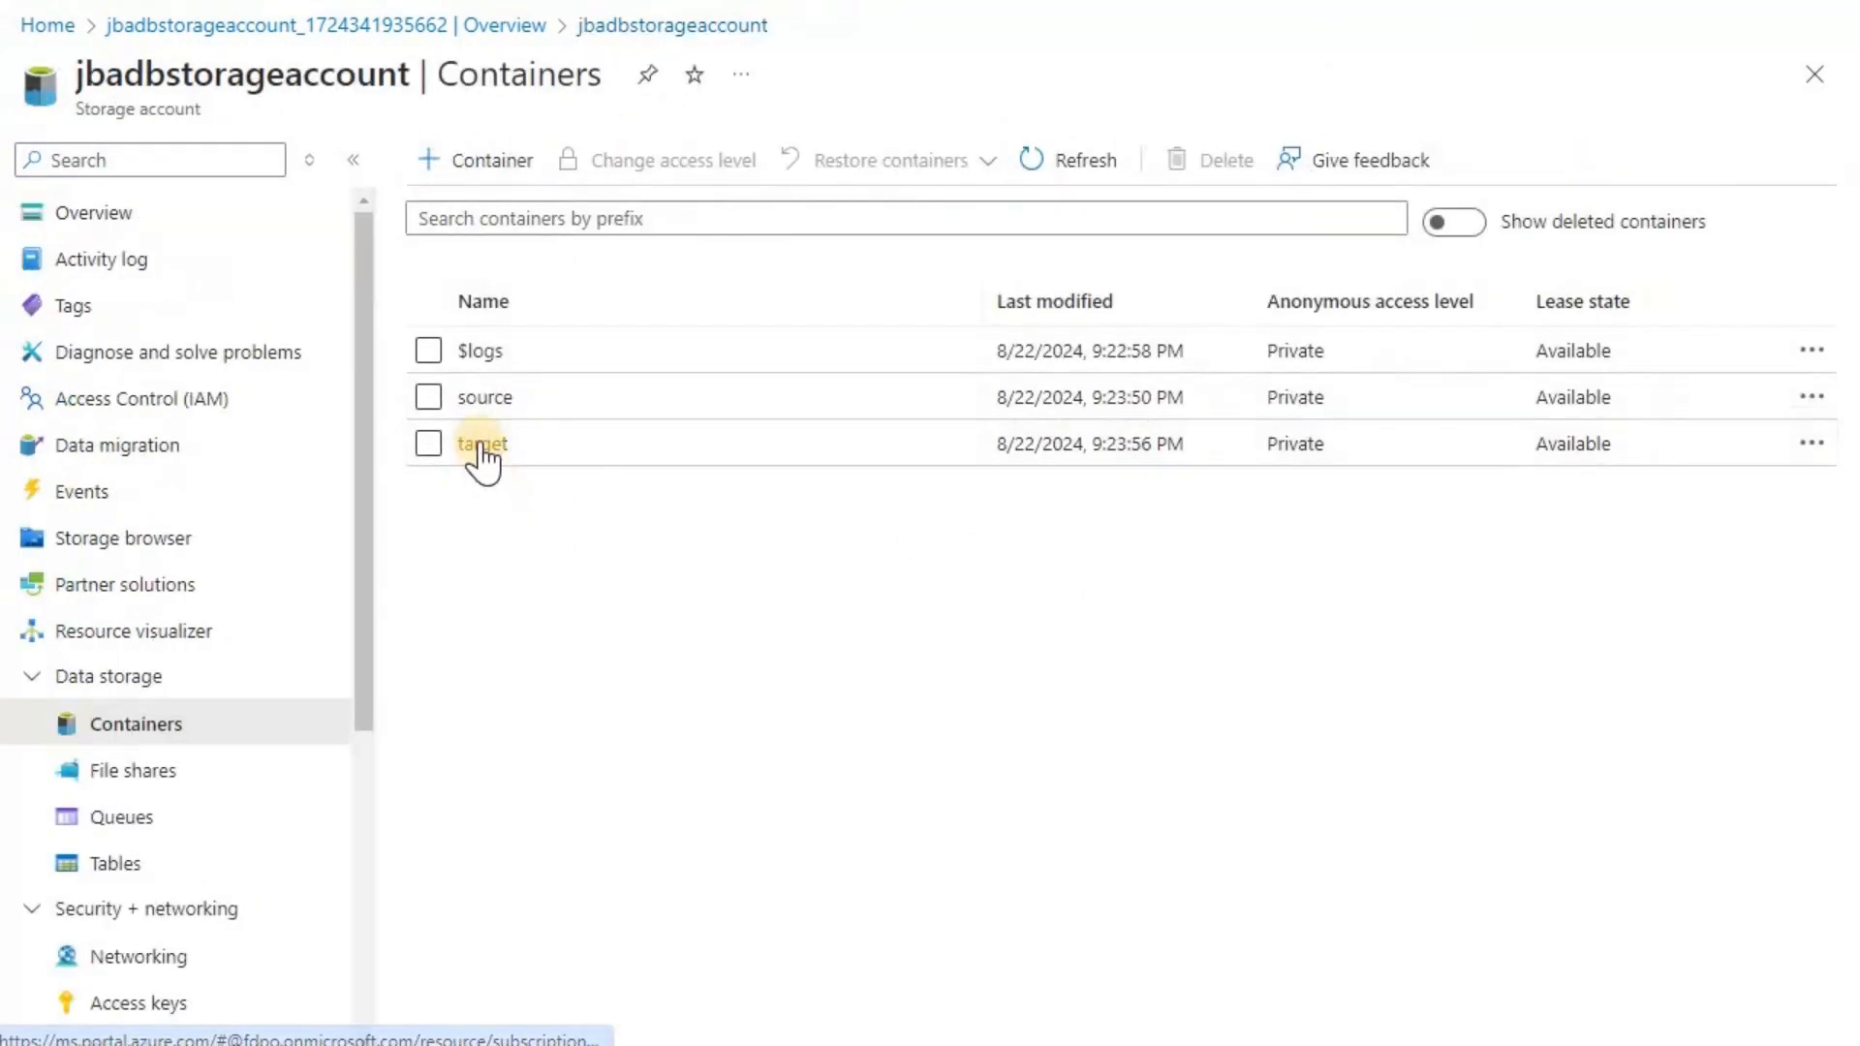
click(476, 445)
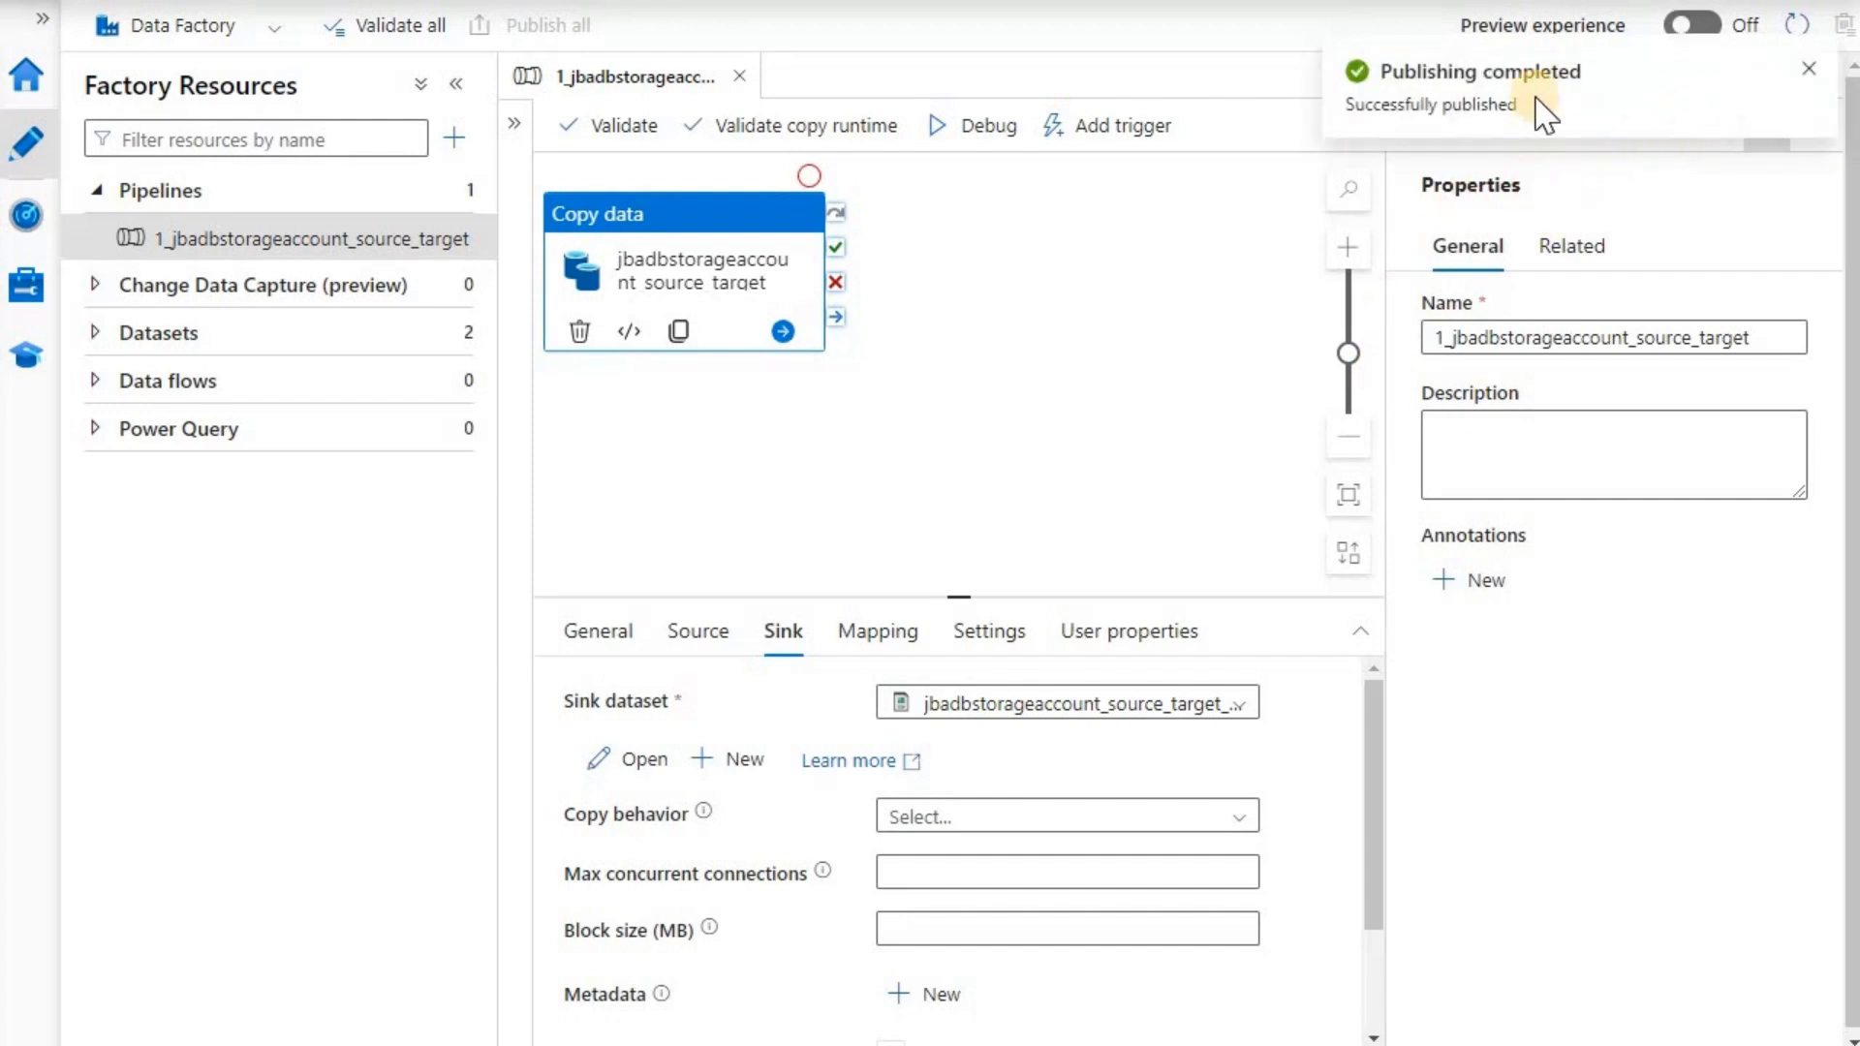
click(1808, 69)
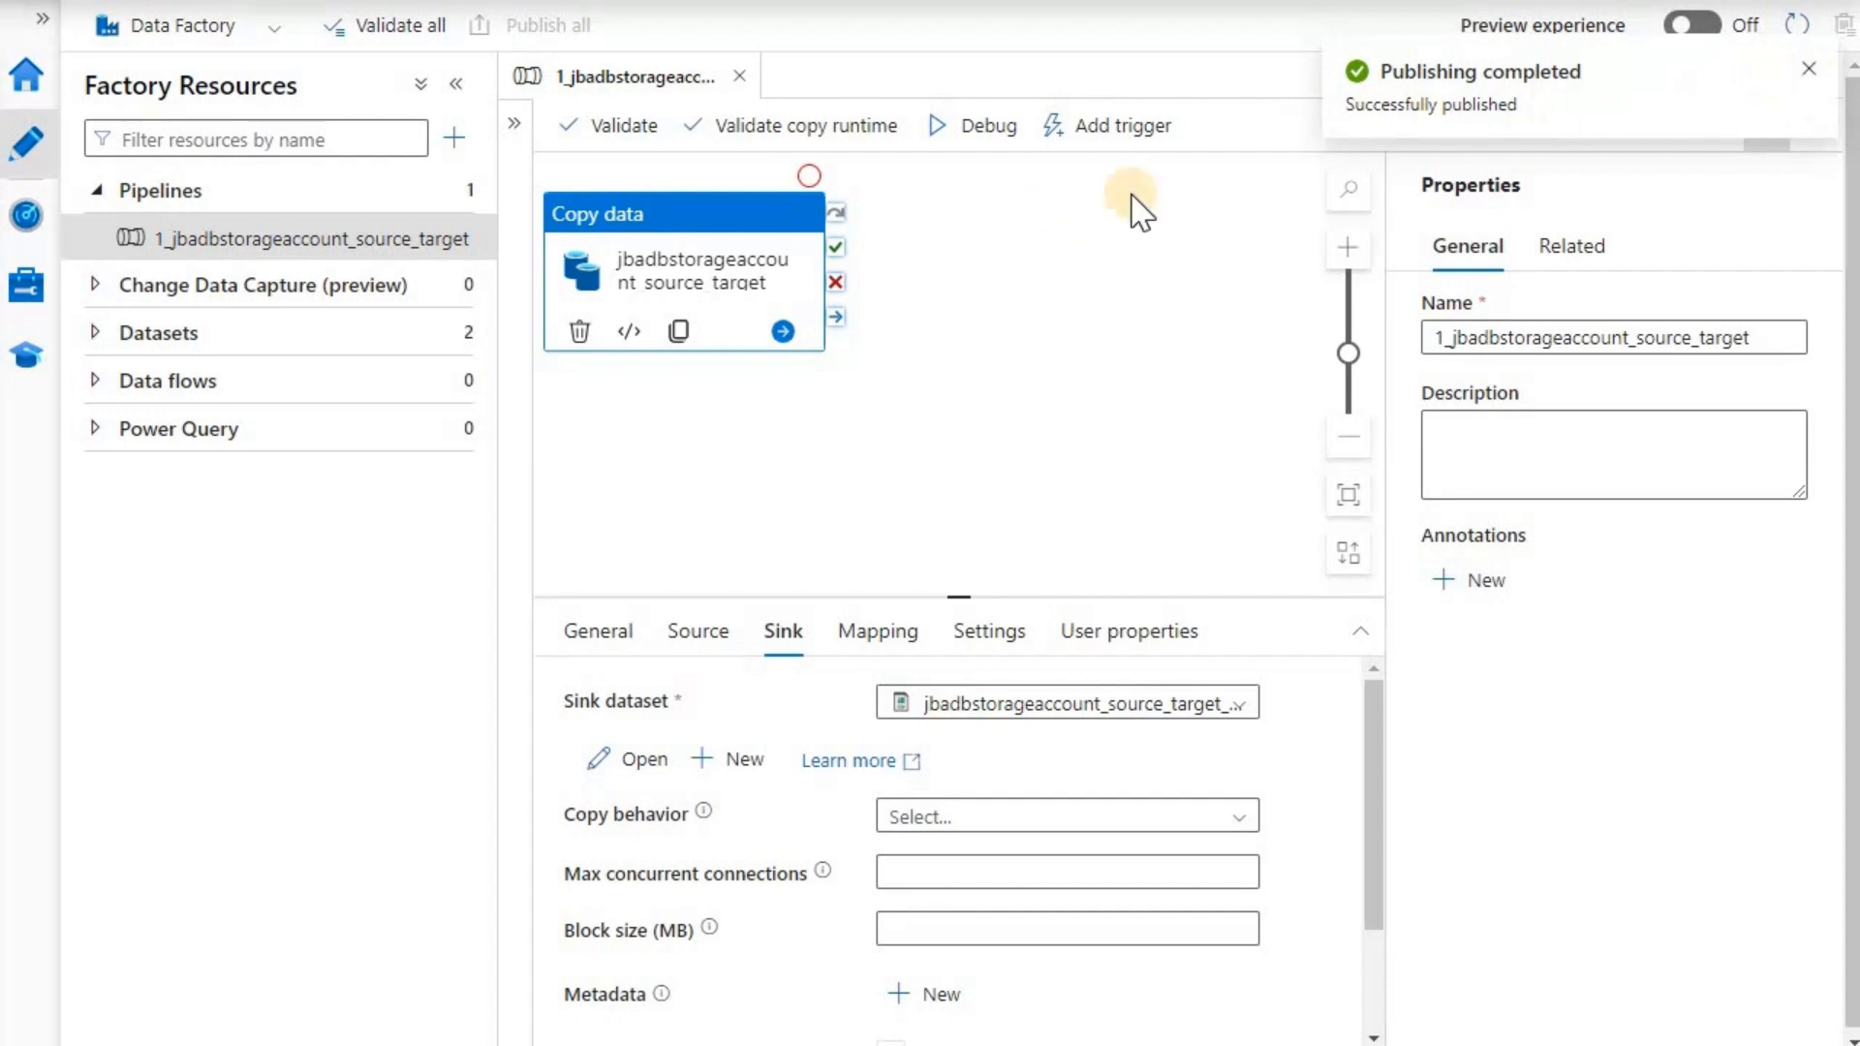
click(1134, 137)
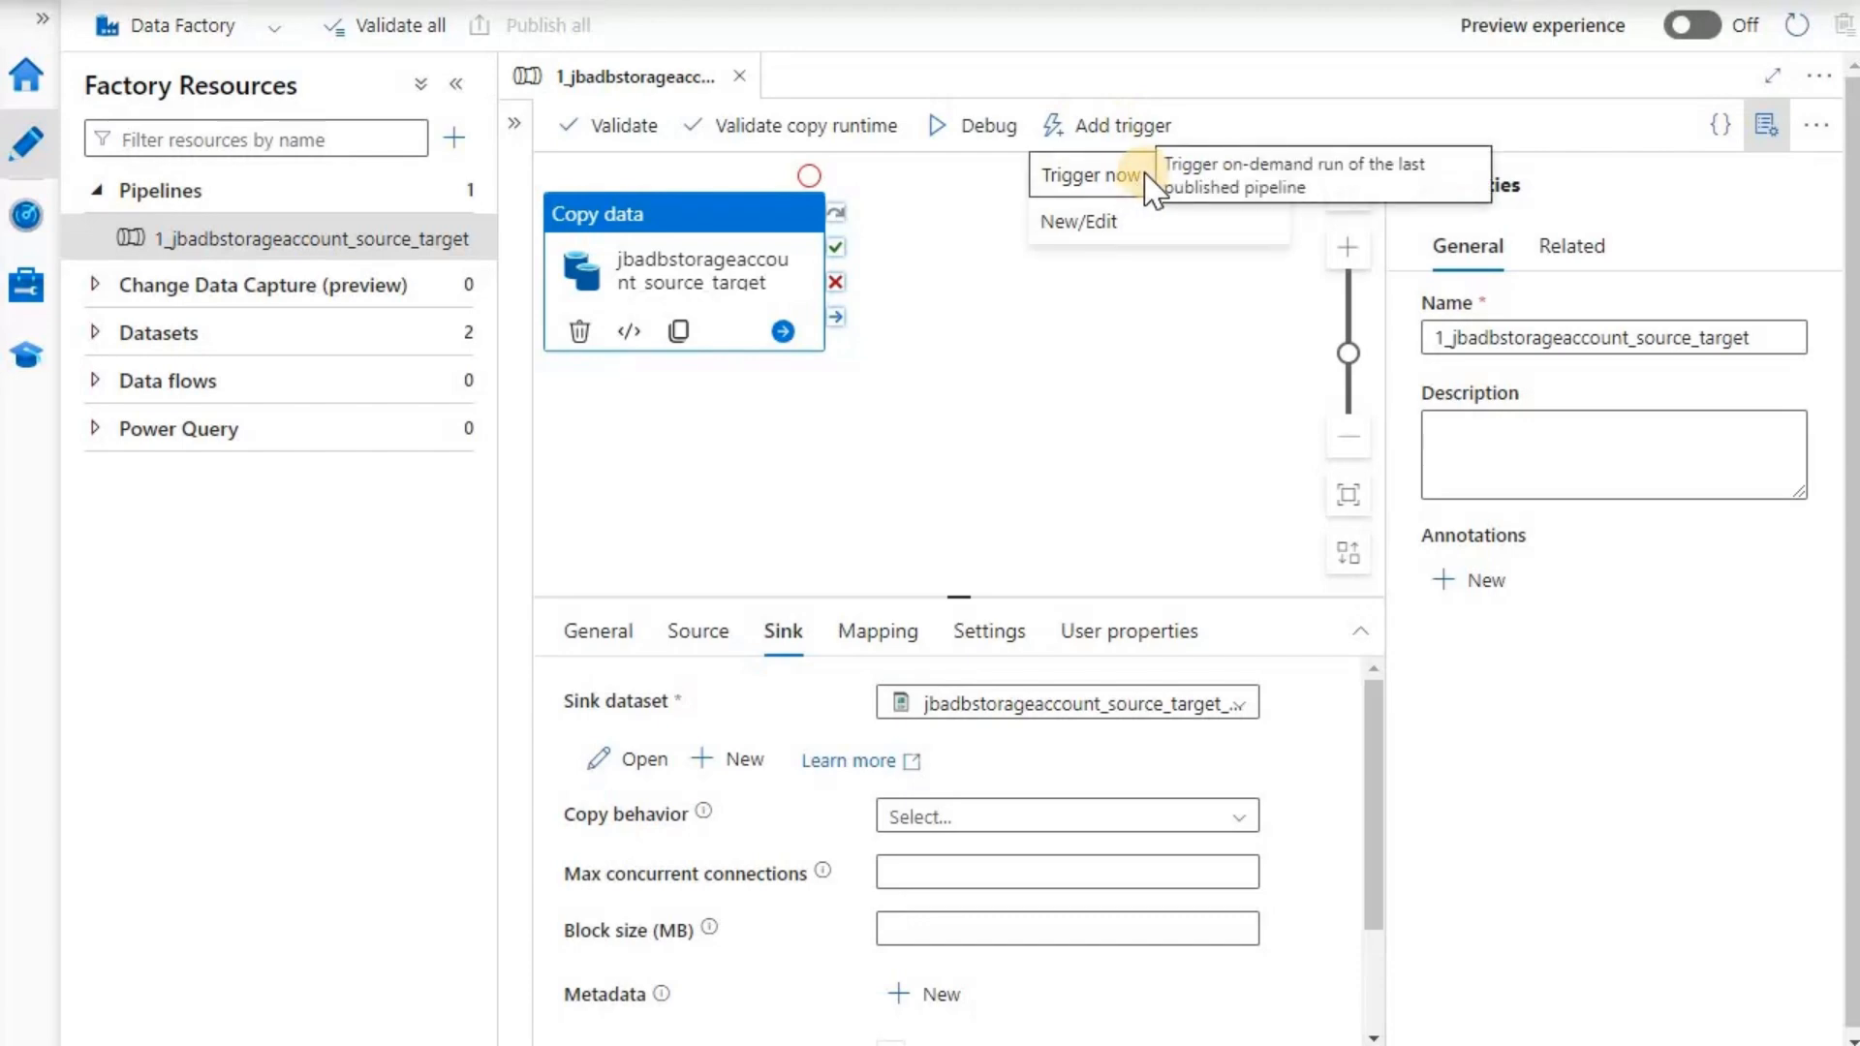
click(1105, 224)
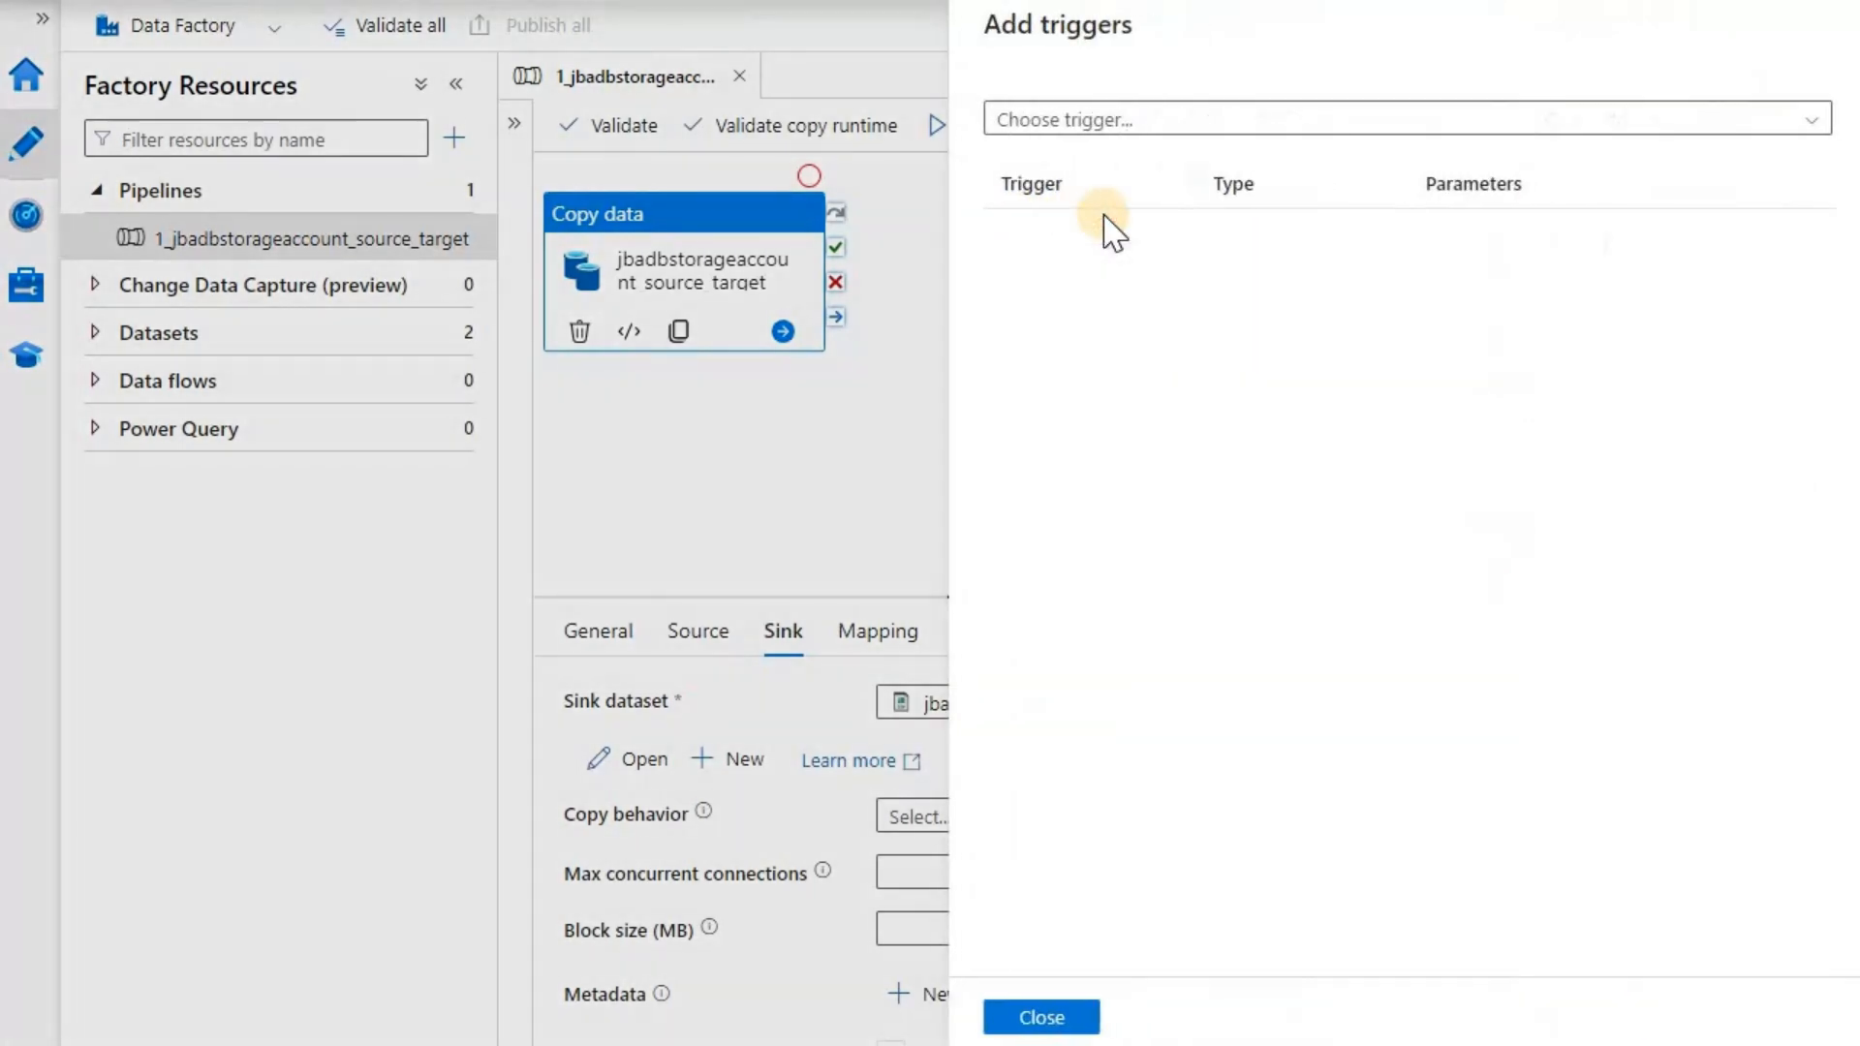
click(1730, 124)
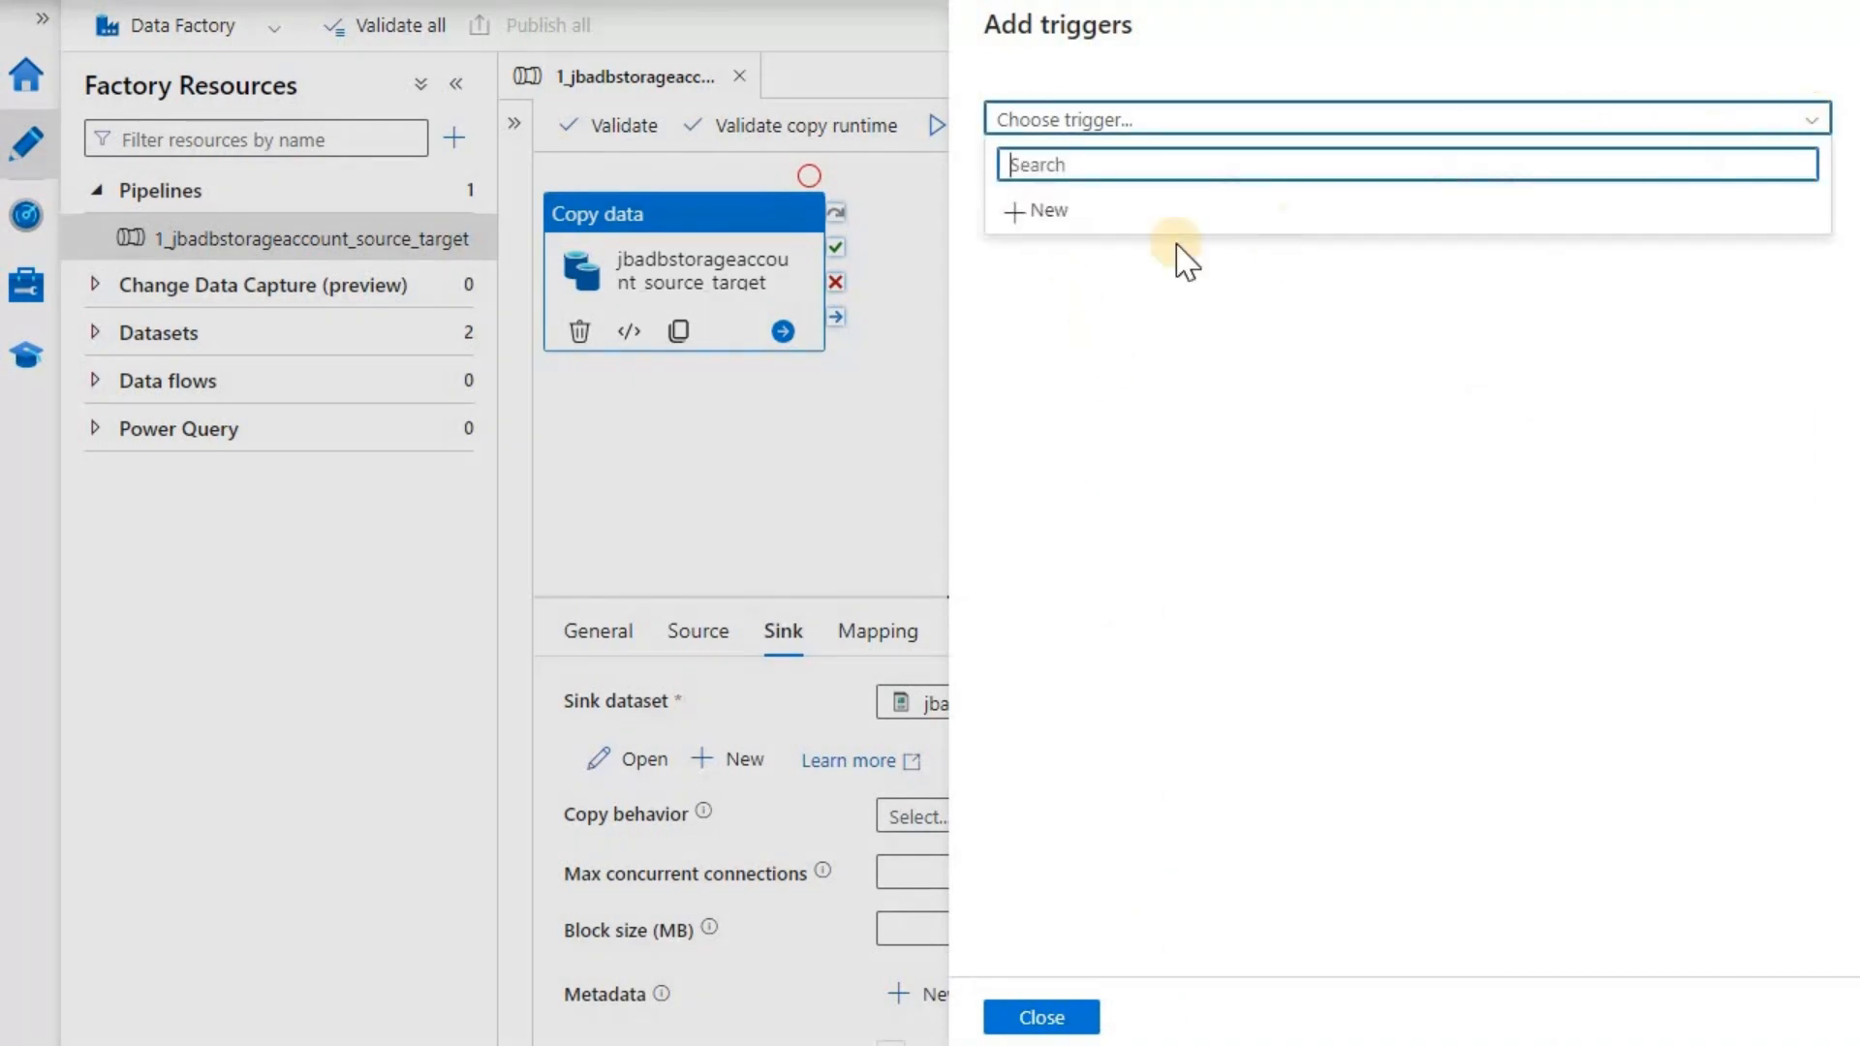
click(1060, 222)
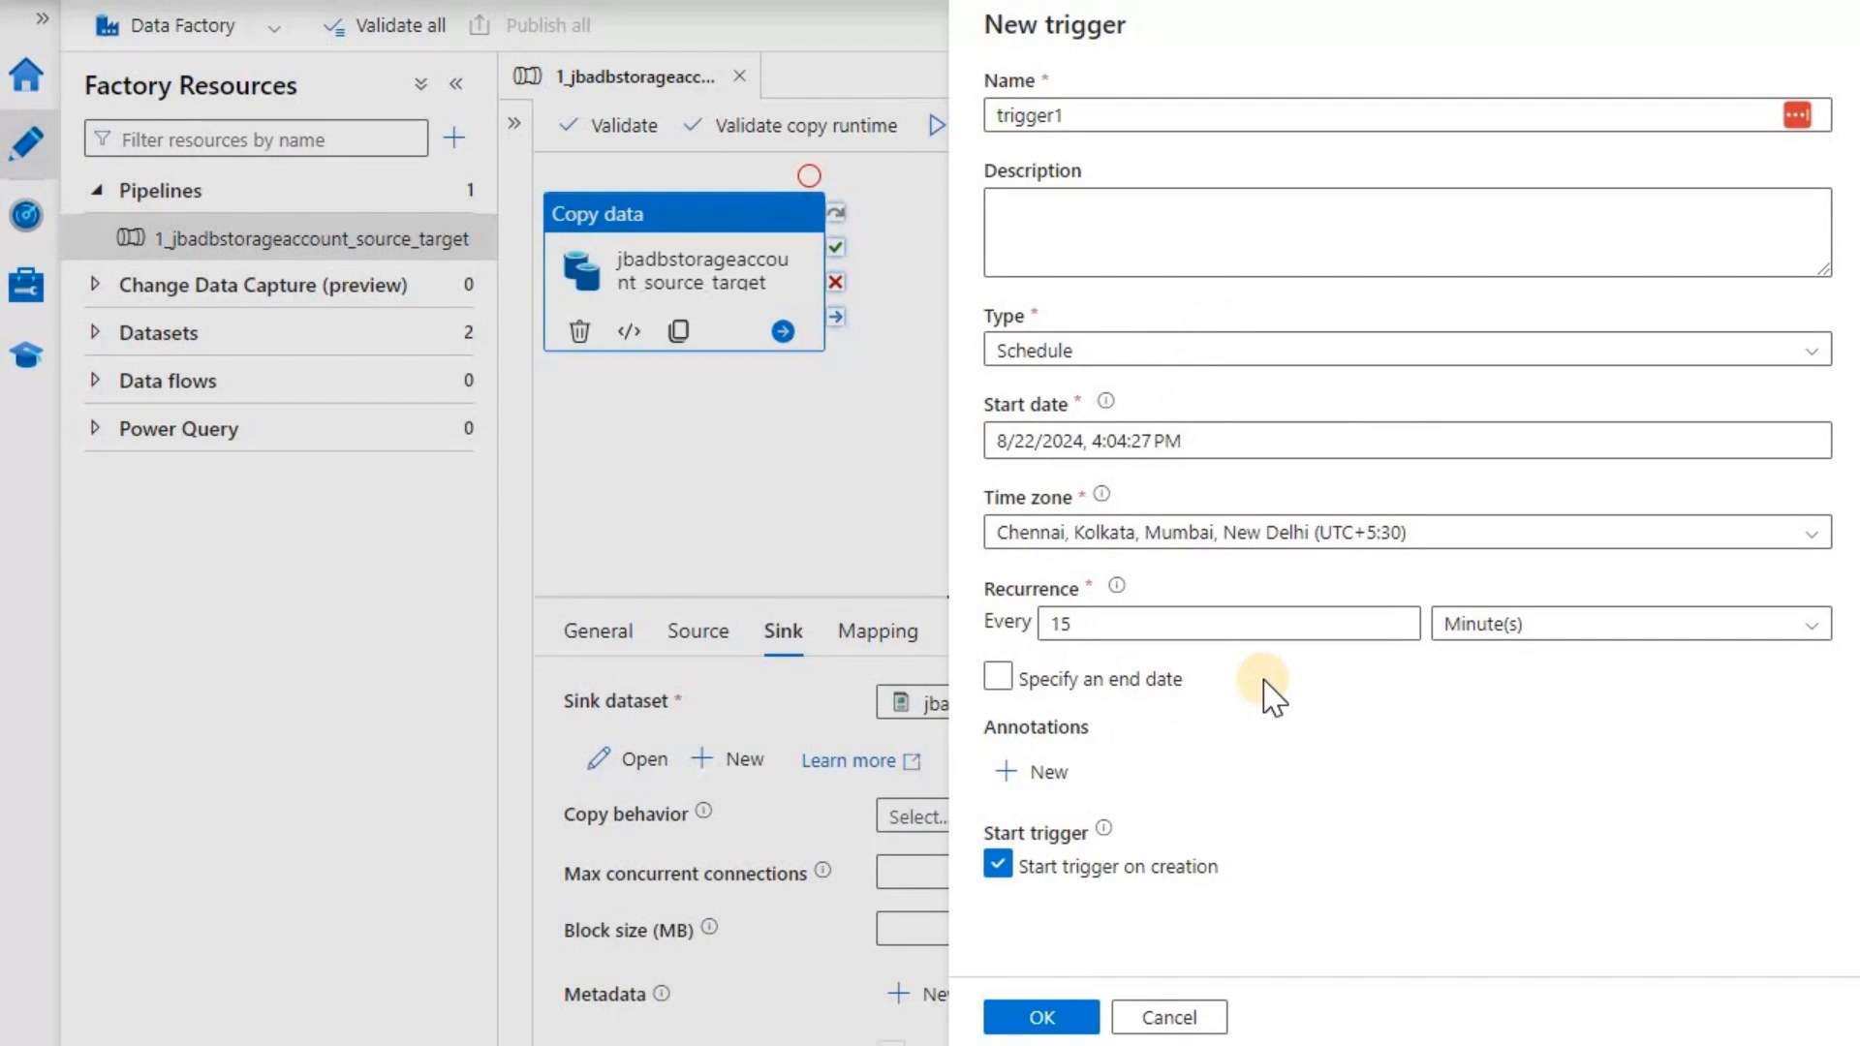
click(1169, 1018)
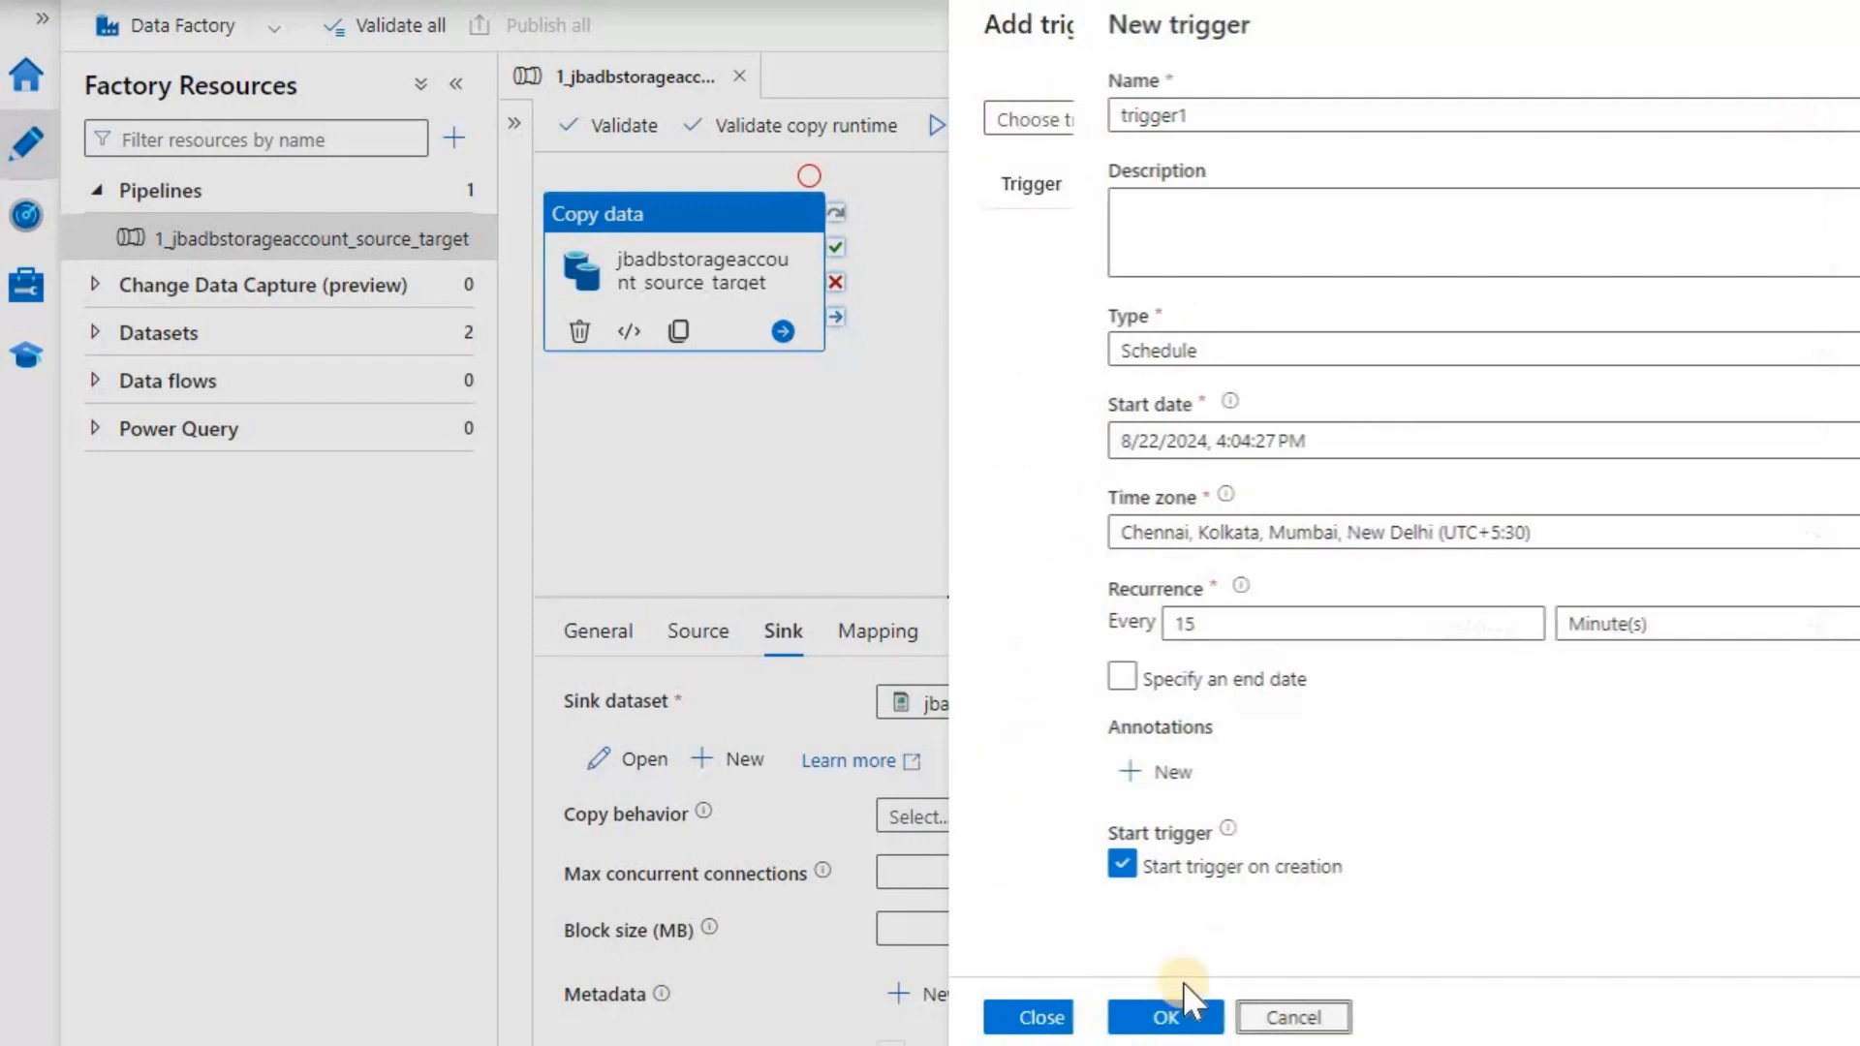
click(1059, 1017)
Trigger an immediate run of the published pipeline, open that run in monitoring and refresh its activity runs
click(1130, 126)
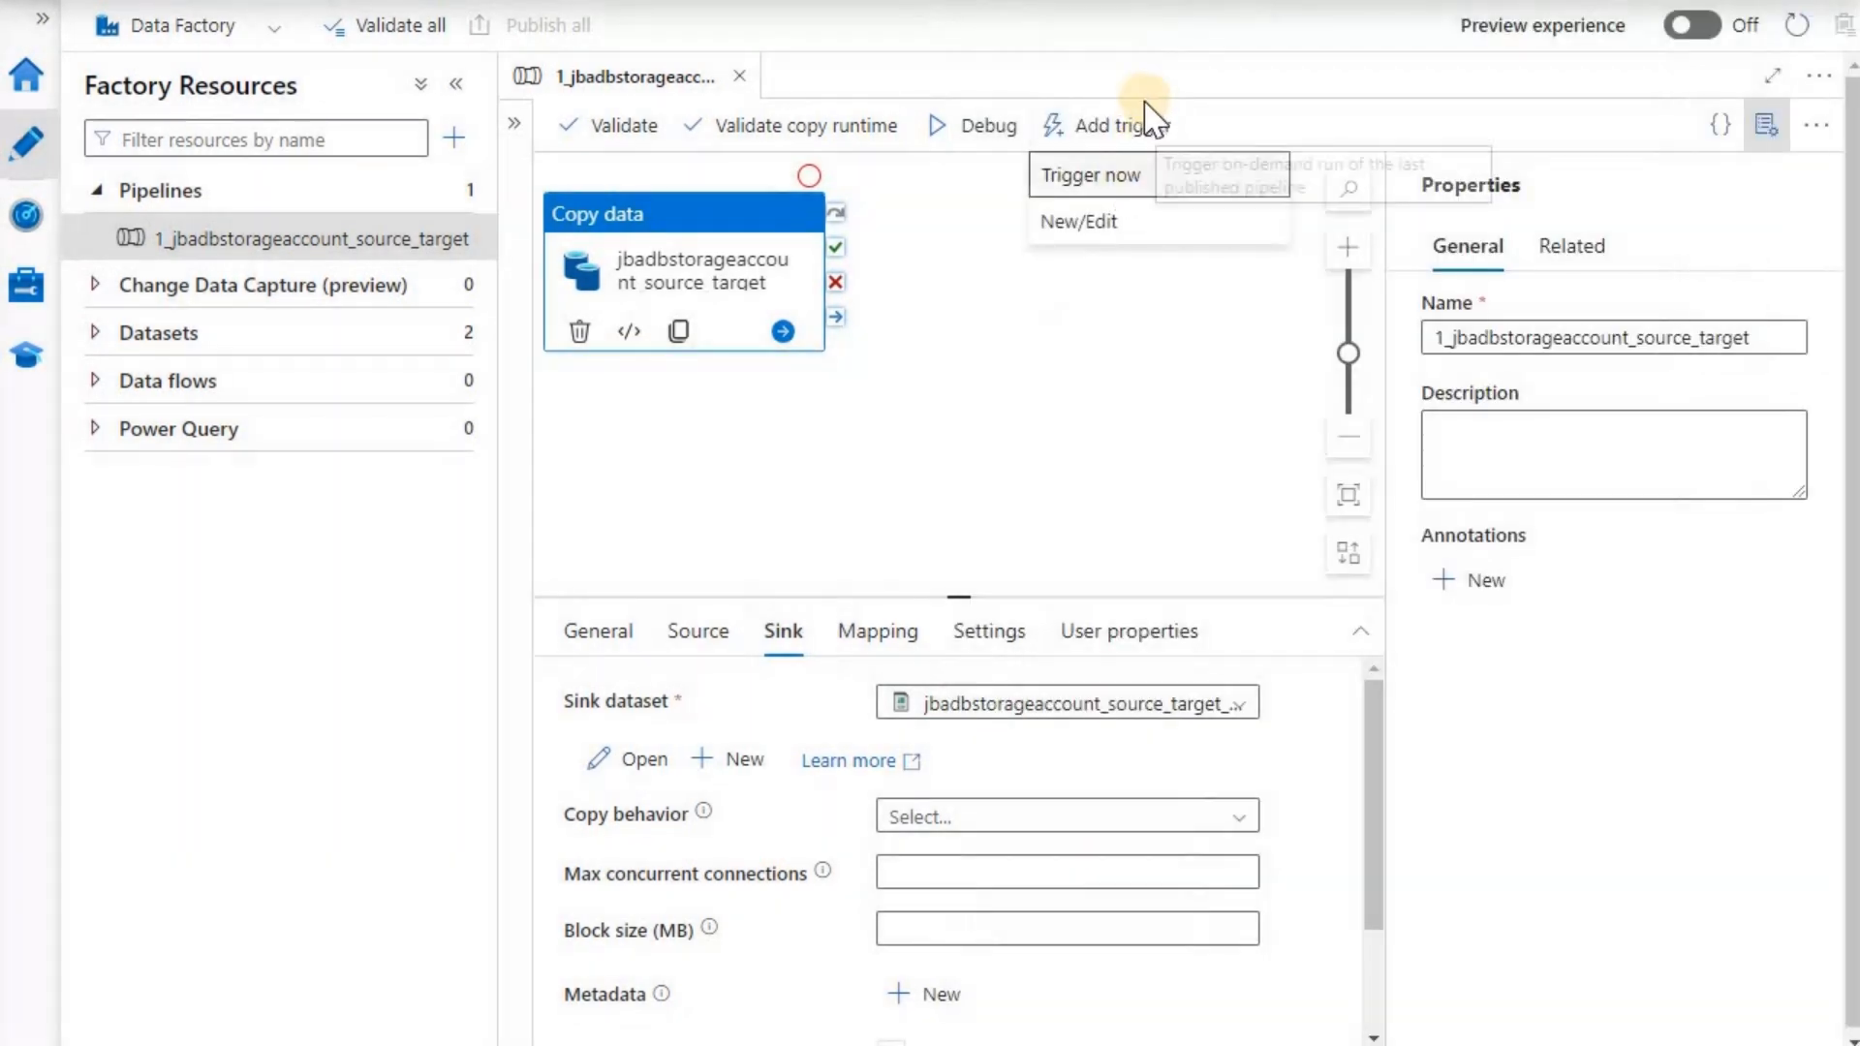
click(1113, 173)
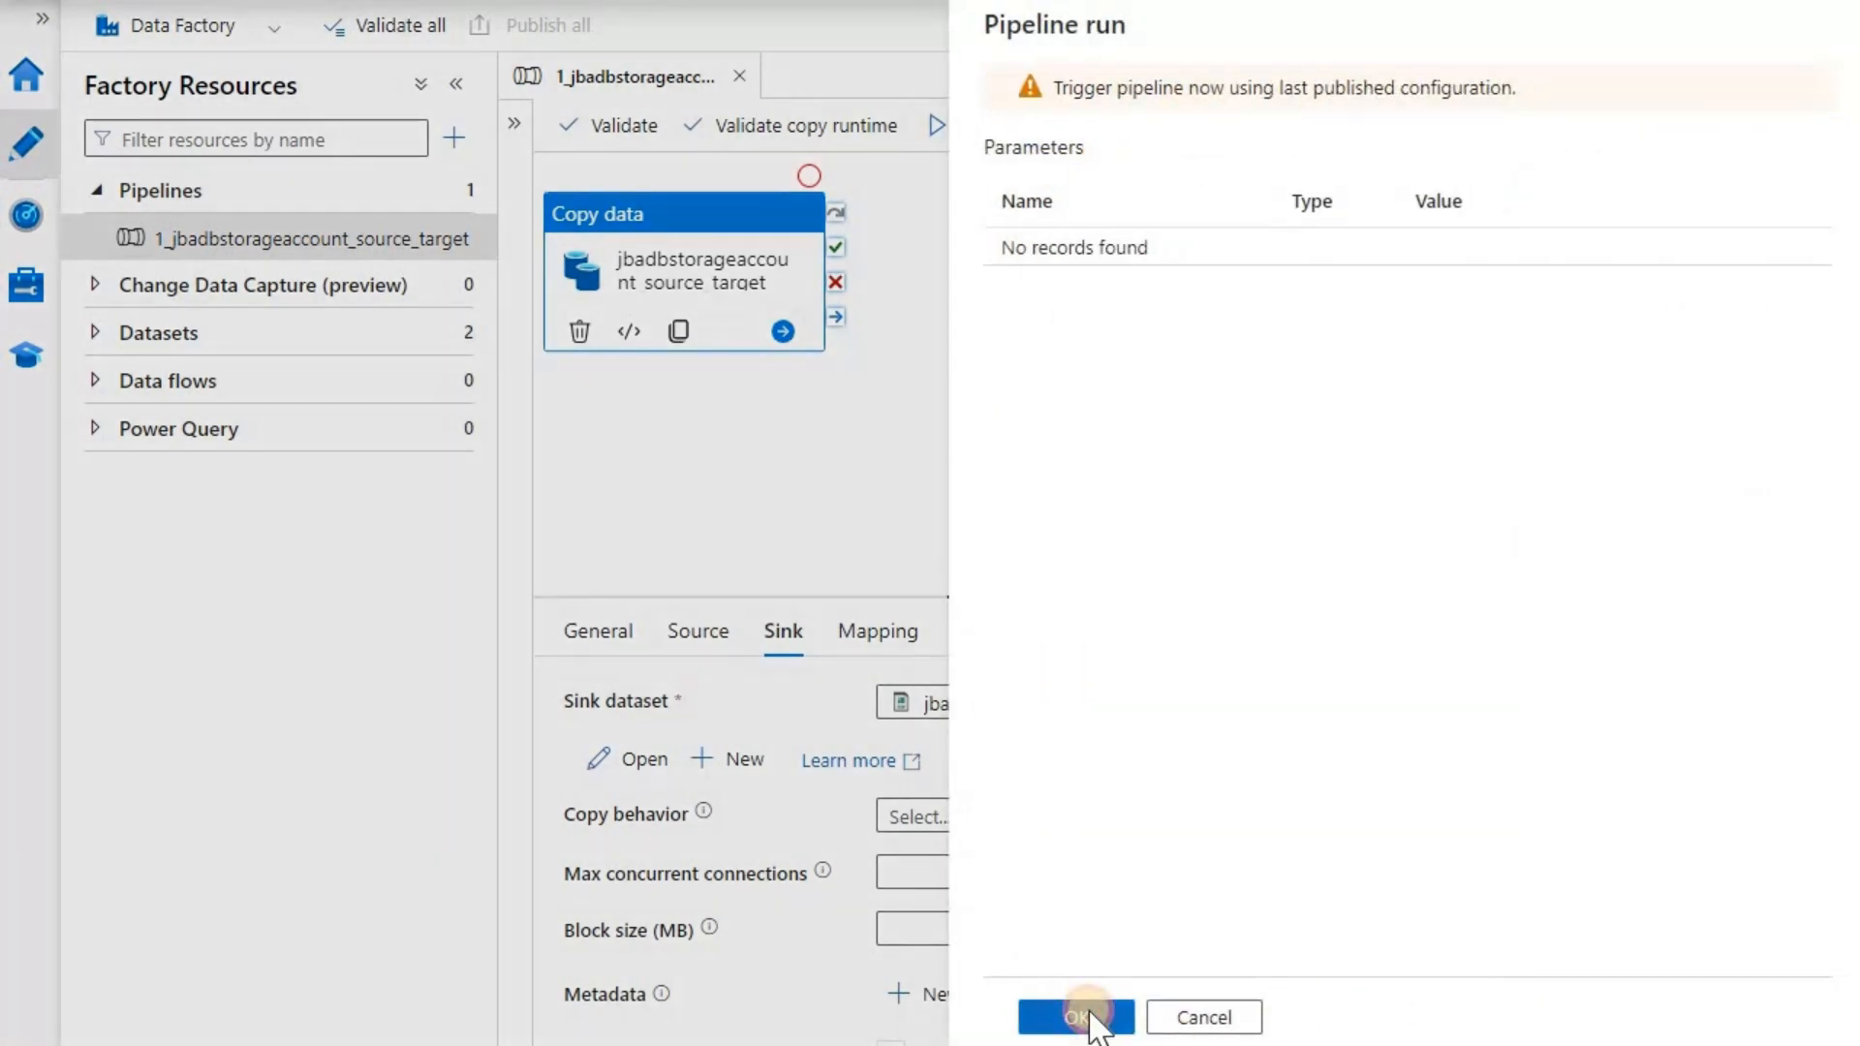
click(1090, 1017)
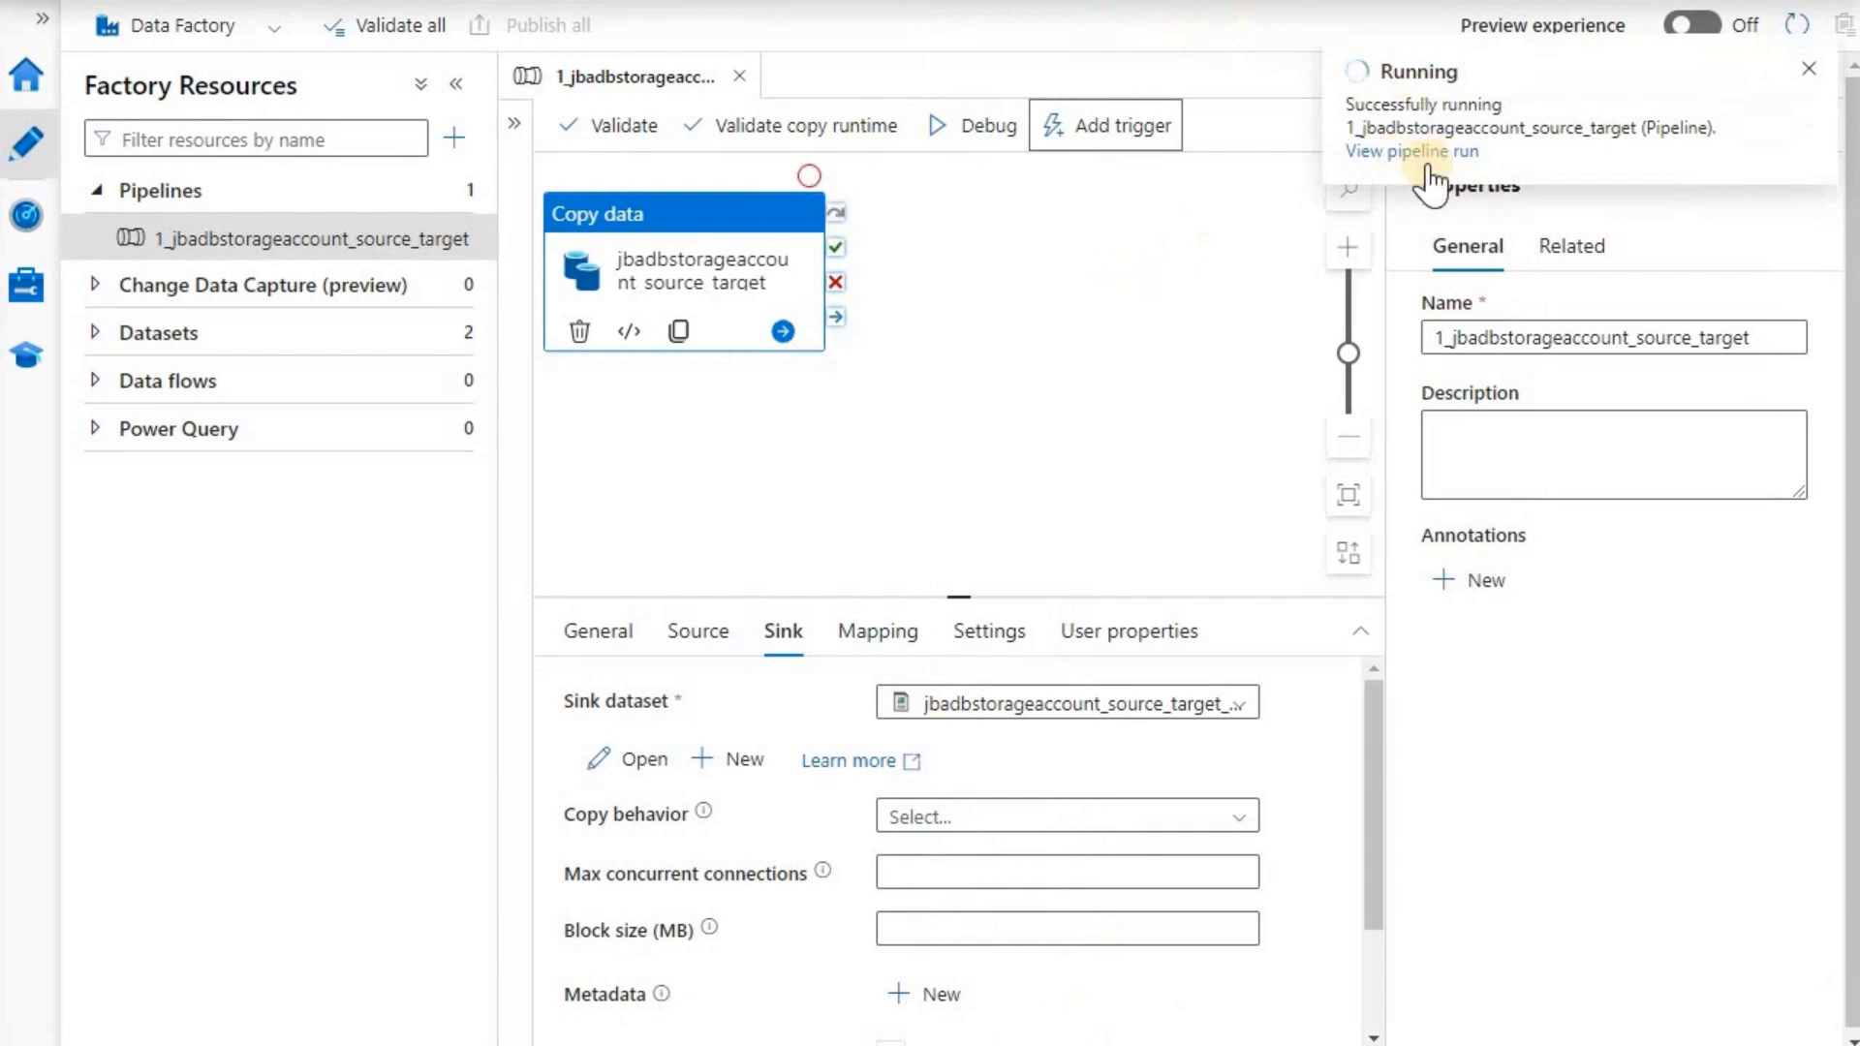
click(1414, 155)
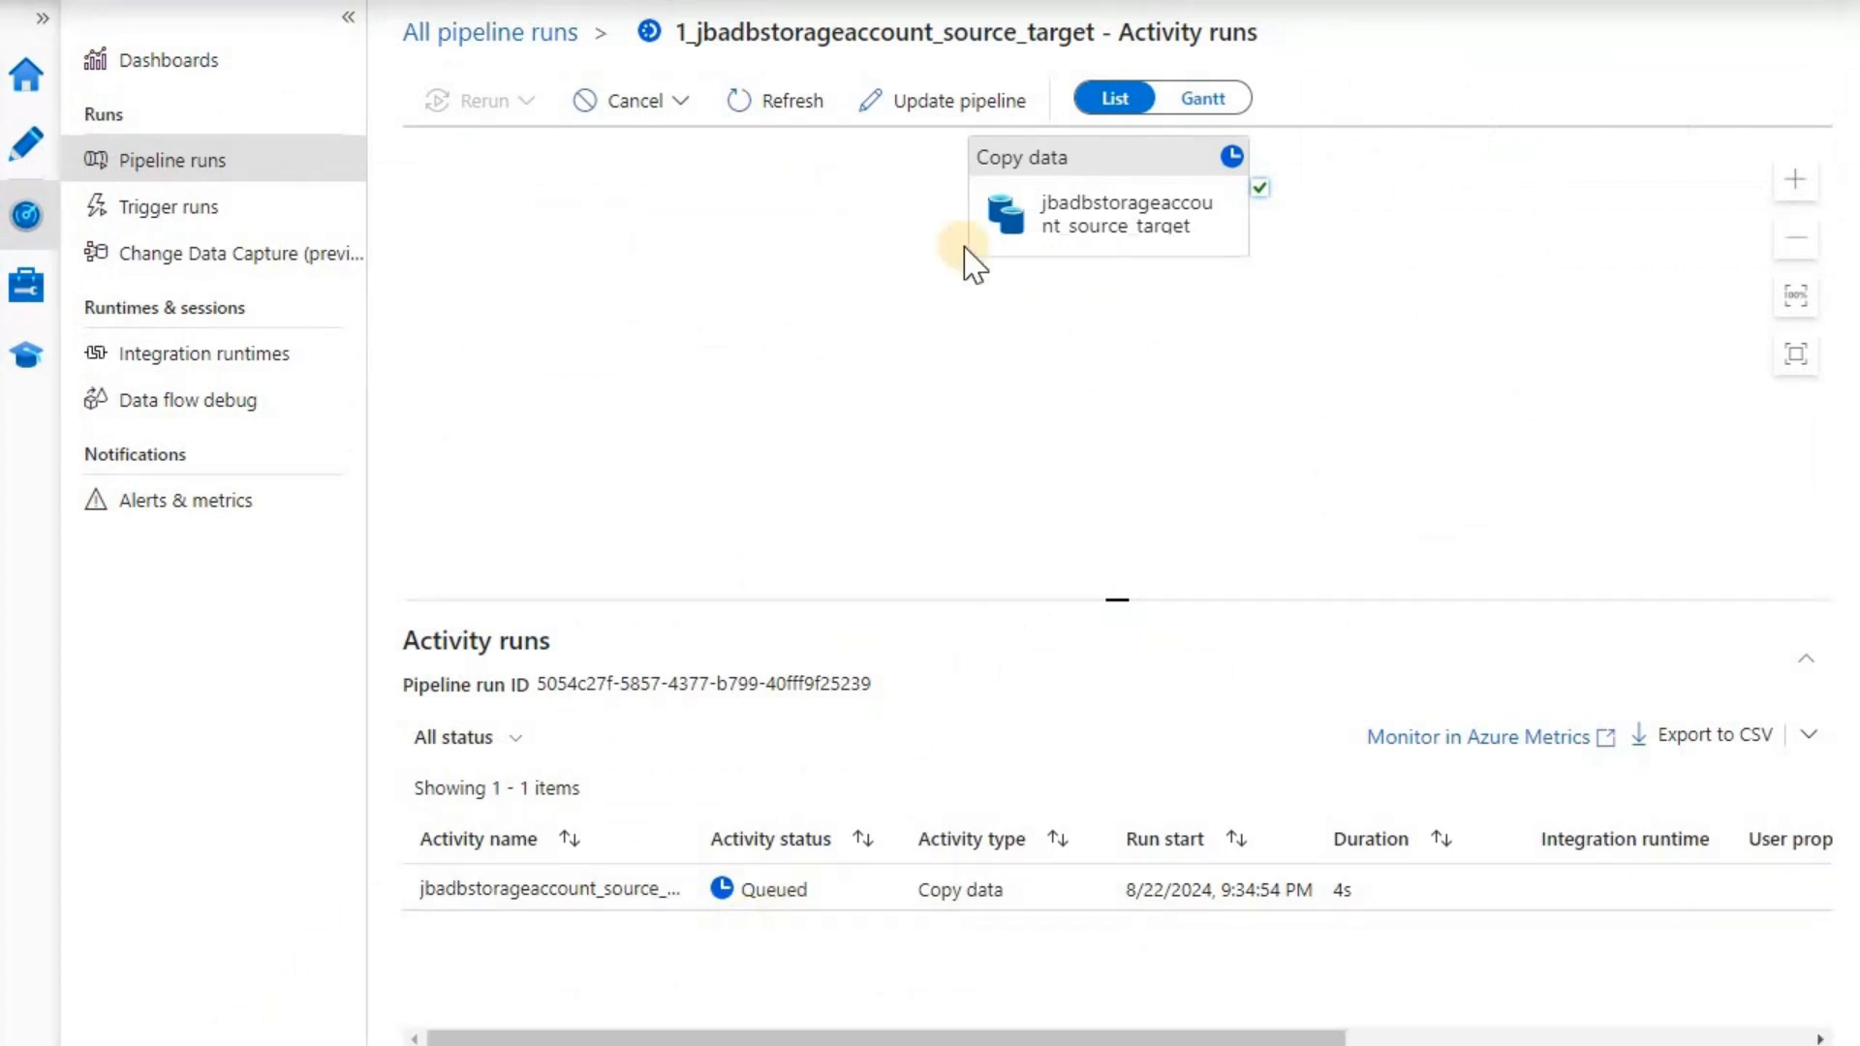
click(791, 118)
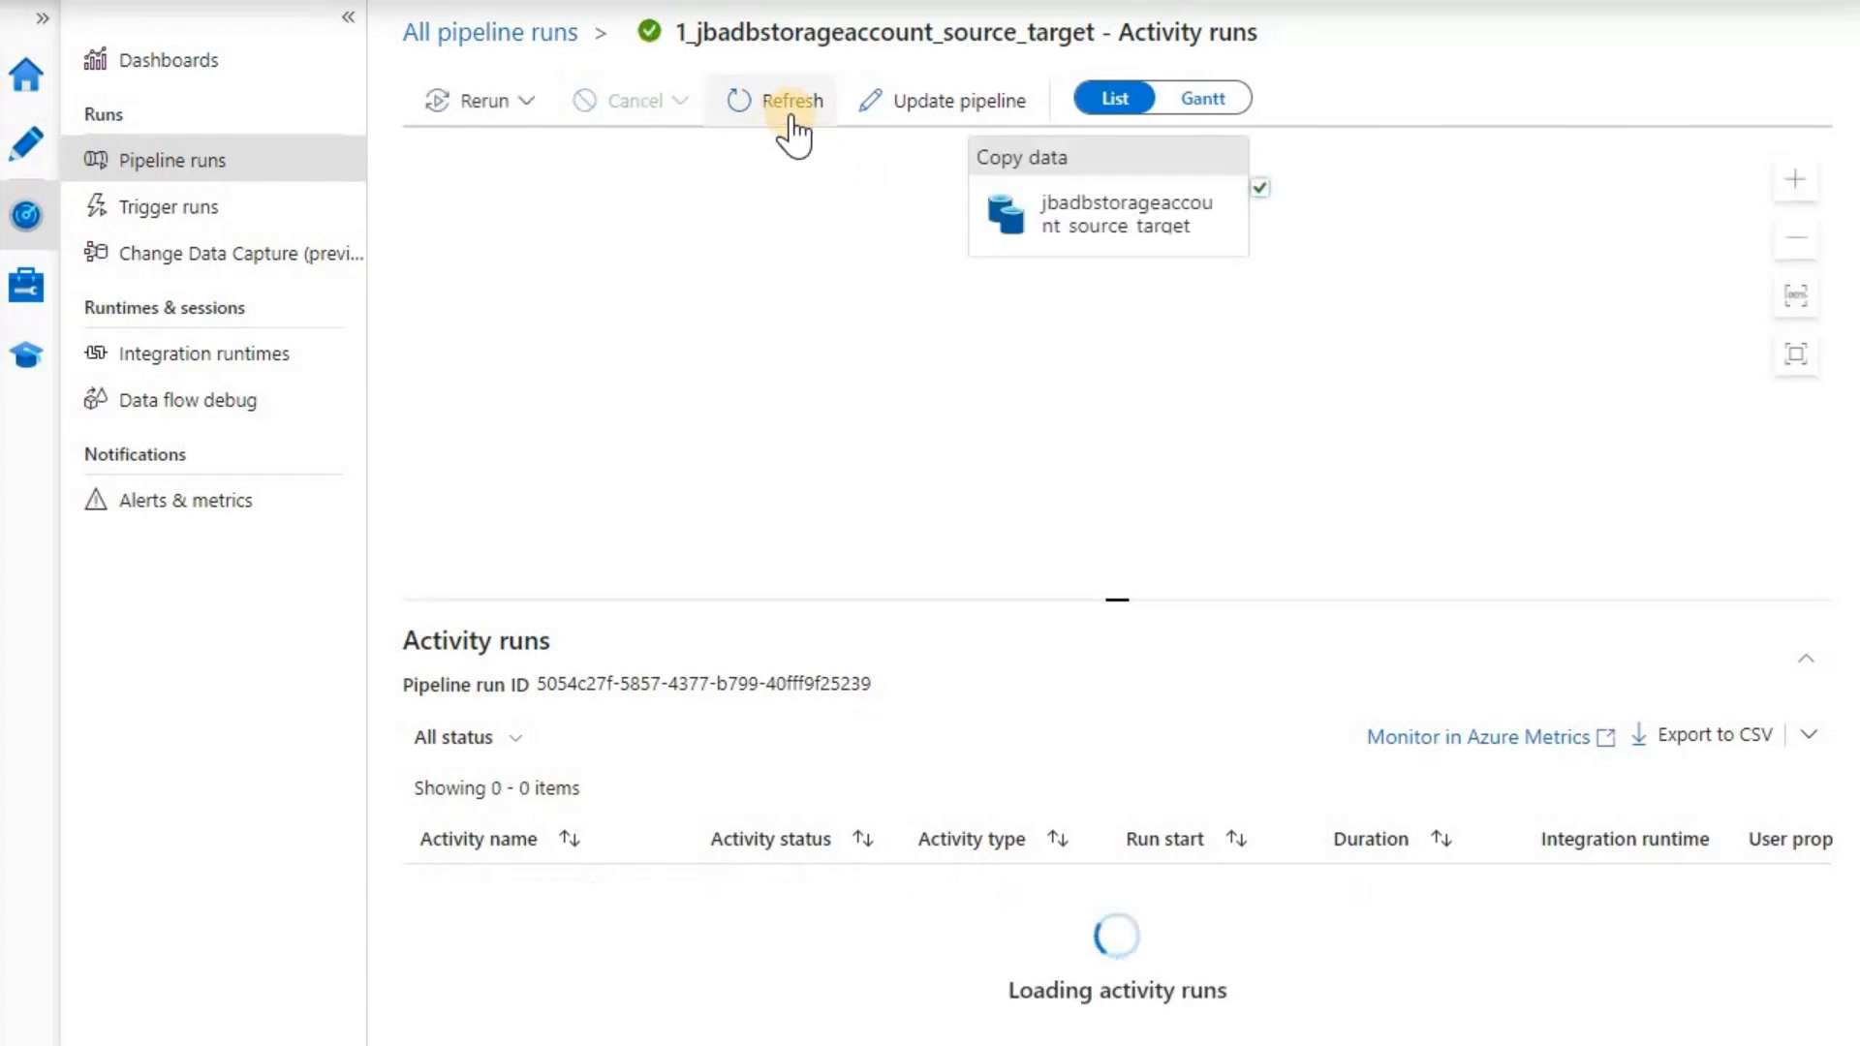
Review the copy activity's run details, and refresh the target container in the Azure portal to check for the copied file
mouse_move(630, 907)
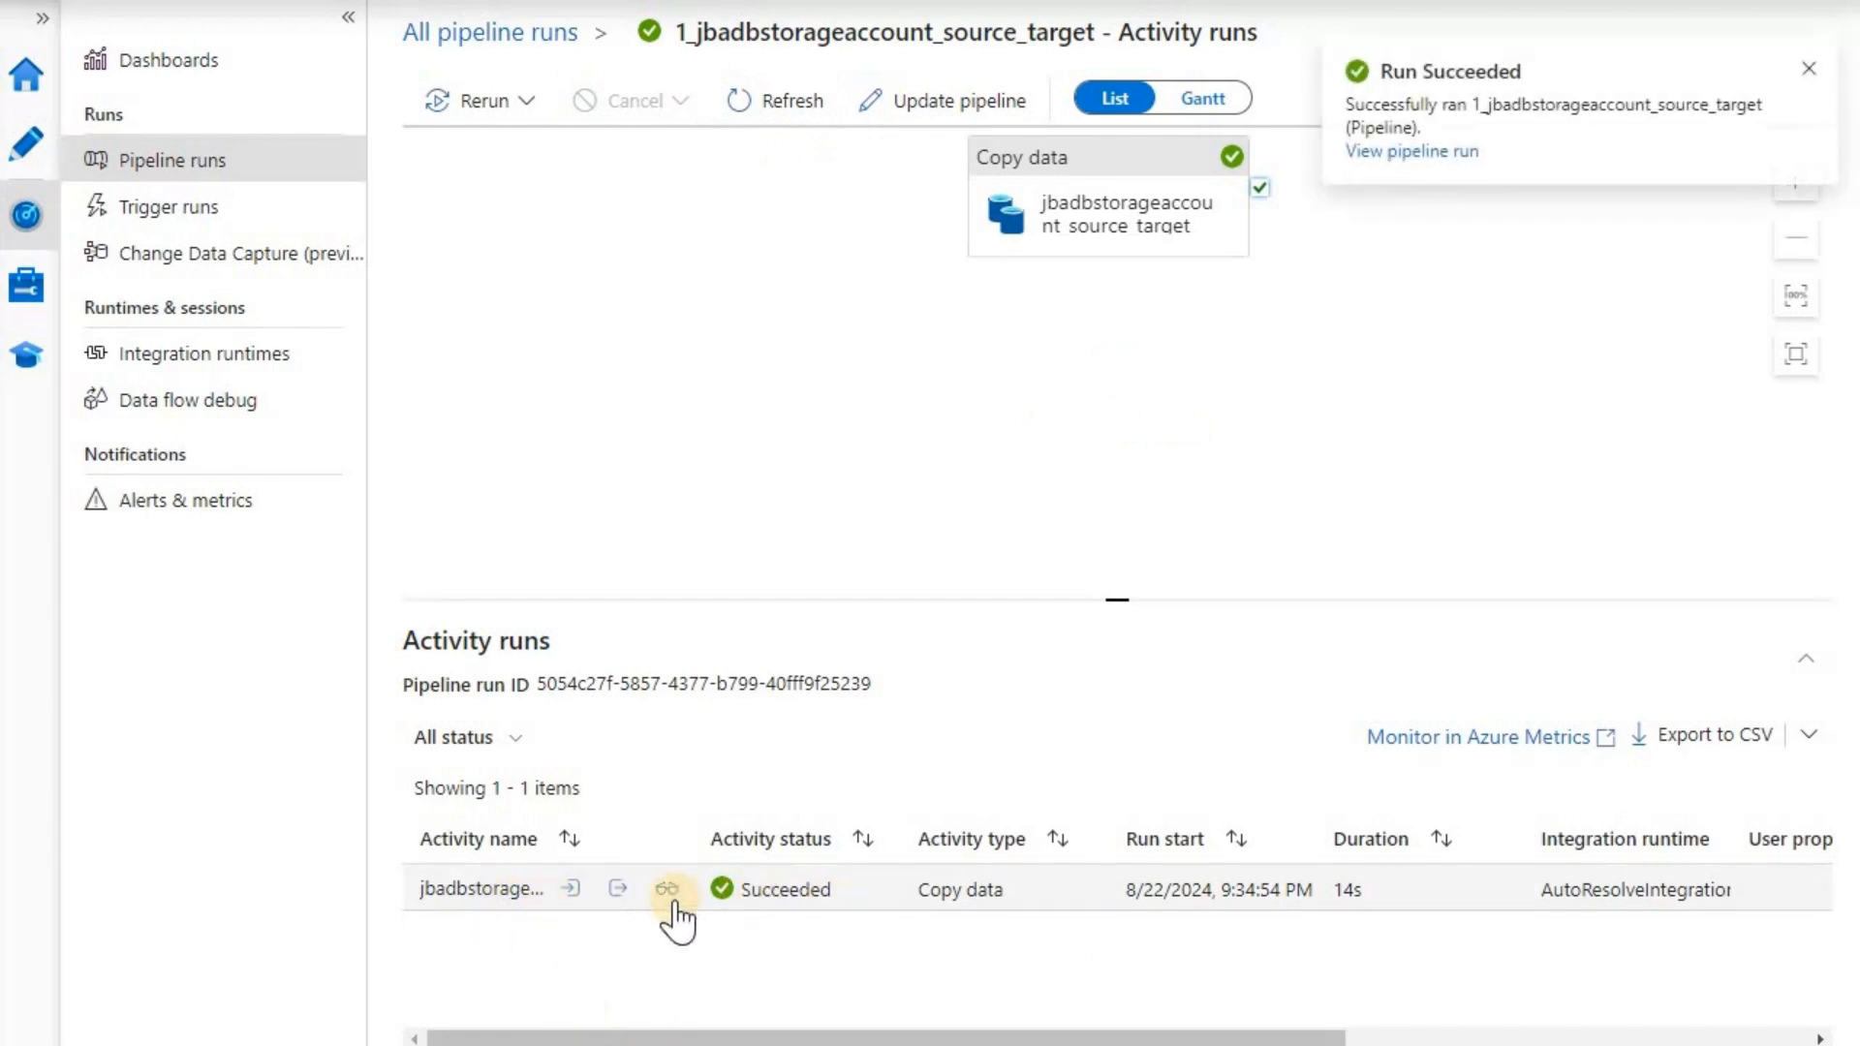
click(667, 889)
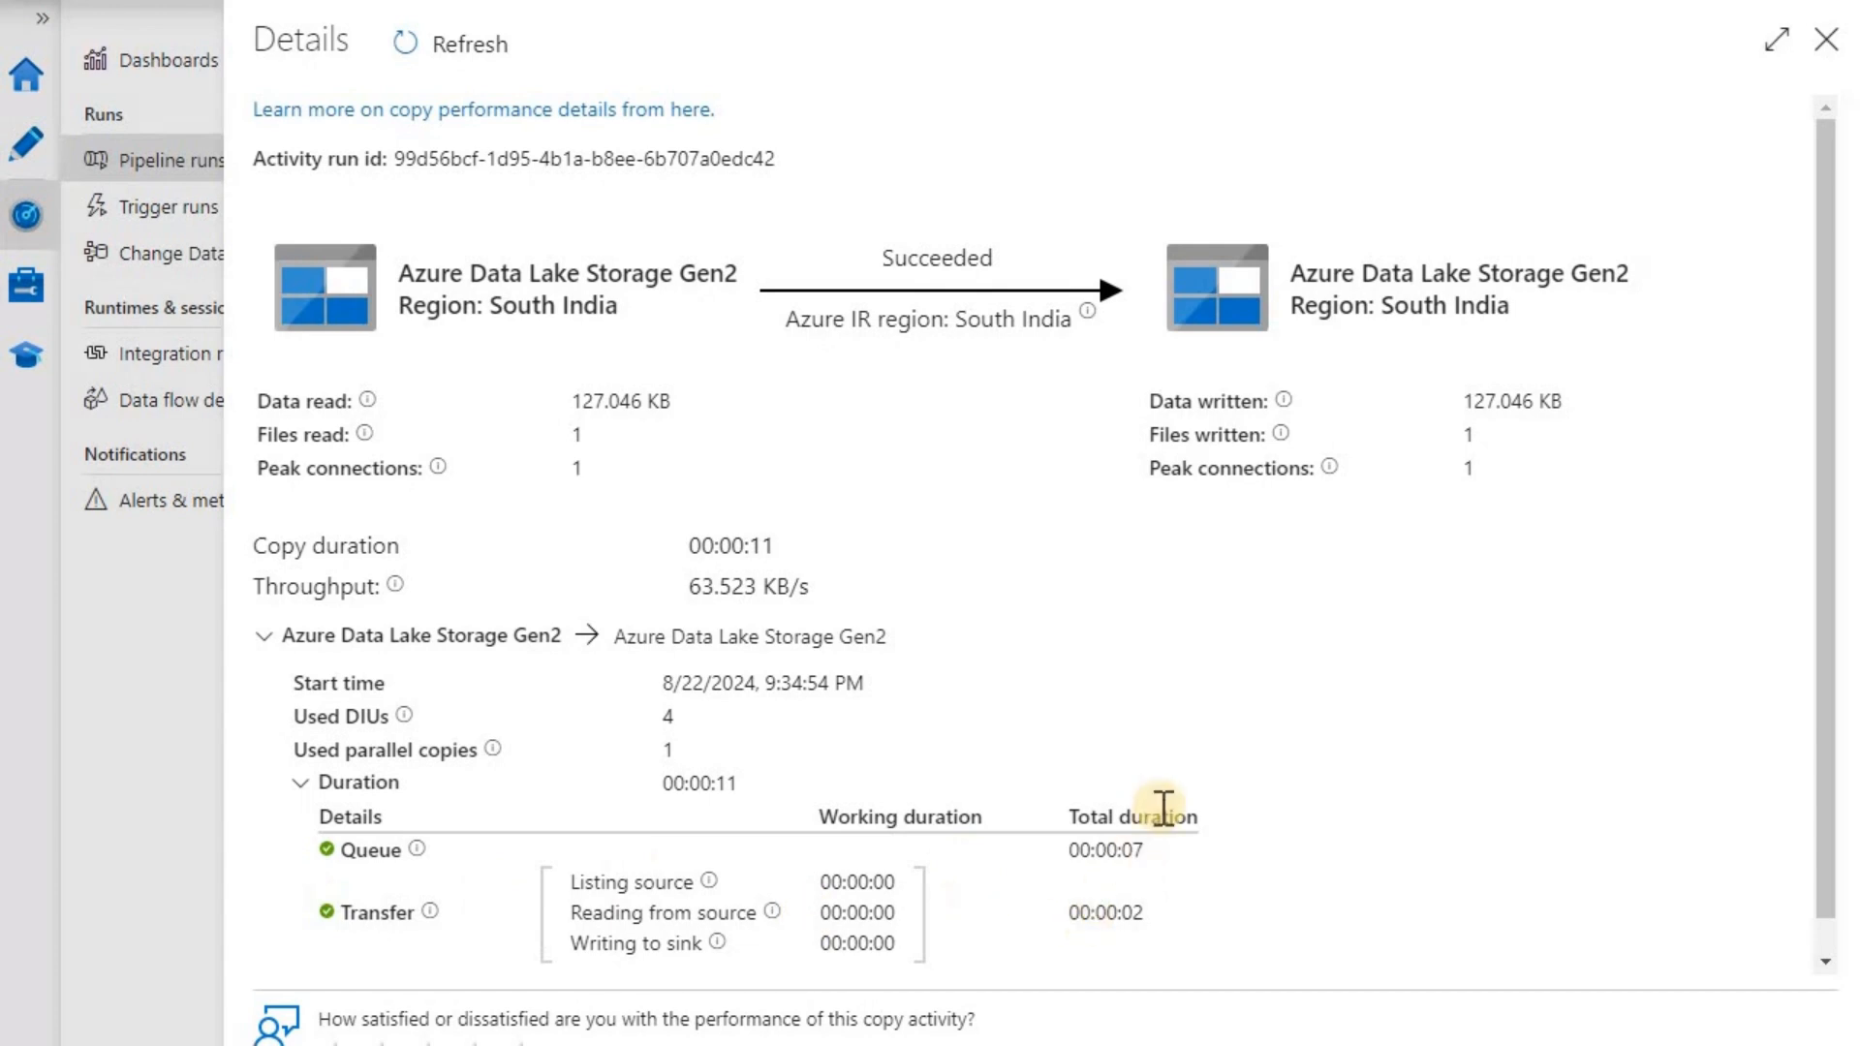
scroll(1163, 807, down, 1)
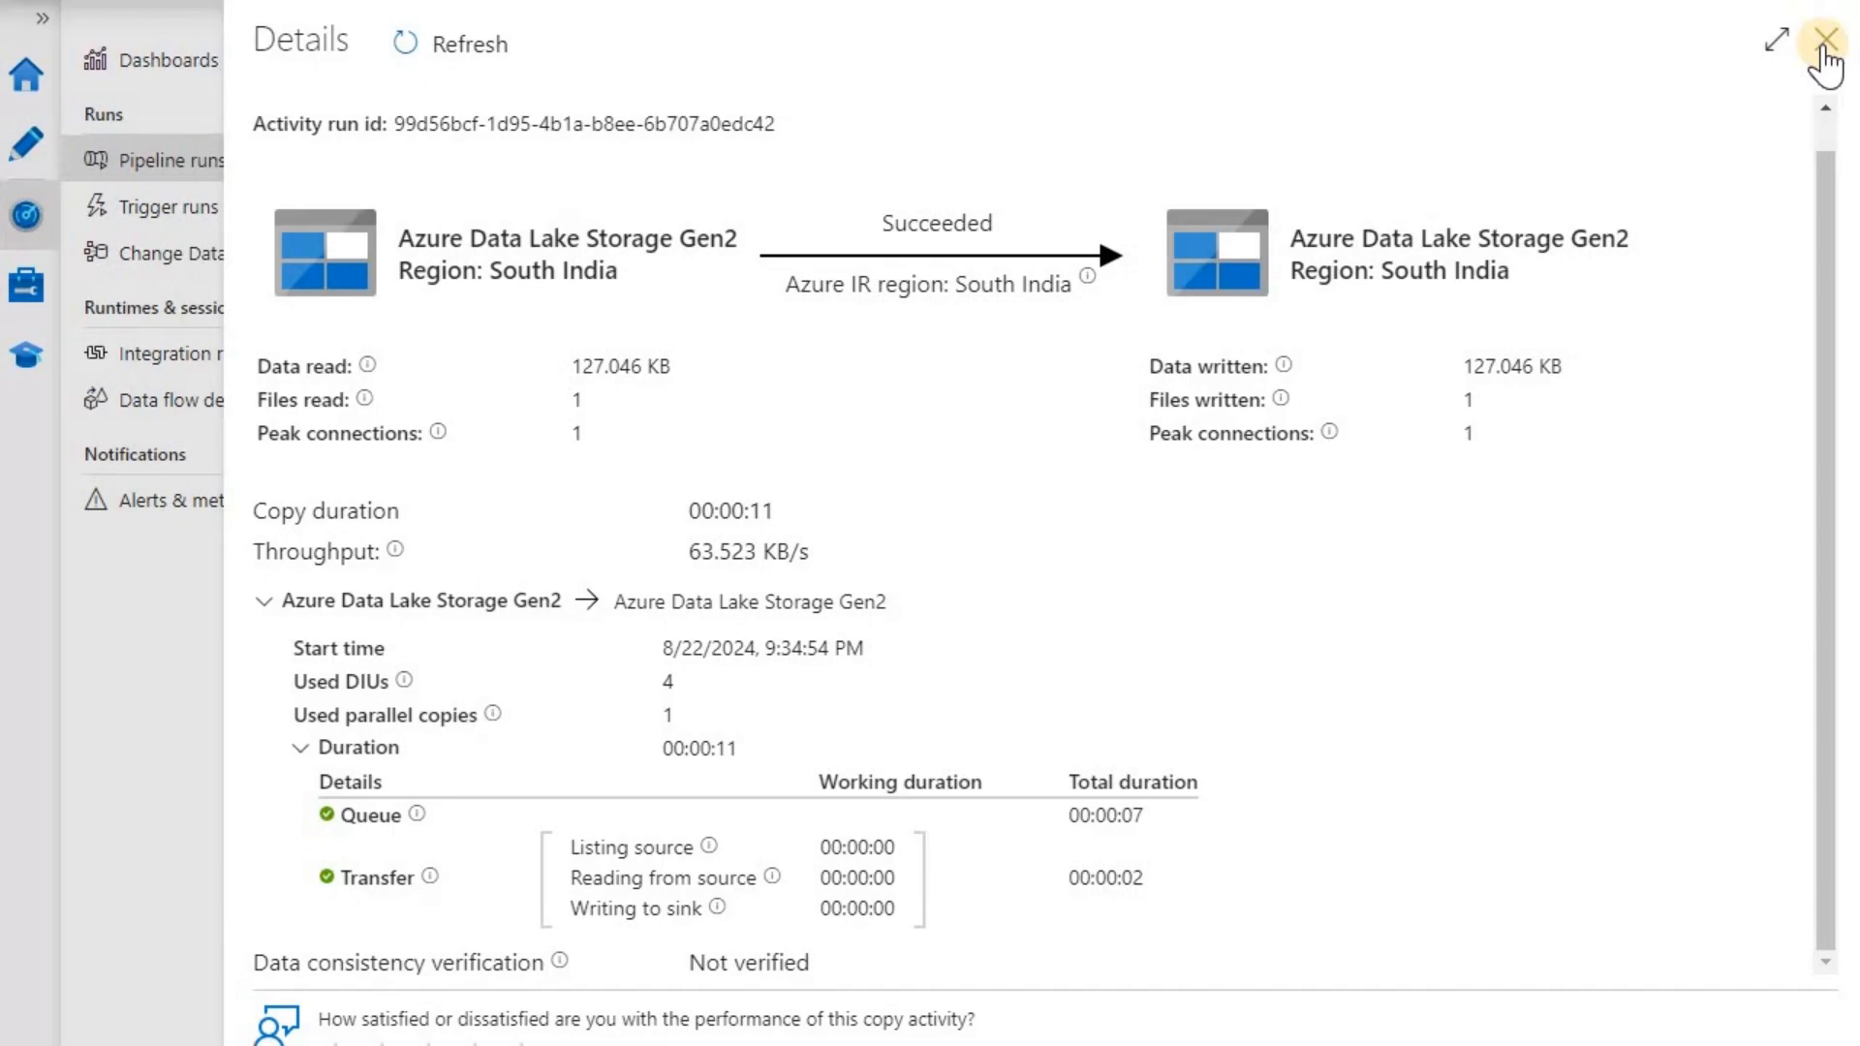
click(1826, 44)
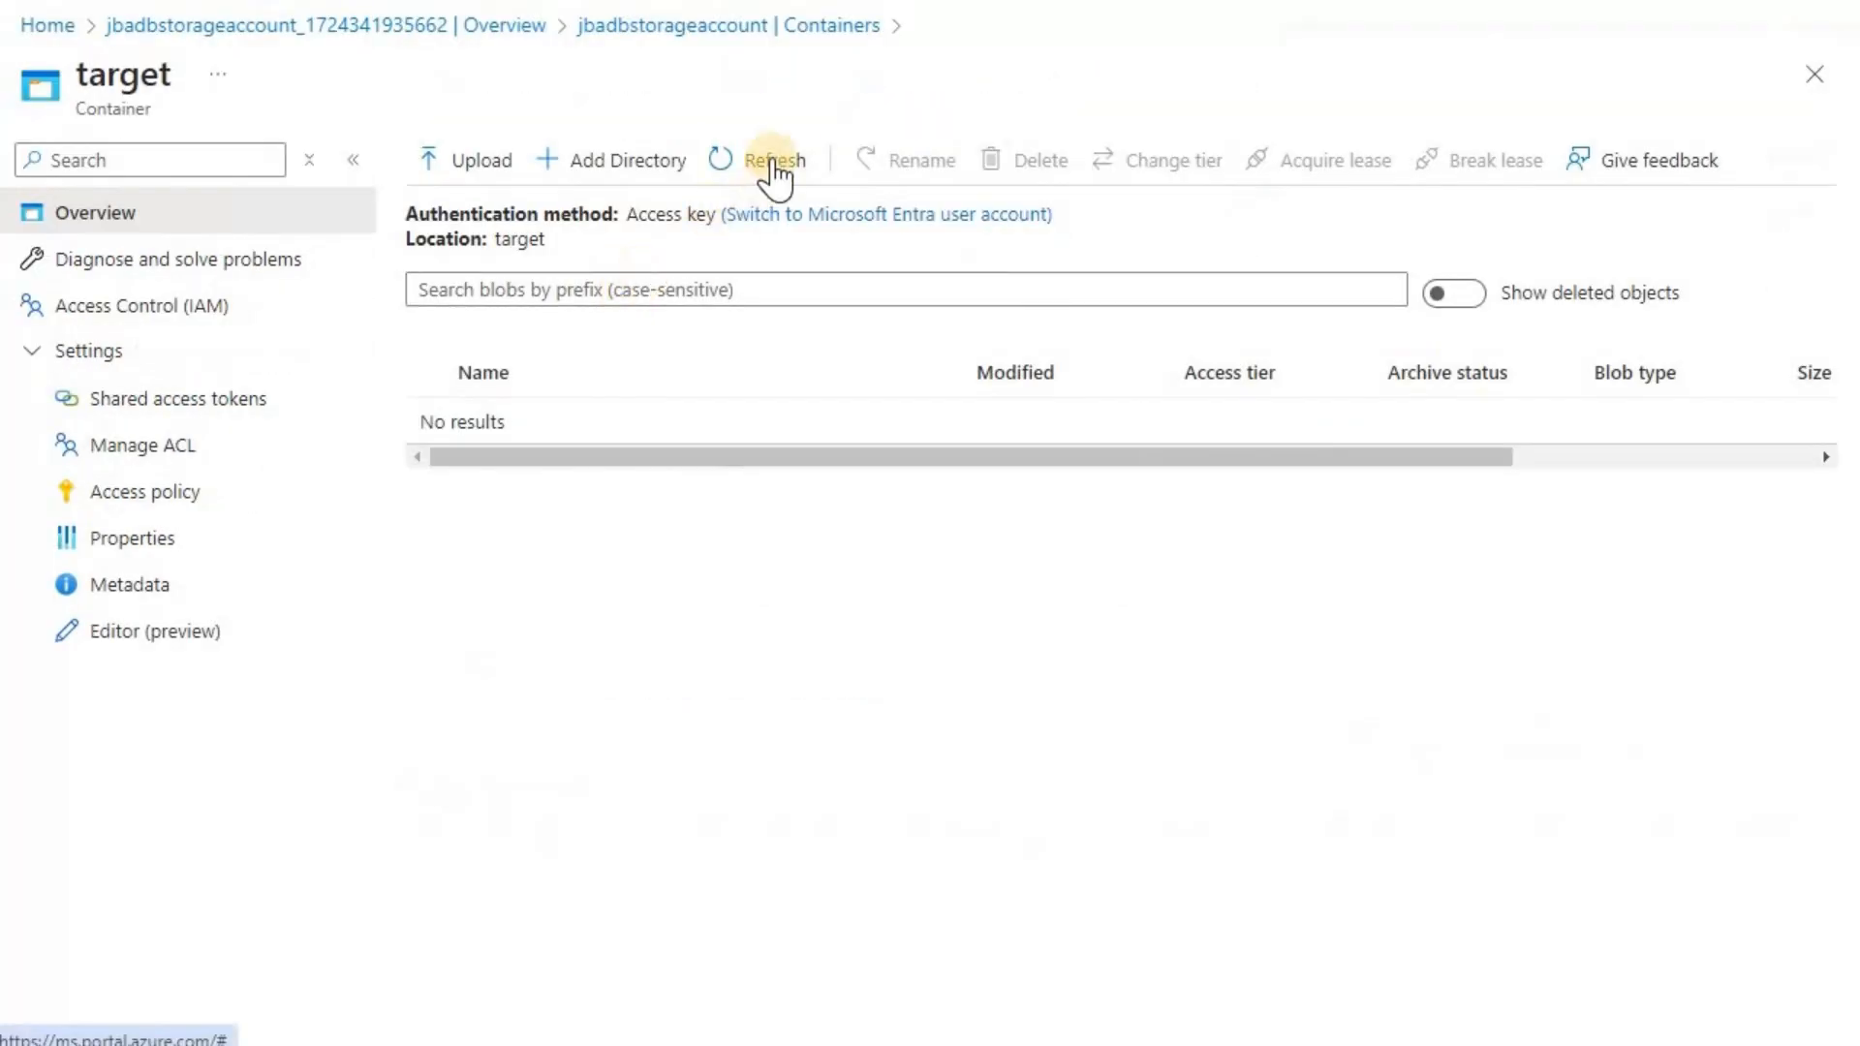
click(773, 160)
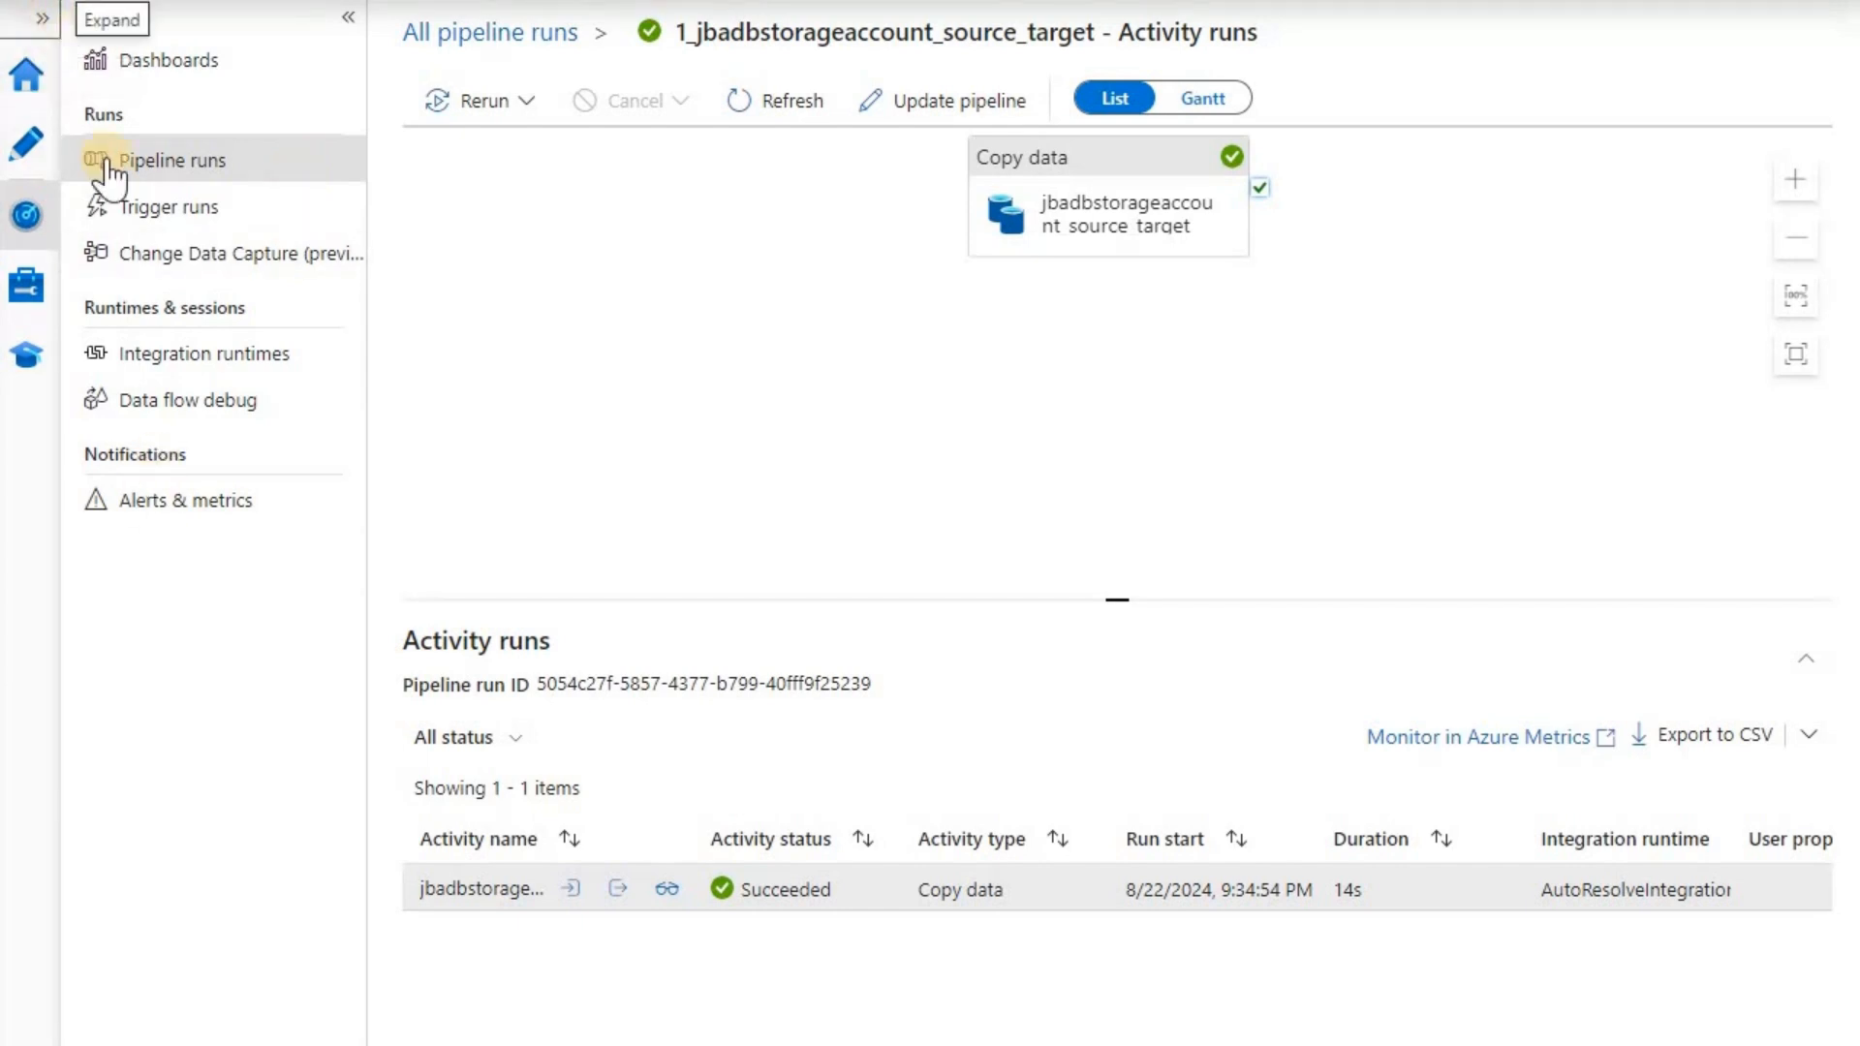
Review the connection settings of the linked service jbadbstorageaccount_source_target in Data Factory and close them without changes
click(172, 303)
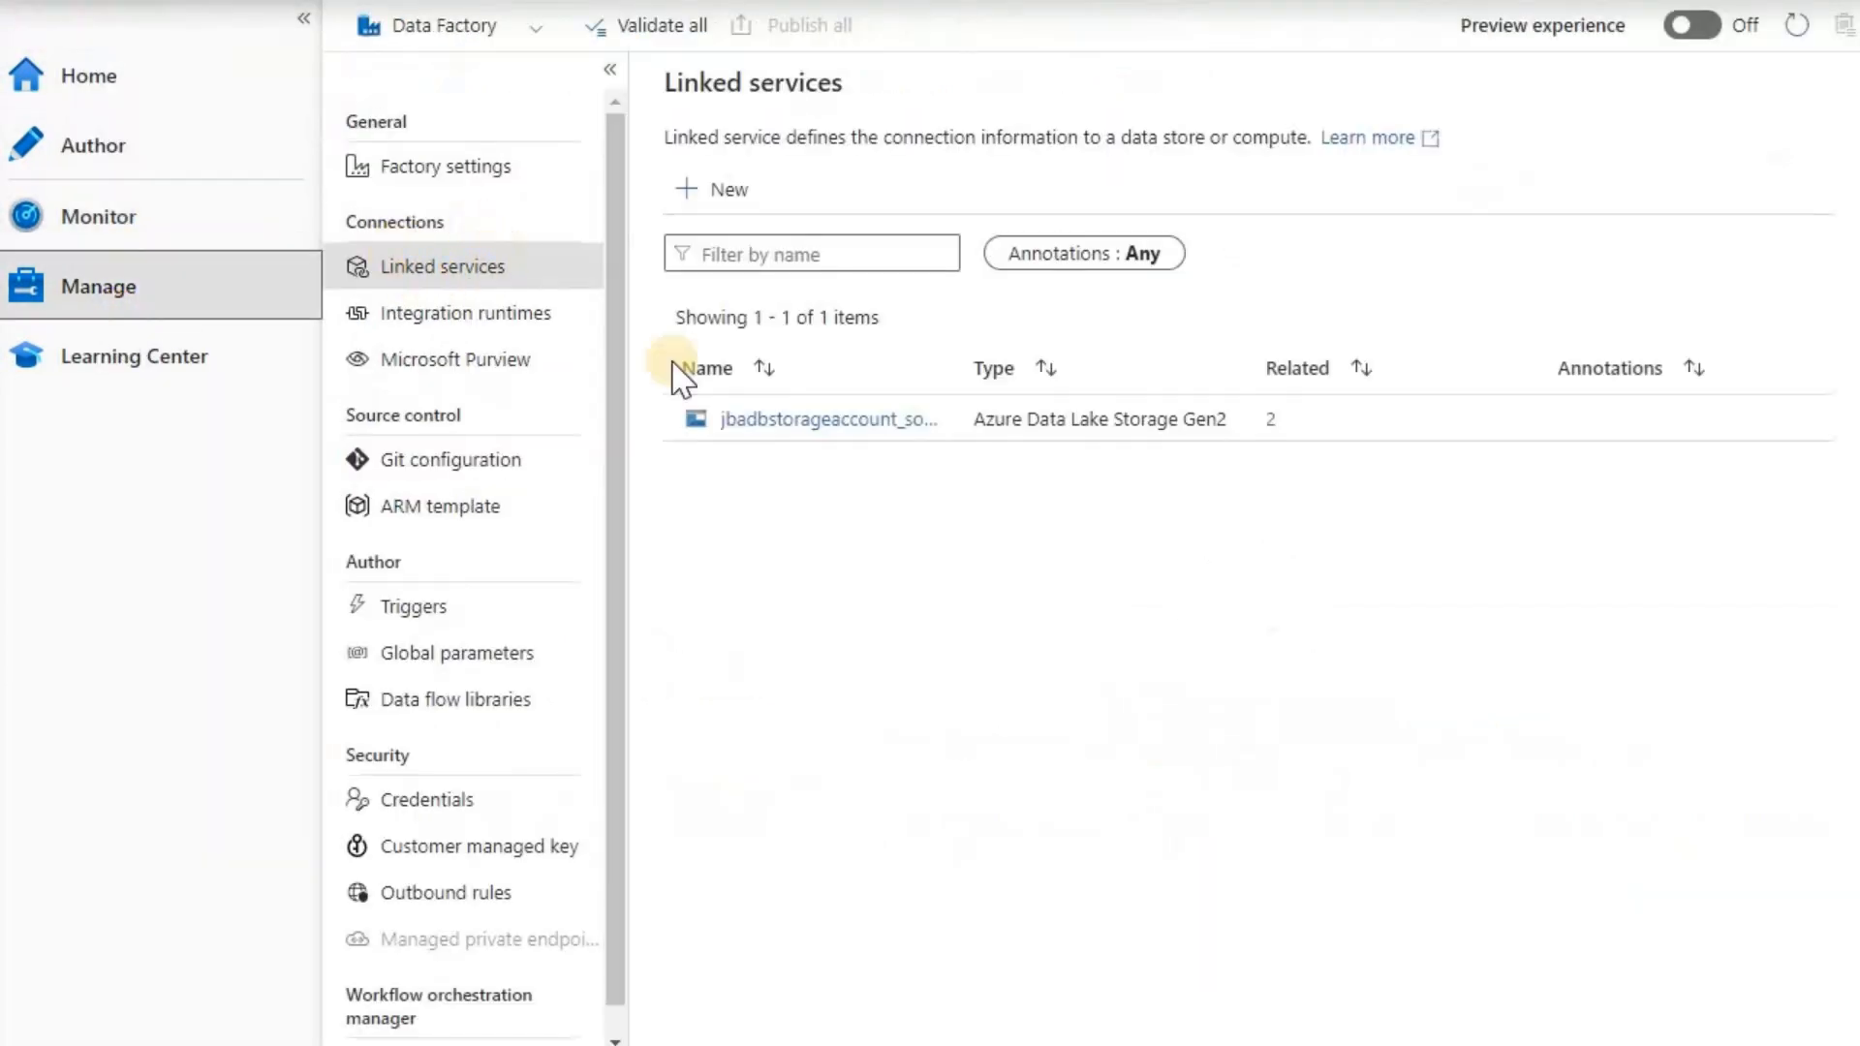
click(1303, 428)
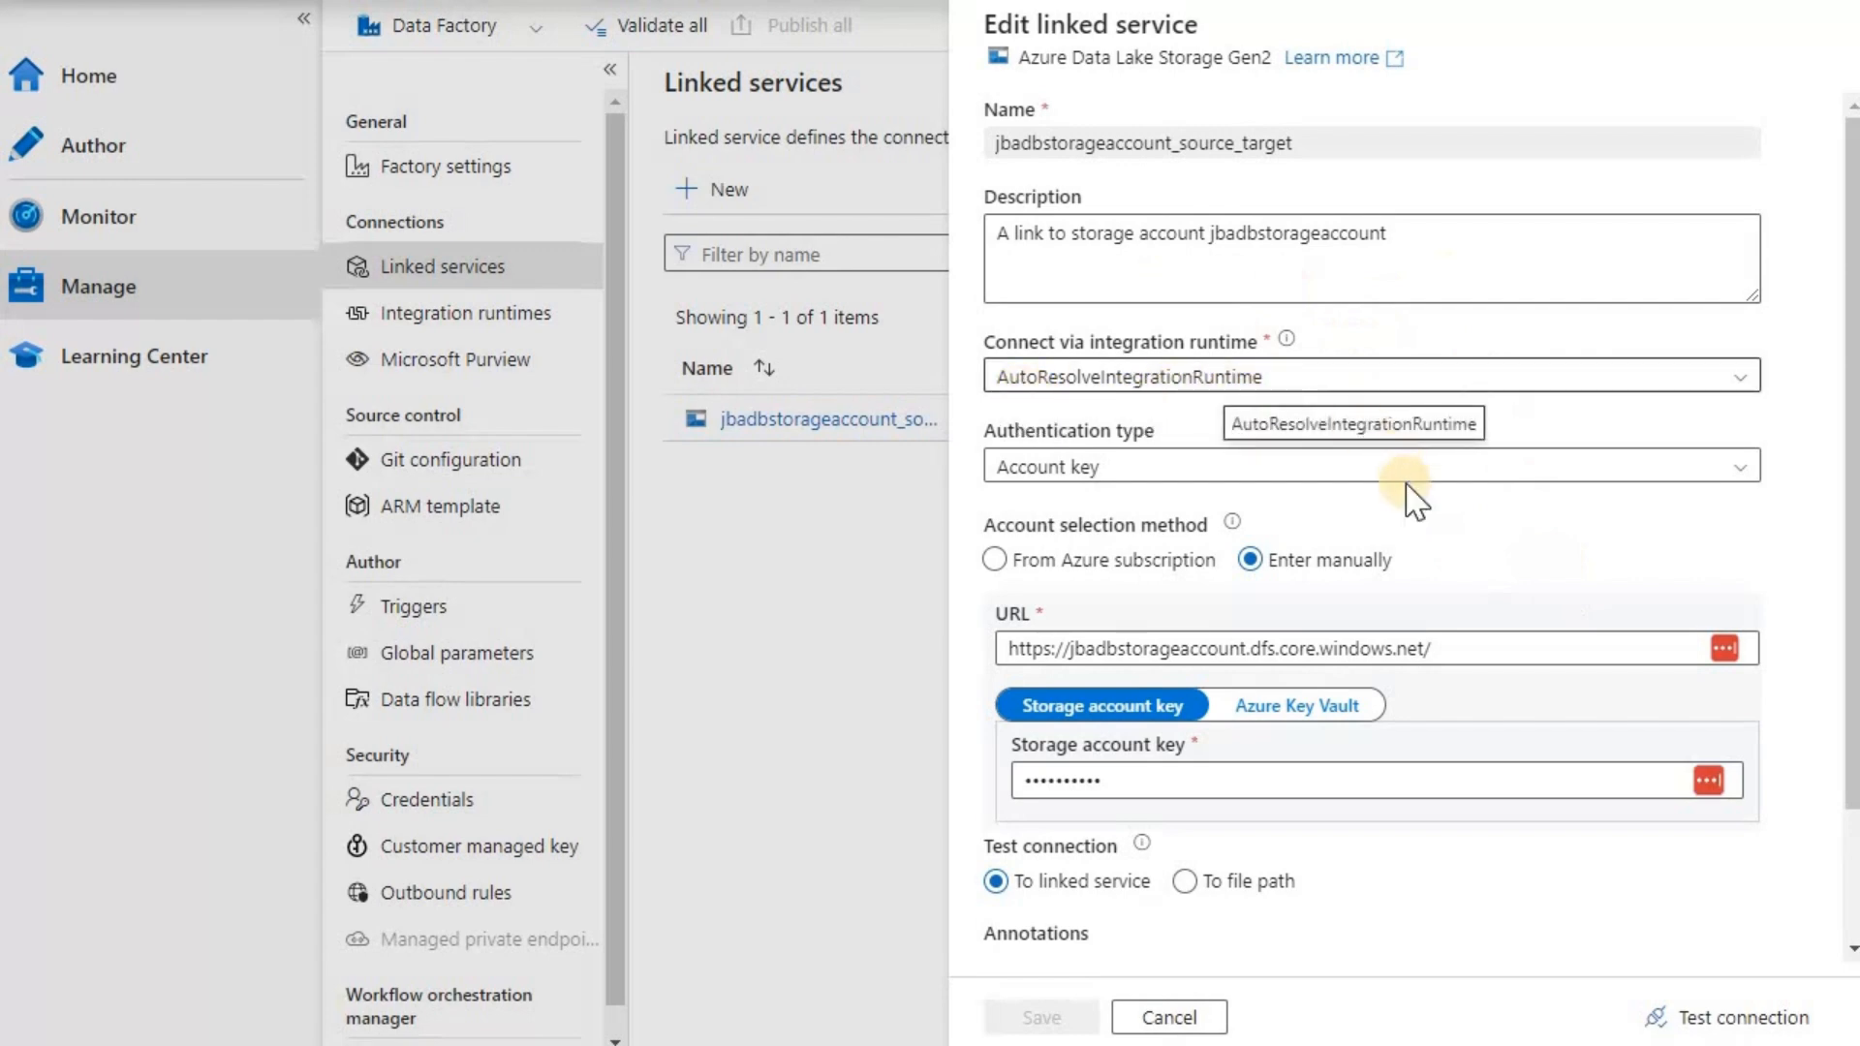
scroll(1410, 492, down, 2)
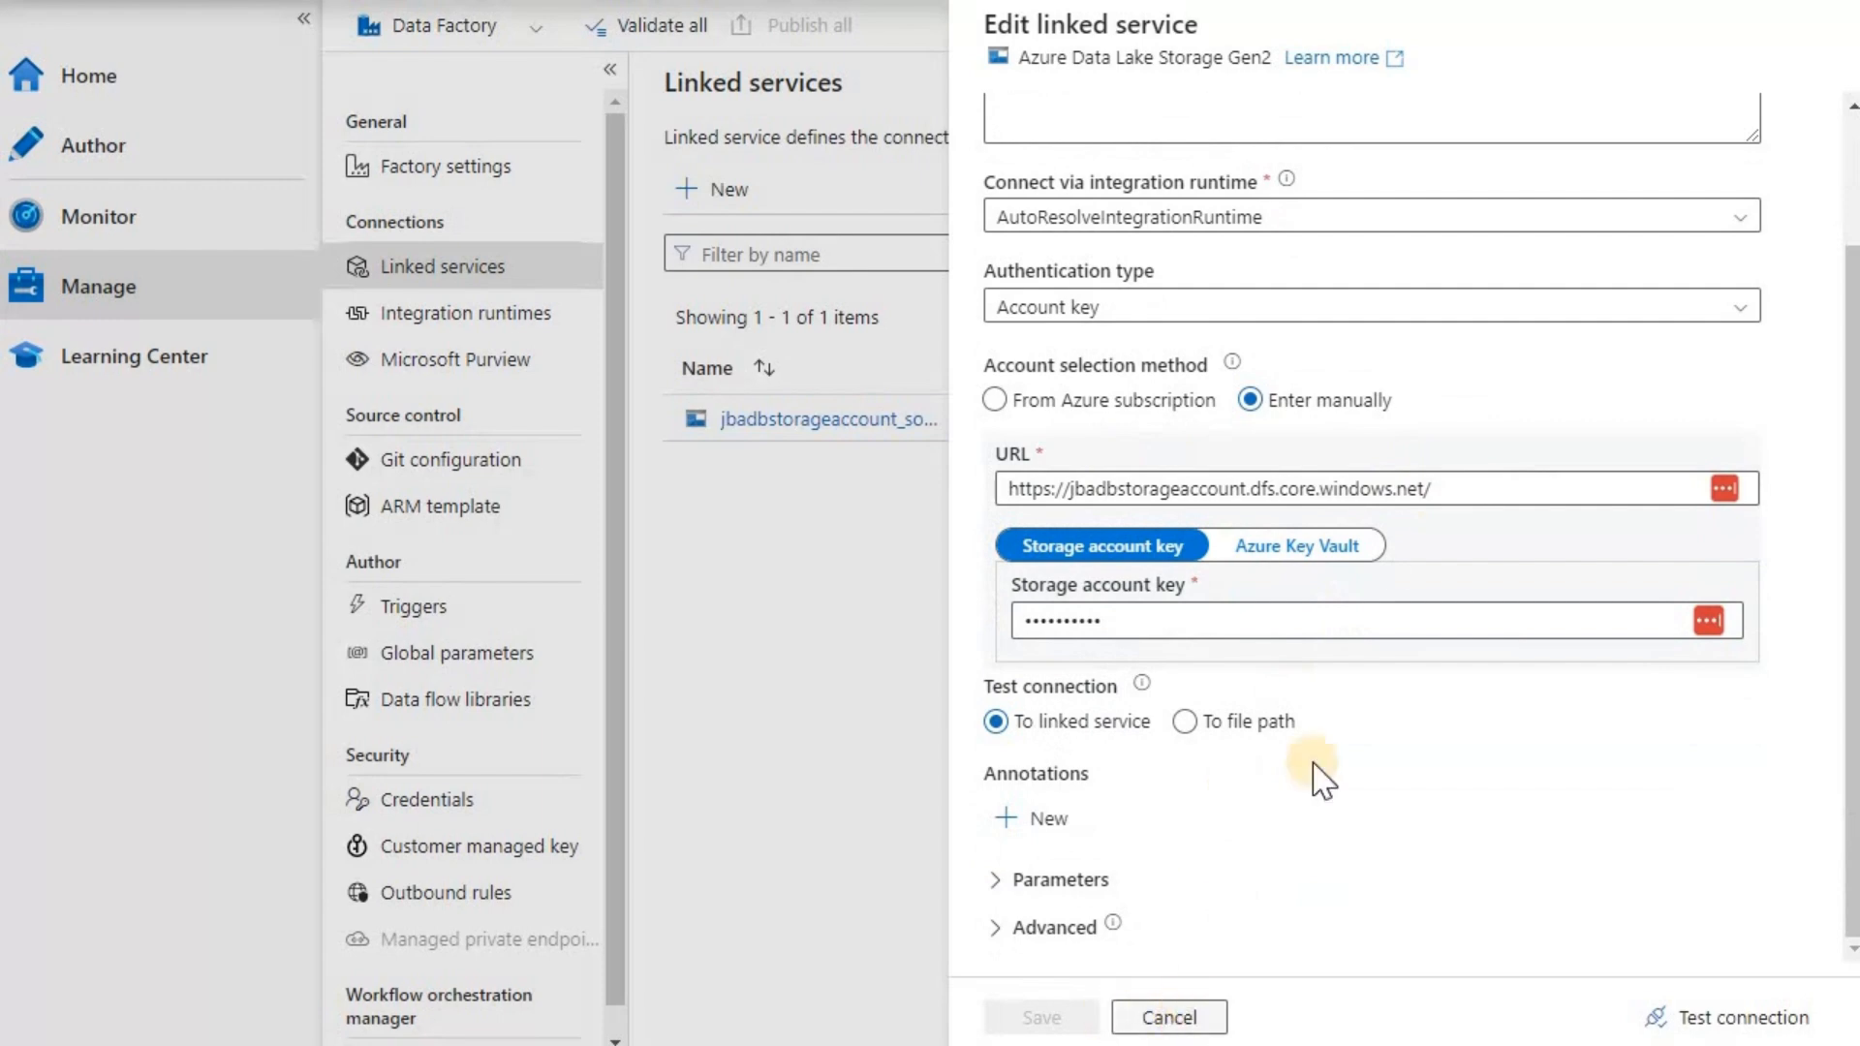
click(812, 434)
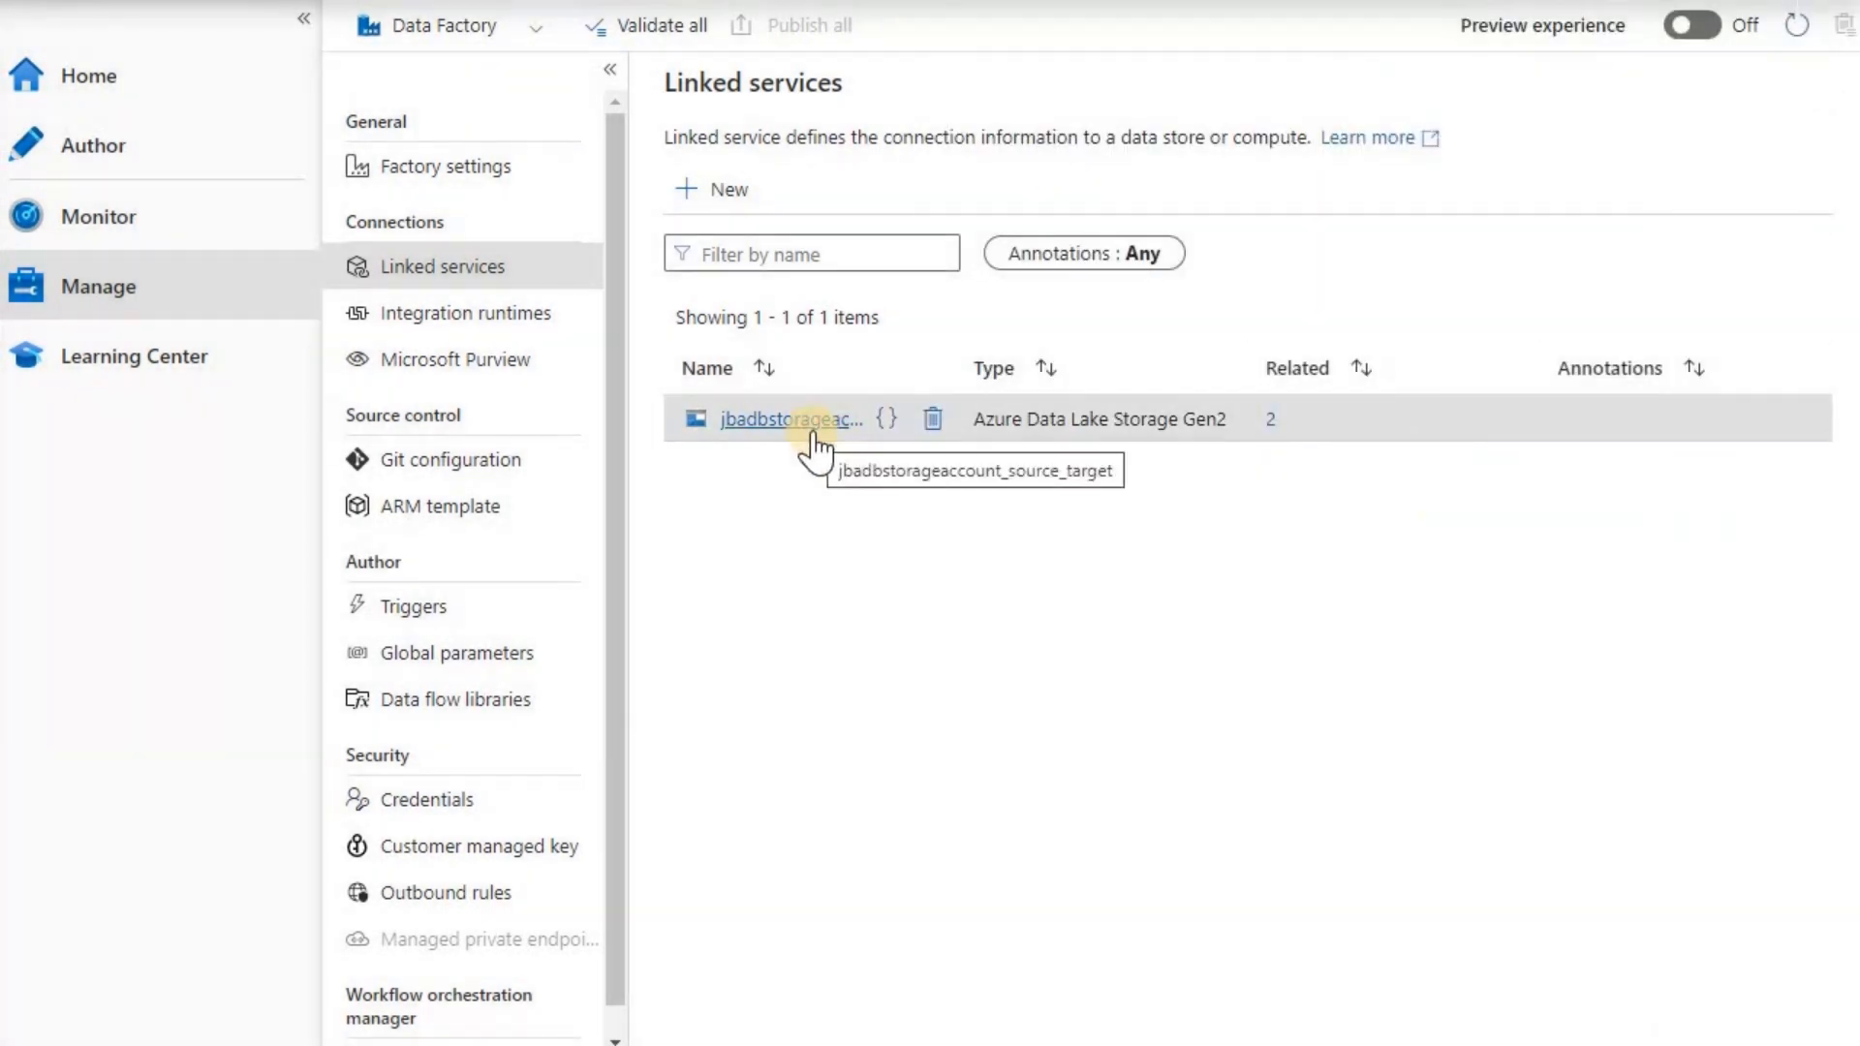